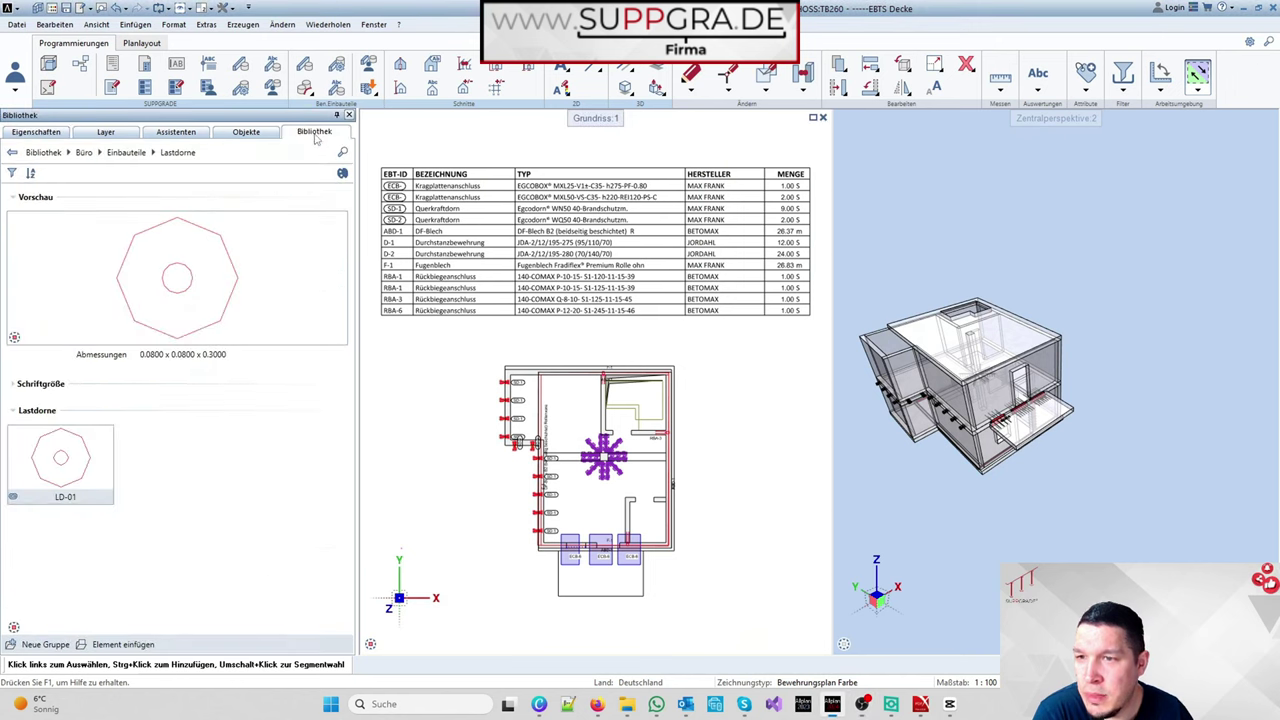
Step: Place the LD-01 load dowel from the library with its default text answers and label beside the parts legend
{"action": "double_click", "coordinate": [90, 450]}
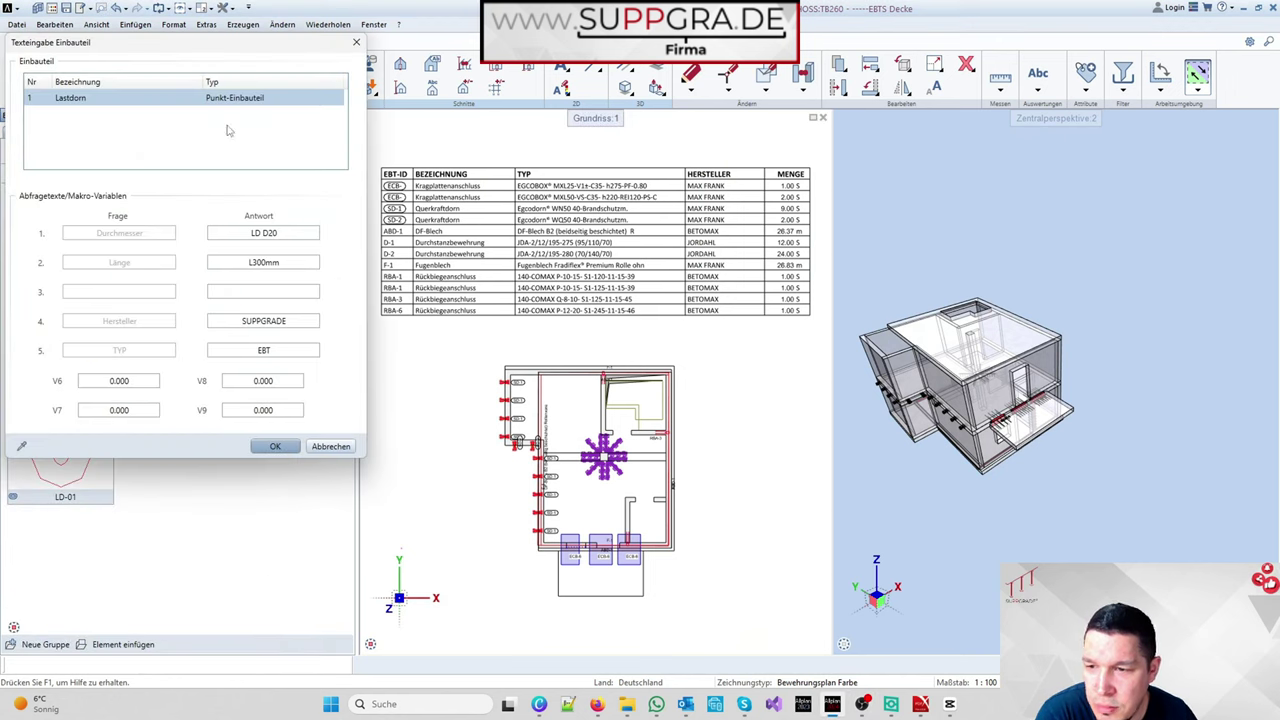
{"action": "left_click", "coordinate": [275, 446]}
{"action": "scroll", "coordinate": [660, 346], "scroll_direction": "up", "scroll_amount": 4}
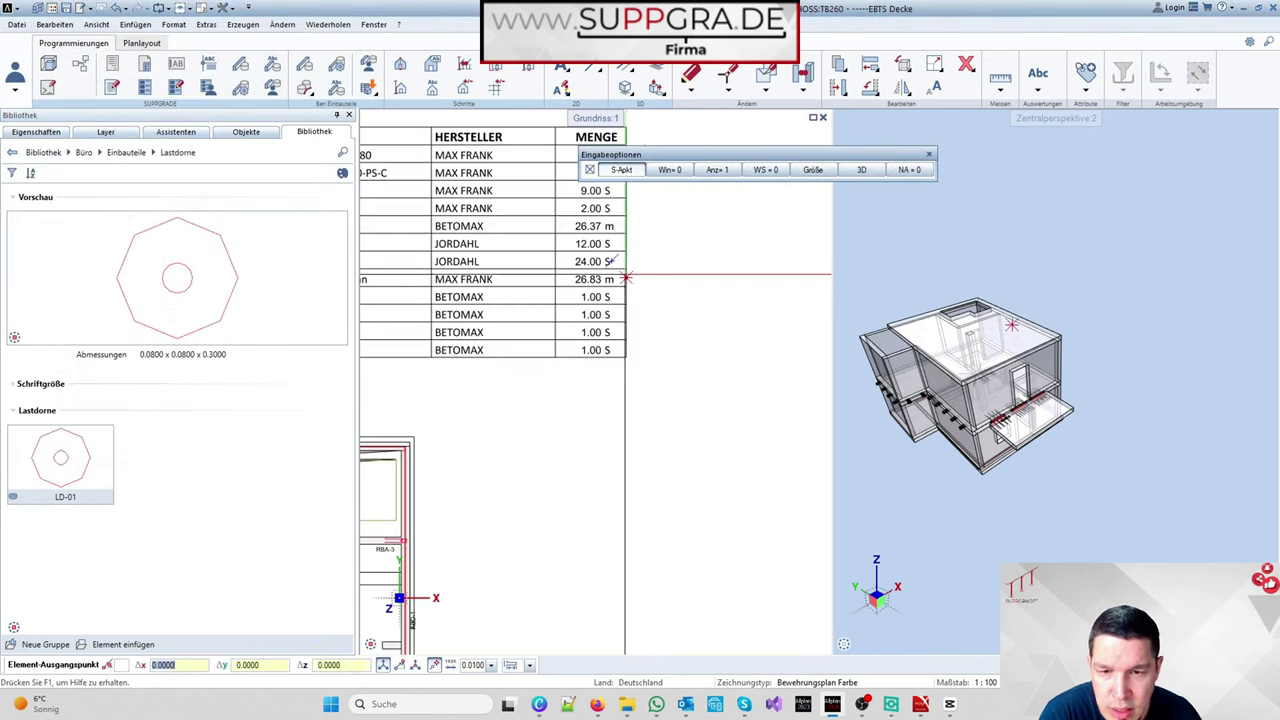
{"action": "left_click", "coordinate": [695, 350]}
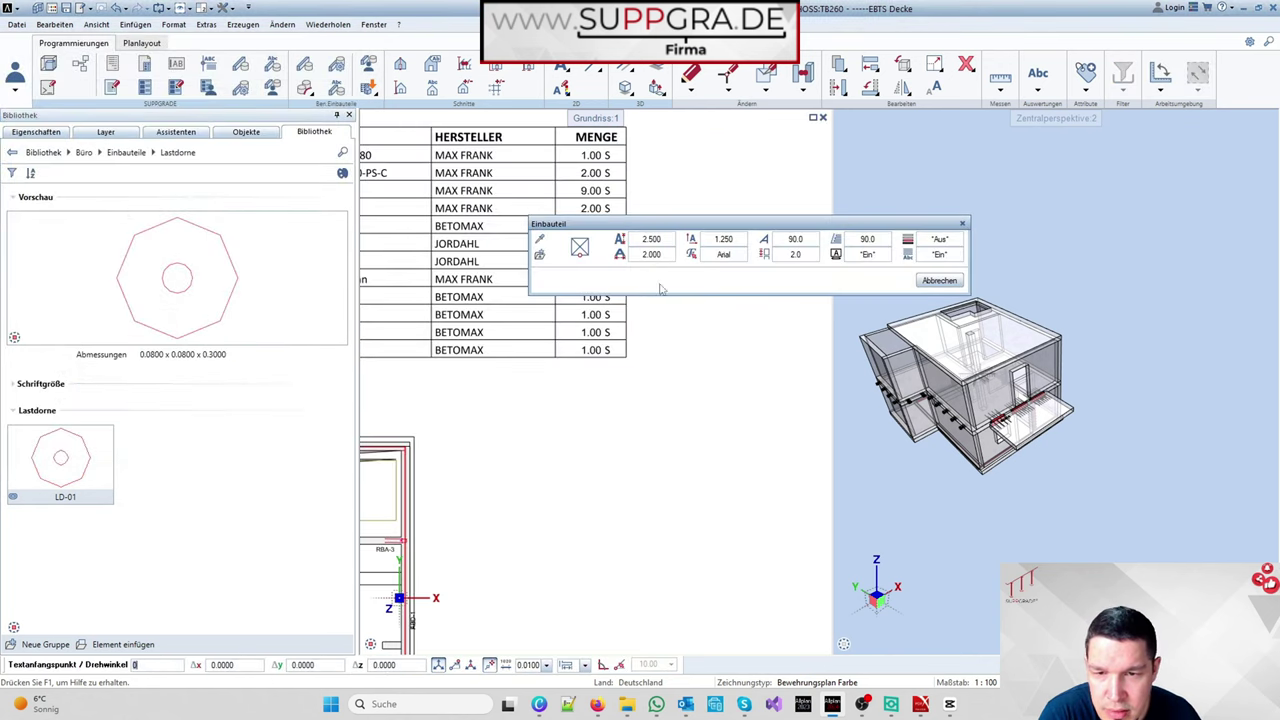
{"action": "left_click", "coordinate": [693, 343]}
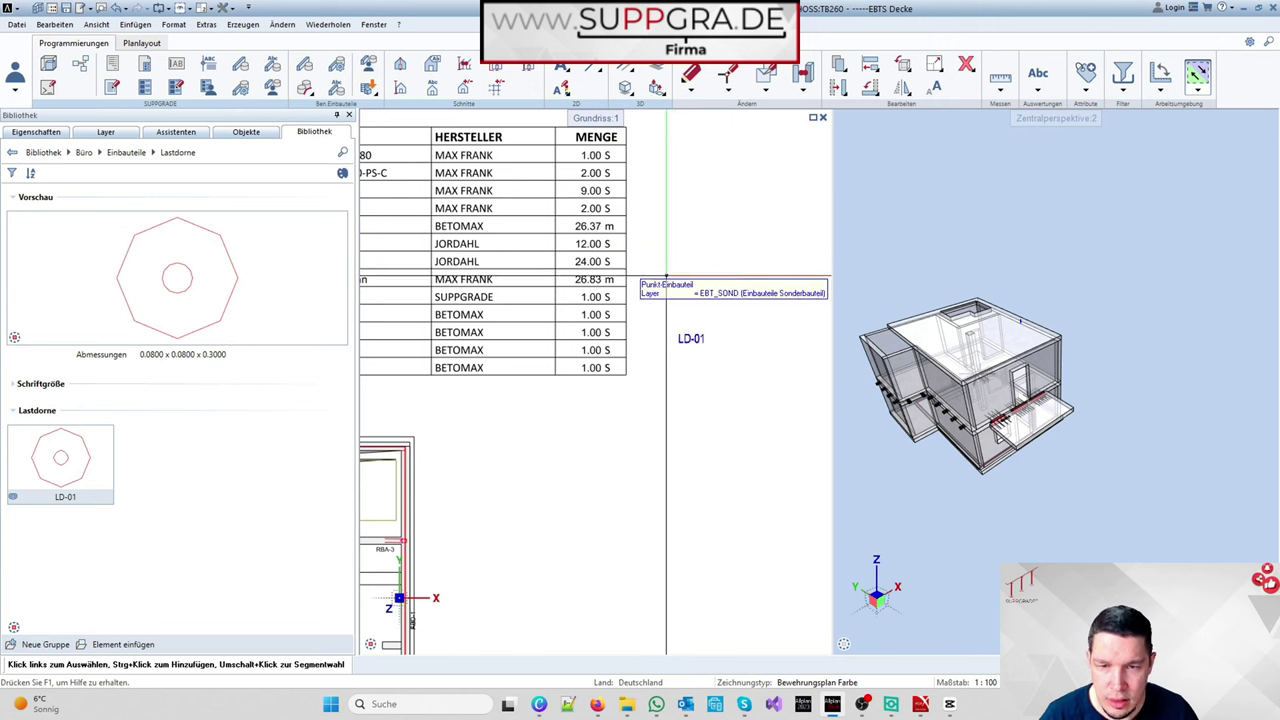
Step: Copy the placed LD-01 dowel three times into the empty area beside the legend
{"action": "key", "text": "k"}
{"action": "left_click", "coordinate": [666, 275]}
{"action": "left_click", "coordinate": [668, 276]}
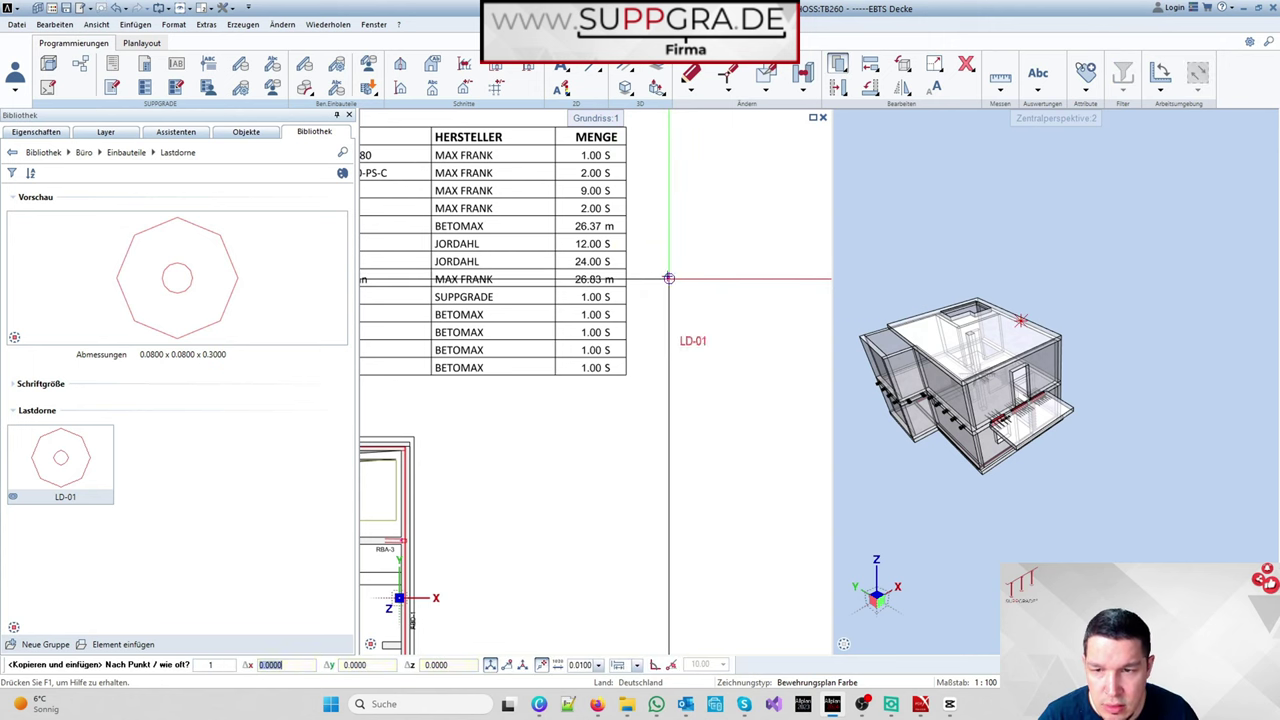
{"action": "left_click", "coordinate": [678, 297]}
{"action": "left_click", "coordinate": [648, 296]}
{"action": "left_click", "coordinate": [648, 327]}
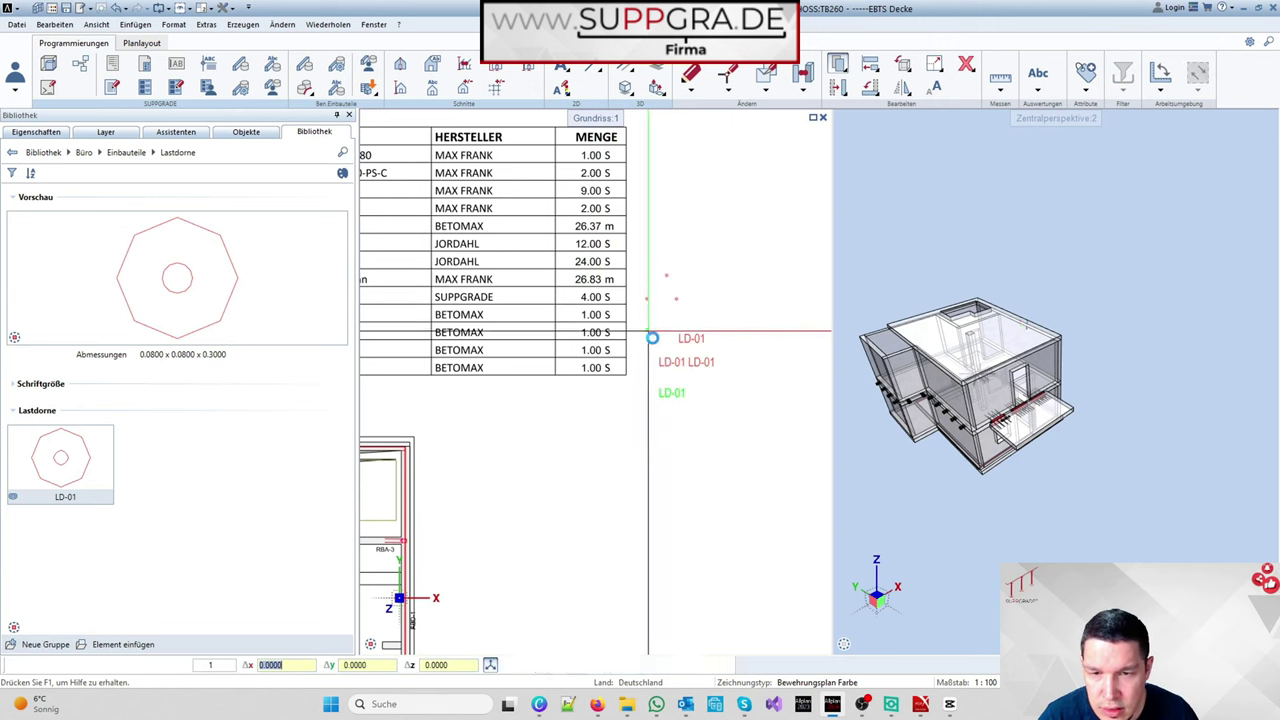
{"action": "key", "text": "Escape"}
Step: Delete all the LD-01 dowels beside the legend
{"action": "scroll", "coordinate": [650, 253], "scroll_direction": "down", "scroll_amount": 3}
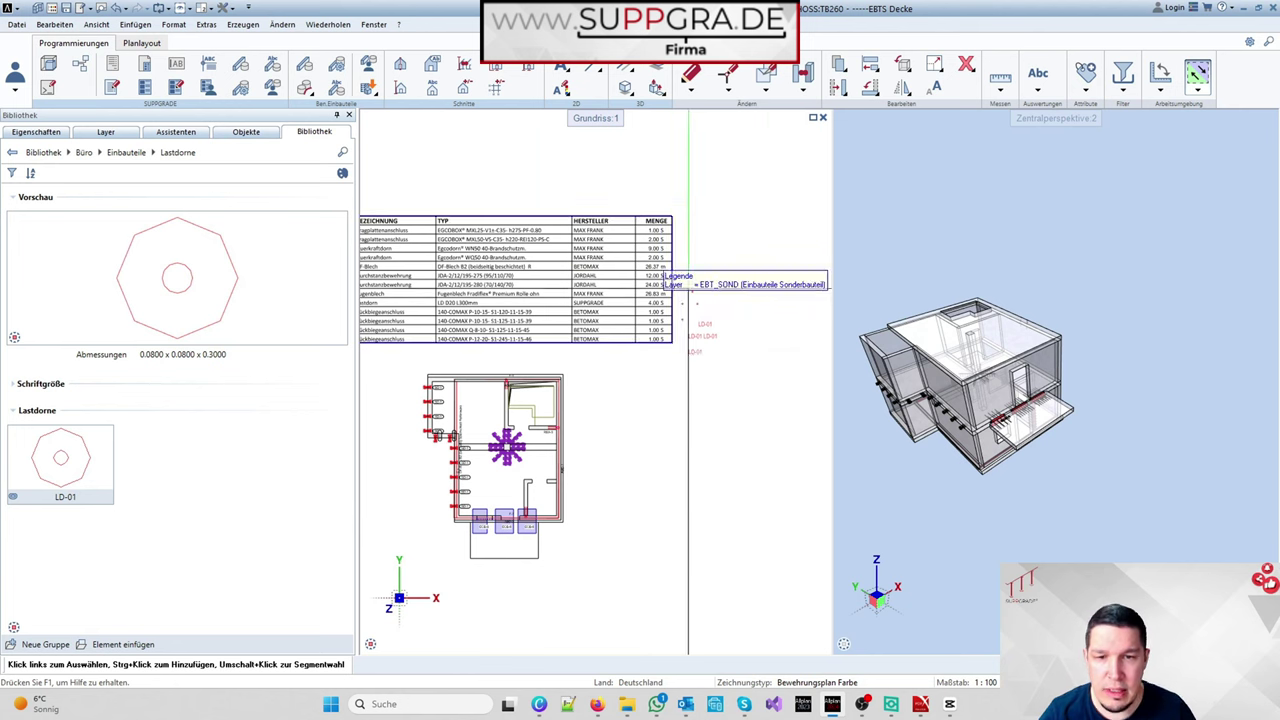
{"action": "left_click_drag", "start_coordinate": [672, 268], "coordinate": [768, 419]}
{"action": "key", "text": "Delete"}
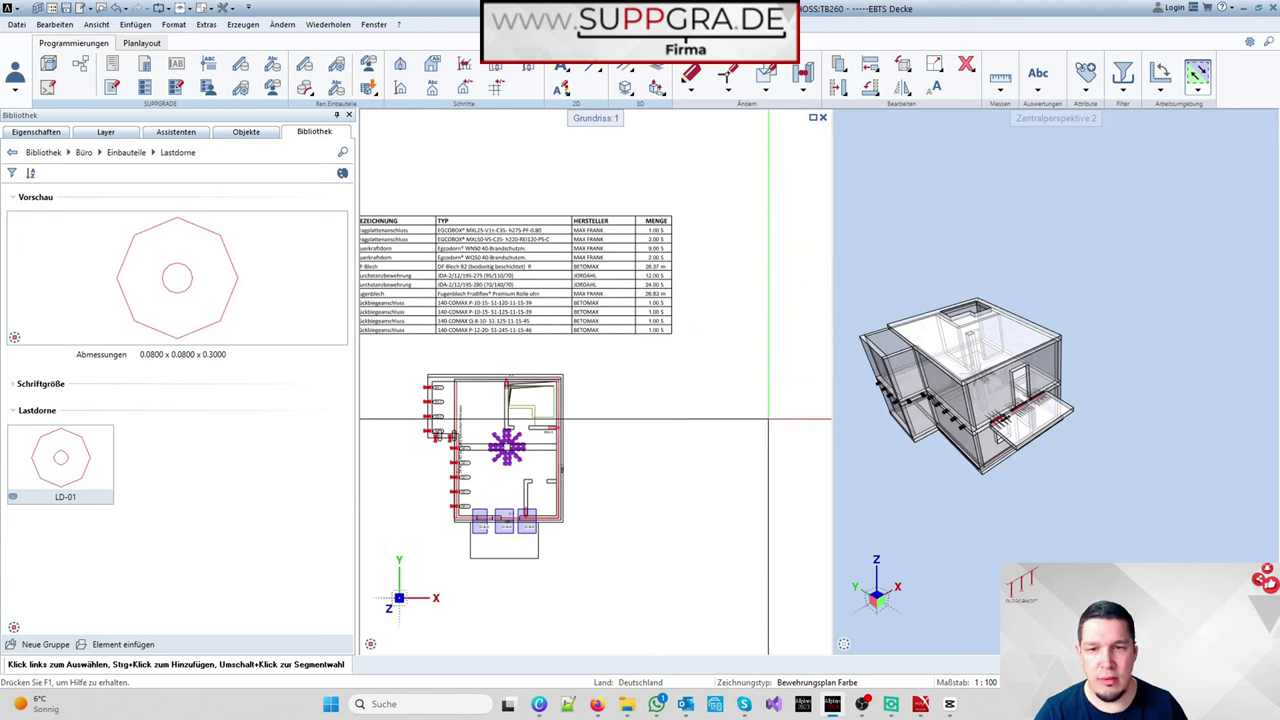
Step: Open drawing file 853 Reserve of WA01-WA04 (M1:25) from the building structure
{"action": "scroll", "coordinate": [768, 419], "scroll_direction": "down", "scroll_amount": 3}
{"action": "scroll", "coordinate": [596, 350], "scroll_direction": "up", "scroll_amount": 5}
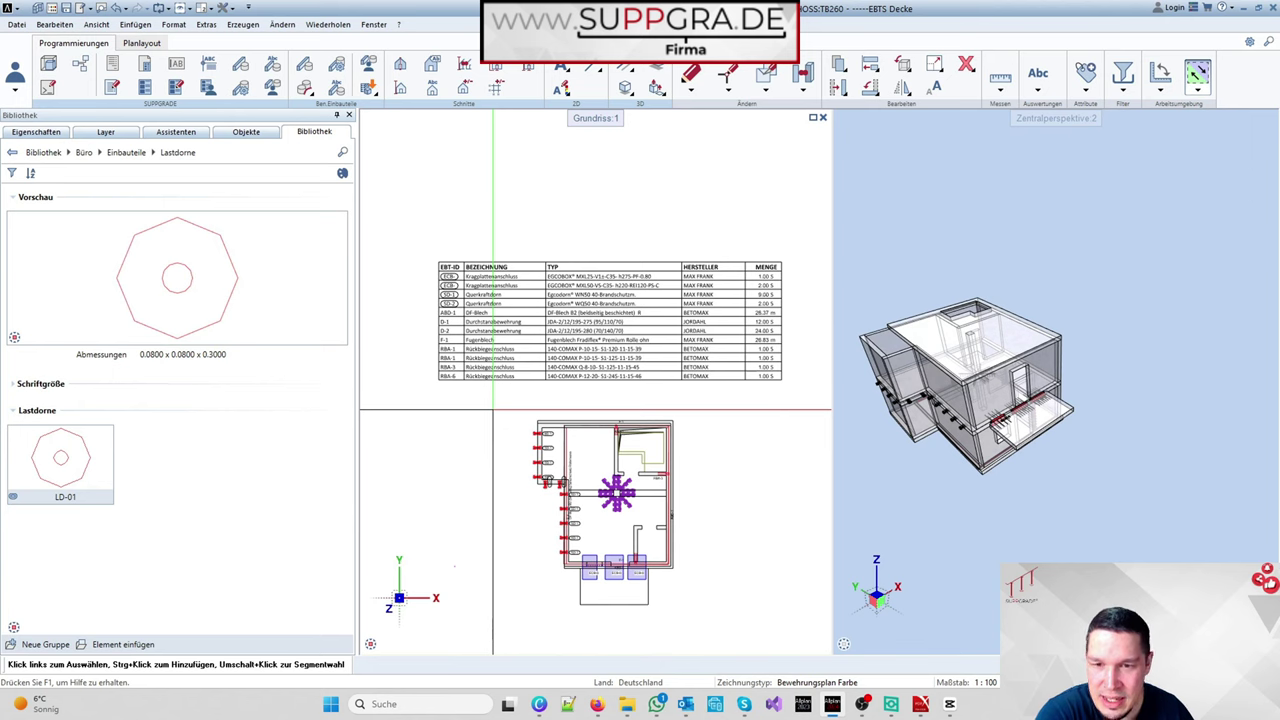
{"action": "double_click", "coordinate": [493, 409]}
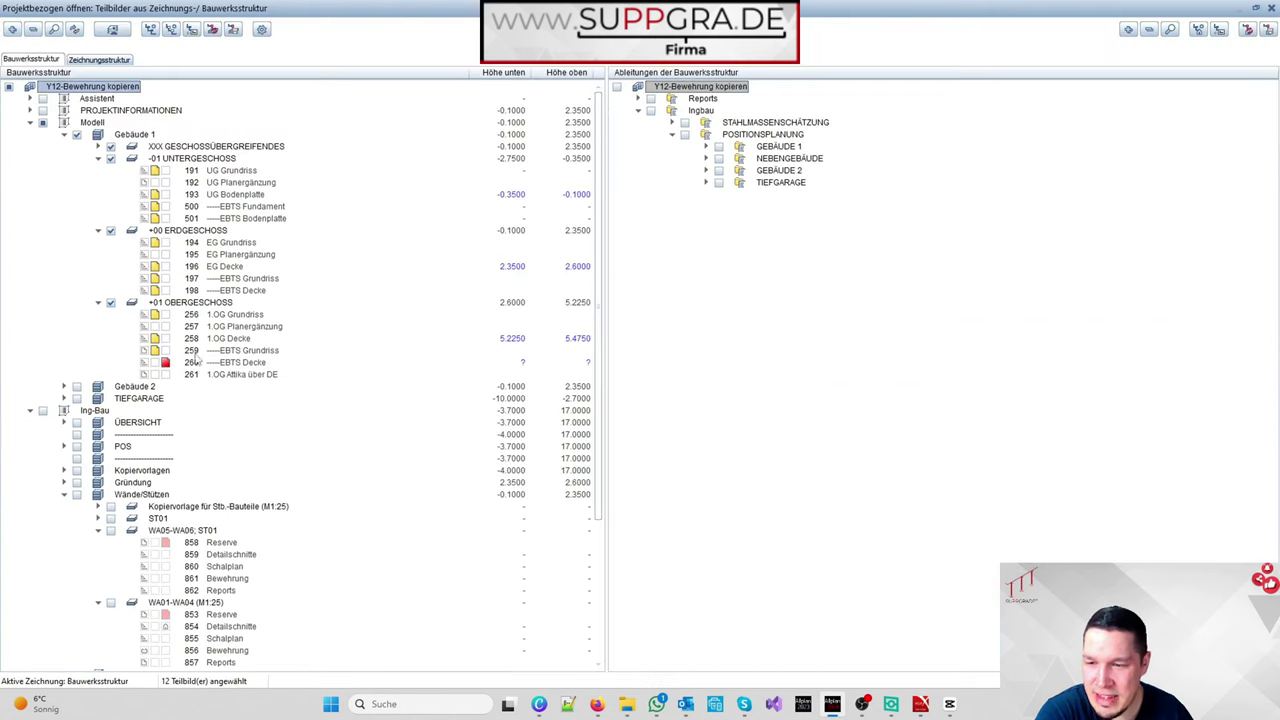
{"action": "scroll", "coordinate": [201, 463], "scroll_direction": "down", "scroll_amount": 4}
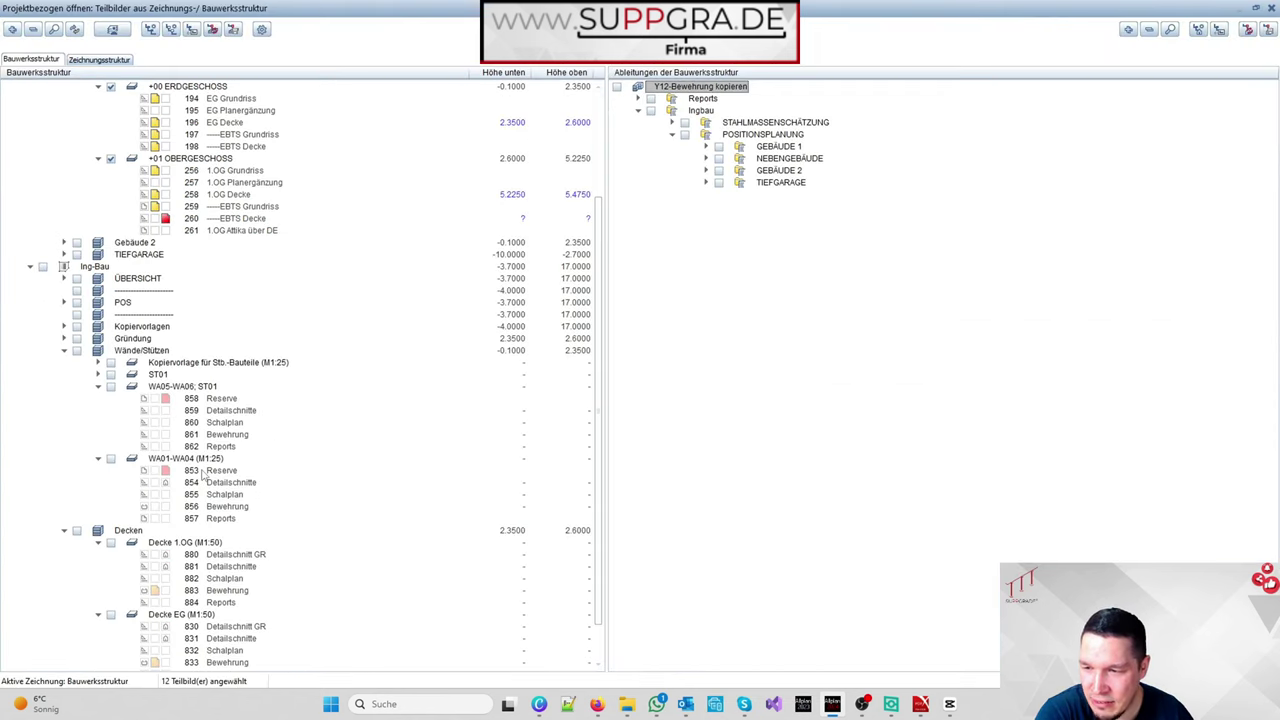
{"action": "double_click", "coordinate": [203, 472]}
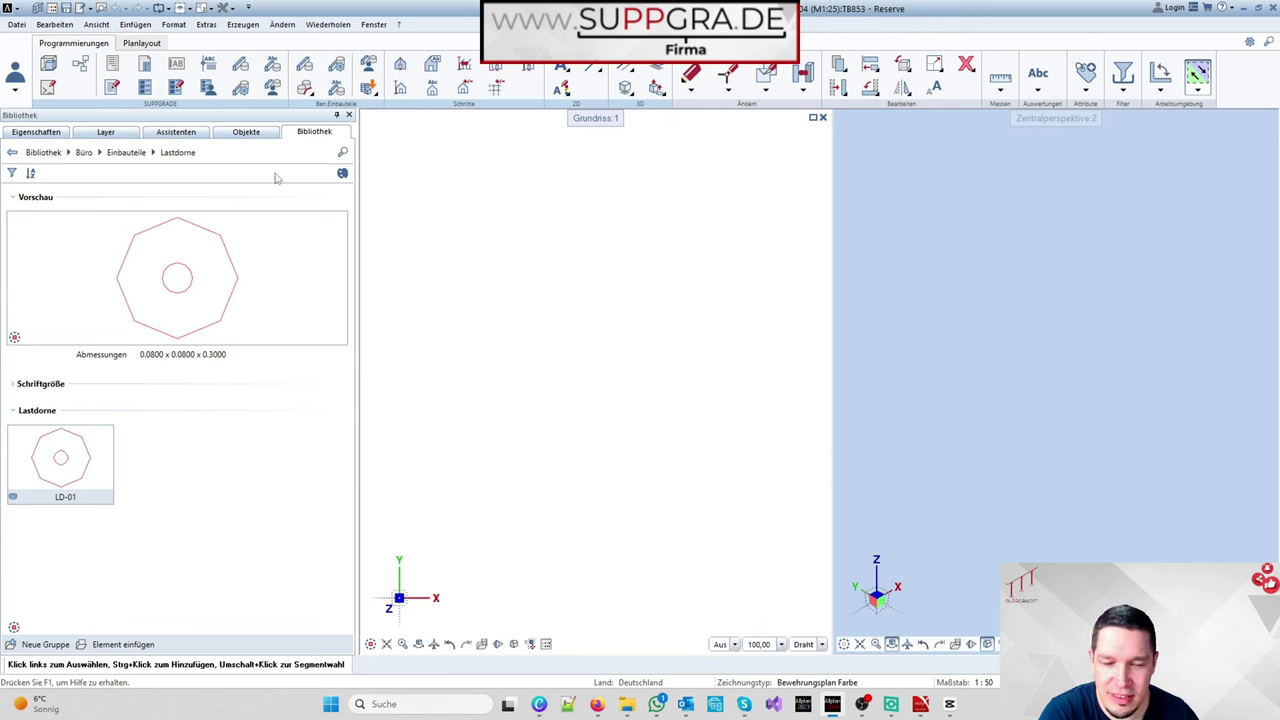
Step: Switch to the Ingenieurbau role and bring up the Benutzerobjekte tools
{"action": "left_click", "coordinate": [15, 80]}
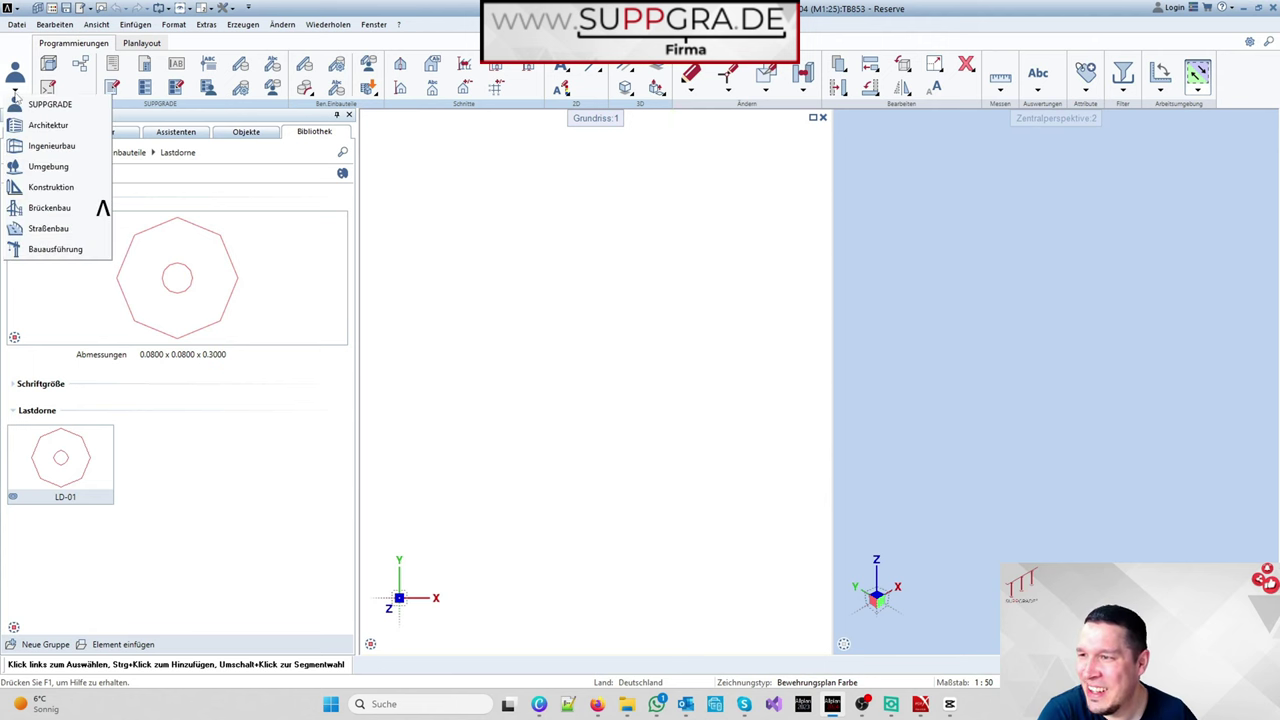
{"action": "left_click", "coordinate": [40, 146]}
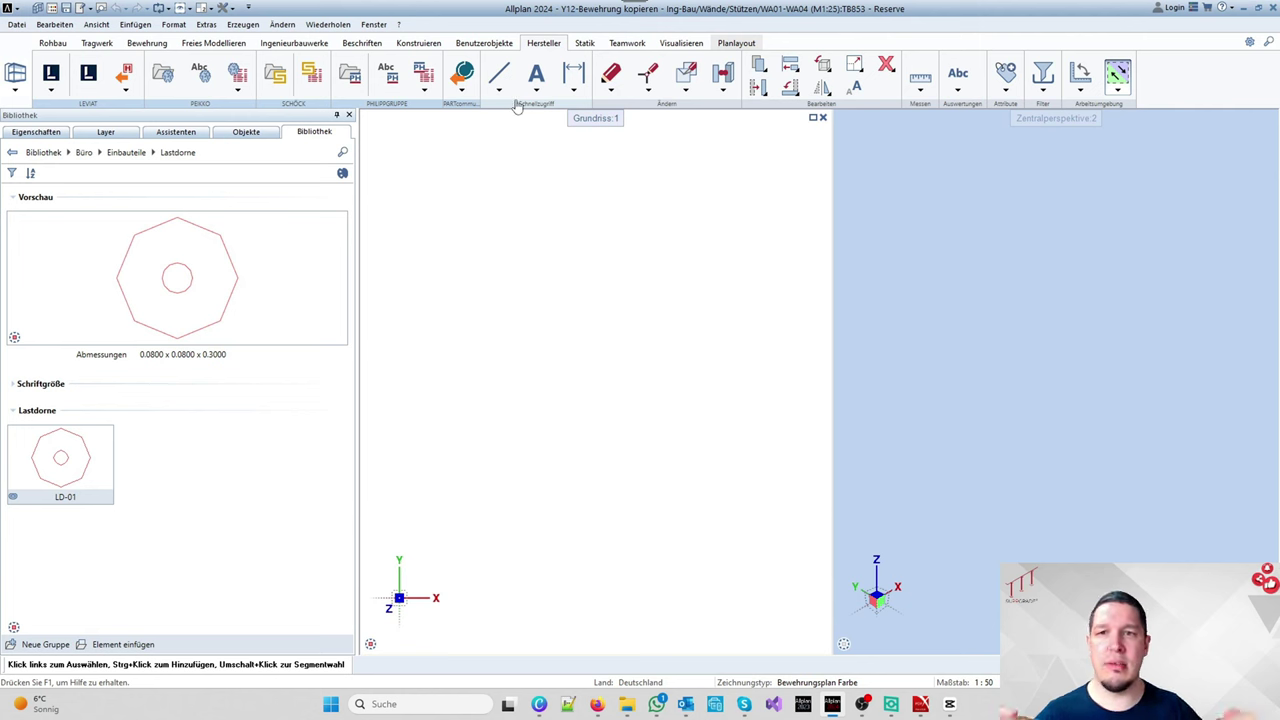
{"action": "left_click", "coordinate": [485, 44]}
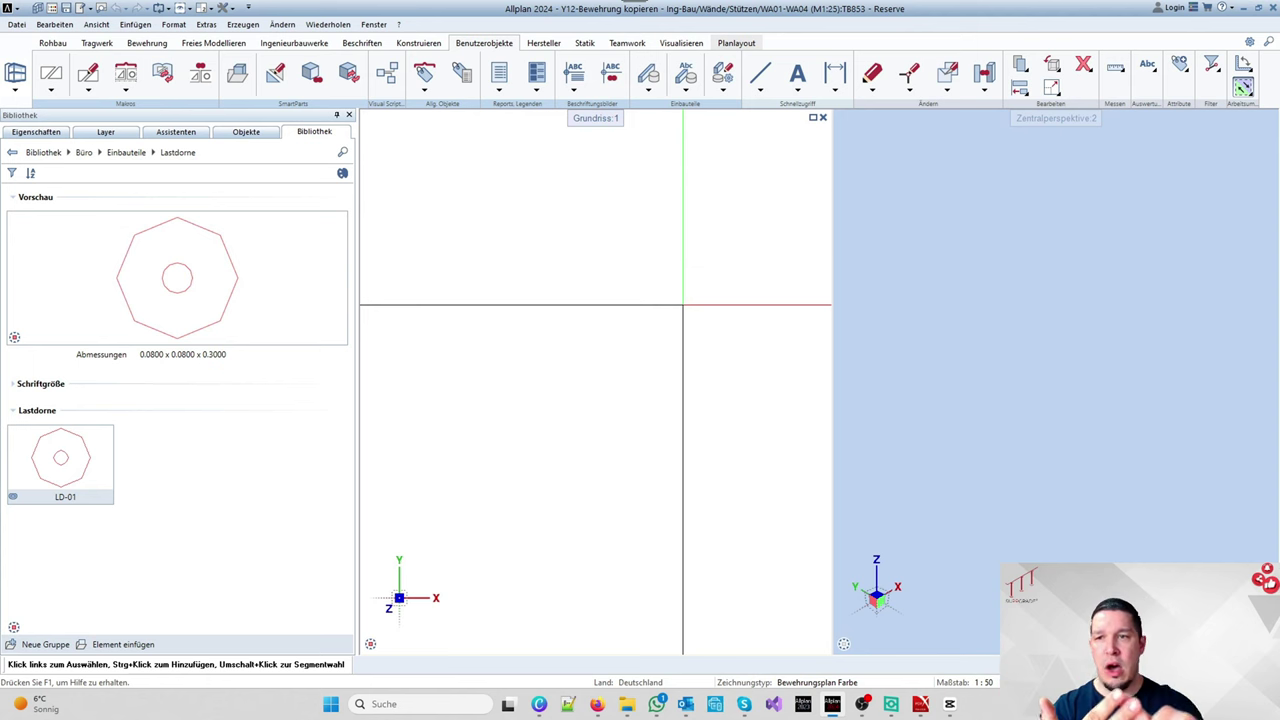
Step: Set down the geometry of fixture LD-01 in the empty drawing file using Darstellungsparameter modifizieren
{"action": "mouse_move", "coordinate": [41, 489]}
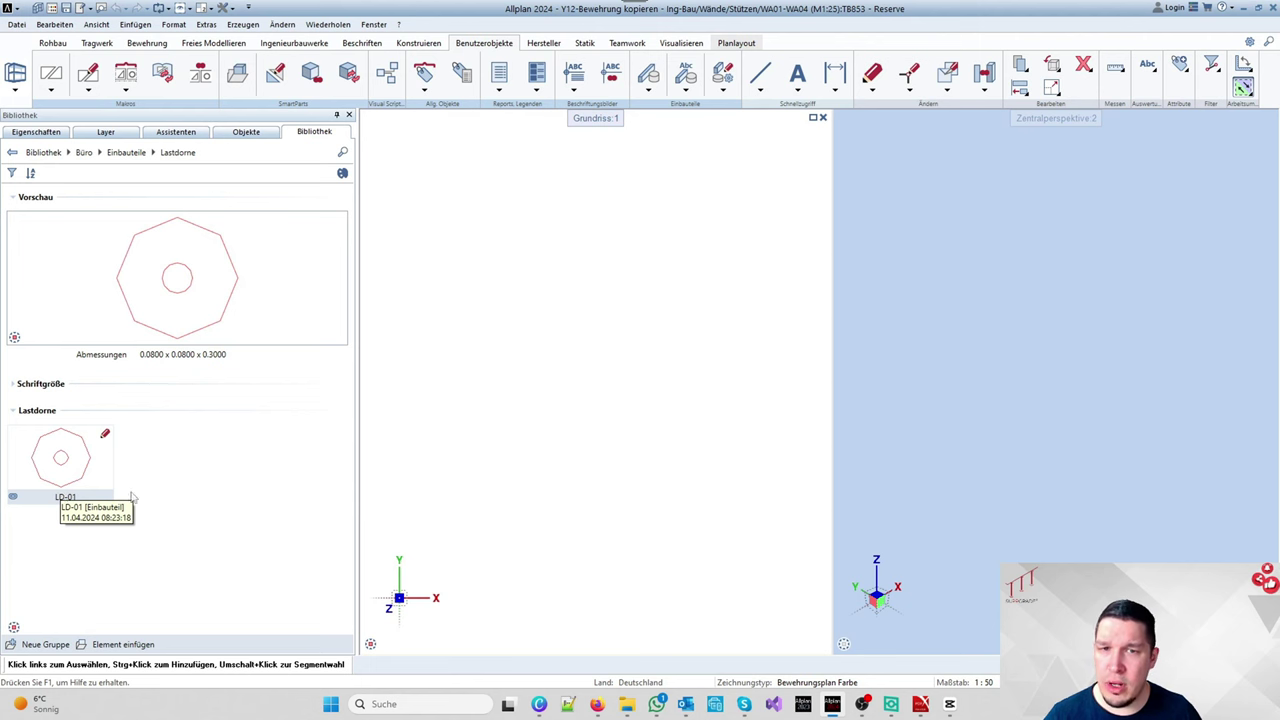
{"action": "left_click", "coordinate": [687, 89]}
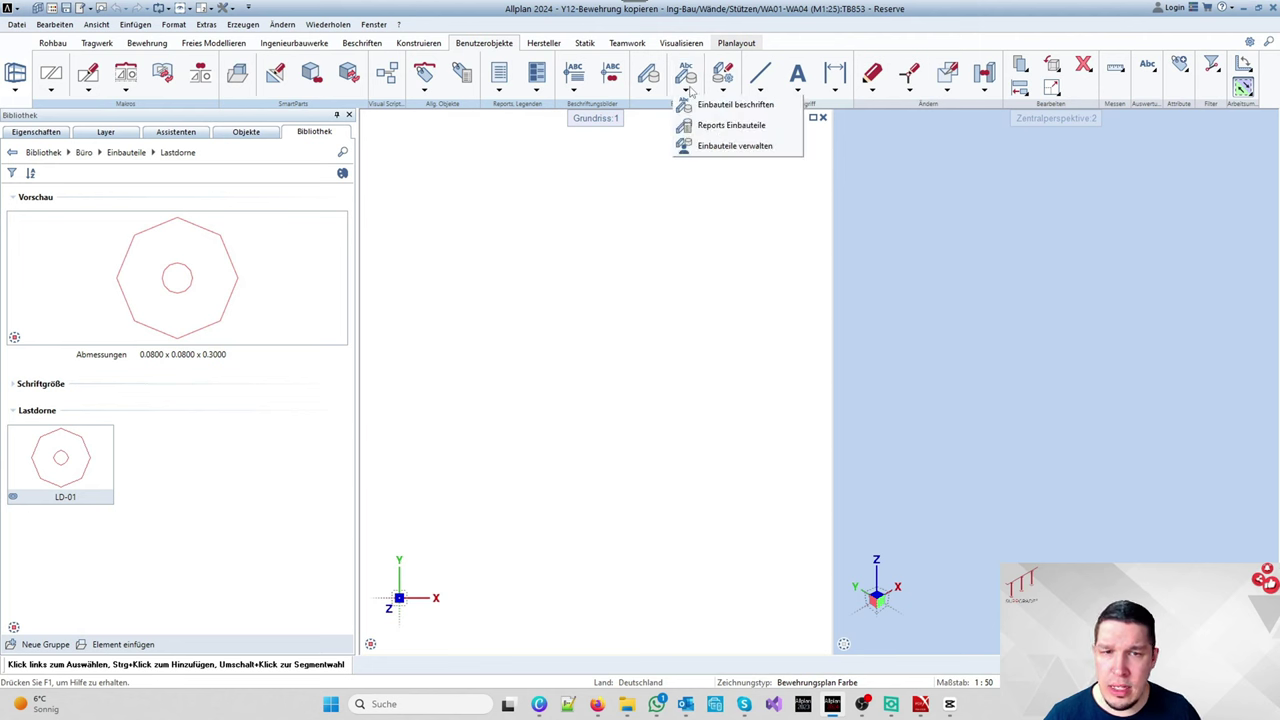
{"action": "left_click", "coordinate": [733, 89]}
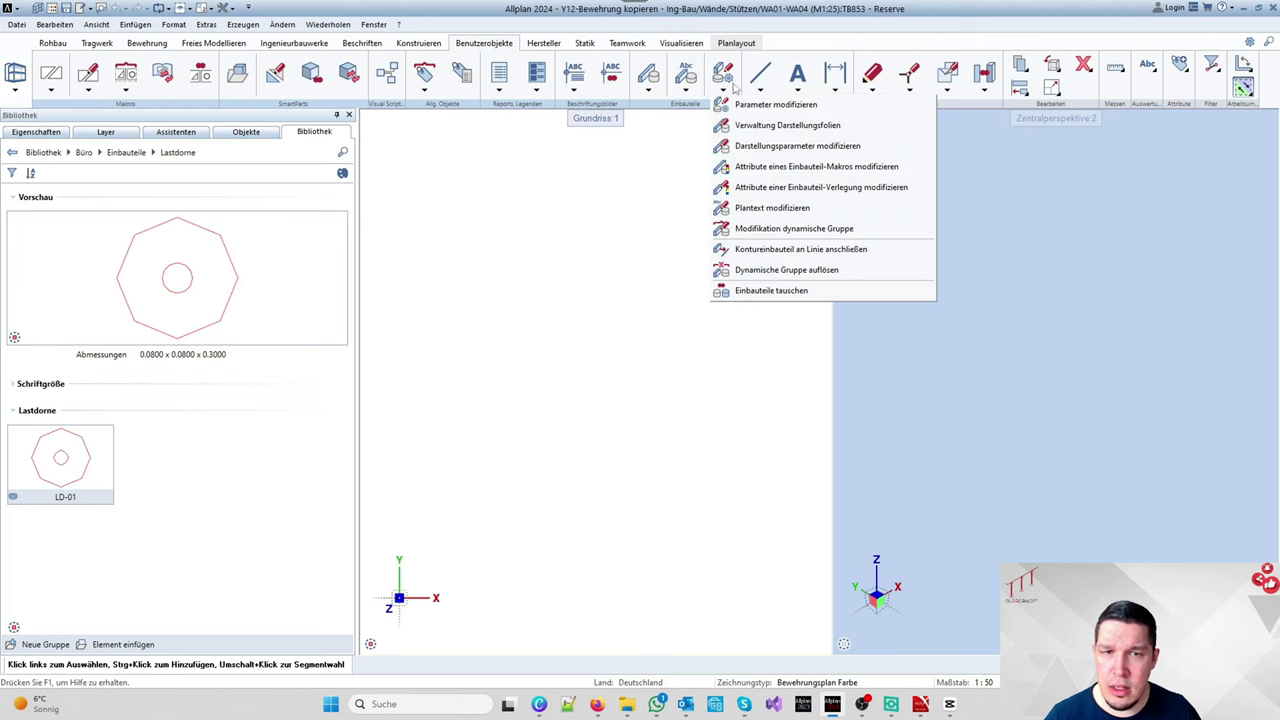
{"action": "left_click", "coordinate": [797, 146]}
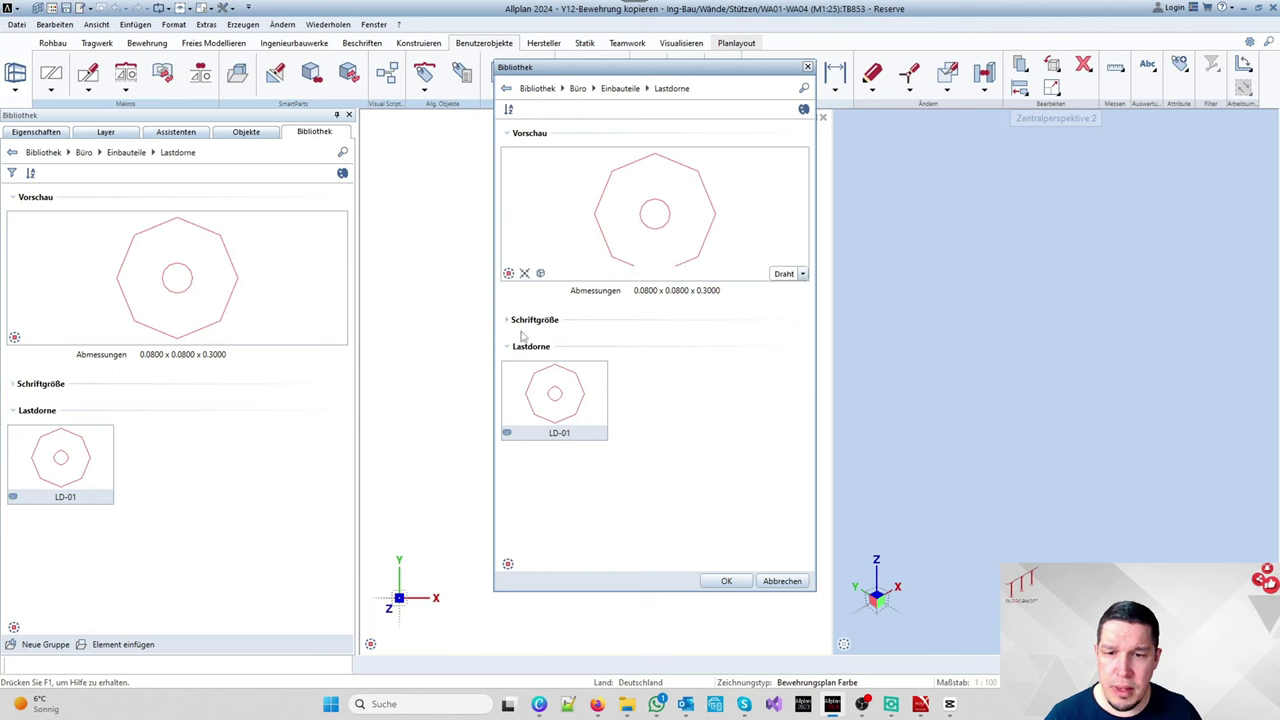
{"action": "left_click", "coordinate": [557, 405]}
{"action": "left_click", "coordinate": [726, 581]}
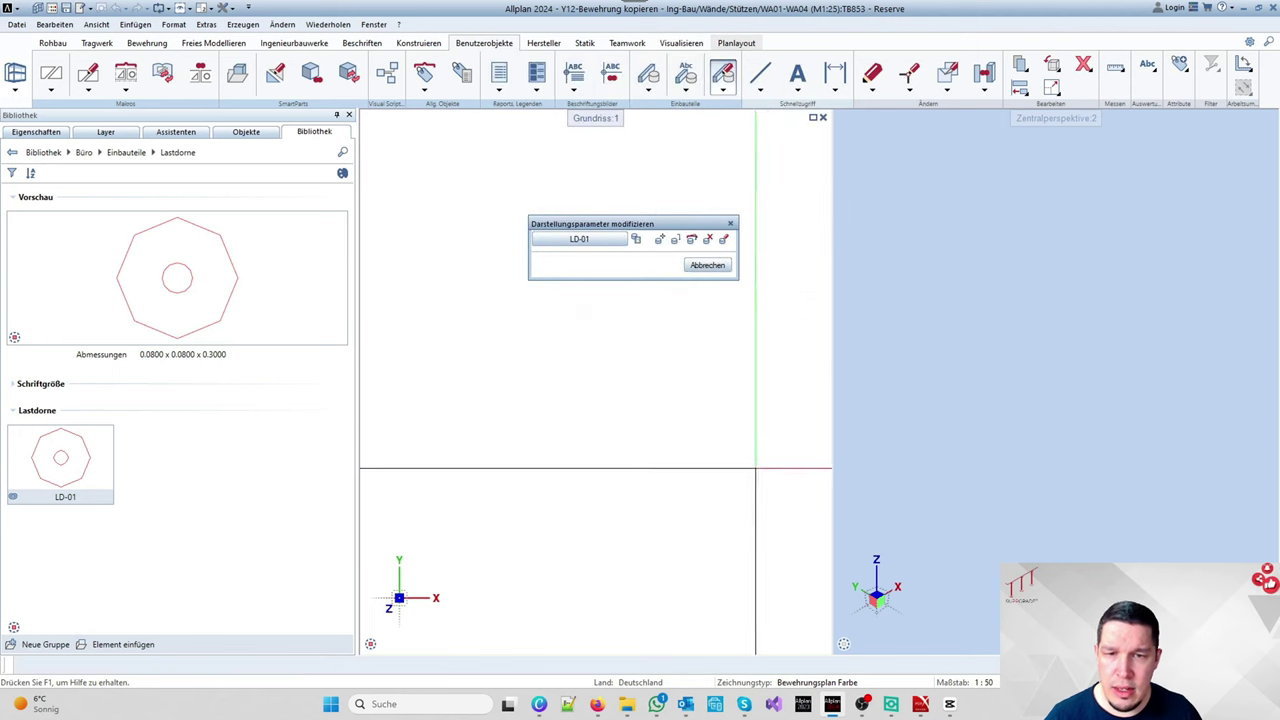
{"action": "left_click", "coordinate": [675, 239]}
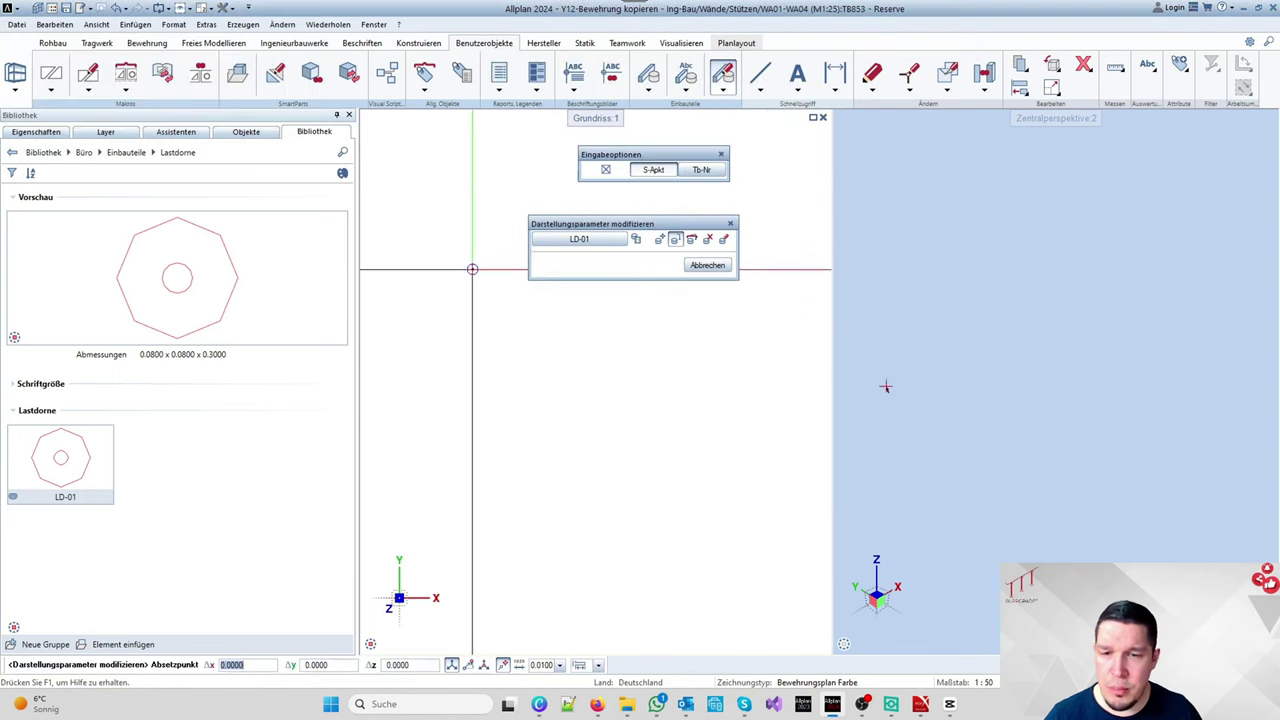
{"action": "left_click", "coordinate": [534, 361]}
{"action": "left_click", "coordinate": [211, 109]}
{"action": "key", "text": "Escape"}
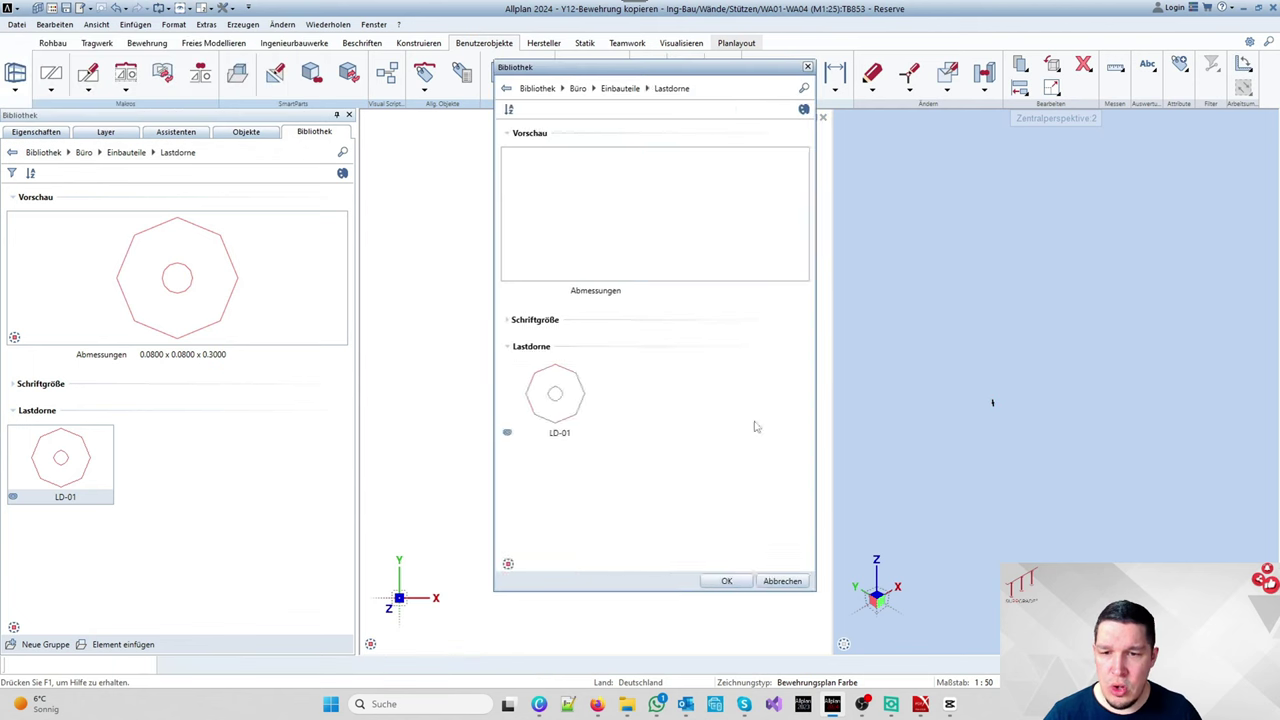
{"action": "key", "text": "Escape"}
{"action": "key", "text": "Escape"}
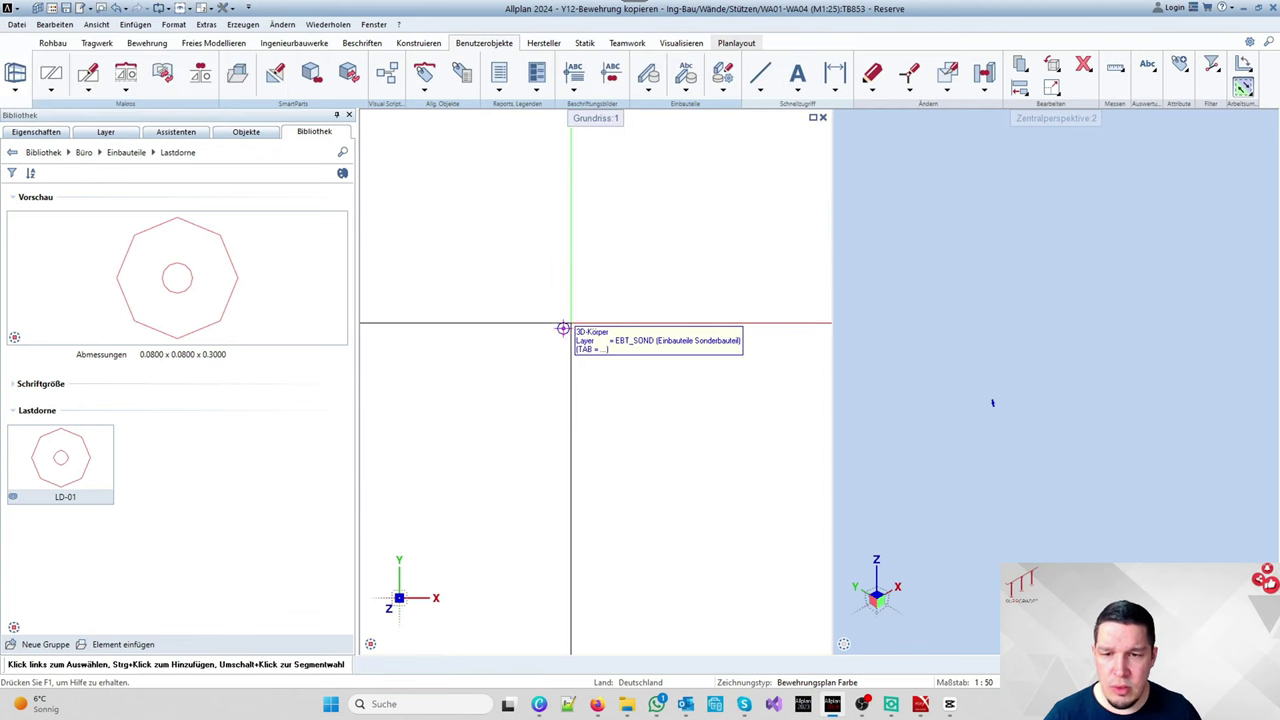
Step: View the dowel body in perspective and delete the LD-01 geometry from the drawing file
{"action": "left_click", "coordinate": [992, 402]}
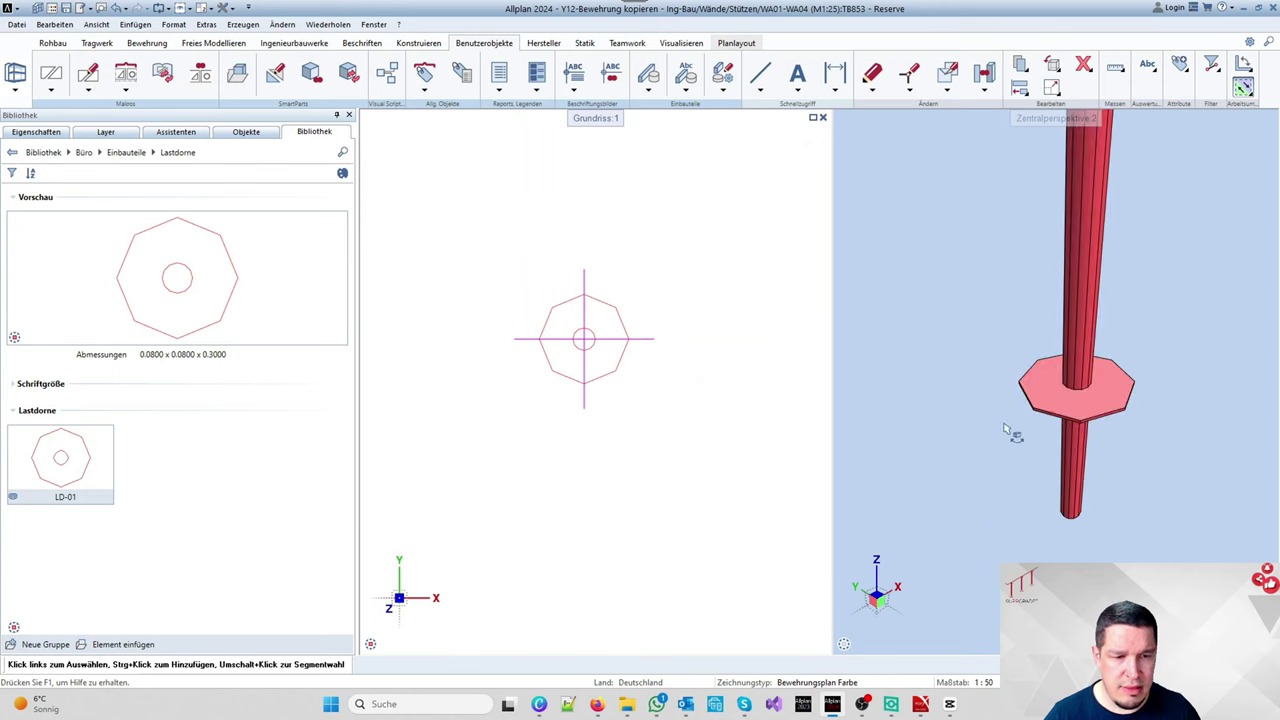
{"action": "scroll", "coordinate": [1008, 430], "scroll_direction": "down", "scroll_amount": 3}
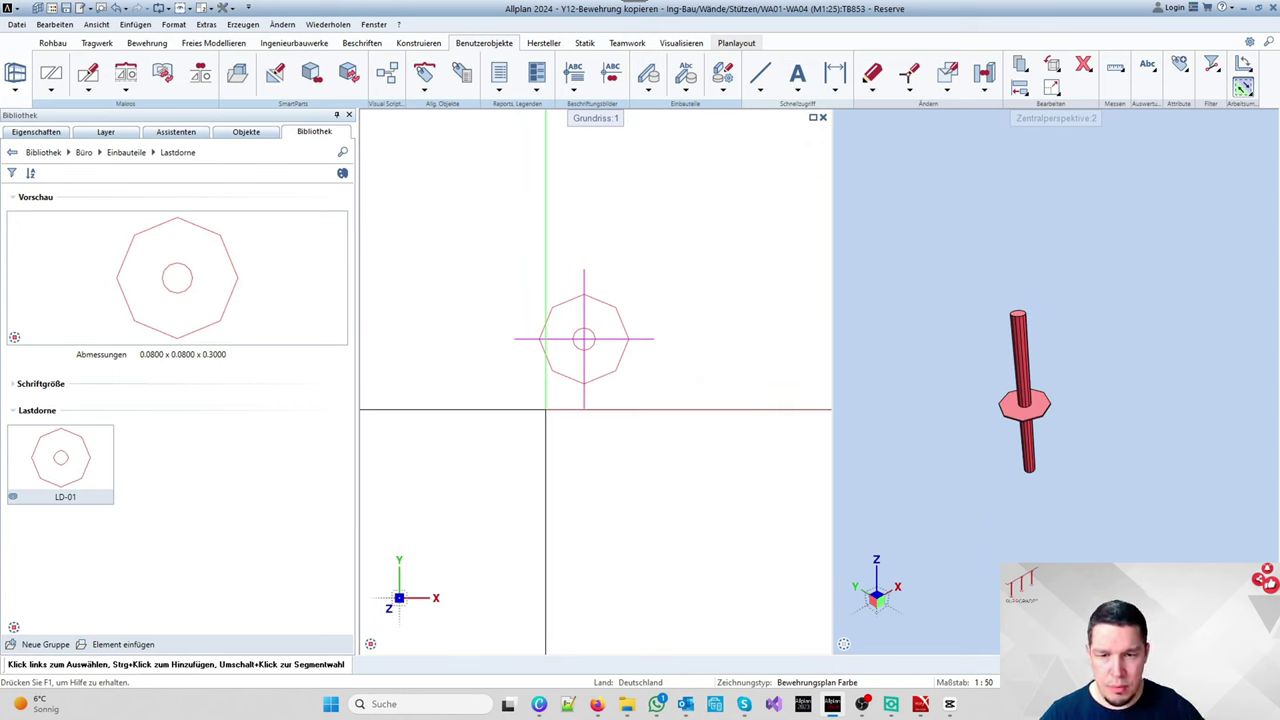
{"action": "left_click_drag", "start_coordinate": [457, 200], "coordinate": [703, 474]}
{"action": "key", "text": "Delete"}
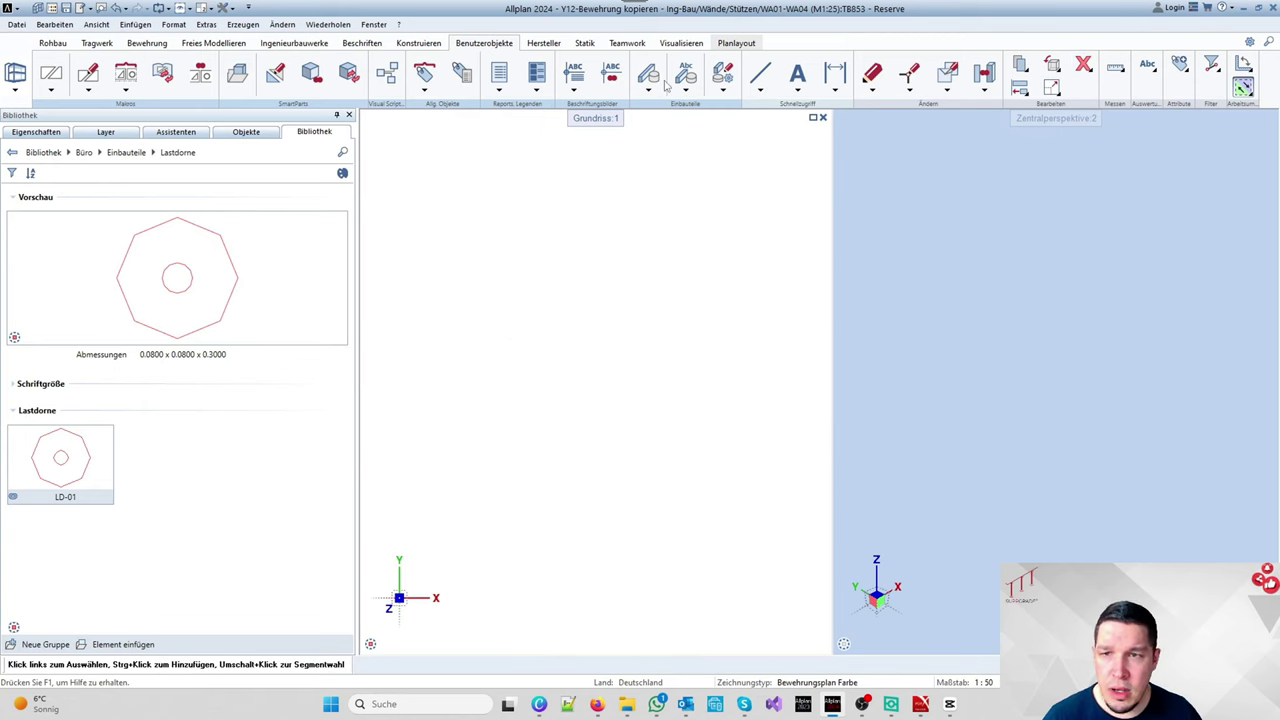
Step: Switch to the Freies Modellieren tools for modelling the dowel's 3D geometry
{"action": "left_click", "coordinate": [218, 43]}
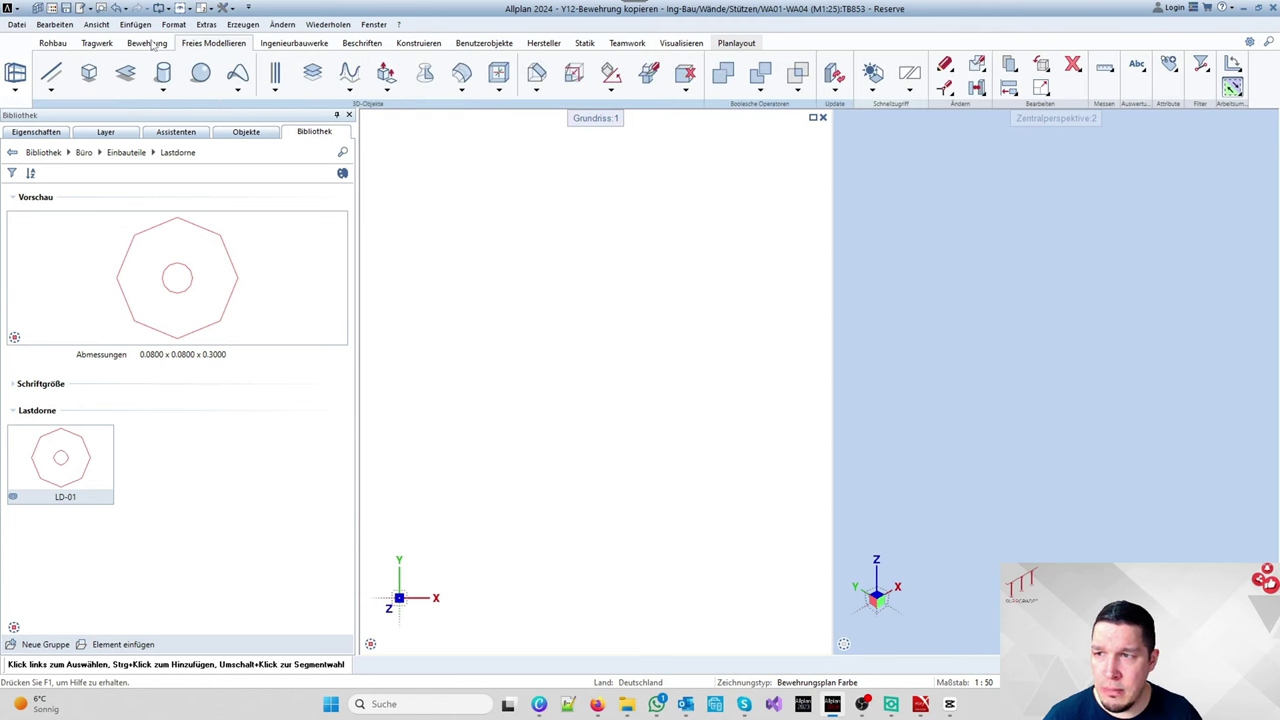
{"action": "mouse_move", "coordinate": [70, 470]}
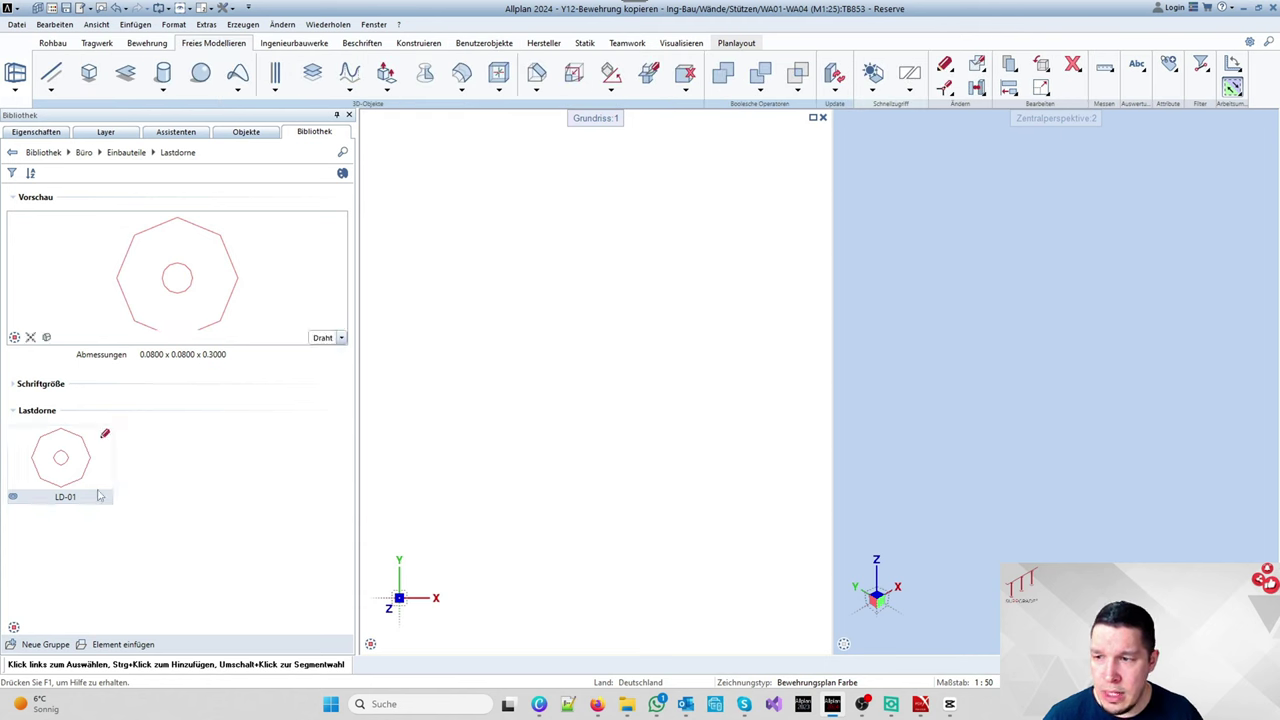
{"action": "left_click_drag", "start_coordinate": [70, 484], "coordinate": [238, 268]}
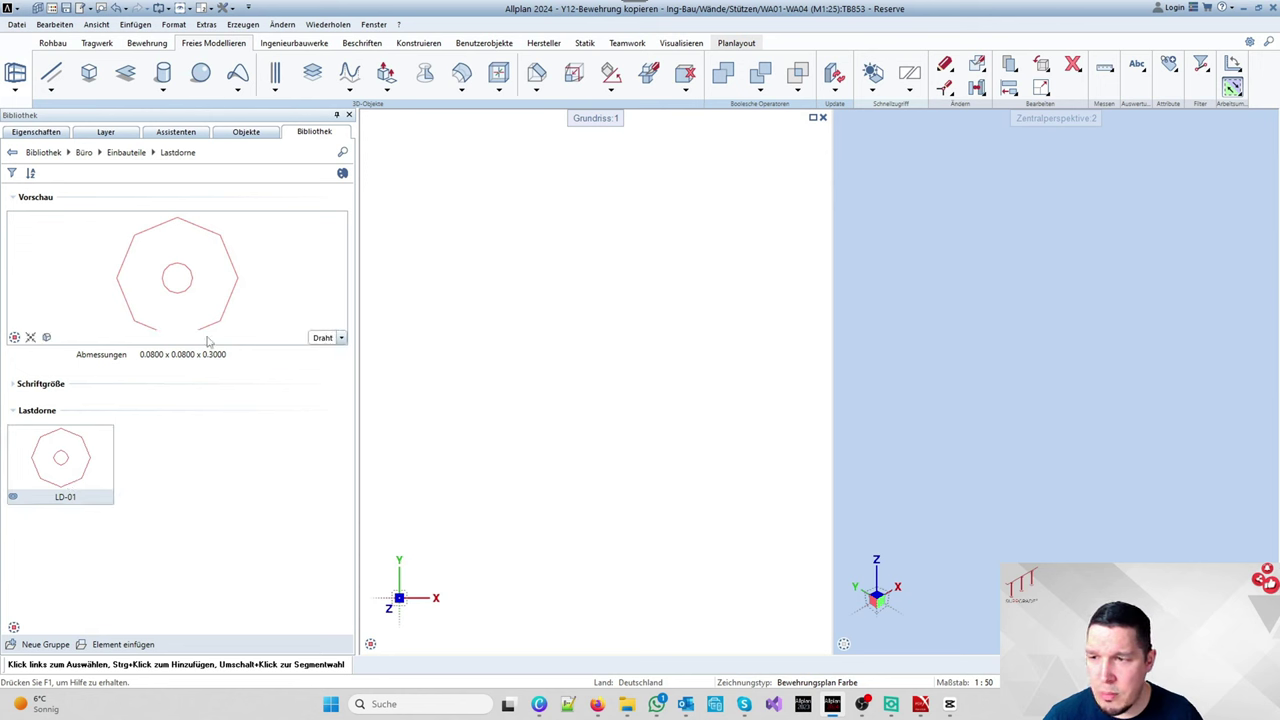
{"action": "left_click", "coordinate": [165, 91]}
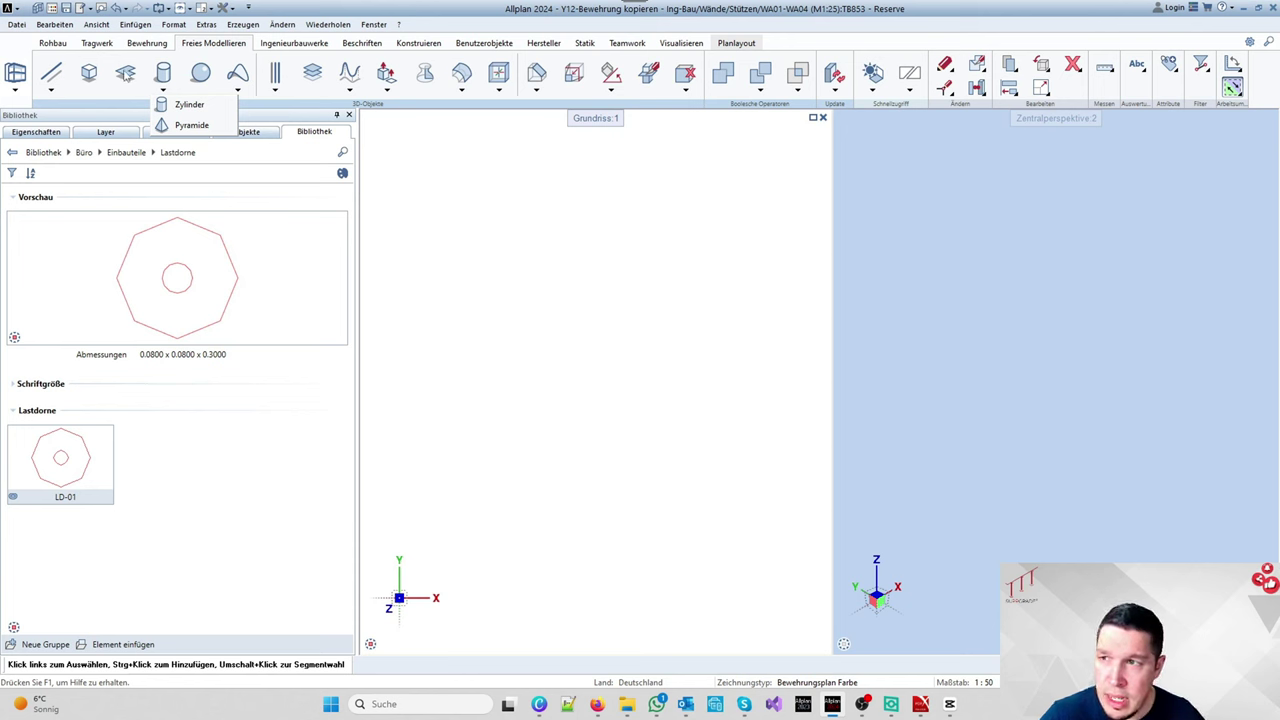
Step: Draw a 3D-N-Eck-Fläche with 12 corners and a corner radius of 0.011 in the plan view
{"action": "left_click", "coordinate": [125, 72]}
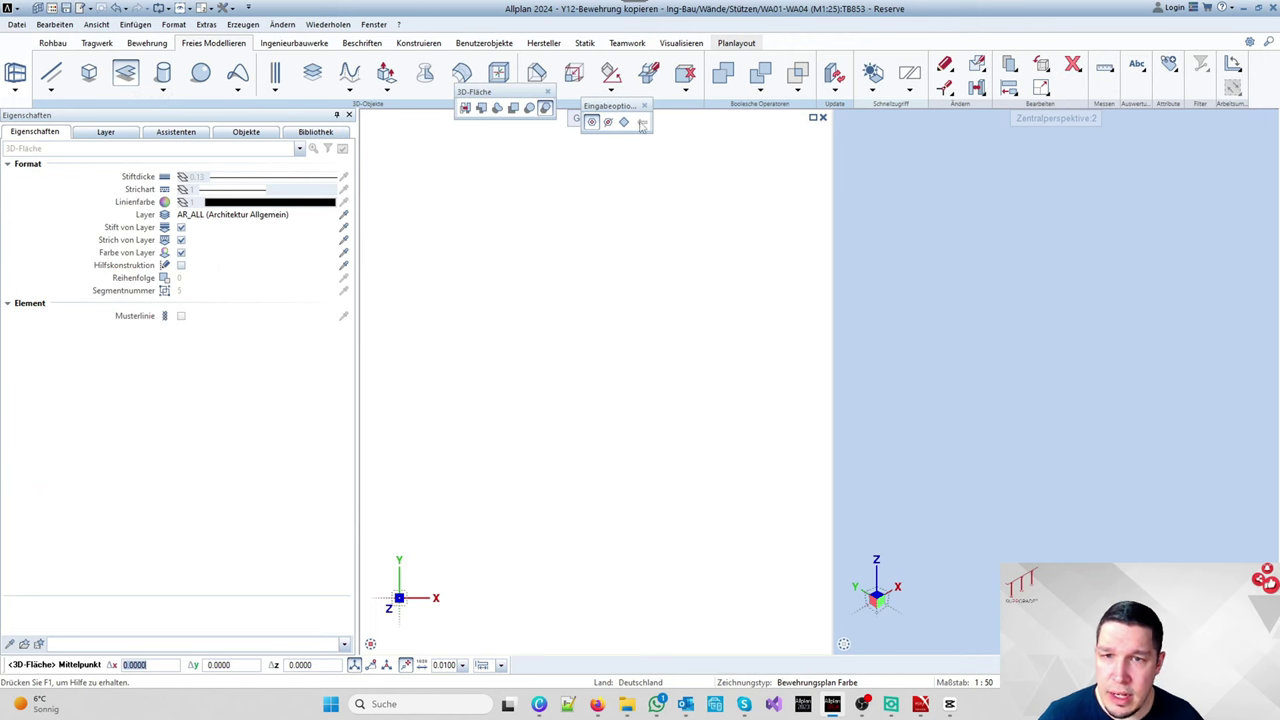
{"action": "left_click", "coordinate": [545, 107]}
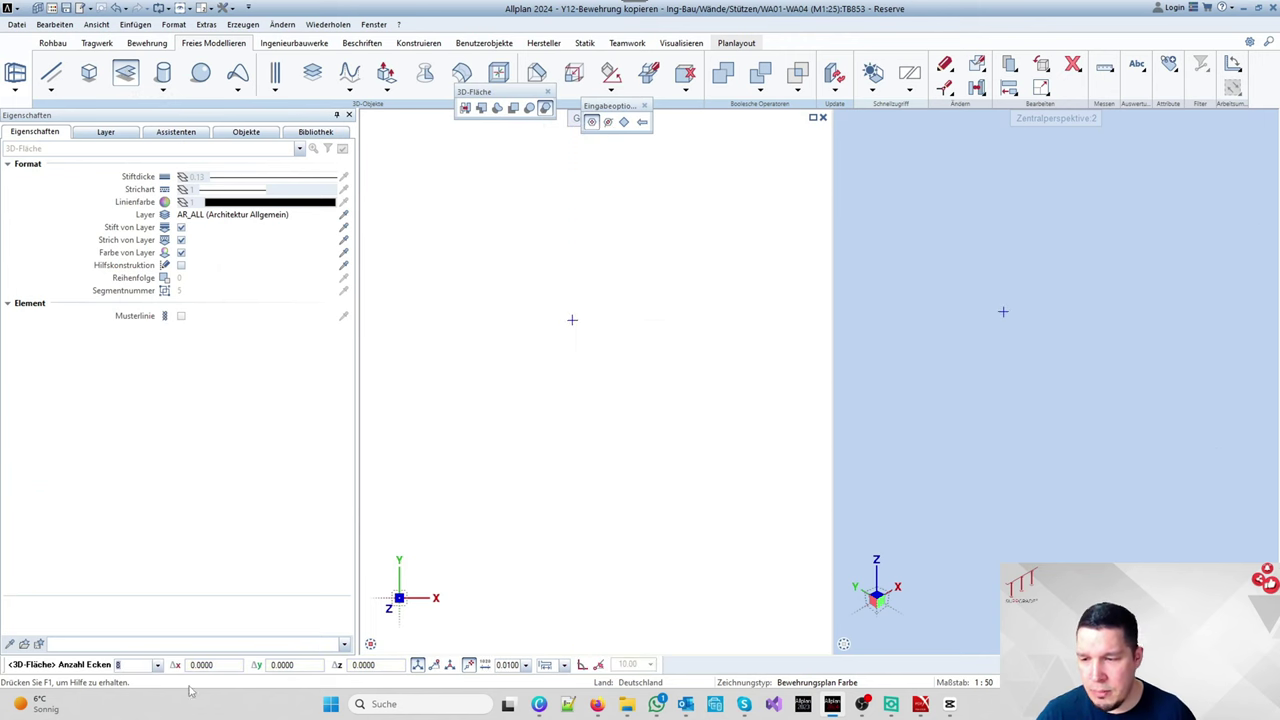
{"action": "double_click", "coordinate": [140, 665]}
{"action": "type", "text": "12"}
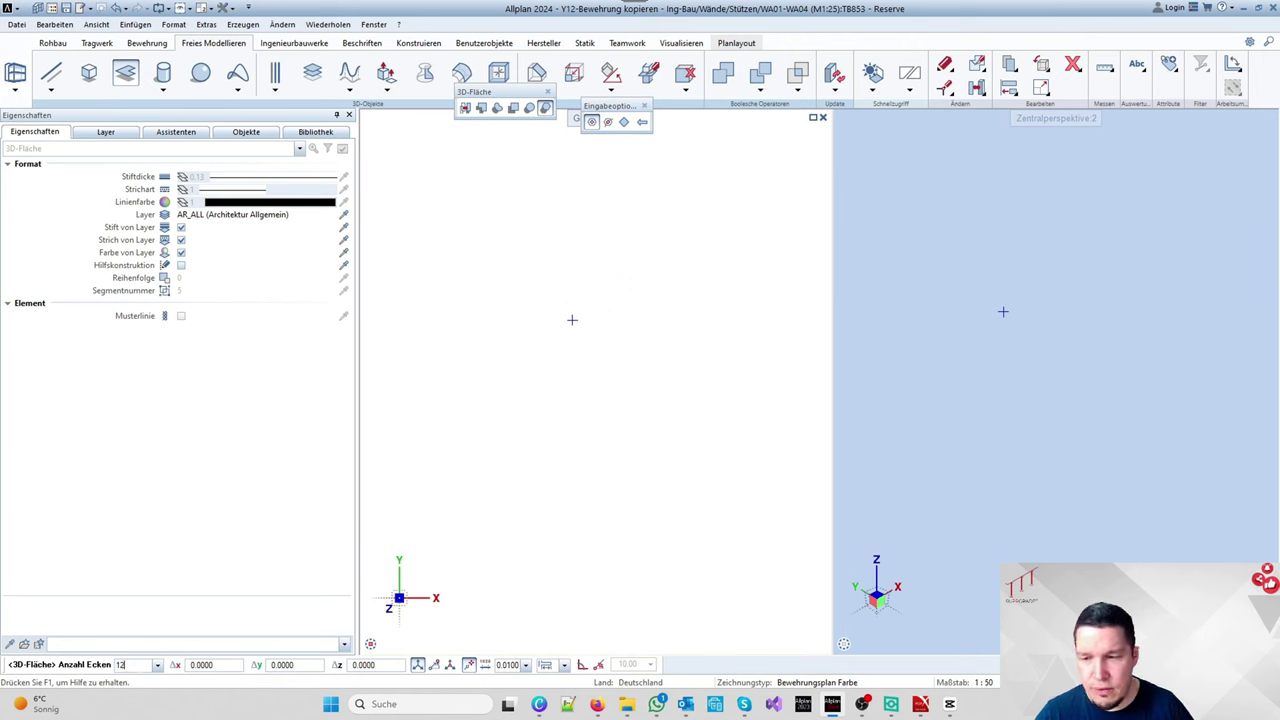
{"action": "key", "text": "Return"}
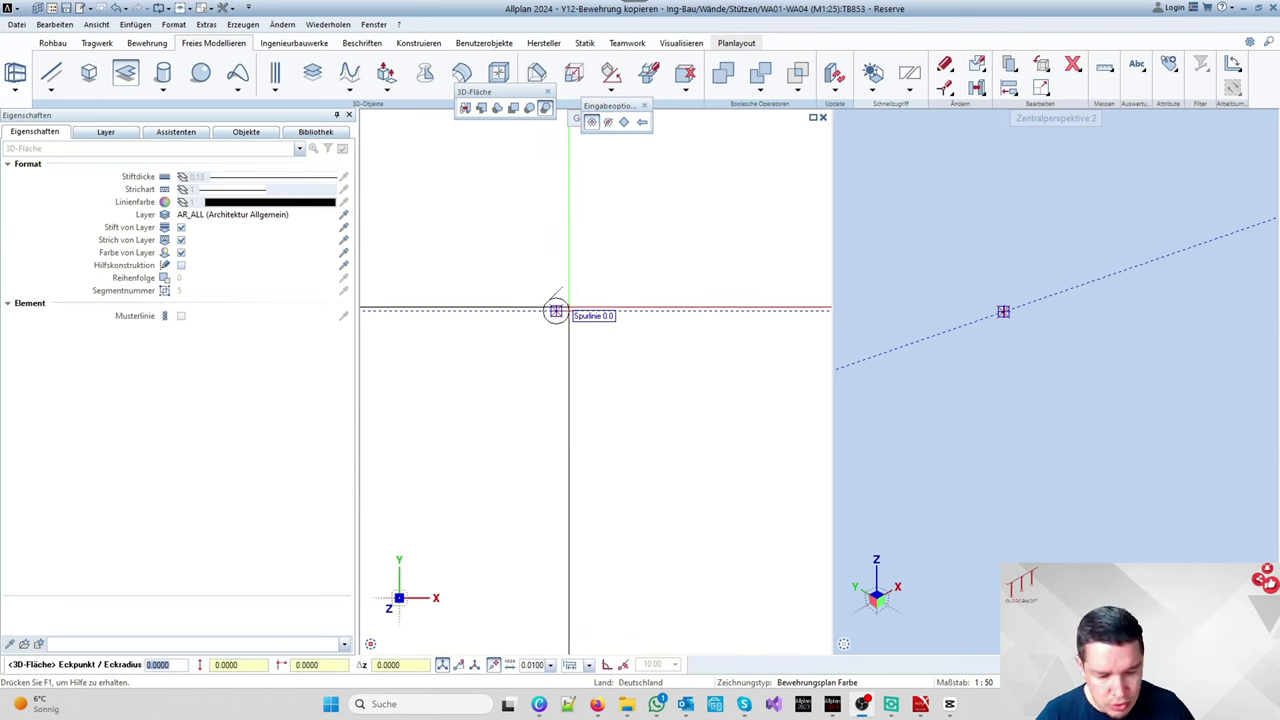
{"action": "left_click", "coordinate": [174, 664]}
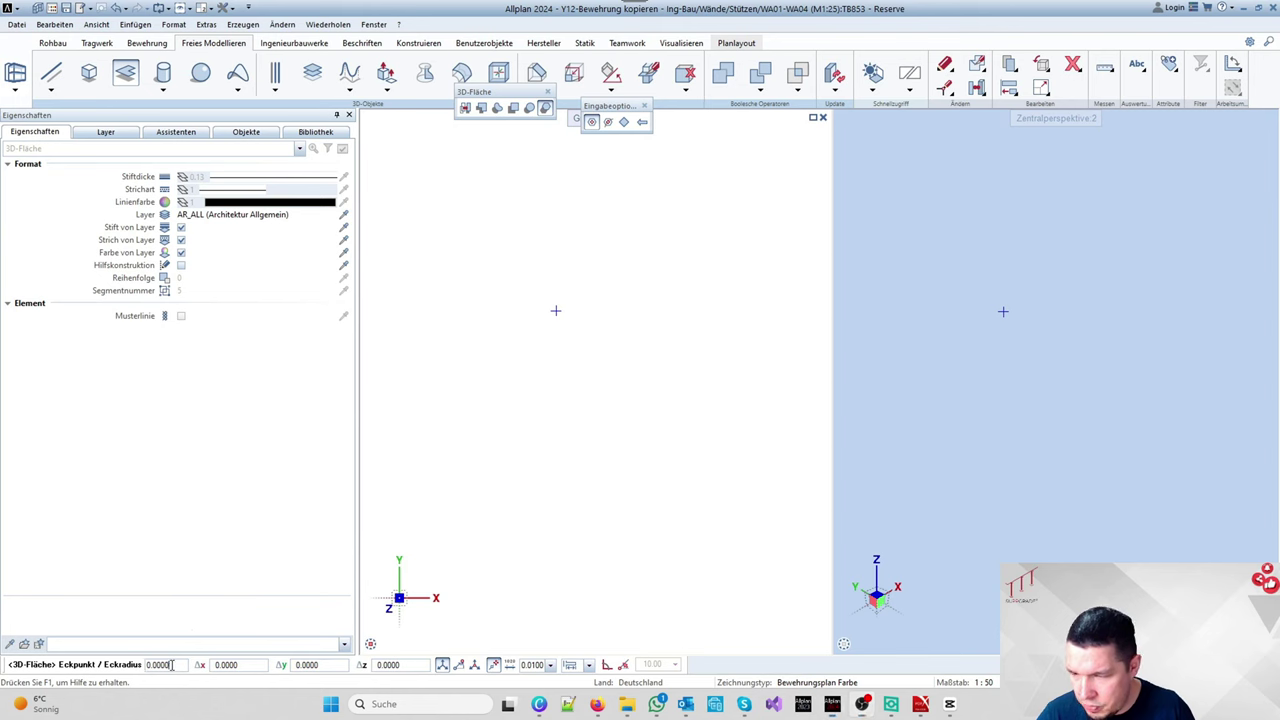
{"action": "type", "text": "0,01"}
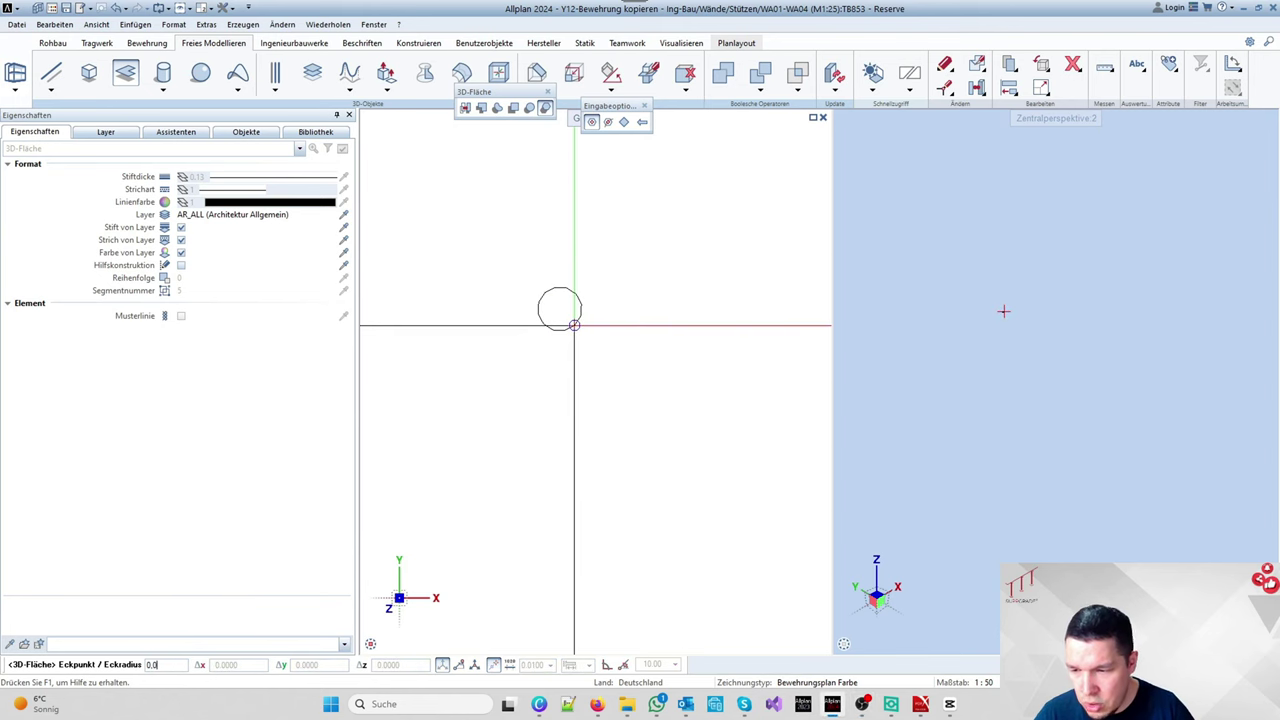
{"action": "type", "text": "1"}
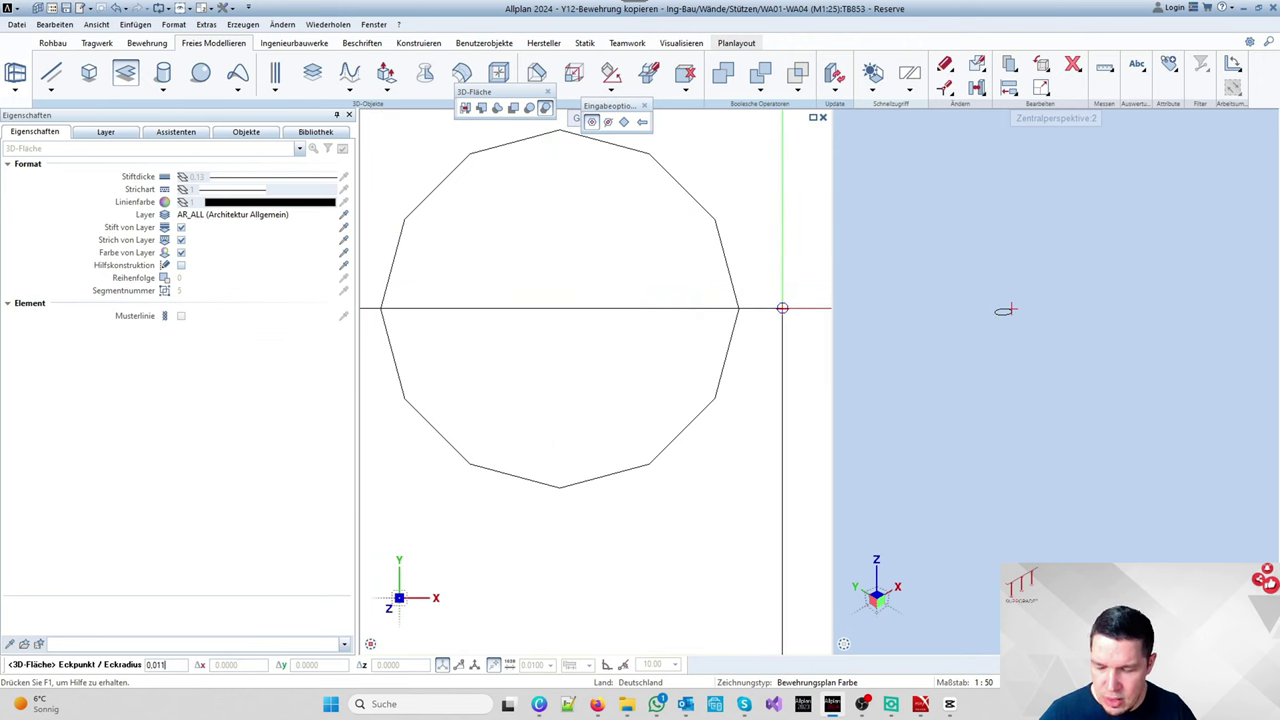
{"action": "key", "text": "Return"}
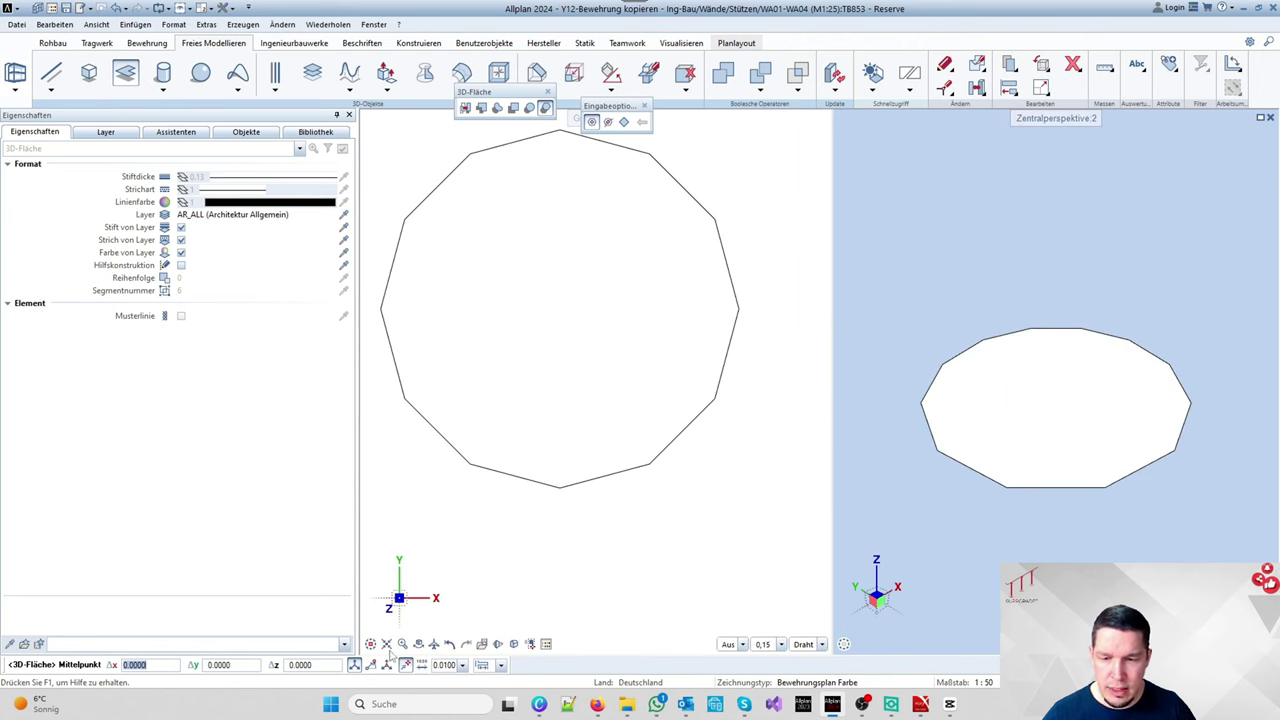
{"action": "left_click", "coordinate": [387, 644]}
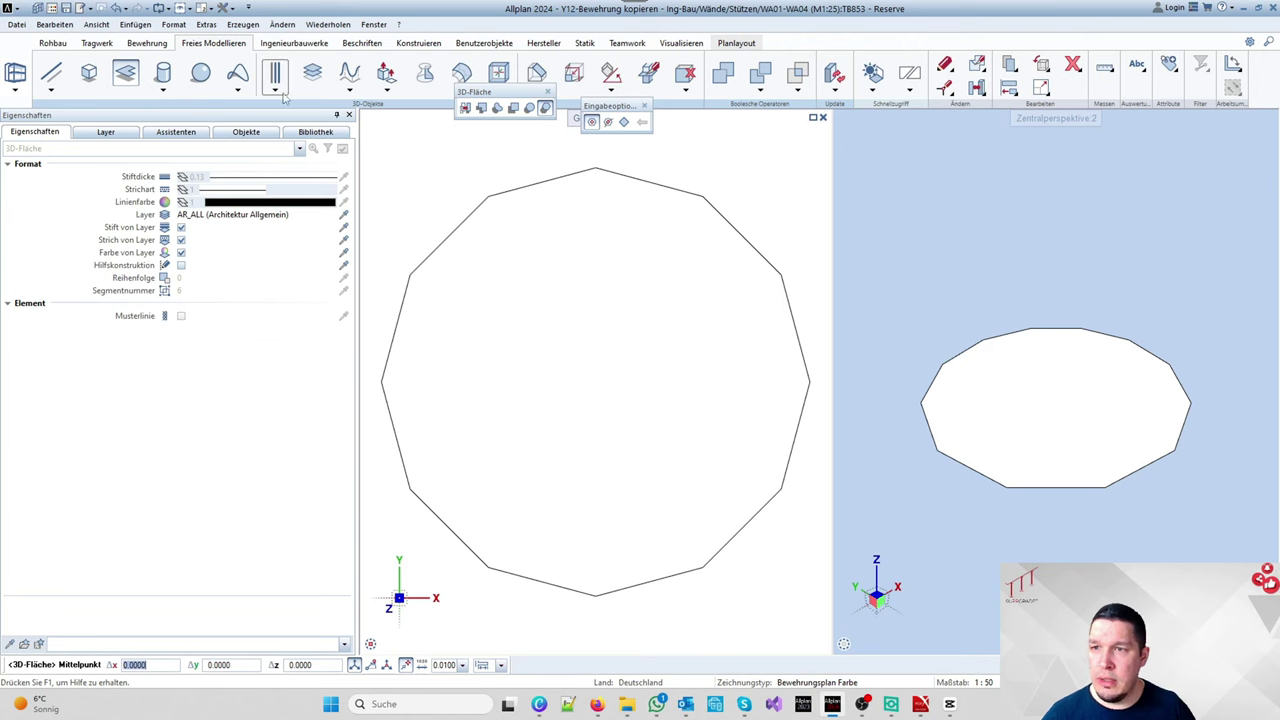
Step: Extrude the 12-cornered surface downwards by a length of 0.35 to form the dowel rod
{"action": "left_click", "coordinate": [386, 90]}
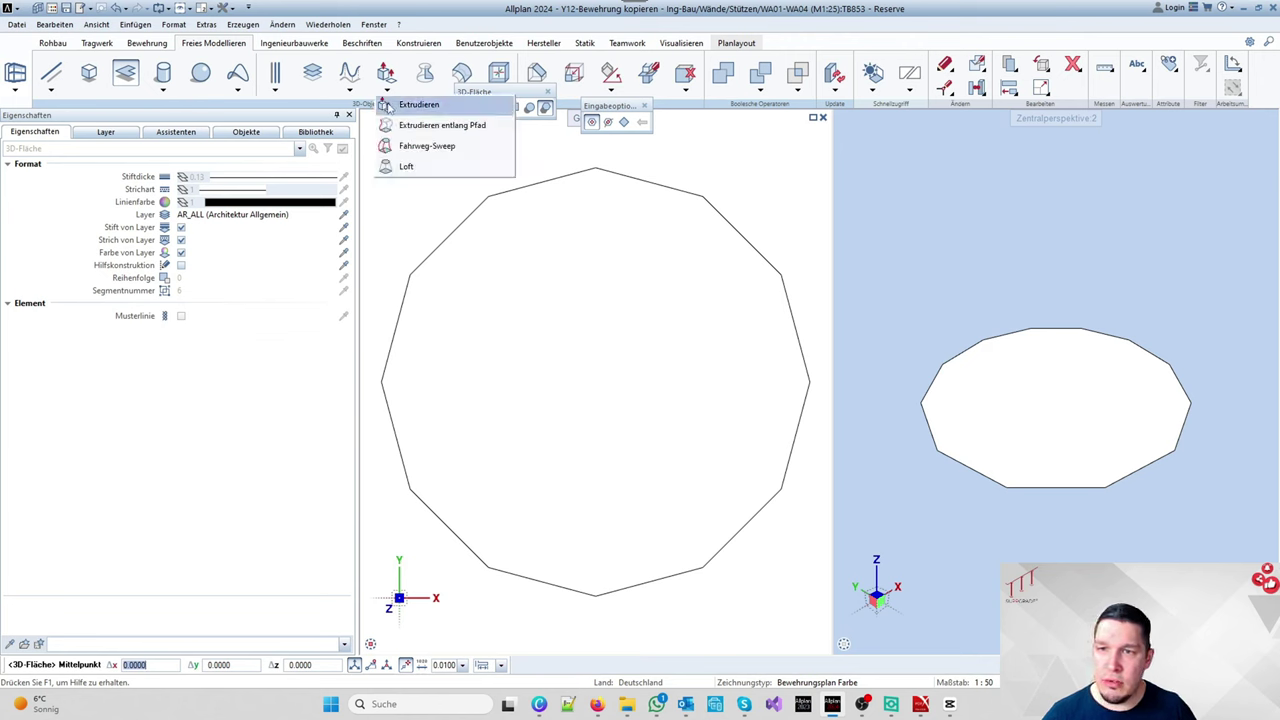
{"action": "left_click", "coordinate": [390, 105]}
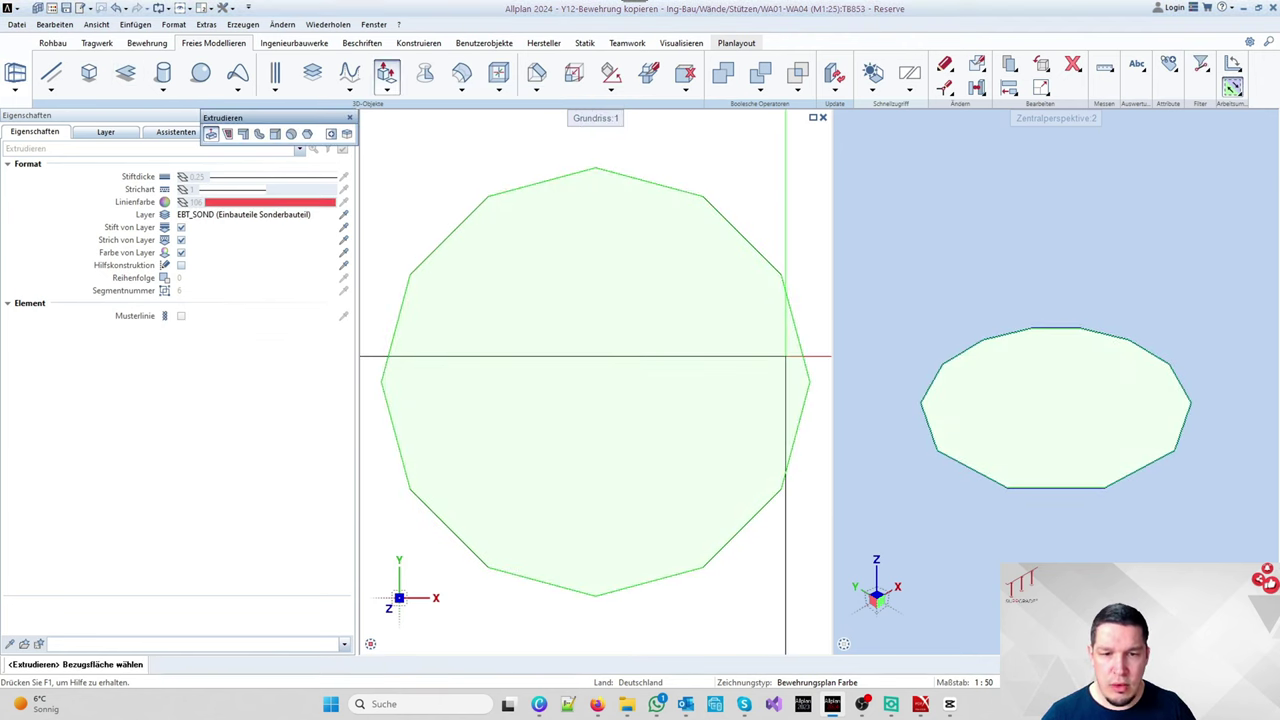
{"action": "left_click", "coordinate": [786, 356]}
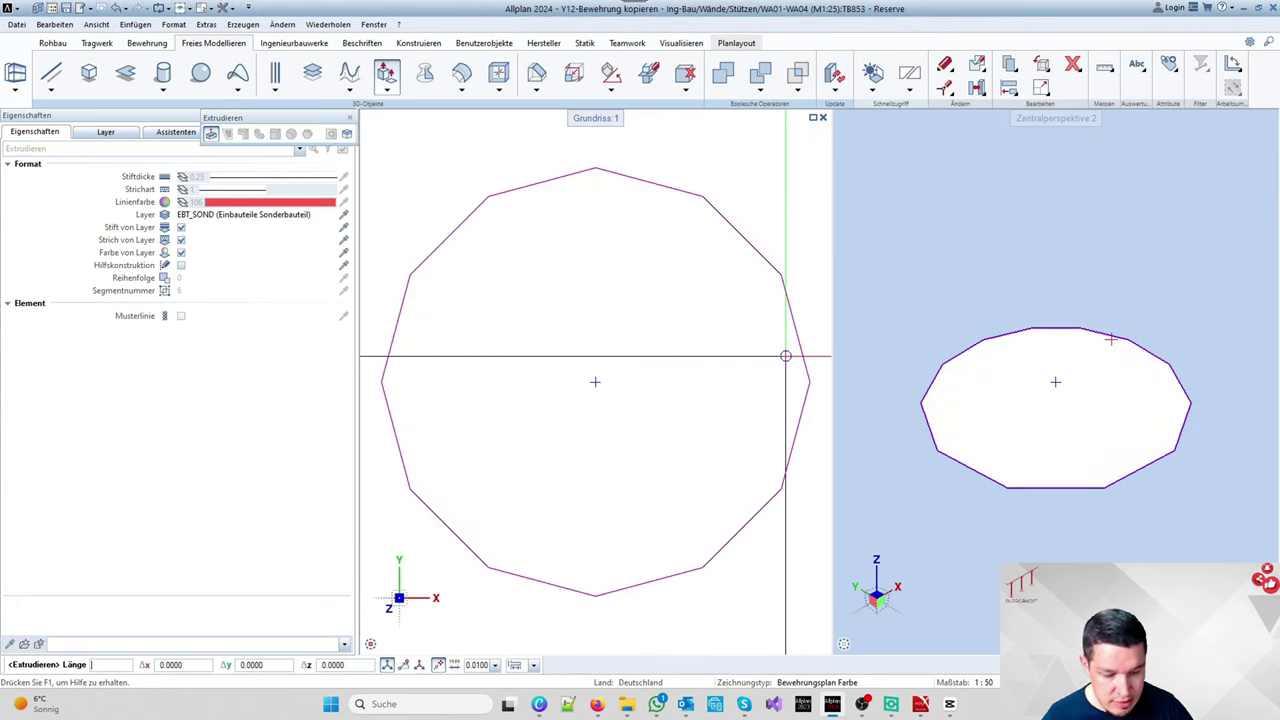
{"action": "type", "text": "0.35"}
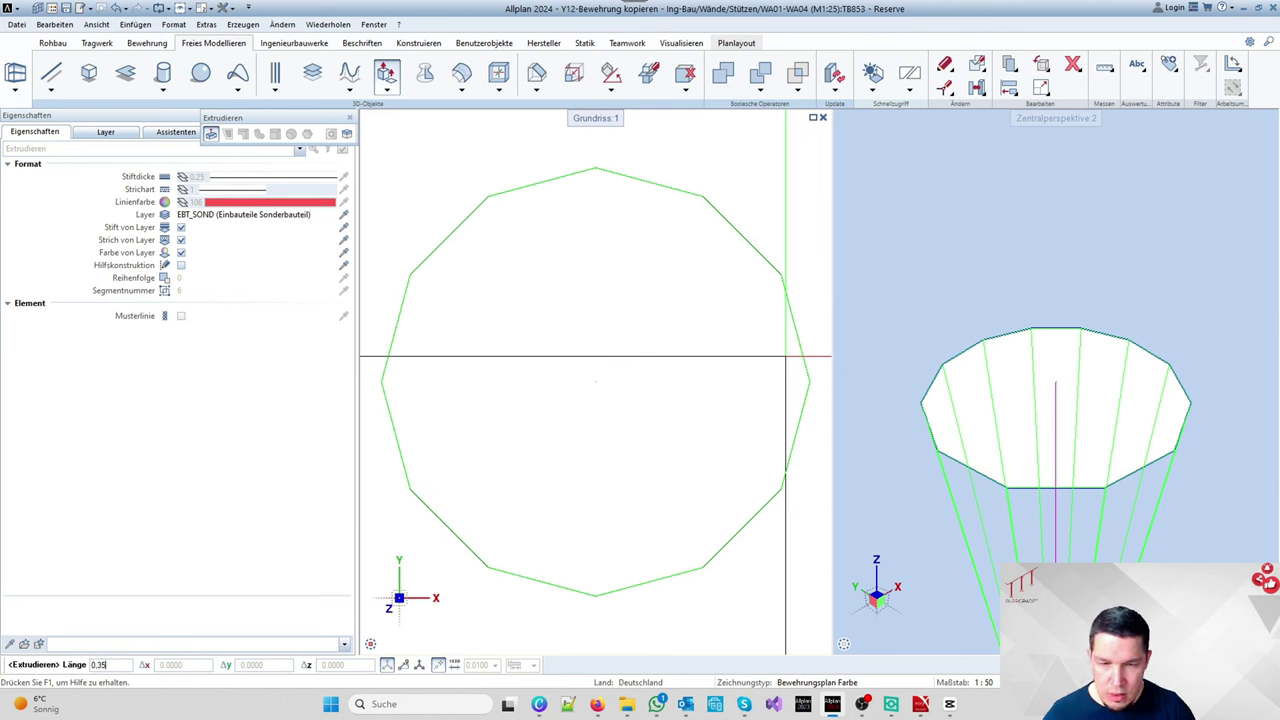
{"action": "scroll", "coordinate": [990, 330], "scroll_direction": "down", "scroll_amount": 8}
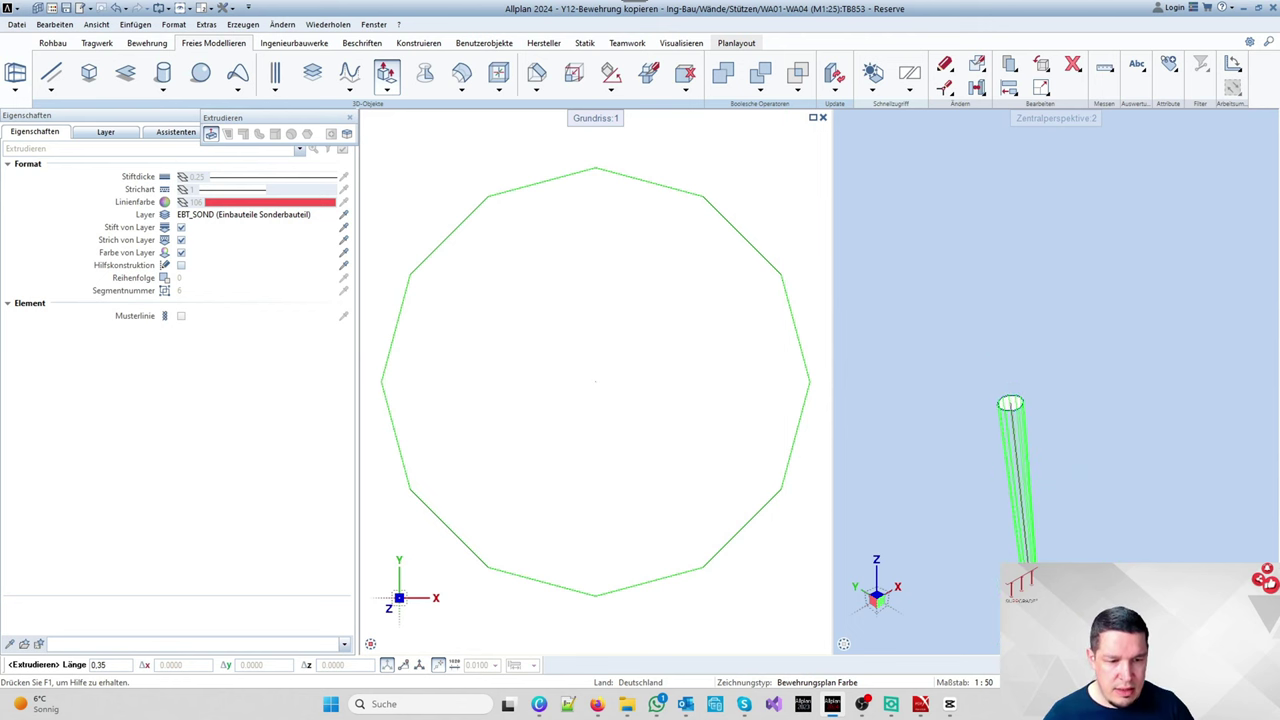
{"action": "key", "text": "Return"}
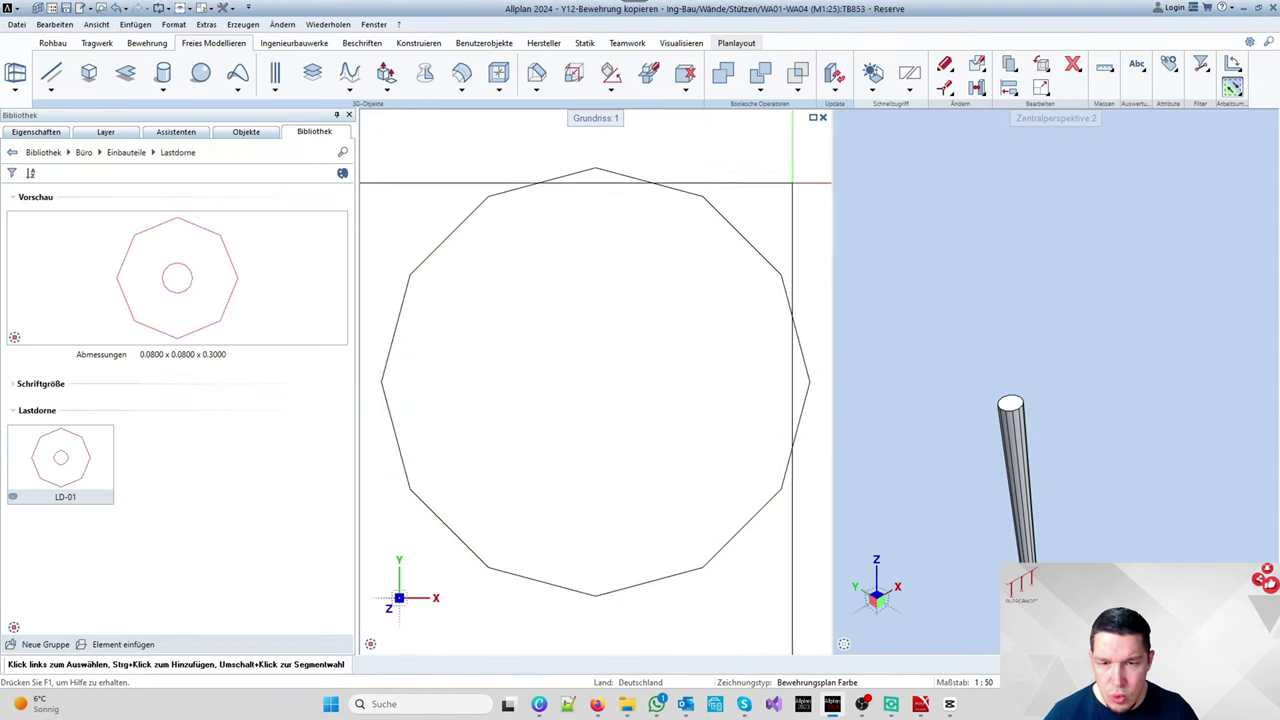
Step: Move the dowel rod to another spot in the plan view with Verschieben
{"action": "scroll", "coordinate": [737, 257], "scroll_direction": "down", "scroll_amount": 3}
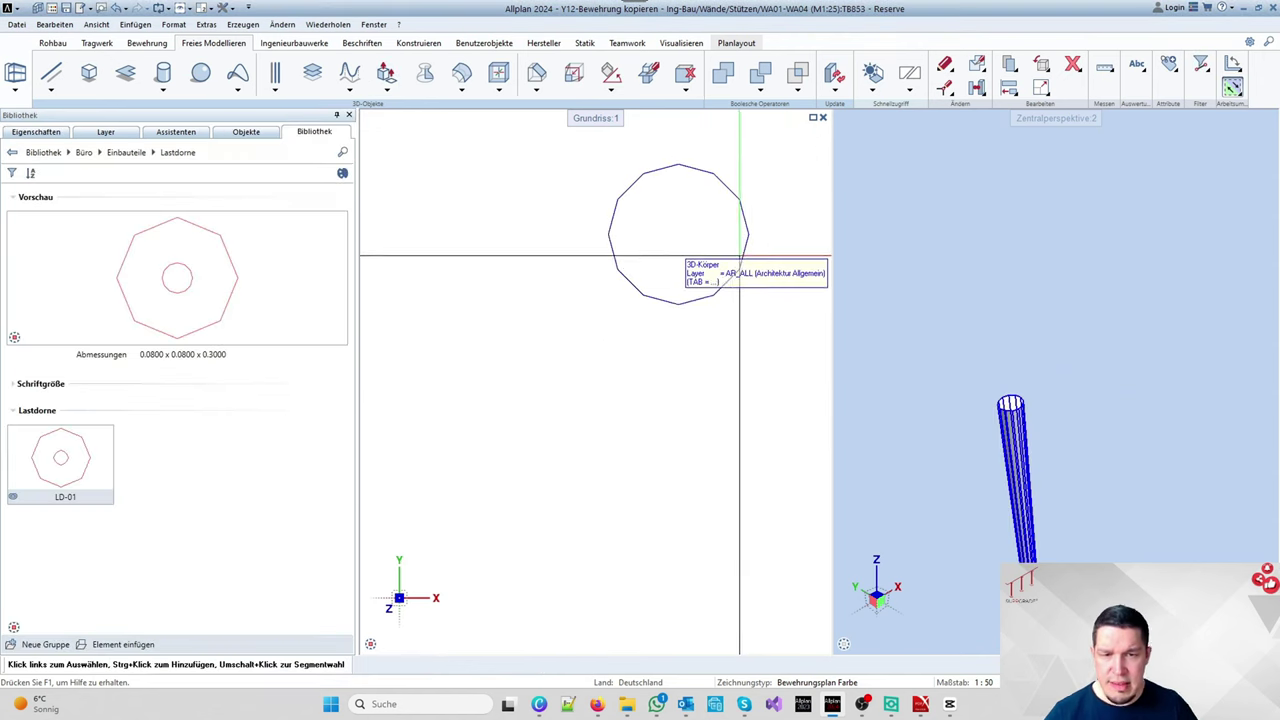
{"action": "left_click", "coordinate": [680, 238]}
{"action": "left_click", "coordinate": [680, 238]}
{"action": "left_click", "coordinate": [574, 390]}
{"action": "left_click", "coordinate": [551, 377]}
{"action": "left_click", "coordinate": [551, 377]}
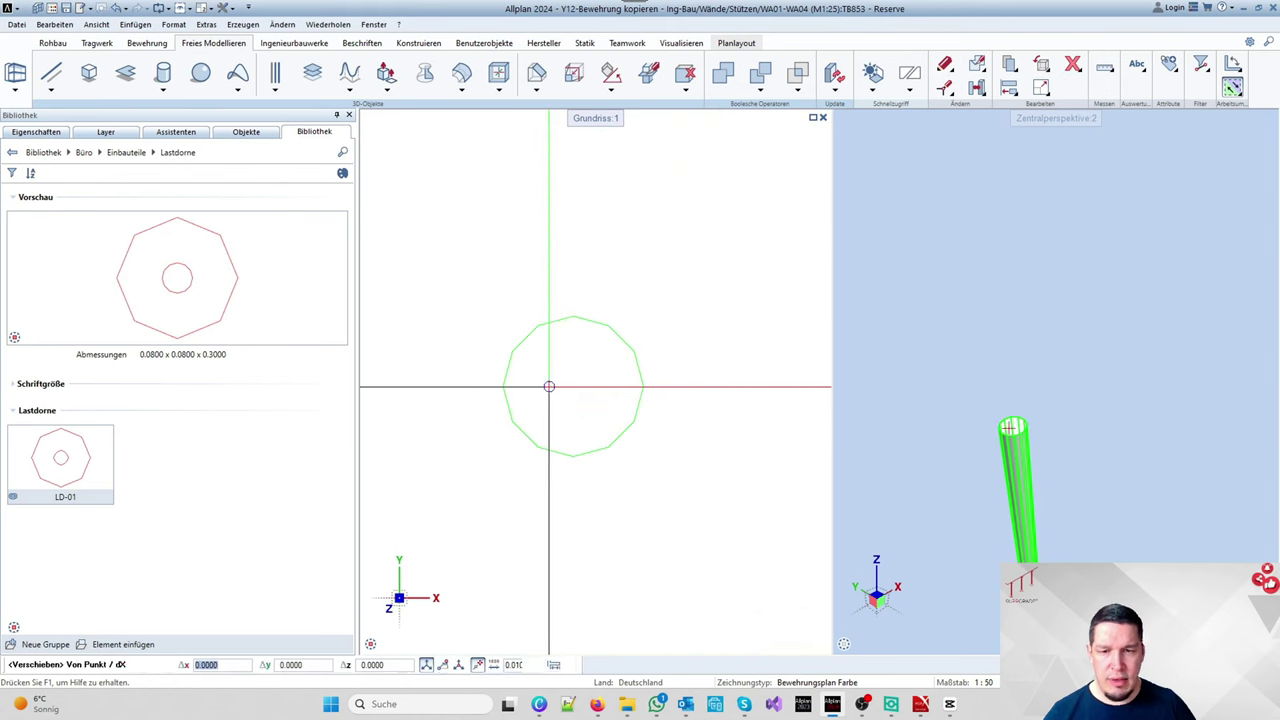
{"action": "left_click", "coordinate": [652, 228]}
{"action": "left_click", "coordinate": [675, 253]}
{"action": "left_click", "coordinate": [675, 253]}
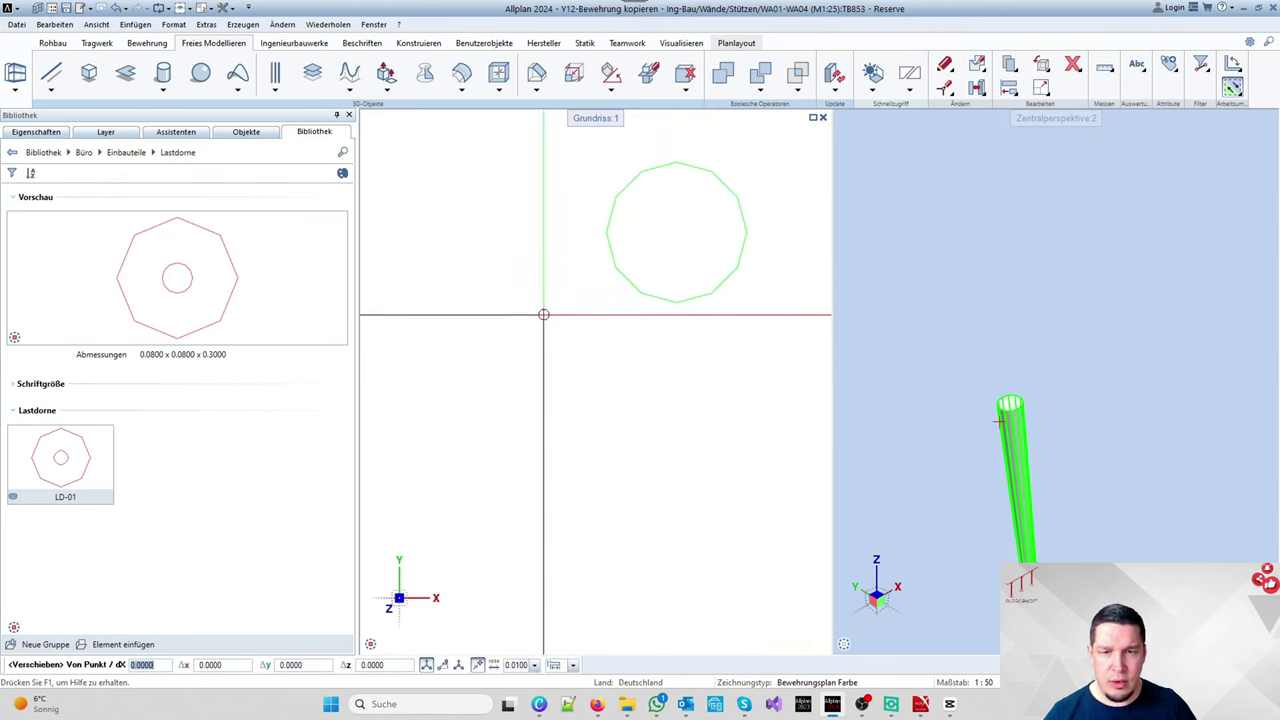
{"action": "left_click", "coordinate": [610, 370]}
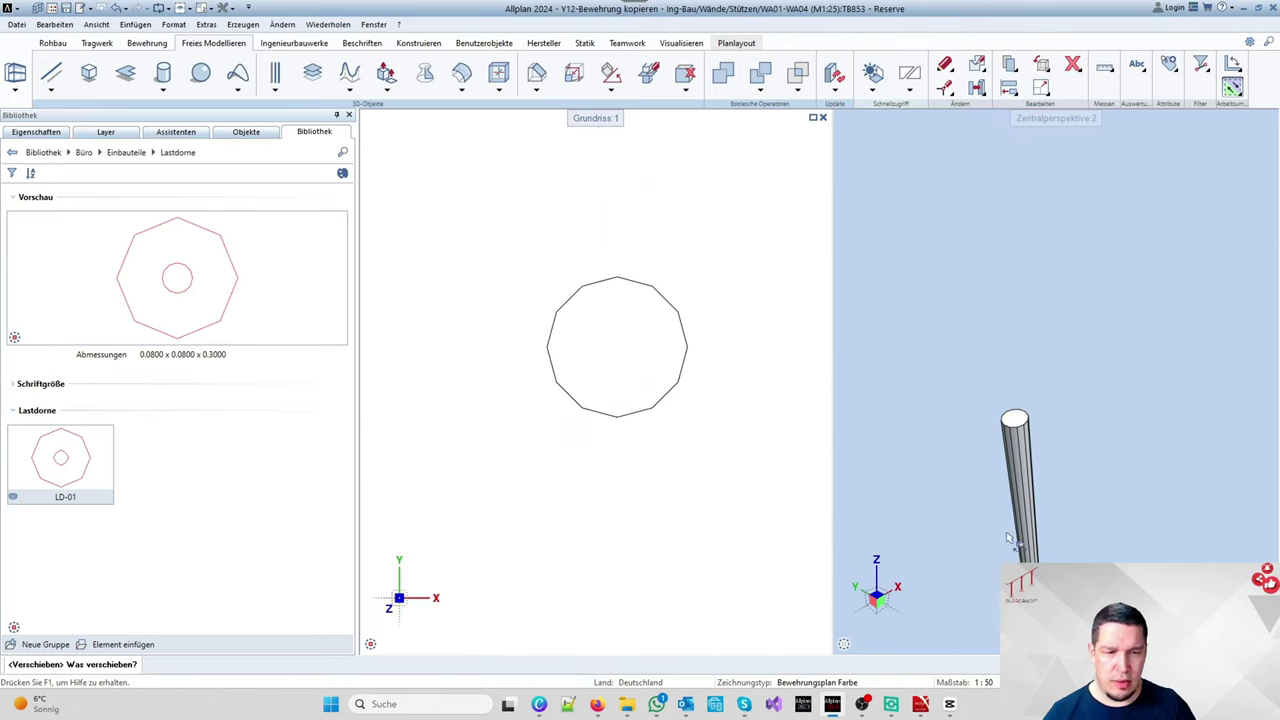
{"action": "left_click", "coordinate": [866, 646]}
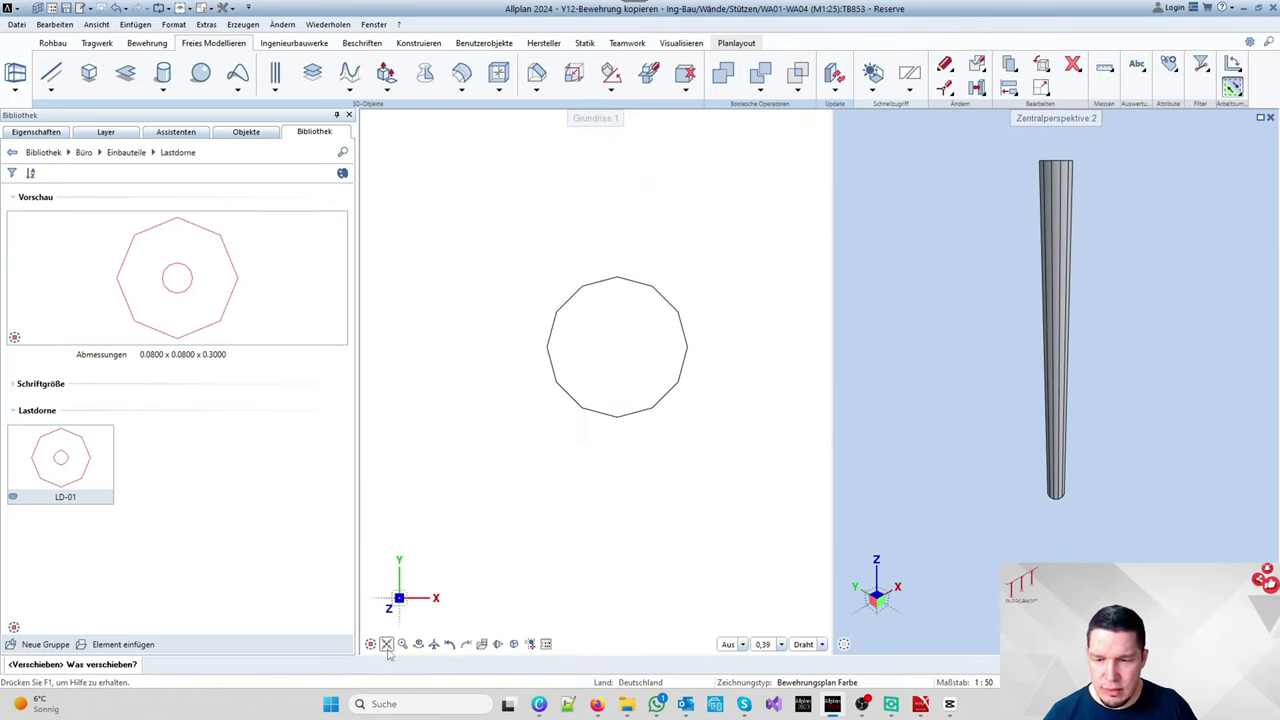
{"action": "middle_click", "coordinate": [390, 640]}
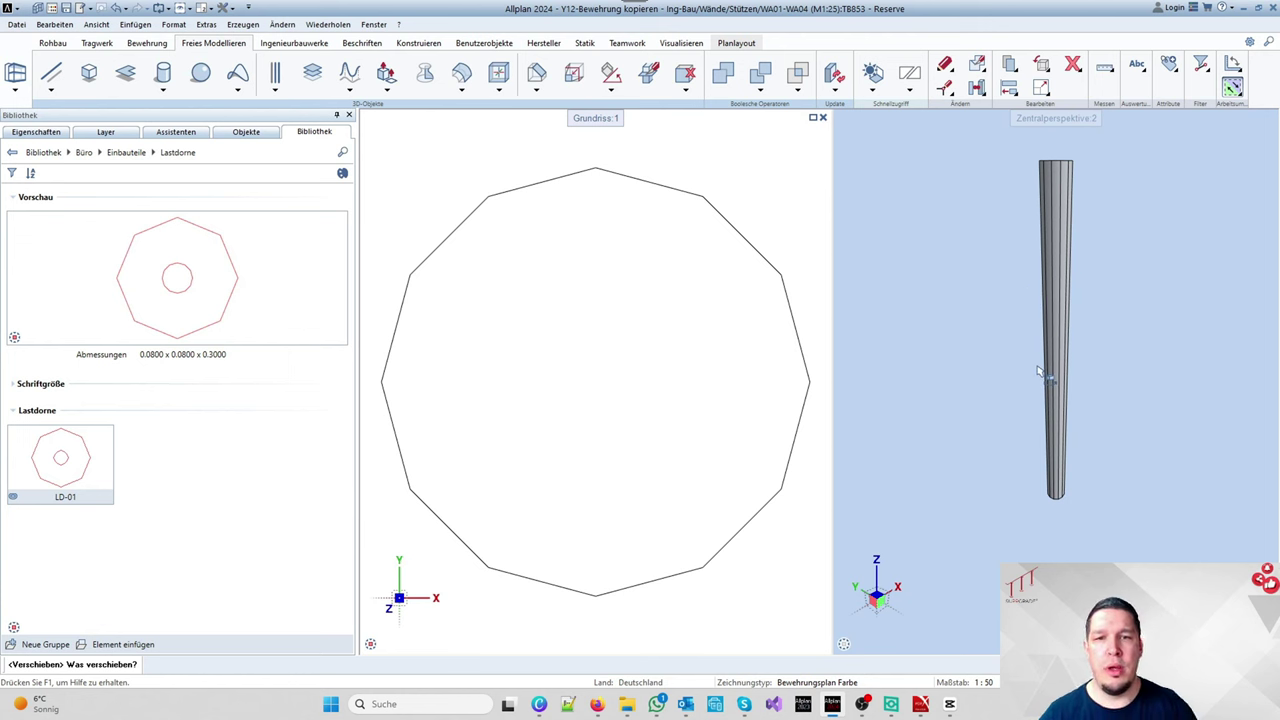
Step: Draw a 3D-N-Eck-Fläche with 6 corners and a corner radius of 0.042, centred on the dowel rod's upper end
{"action": "scroll", "coordinate": [1061, 168], "scroll_direction": "up", "scroll_amount": 2}
{"action": "middle_click_drag", "start_coordinate": [1069, 248], "coordinate": [1089, 482], "text": "shift"}
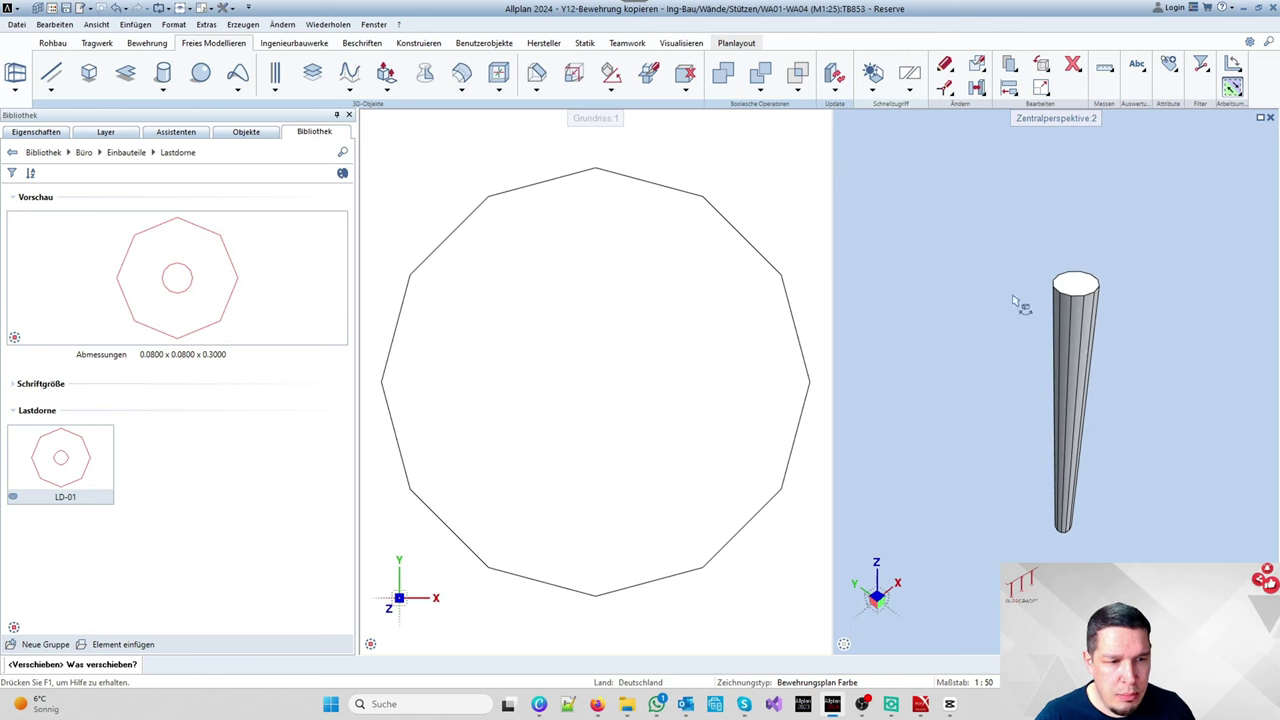
{"action": "scroll", "coordinate": [538, 277], "scroll_direction": "down", "scroll_amount": 2}
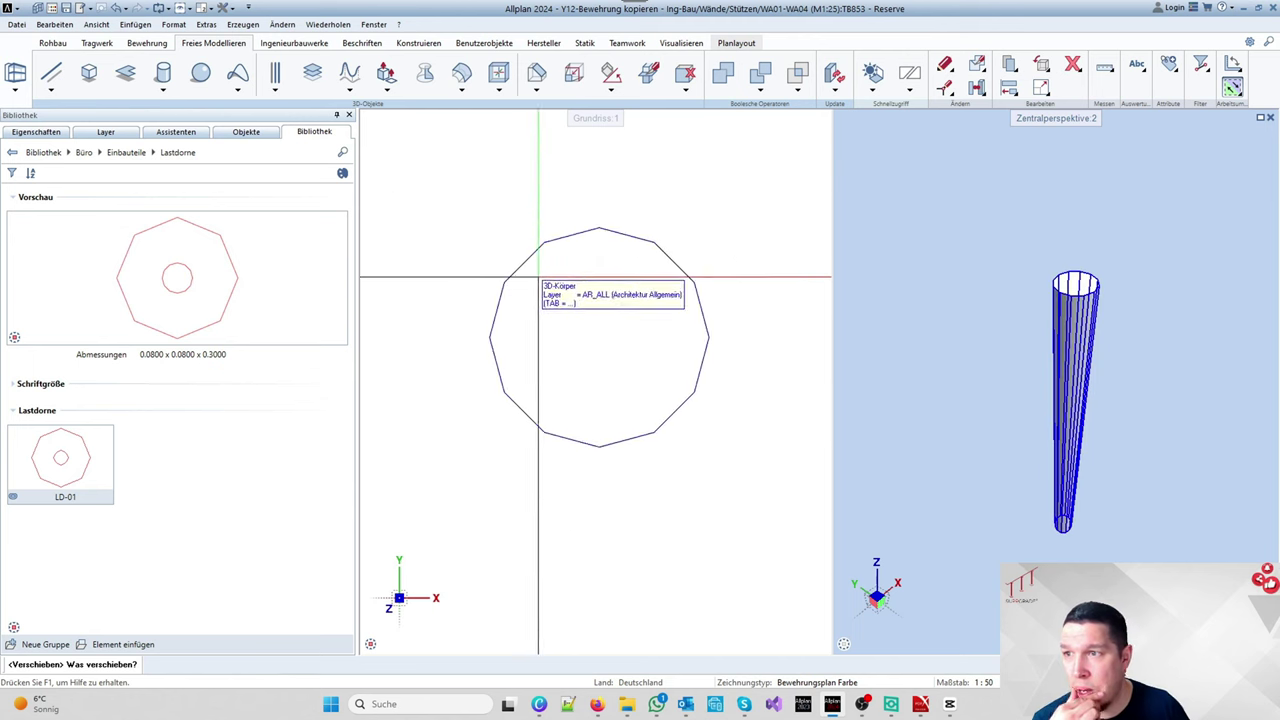
{"action": "left_click", "coordinate": [129, 73]}
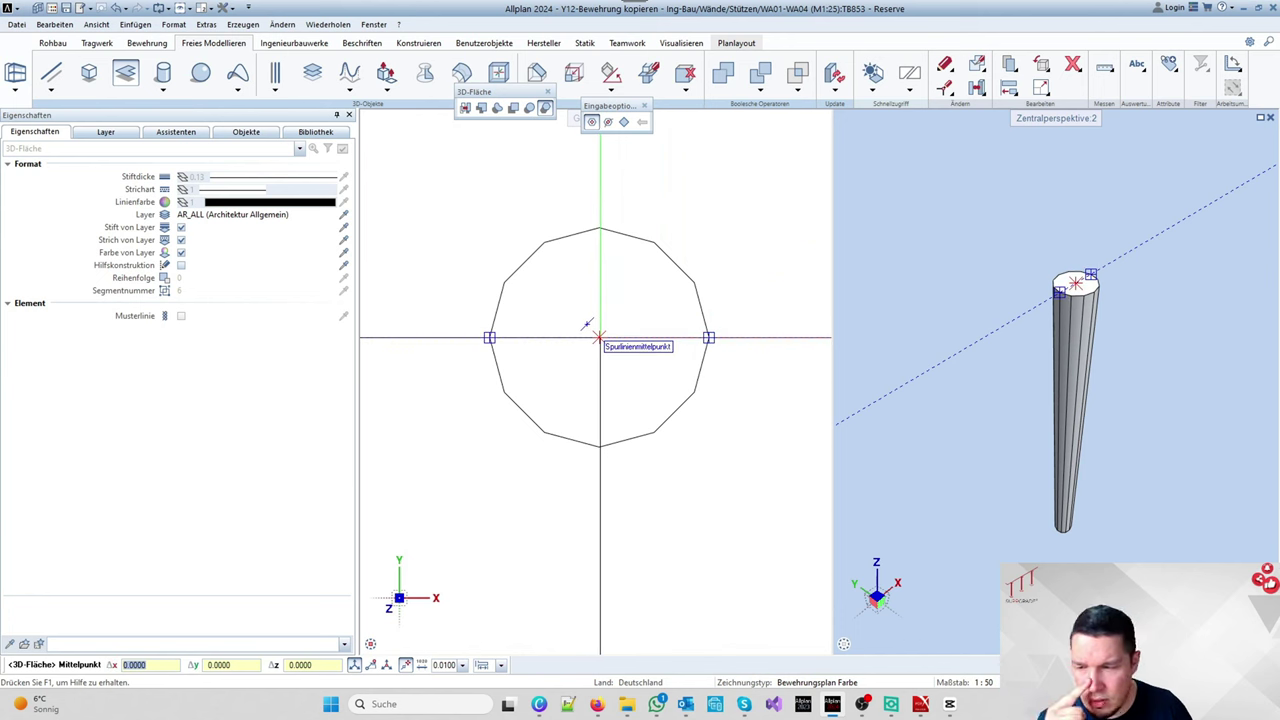
{"action": "left_click", "coordinate": [599, 336]}
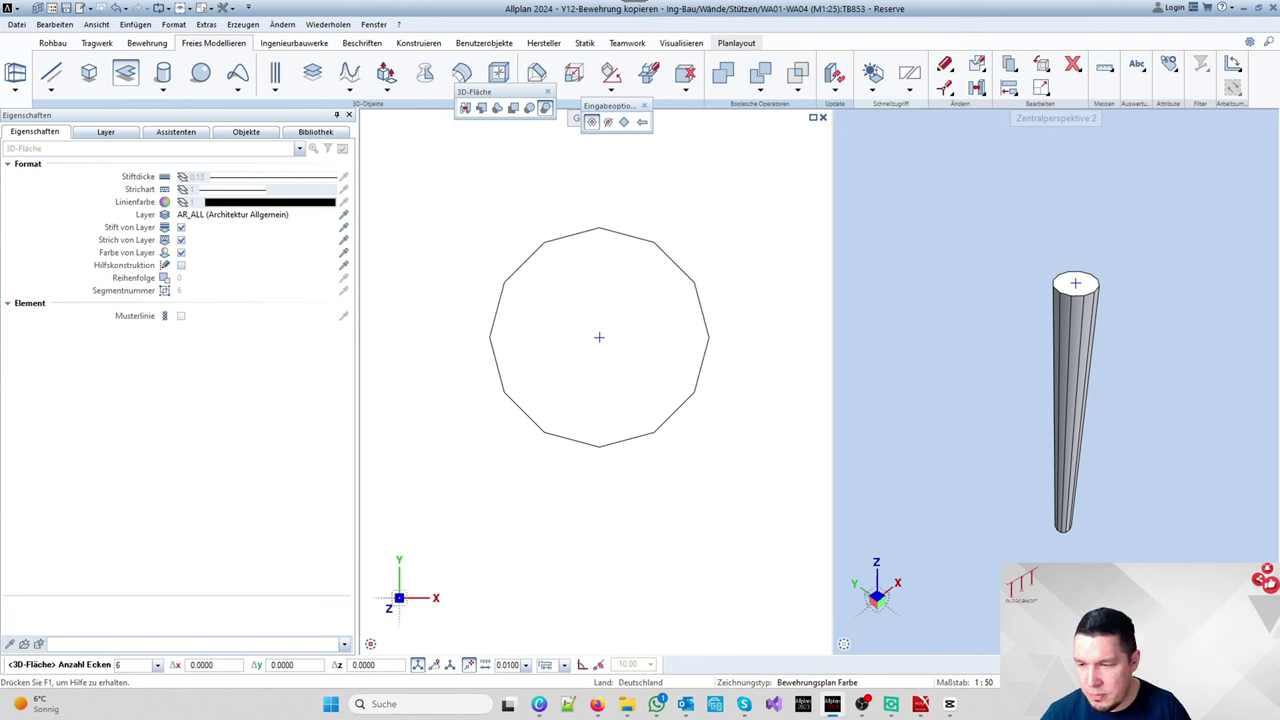
{"action": "key", "text": "Return"}
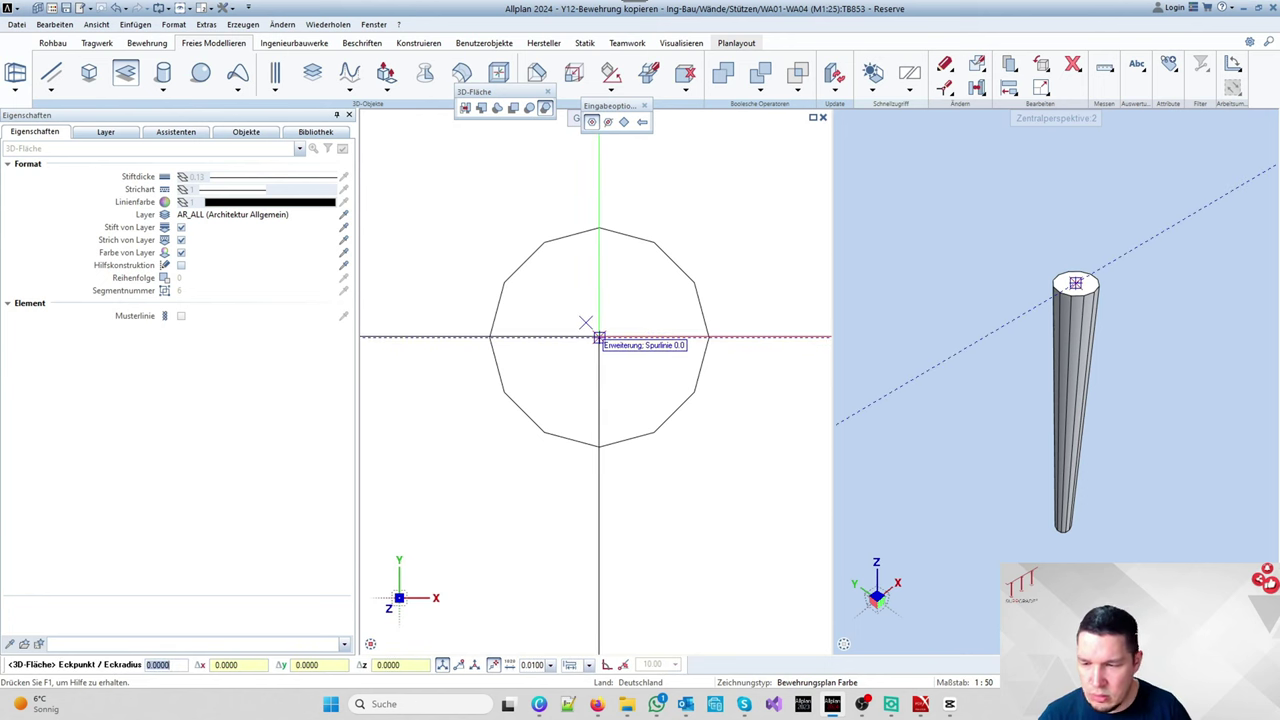
{"action": "type", "text": "0.04"}
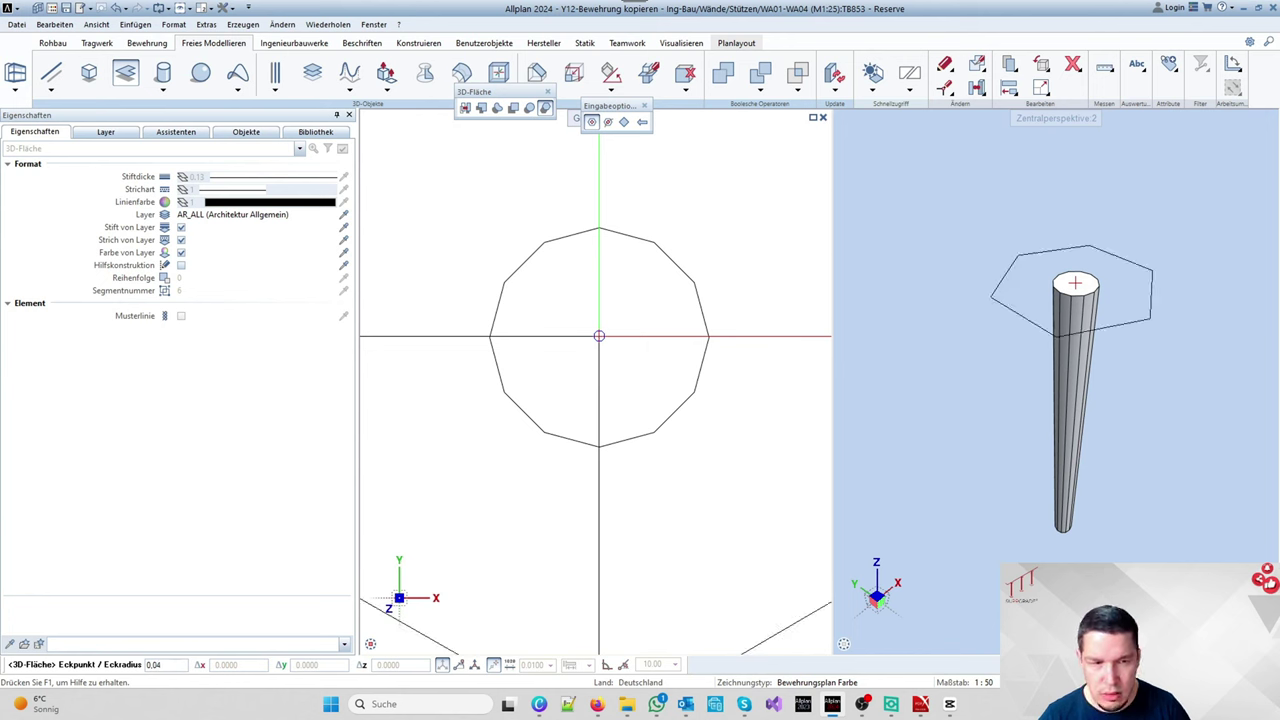
{"action": "type", "text": "2"}
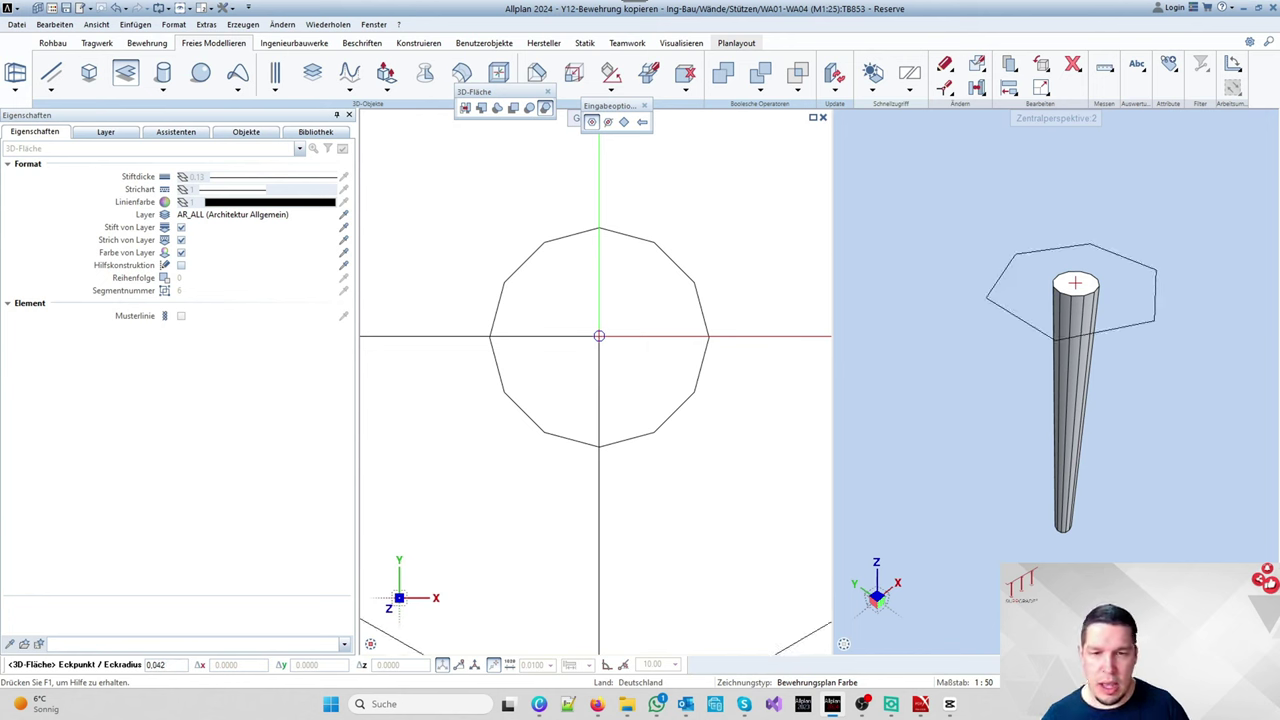
{"action": "scroll", "coordinate": [603, 334], "scroll_direction": "down", "scroll_amount": 5}
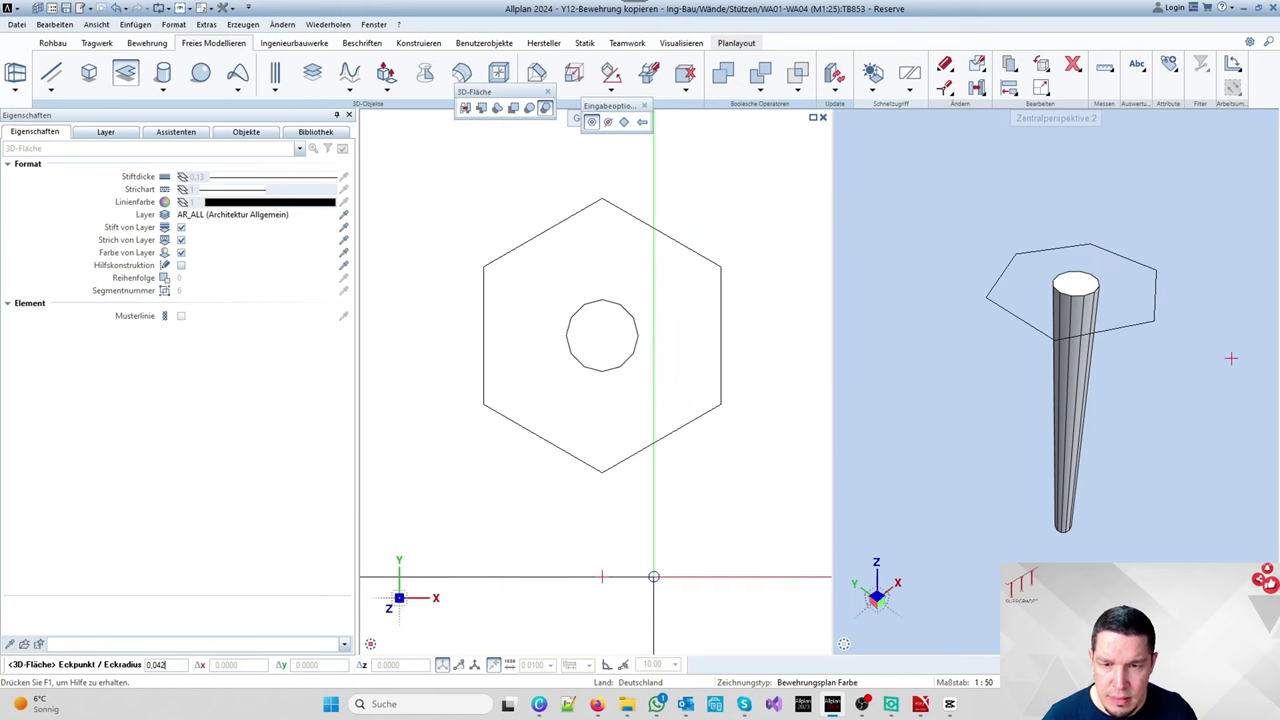
{"action": "left_click", "coordinate": [654, 502]}
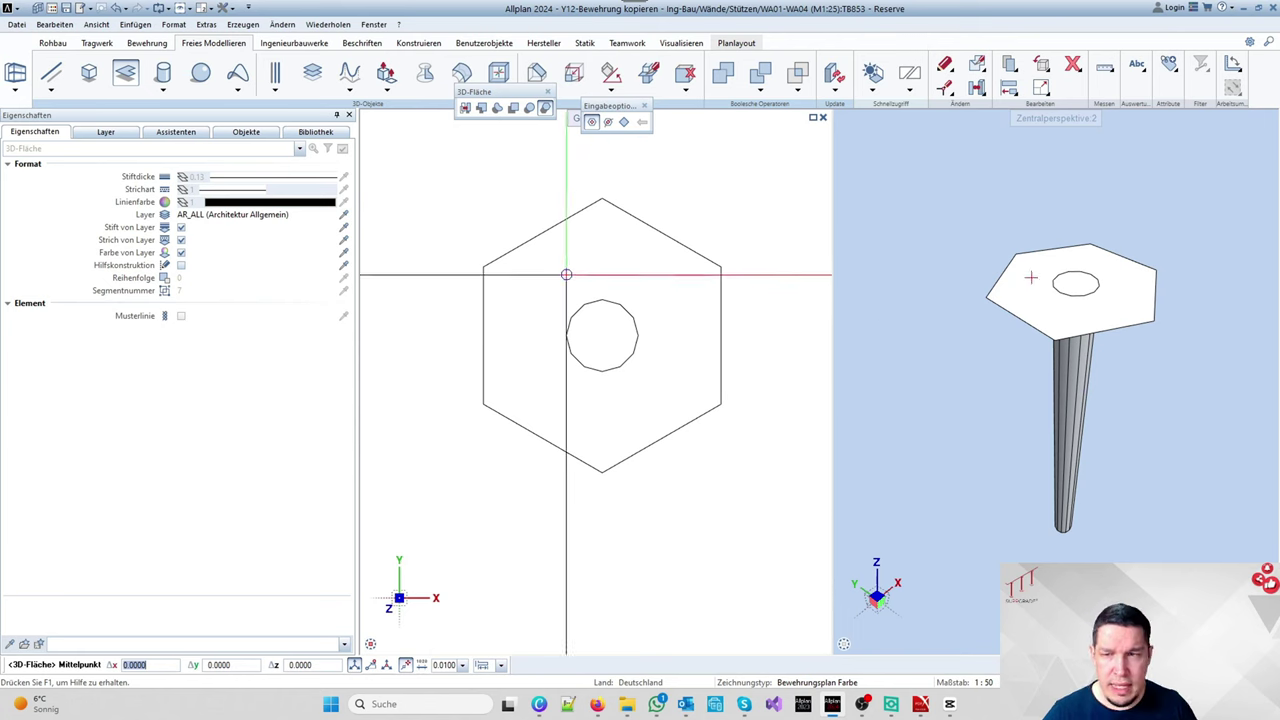
{"action": "key", "text": "Escape"}
Step: Extrude the hexagonal surface by a length of 0.002 to form the dowel's head plate
{"action": "left_click", "coordinate": [398, 70]}
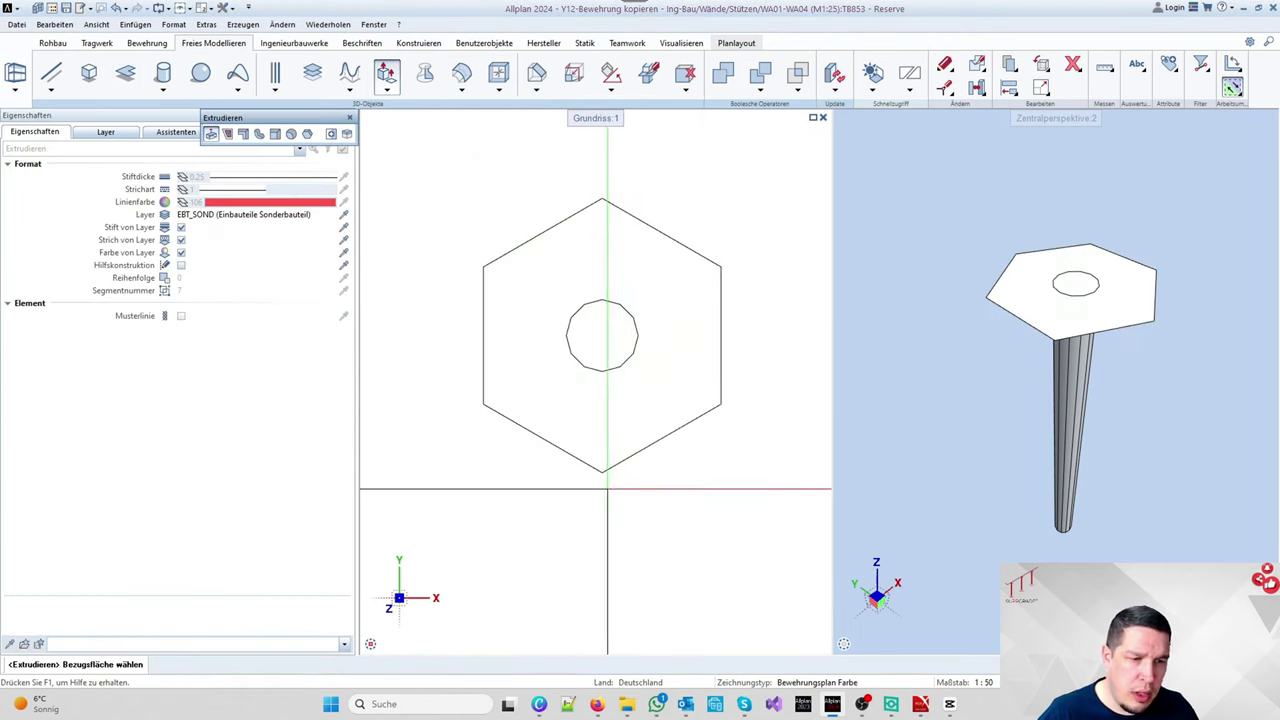
{"action": "left_click", "coordinate": [679, 386]}
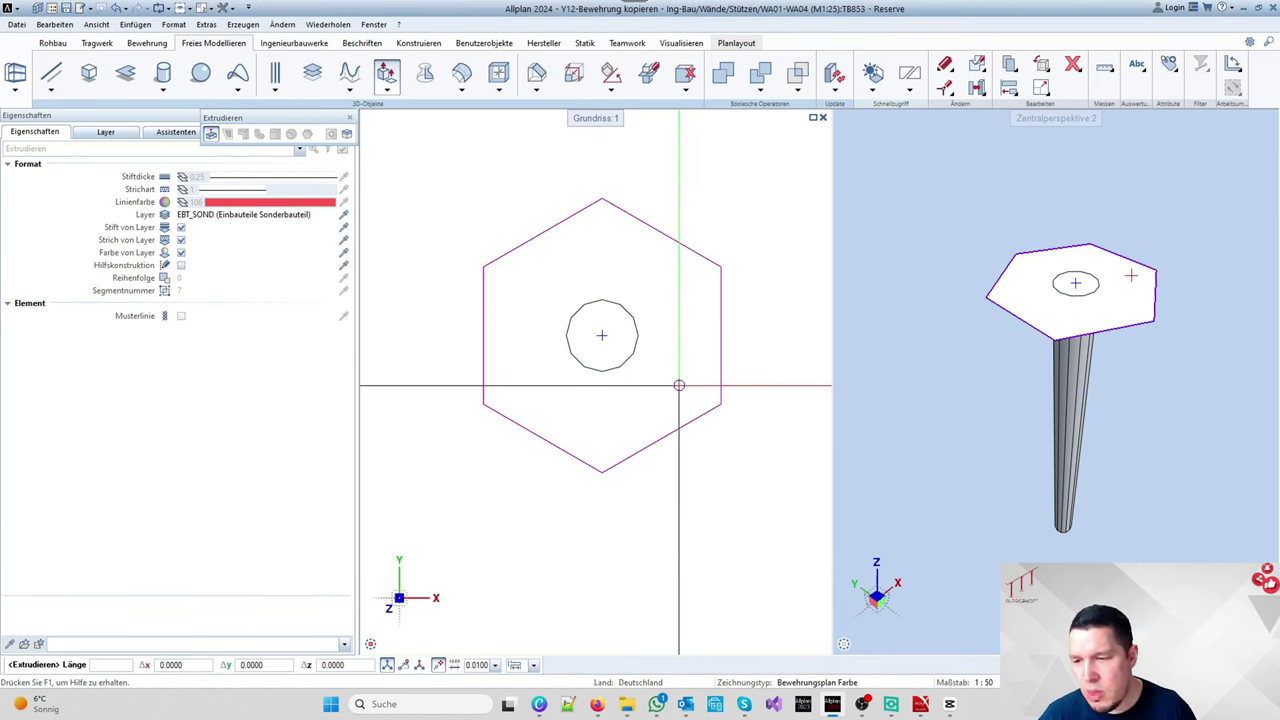
{"action": "type", "text": "0.0"}
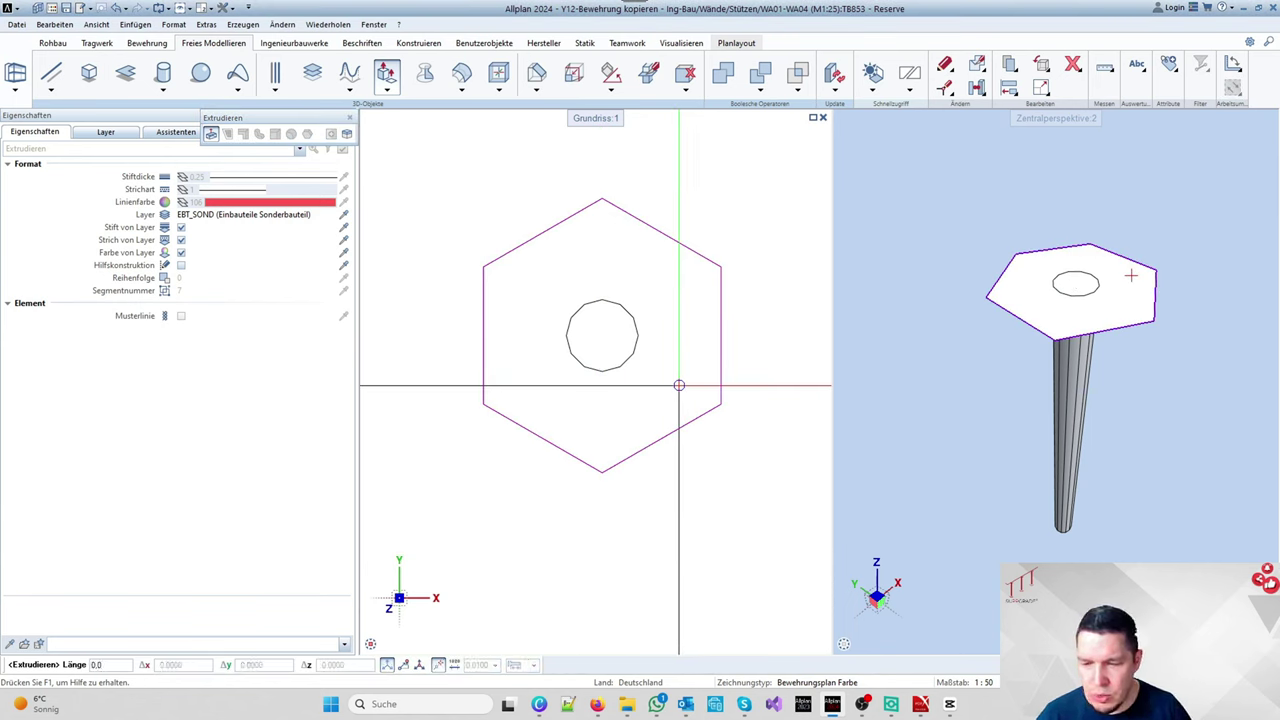
{"action": "type", "text": "2"}
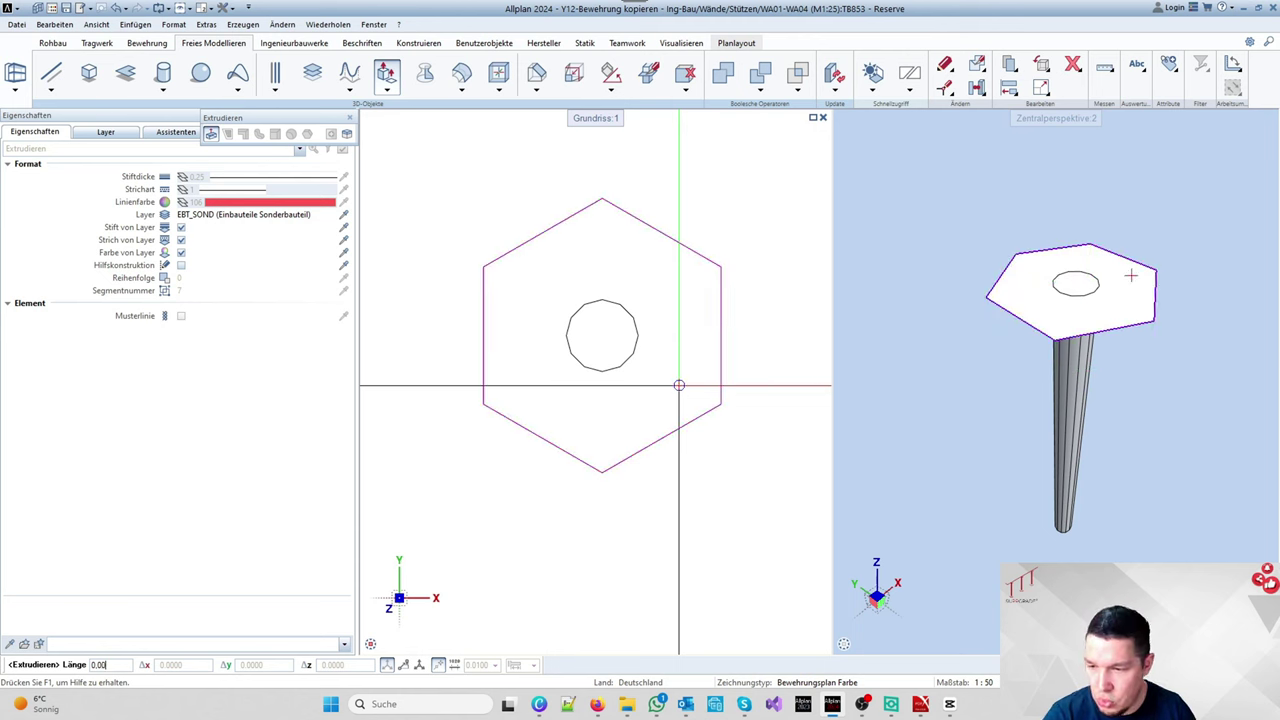
{"action": "key", "text": "Return"}
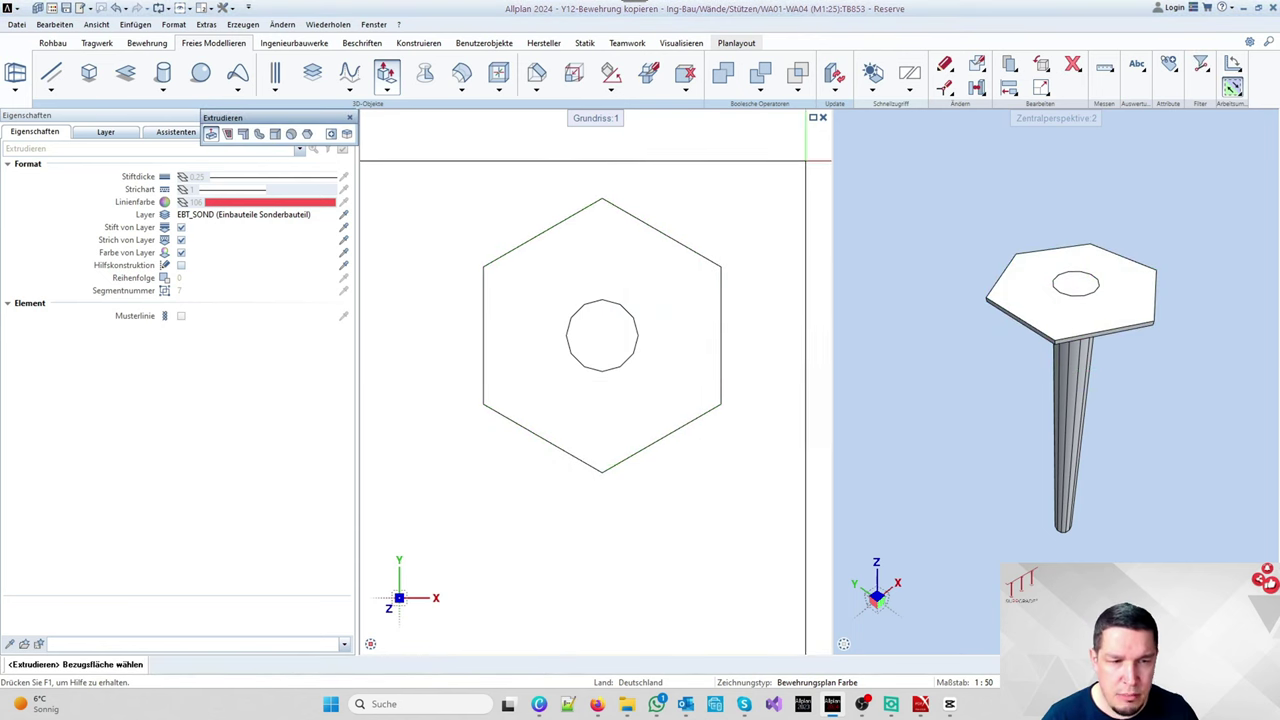
{"action": "key", "text": "Escape"}
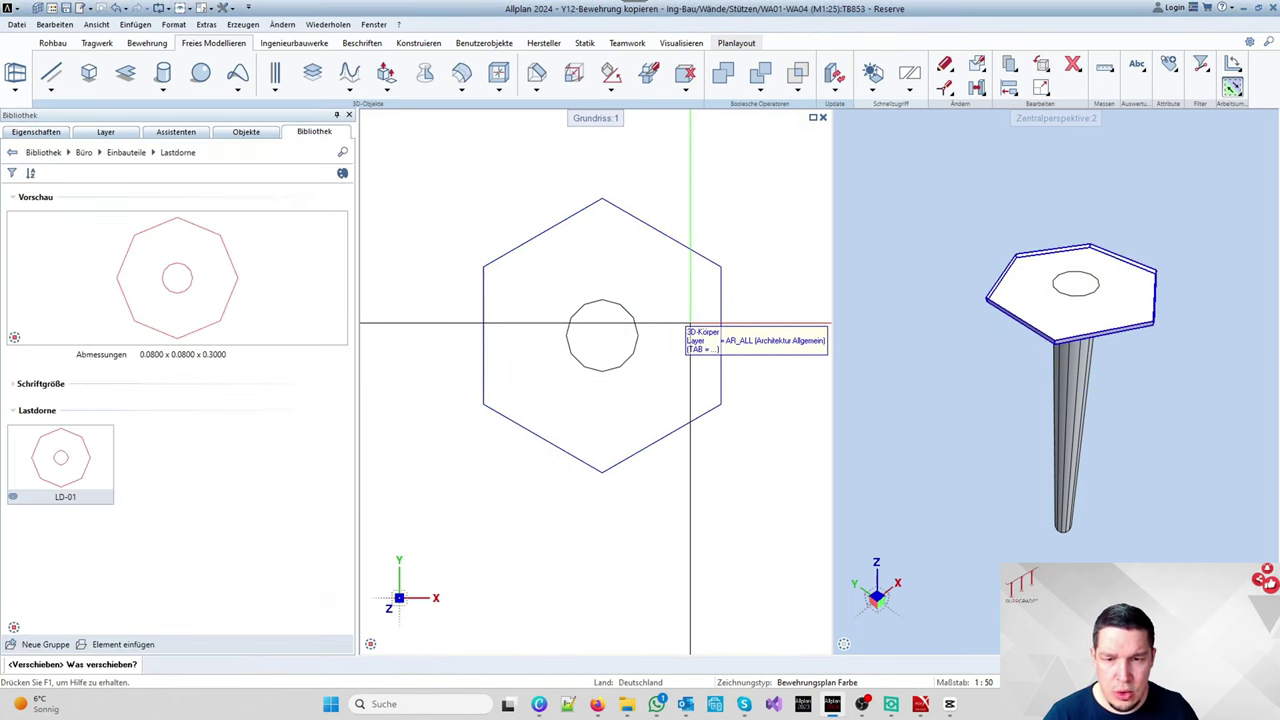
Step: Move the hexagonal plate in the front view from its centre to the midpoint of the dowel rod's length with Verschieben
{"action": "left_click", "coordinate": [686, 246]}
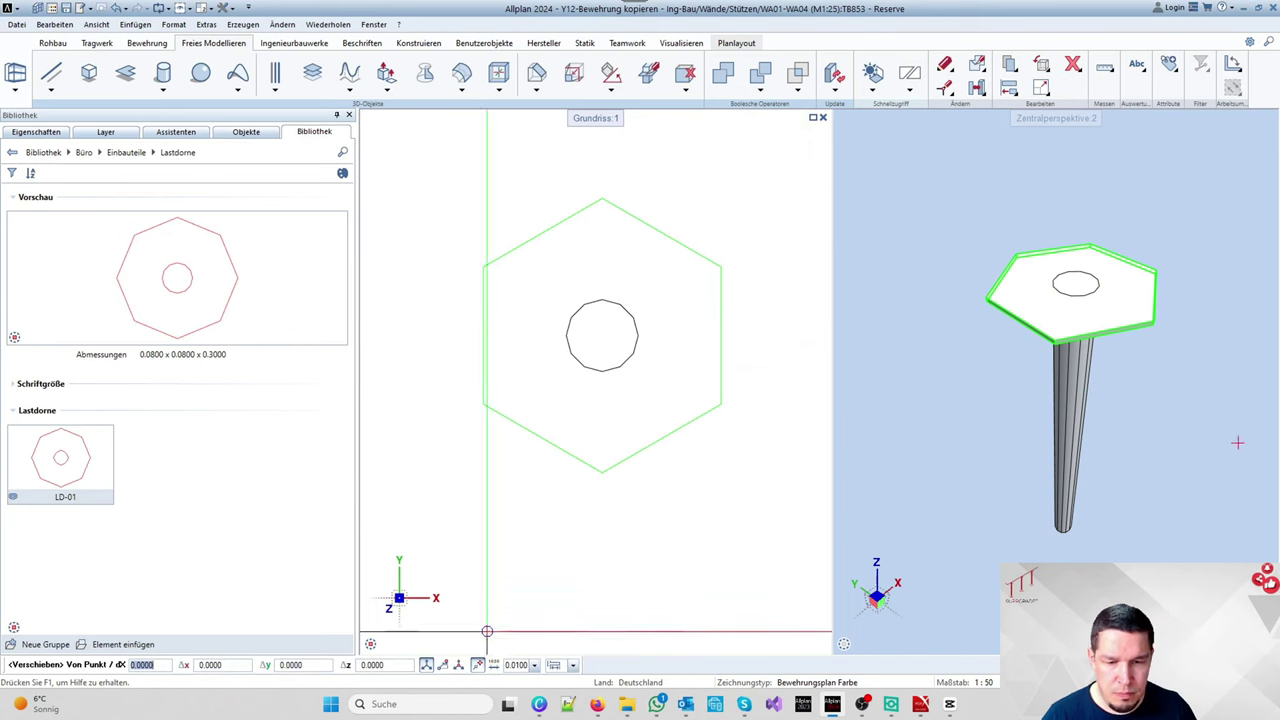
{"action": "mouse_move", "coordinate": [387, 634]}
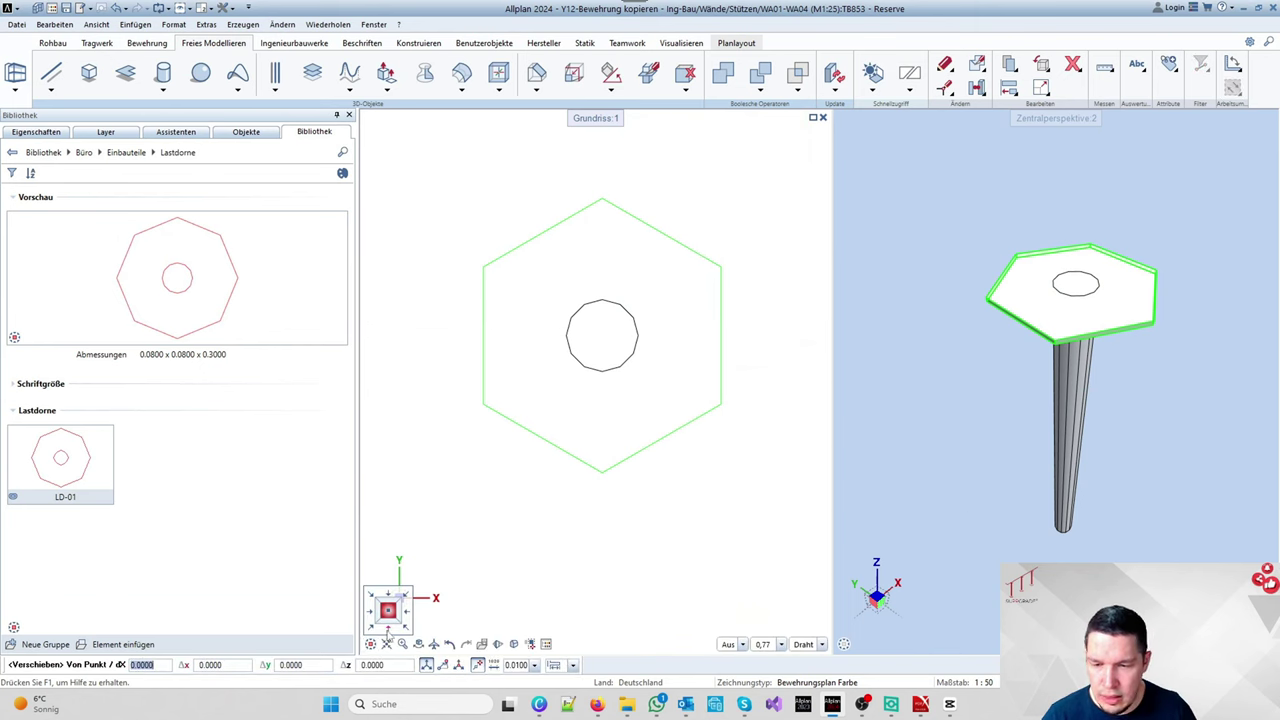
{"action": "left_click", "coordinate": [388, 629]}
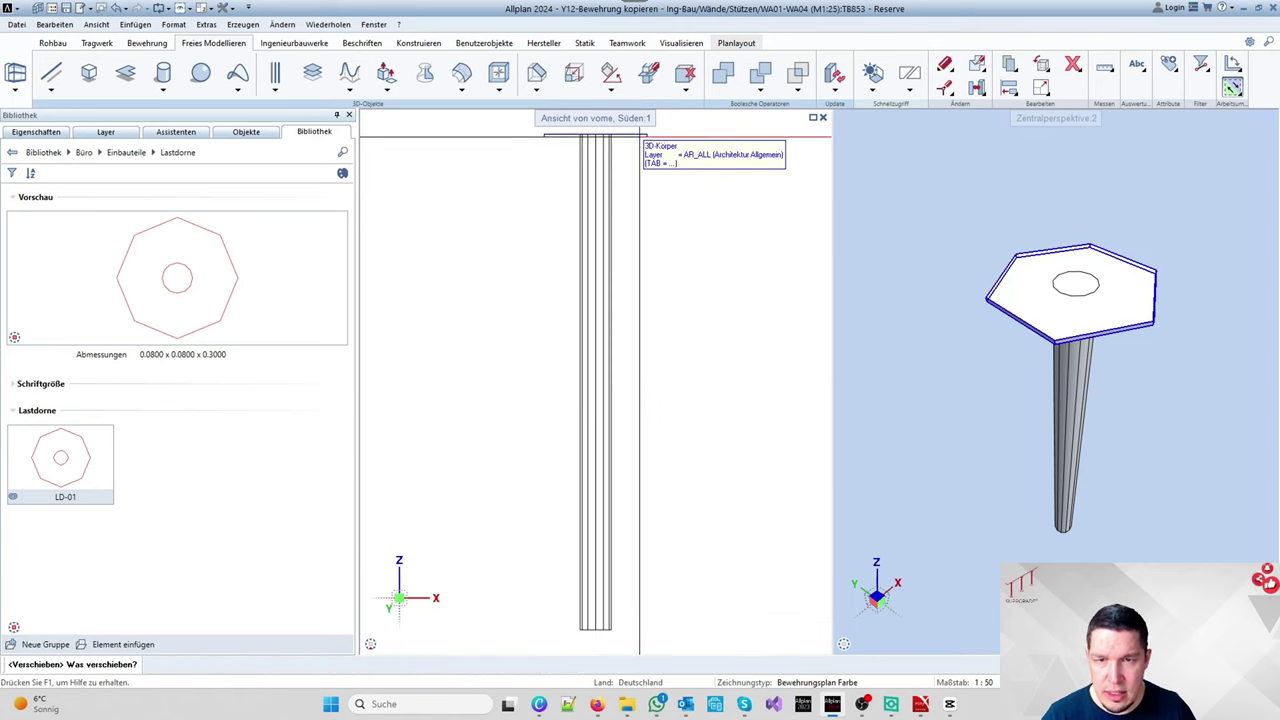
{"action": "left_click", "coordinate": [640, 137]}
{"action": "middle_click_drag", "start_coordinate": [686, 280], "coordinate": [749, 411]}
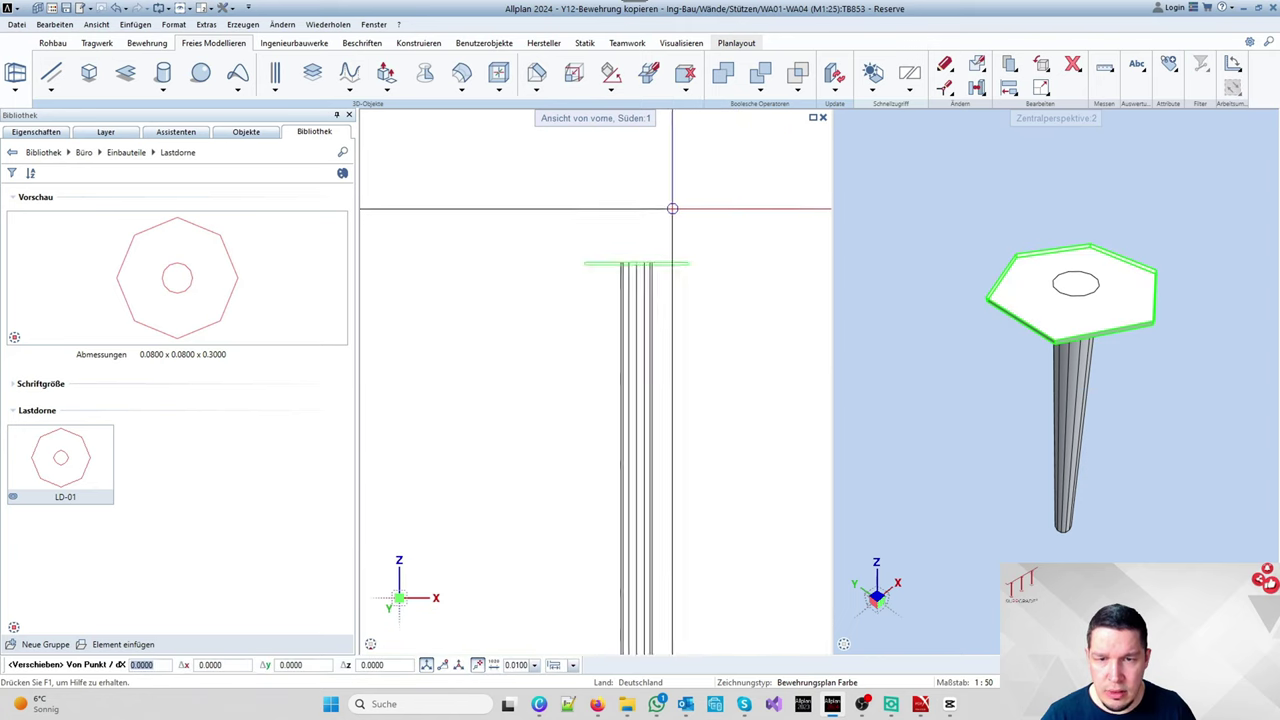
{"action": "scroll", "coordinate": [686, 271], "scroll_direction": "up", "scroll_amount": 3}
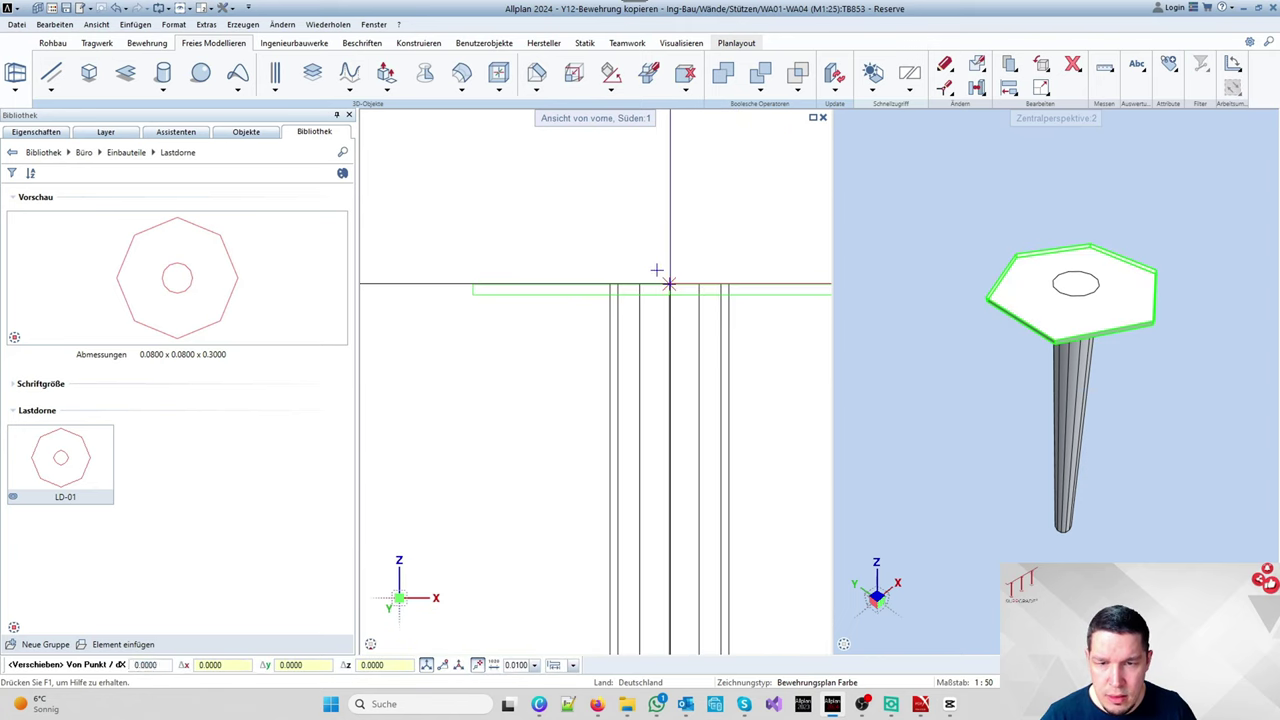
{"action": "right_click", "coordinate": [663, 280]}
{"action": "left_click", "coordinate": [714, 384]}
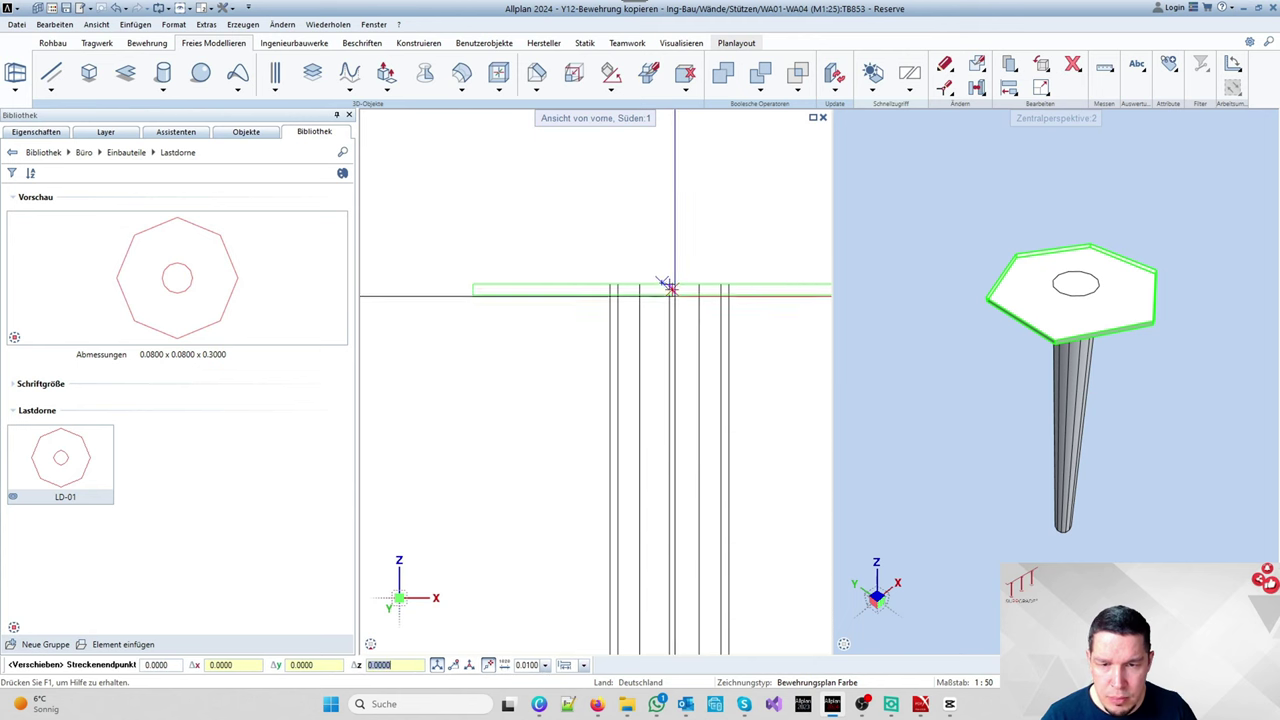
{"action": "left_click", "coordinate": [655, 283]}
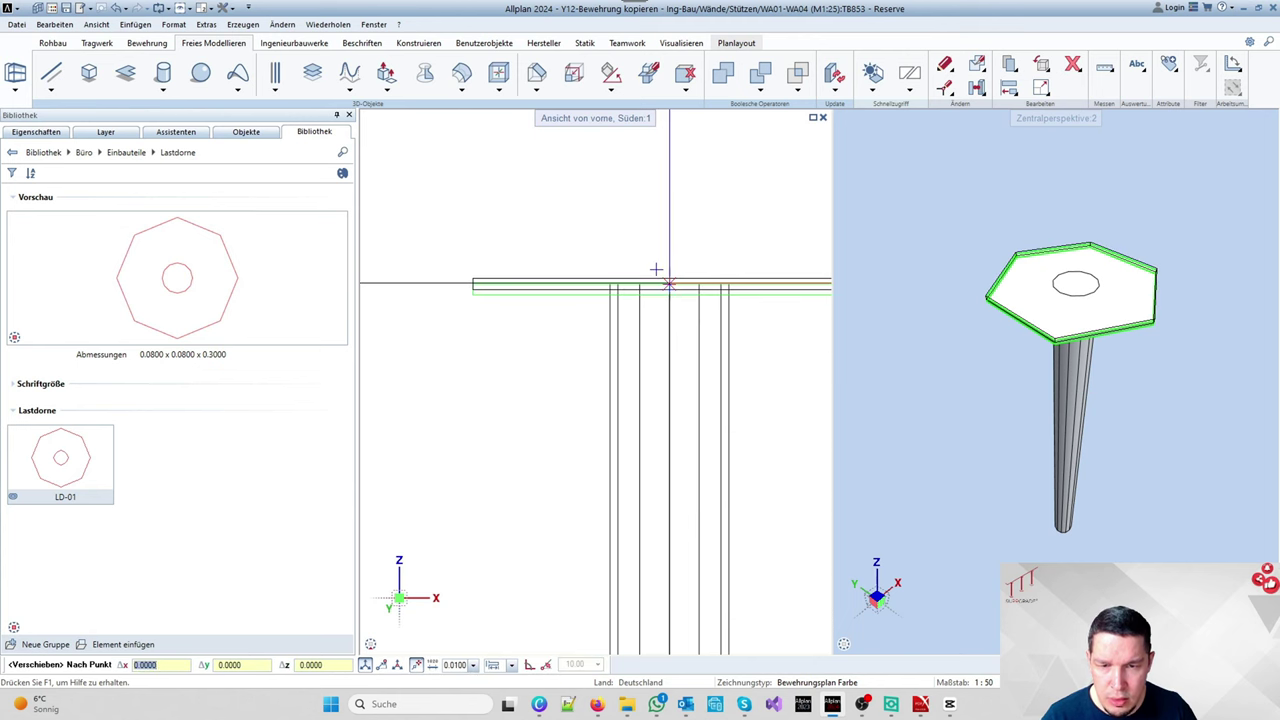
{"action": "right_click", "coordinate": [669, 284]}
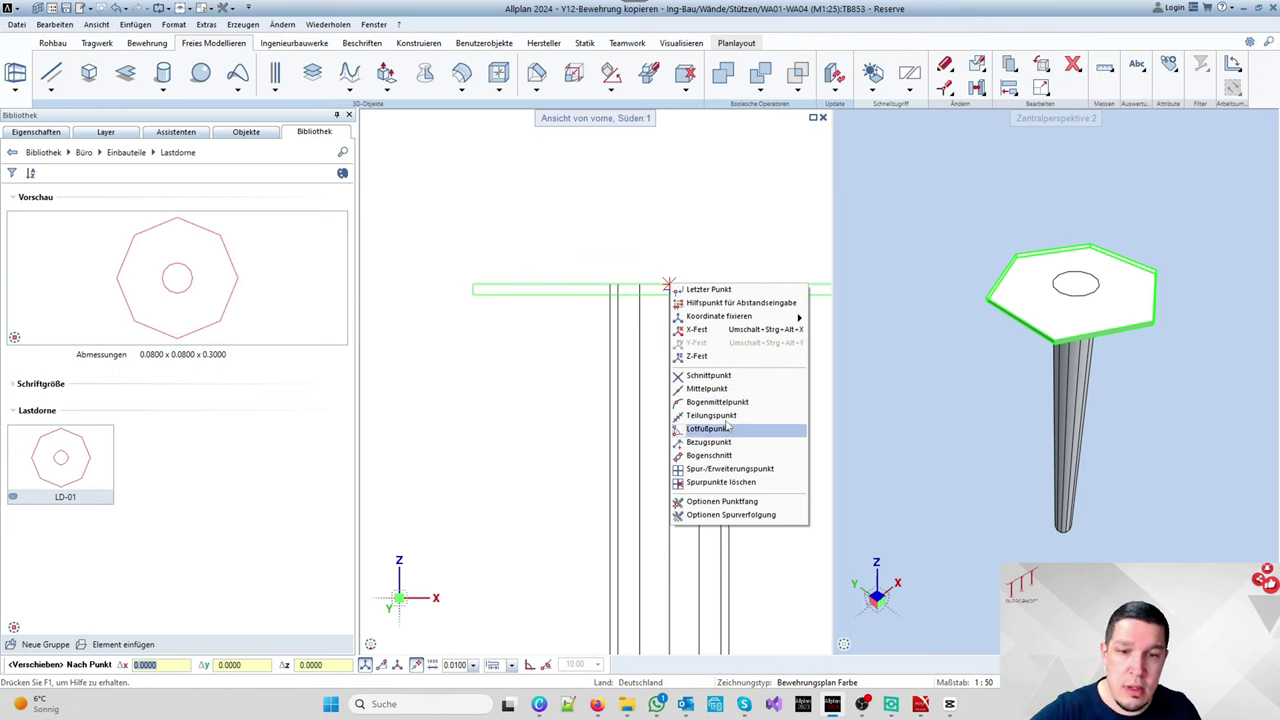
{"action": "left_click", "coordinate": [707, 388]}
{"action": "scroll", "coordinate": [672, 168], "scroll_direction": "down", "scroll_amount": 5}
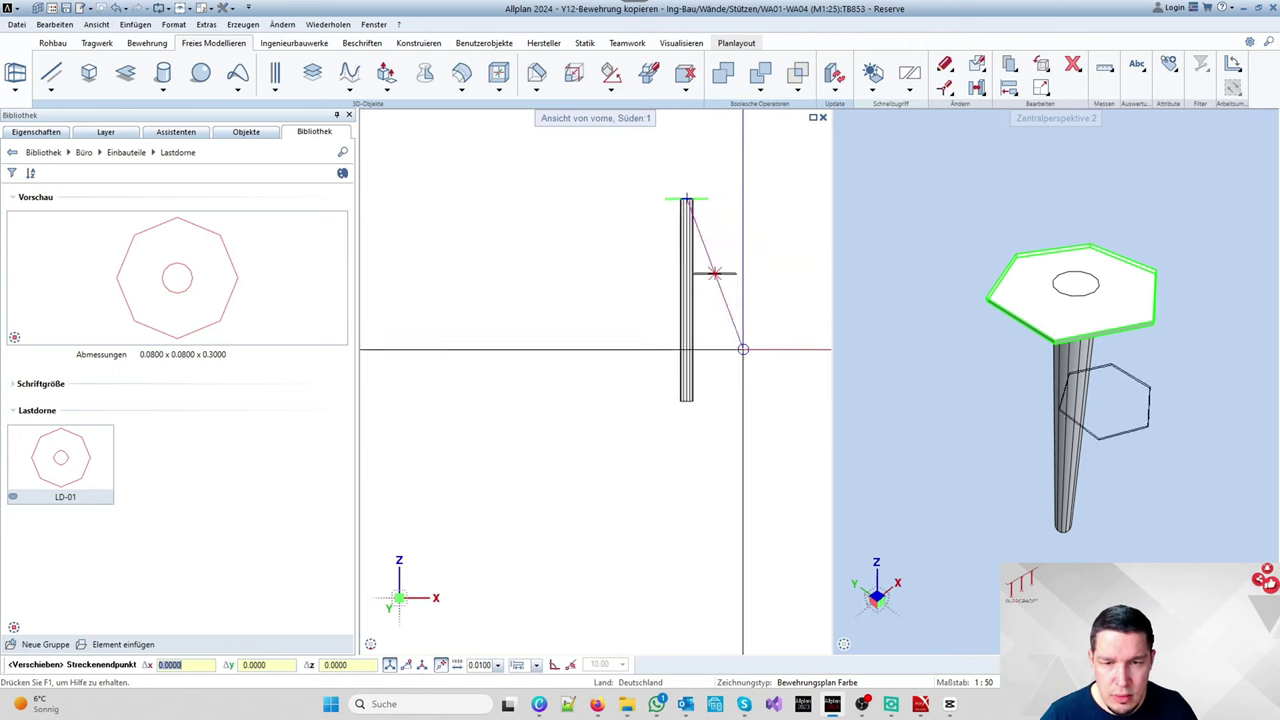
{"action": "scroll", "coordinate": [721, 394], "scroll_direction": "up", "scroll_amount": 2}
{"action": "left_click", "coordinate": [635, 410]}
{"action": "scroll", "coordinate": [686, 368], "scroll_direction": "down", "scroll_amount": 3}
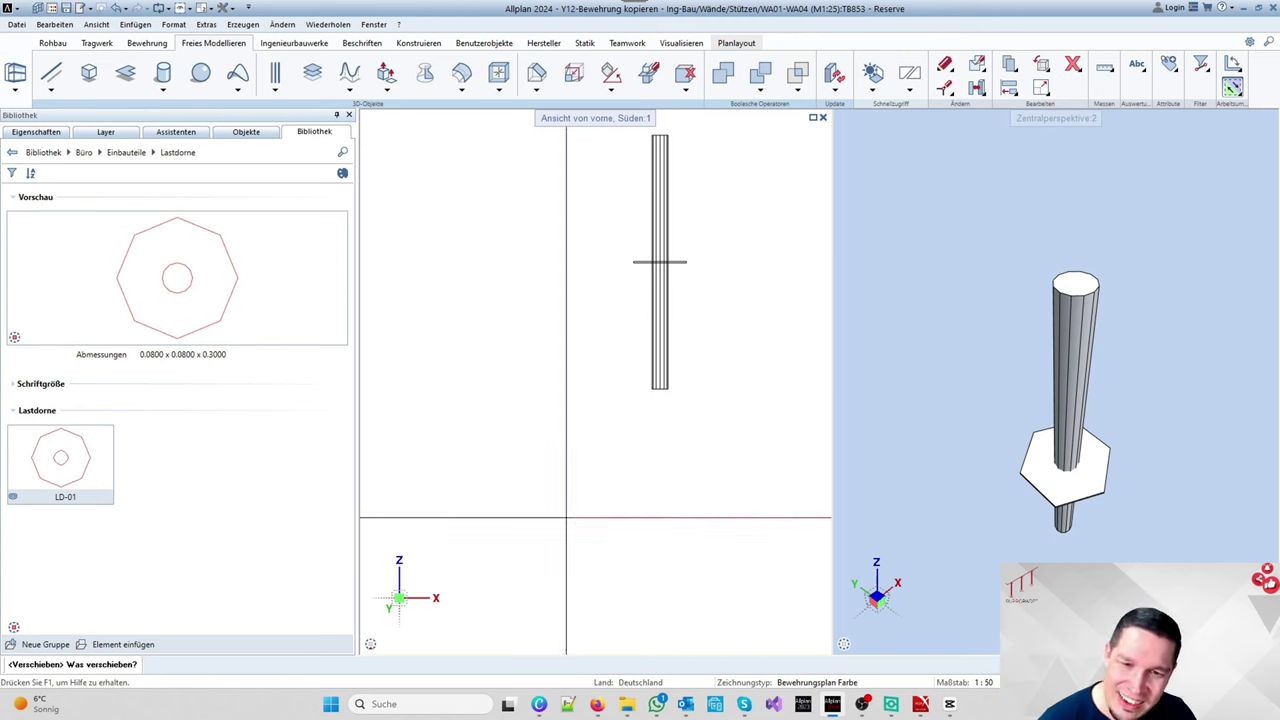
Step: Unite the dowel rod and the hexagonal plate into one body with Körper vereinigen
{"action": "left_click", "coordinate": [728, 76]}
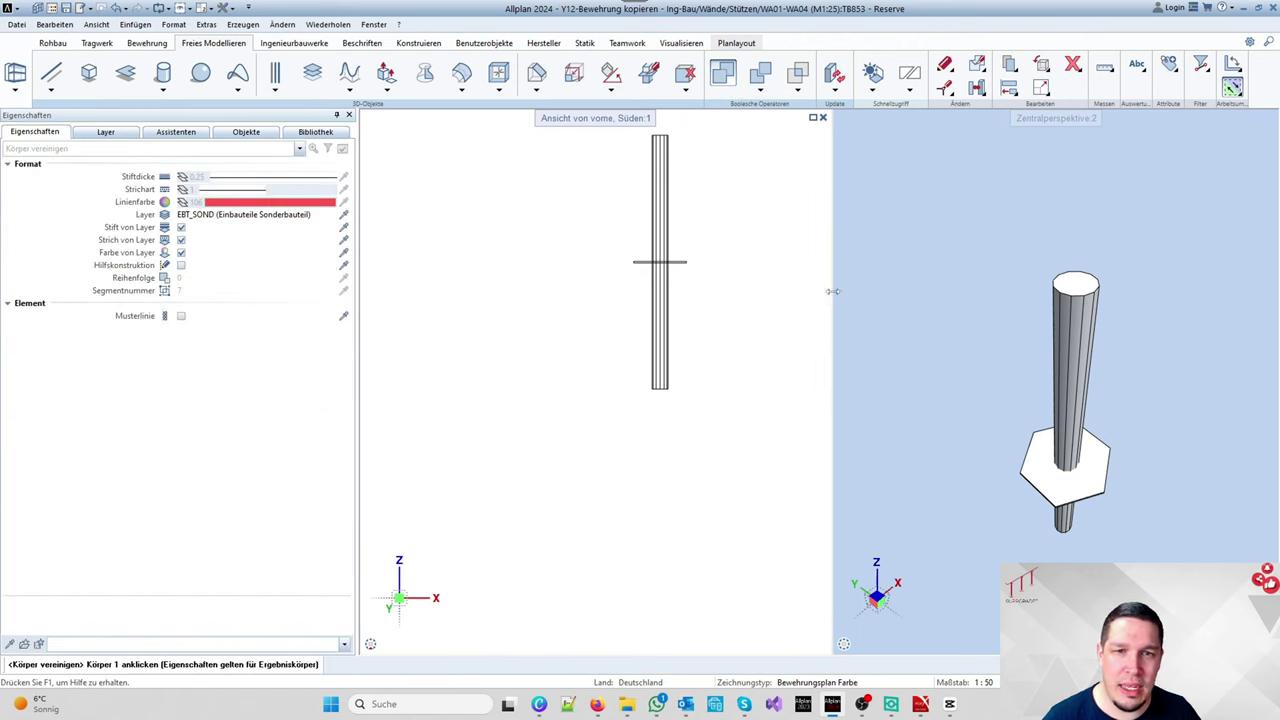
{"action": "left_click", "coordinate": [663, 263]}
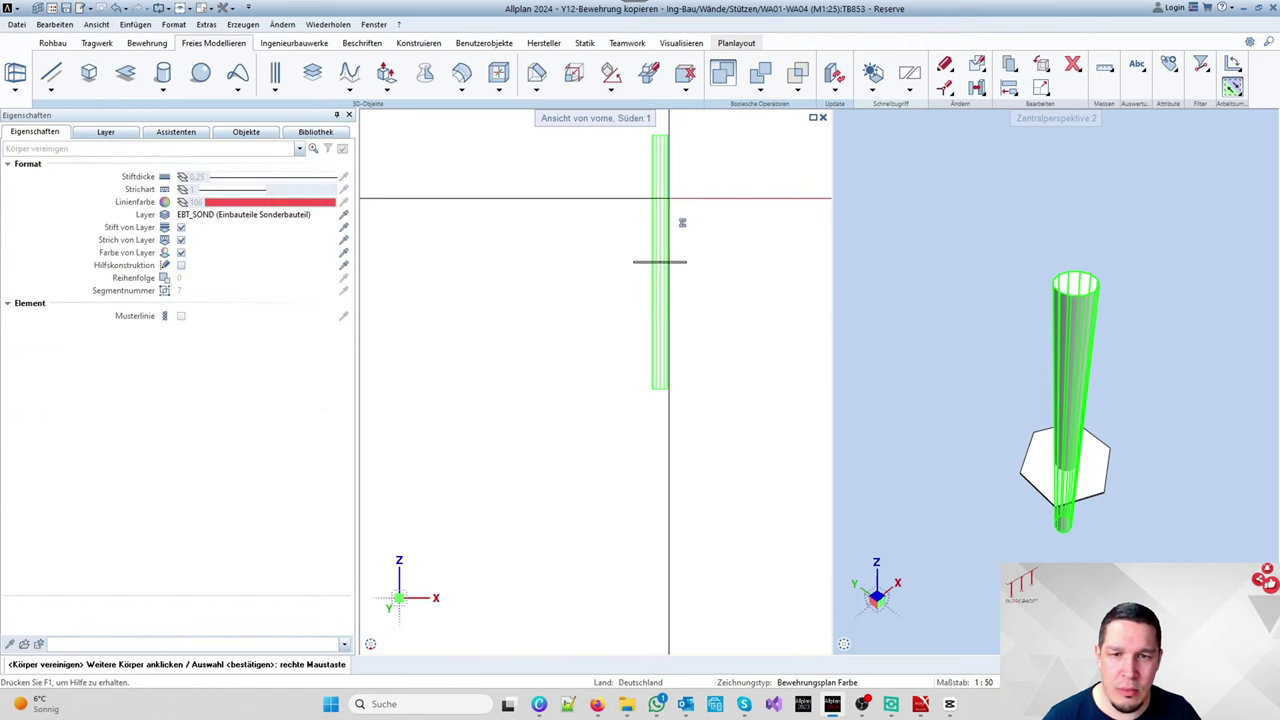
{"action": "left_click", "coordinate": [688, 264]}
{"action": "right_click", "coordinate": [731, 343]}
{"action": "key", "text": "Escape"}
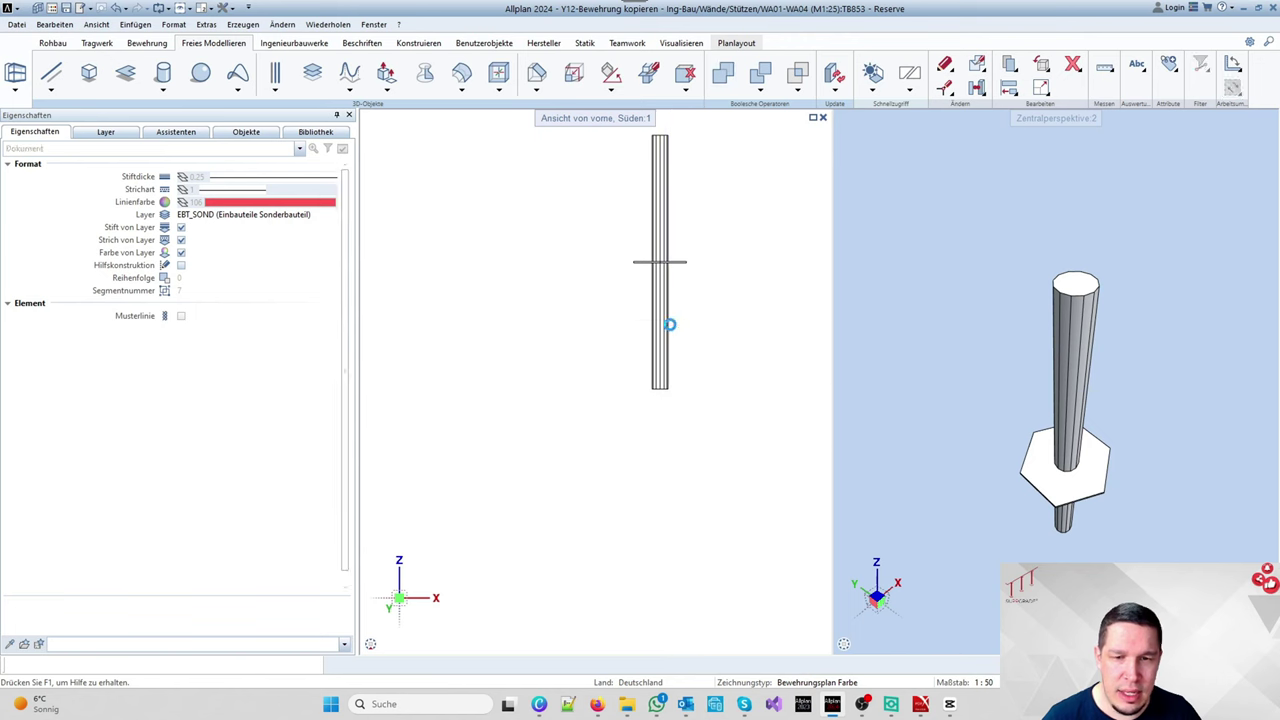
Step: Move the united dowel twice in the front view as a single body and return that view to the plan view
{"action": "key", "text": "v"}
{"action": "left_click", "coordinate": [665, 310]}
{"action": "left_click", "coordinate": [665, 310]}
{"action": "left_click", "coordinate": [538, 384]}
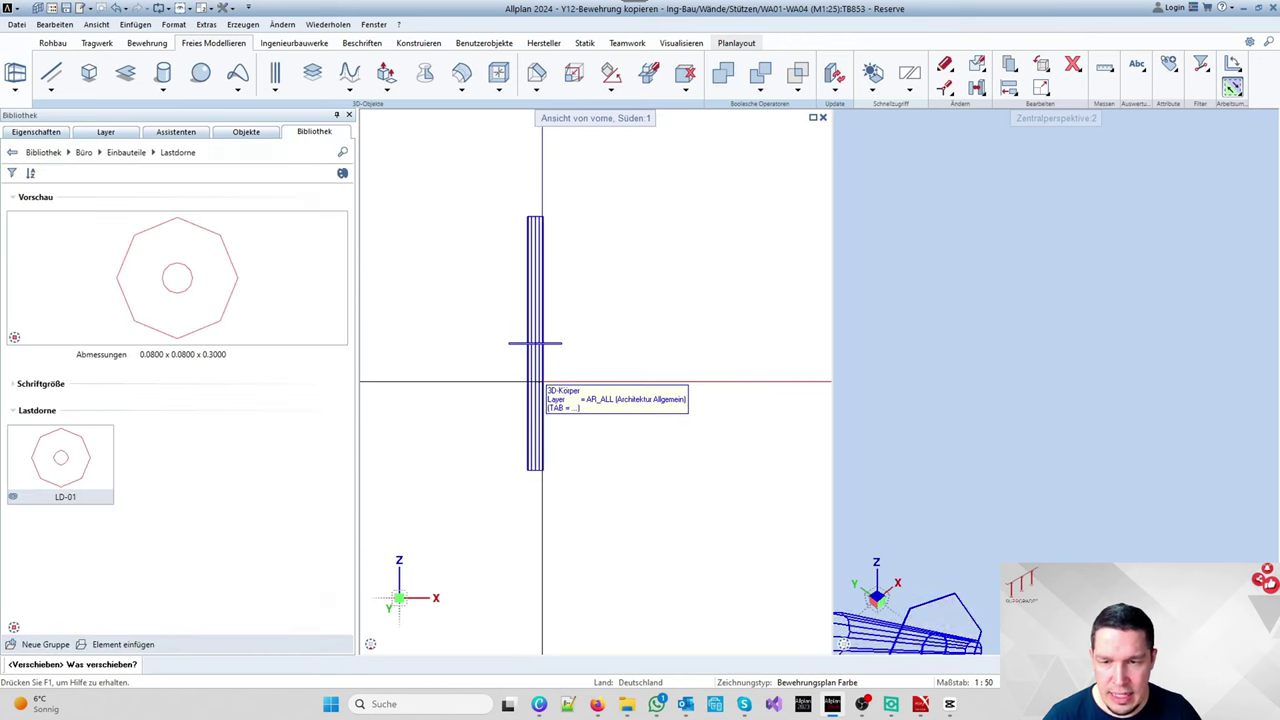
{"action": "left_click", "coordinate": [538, 373]}
{"action": "left_click", "coordinate": [538, 371]}
{"action": "left_click", "coordinate": [651, 358]}
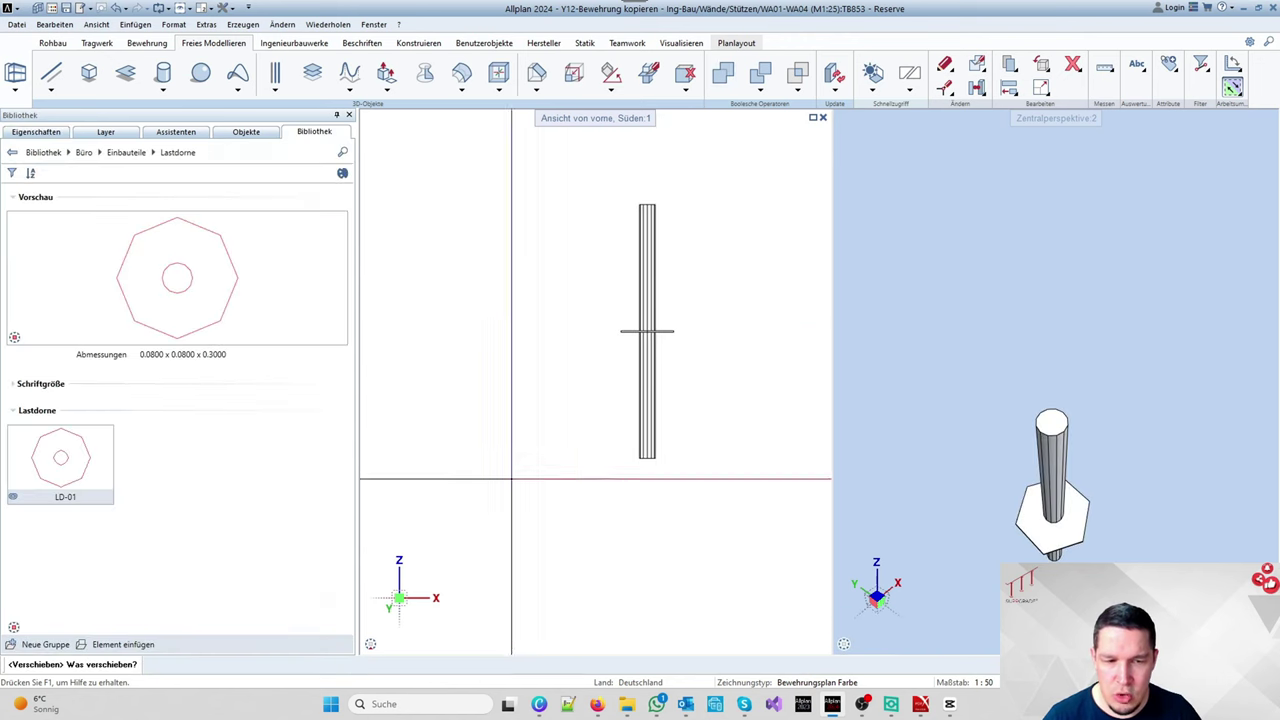
{"action": "mouse_move", "coordinate": [385, 647]}
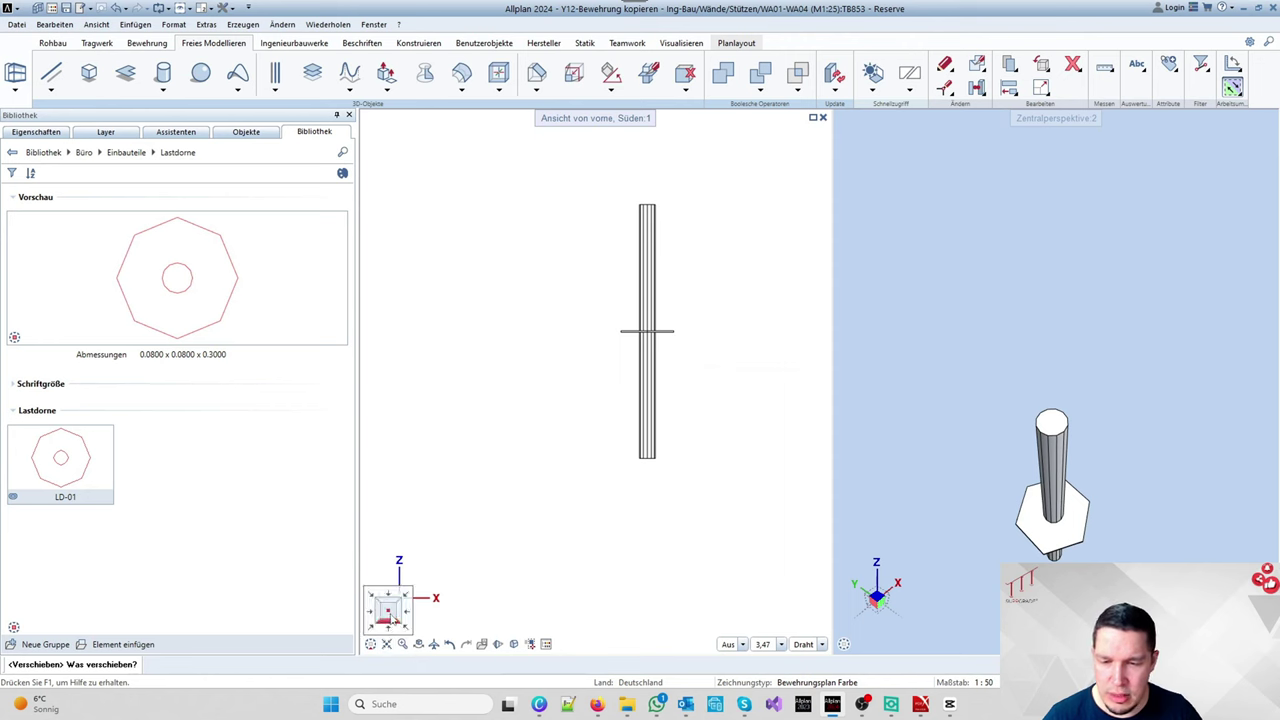
{"action": "left_click", "coordinate": [390, 610]}
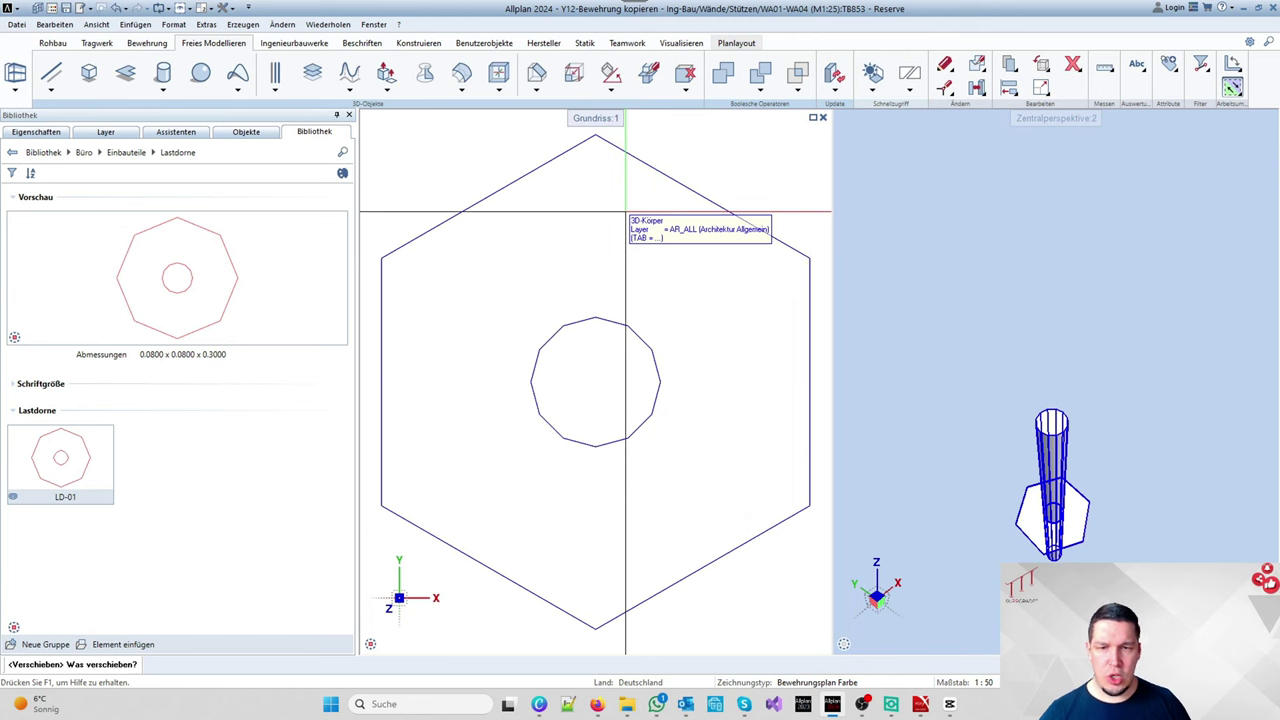
{"action": "left_click", "coordinate": [35, 131]}
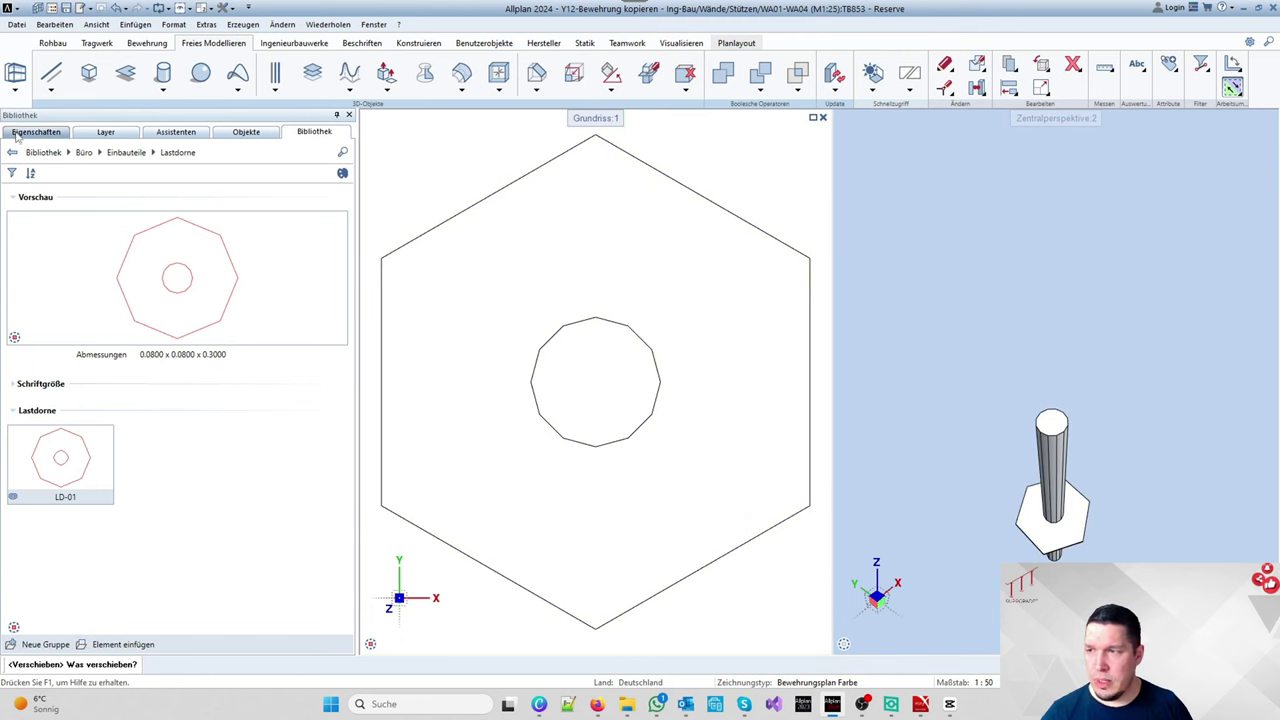
{"action": "left_click", "coordinate": [523, 200]}
{"action": "key", "text": "v"}
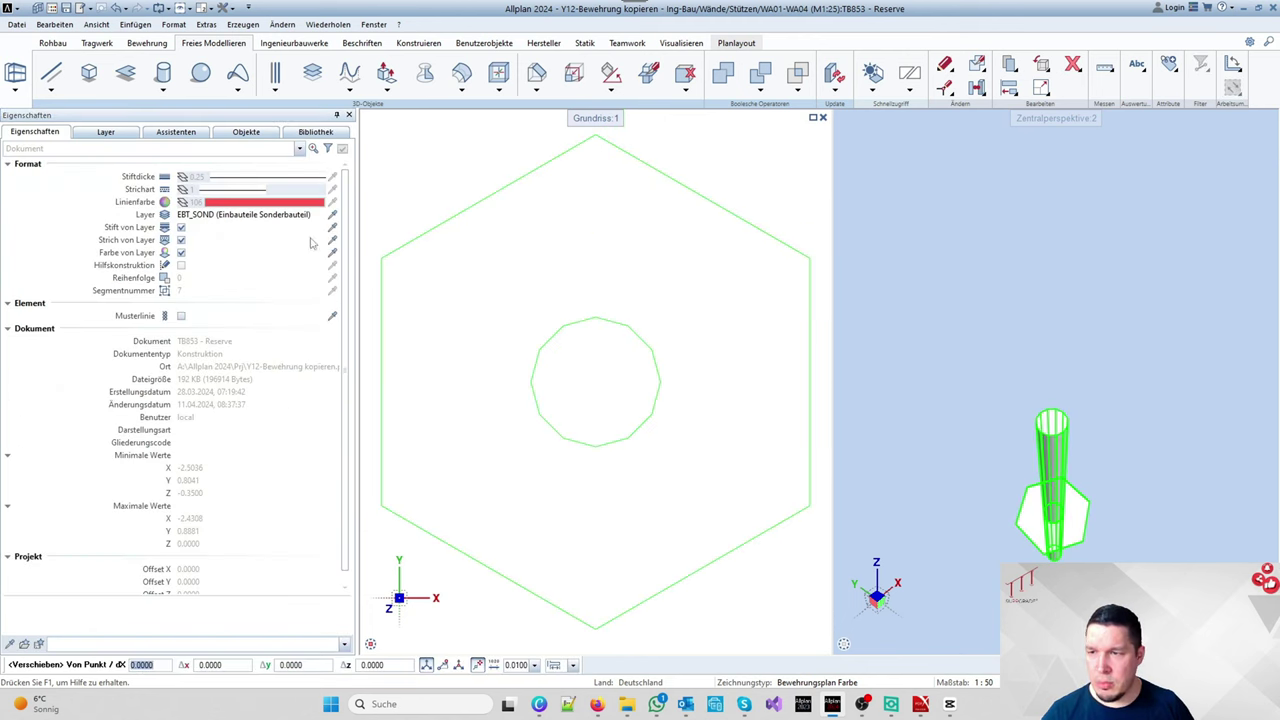
{"action": "left_click", "coordinate": [287, 216]}
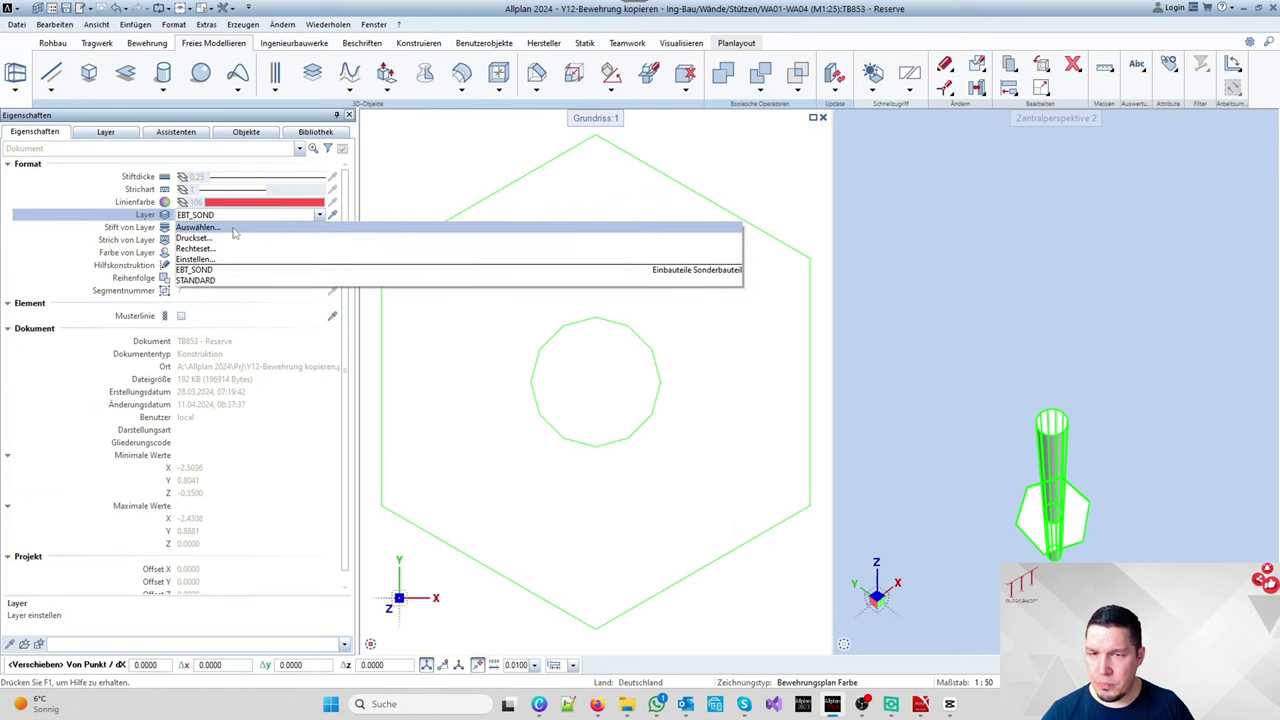
{"action": "left_click", "coordinate": [1047, 110]}
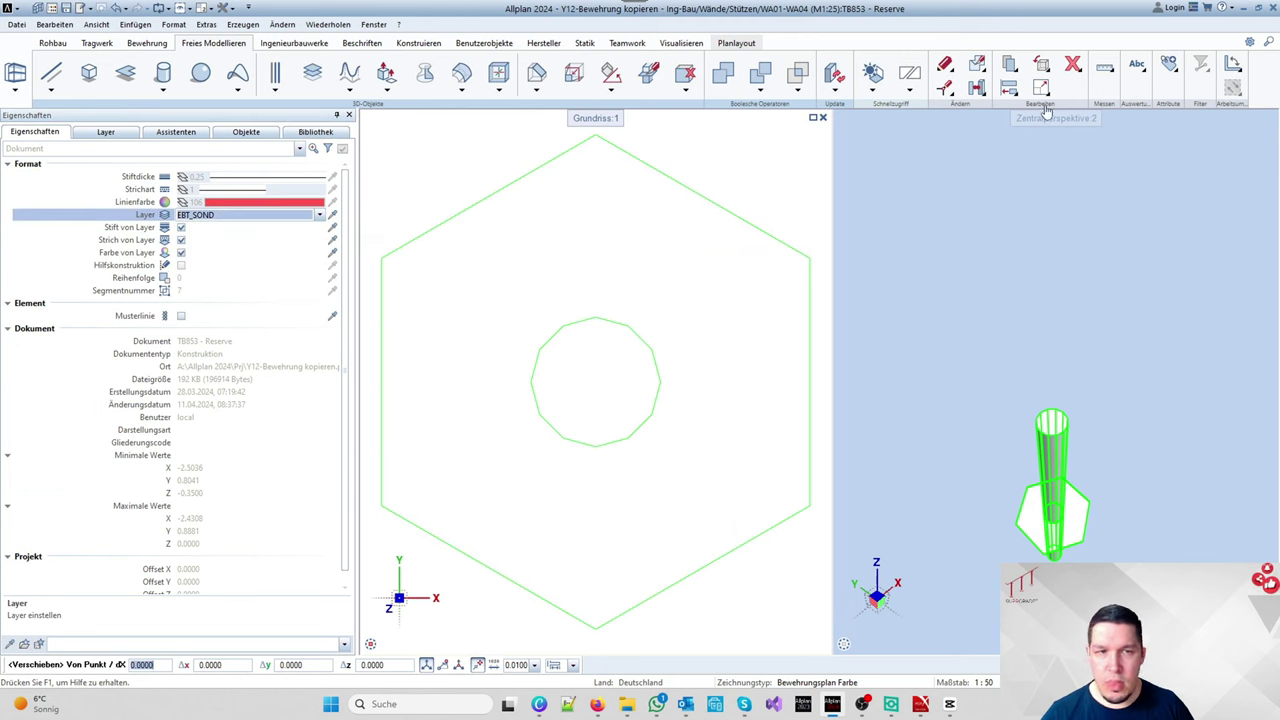
Step: Assign the layer EBT_SOND (Einbauteile Sonderbauteil) to the united dowel with Format-Eigenschaften modifizieren, taking pen, line and colour from the layer
{"action": "left_click", "coordinate": [946, 68]}
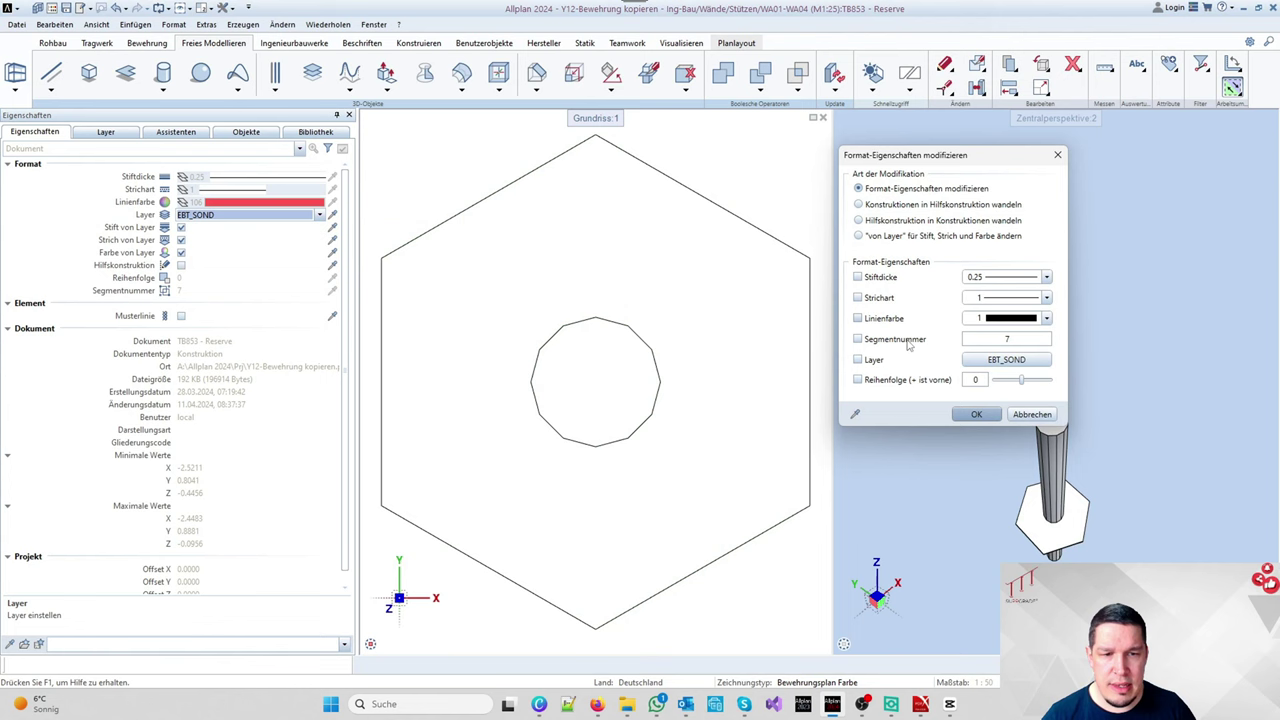
{"action": "left_click", "coordinate": [1006, 359]}
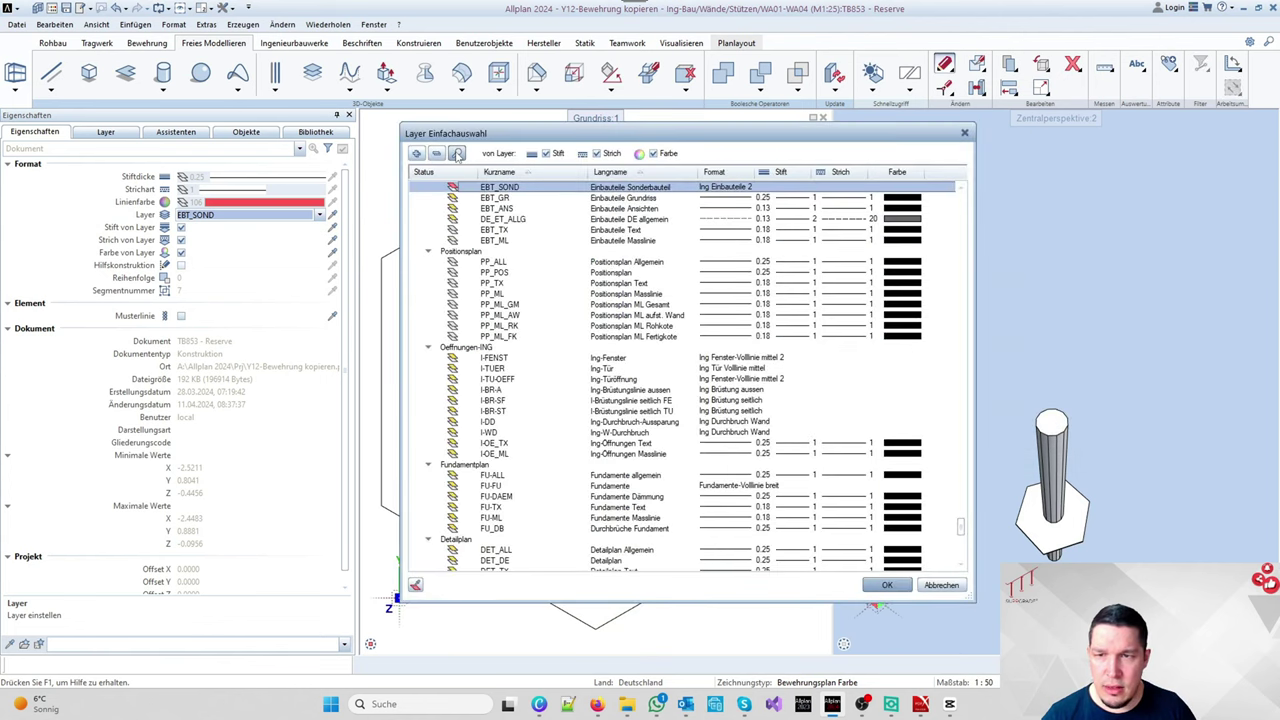
{"action": "left_click", "coordinate": [457, 155]}
{"action": "type", "text": "ebt"}
{"action": "key", "text": "Return"}
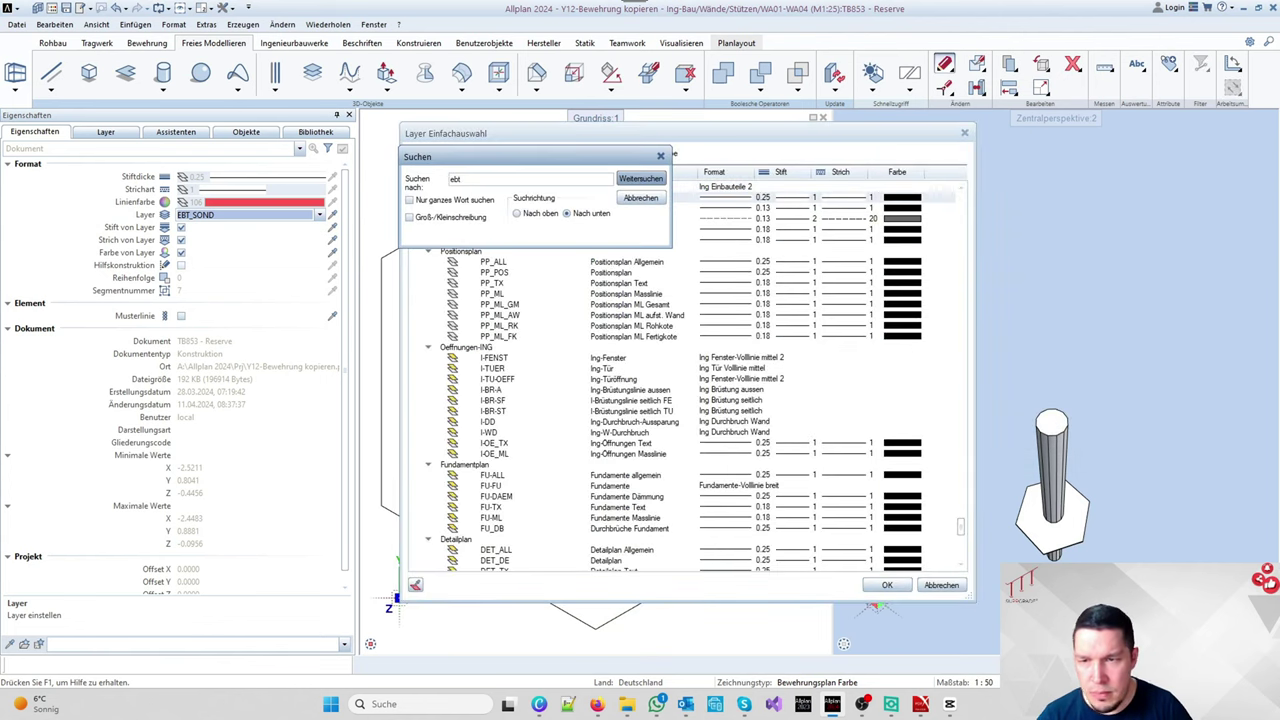
{"action": "left_click", "coordinate": [661, 158]}
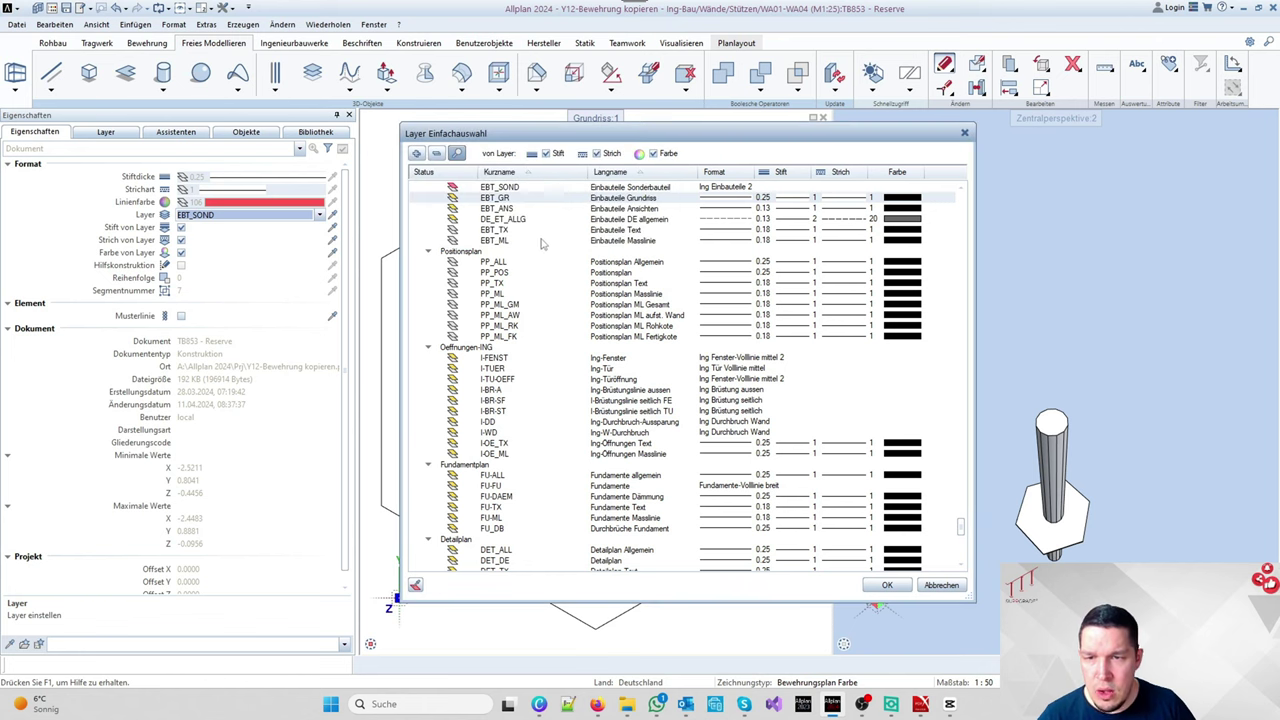
{"action": "scroll", "coordinate": [541, 243], "scroll_direction": "up", "scroll_amount": 1}
{"action": "left_click", "coordinate": [465, 220]}
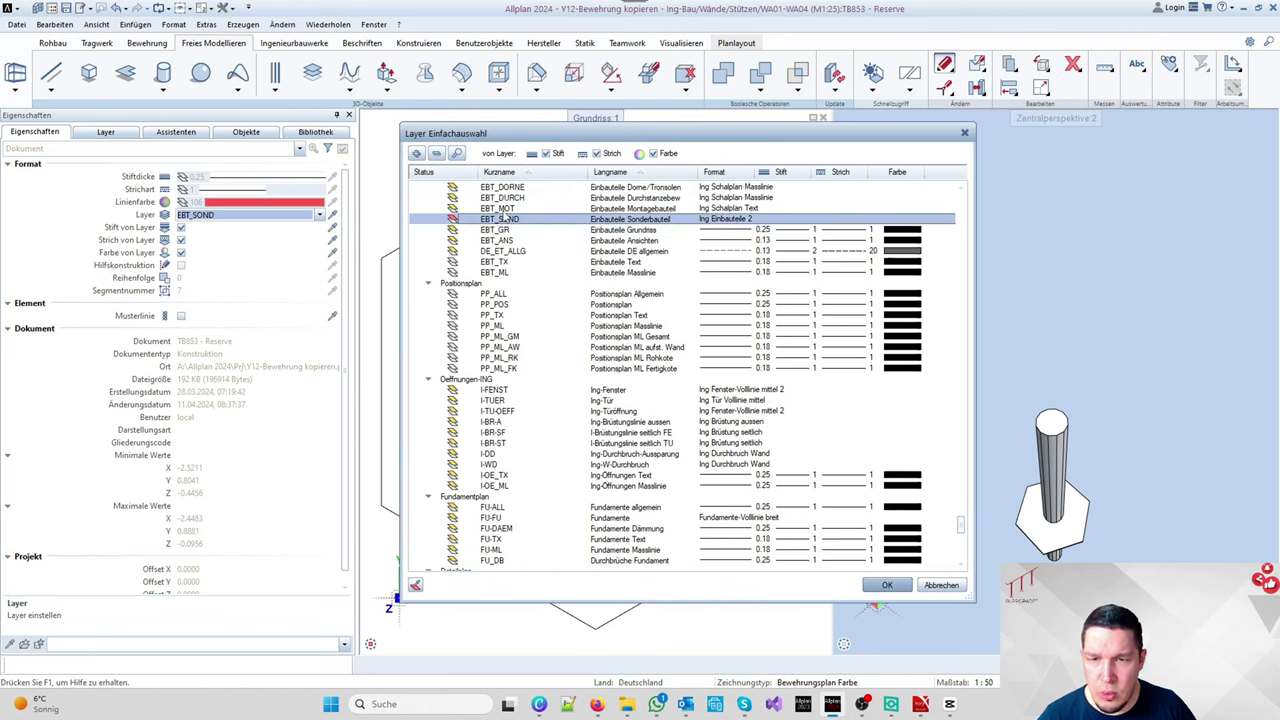
{"action": "scroll", "coordinate": [550, 240], "scroll_direction": "up", "scroll_amount": 3}
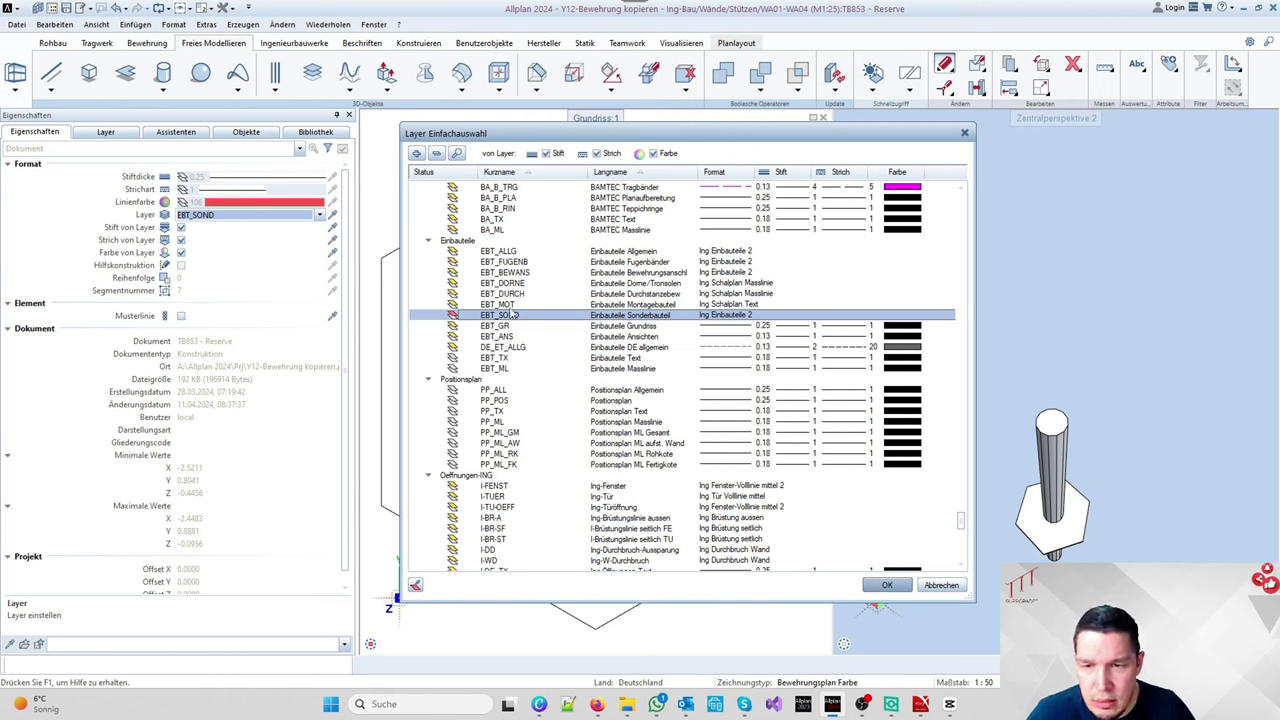
{"action": "left_click", "coordinate": [889, 587]}
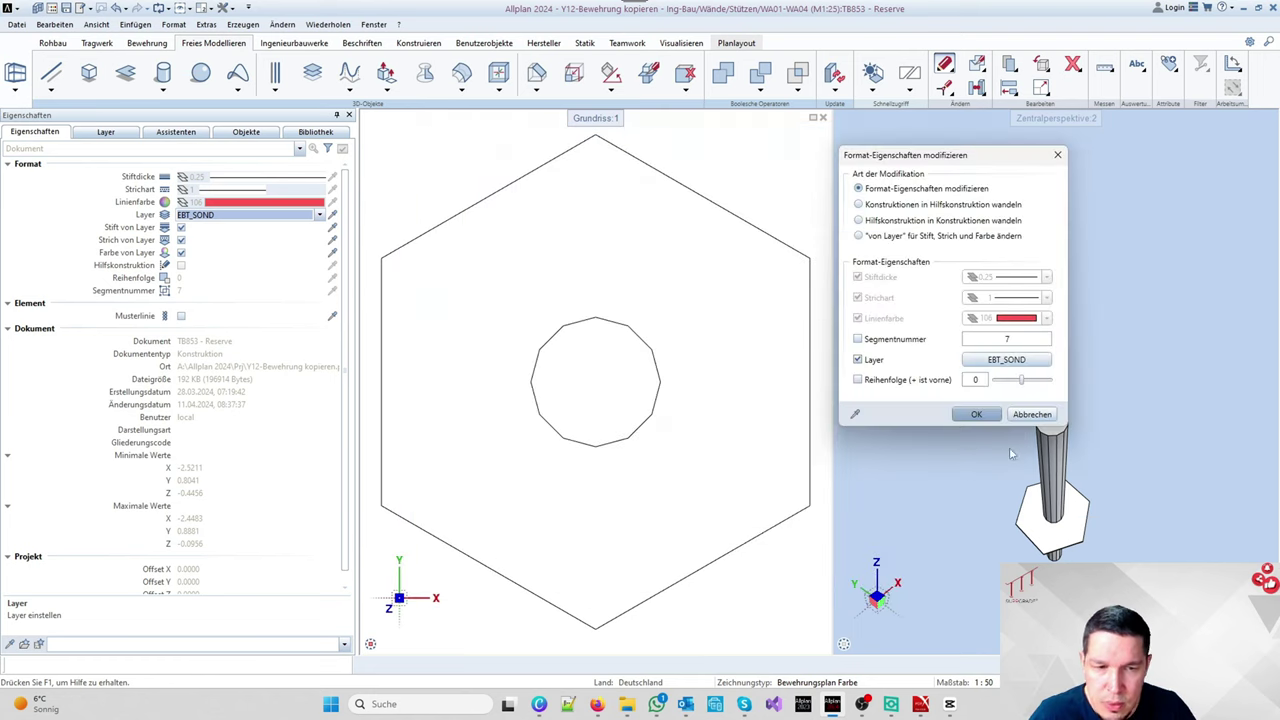
{"action": "left_click", "coordinate": [990, 416]}
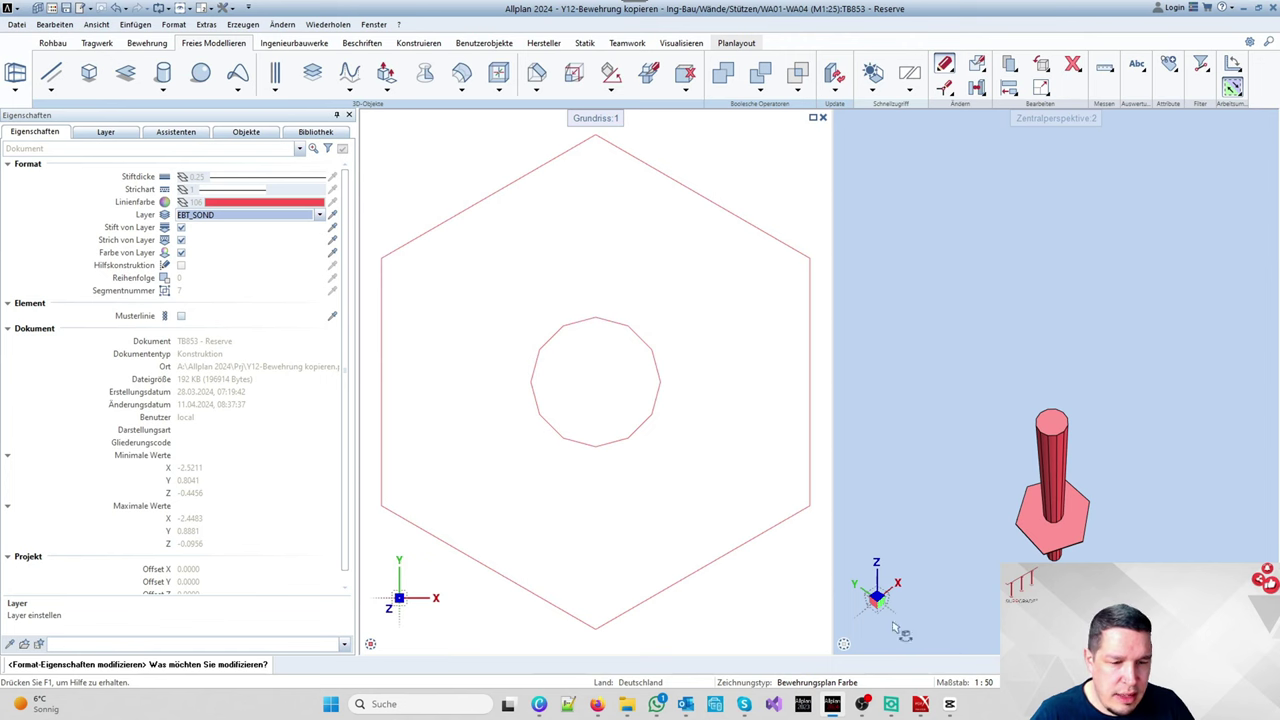
{"action": "left_click", "coordinate": [861, 647]}
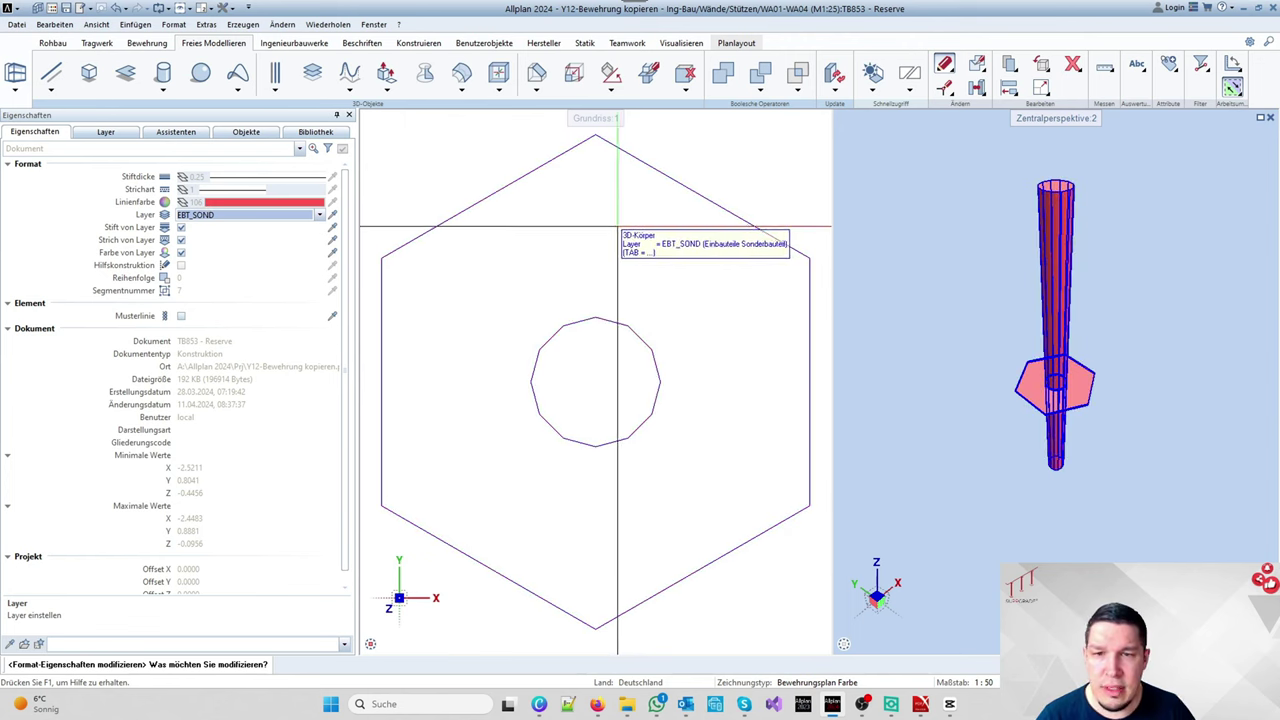
{"action": "scroll", "coordinate": [508, 305], "scroll_direction": "down", "scroll_amount": 2}
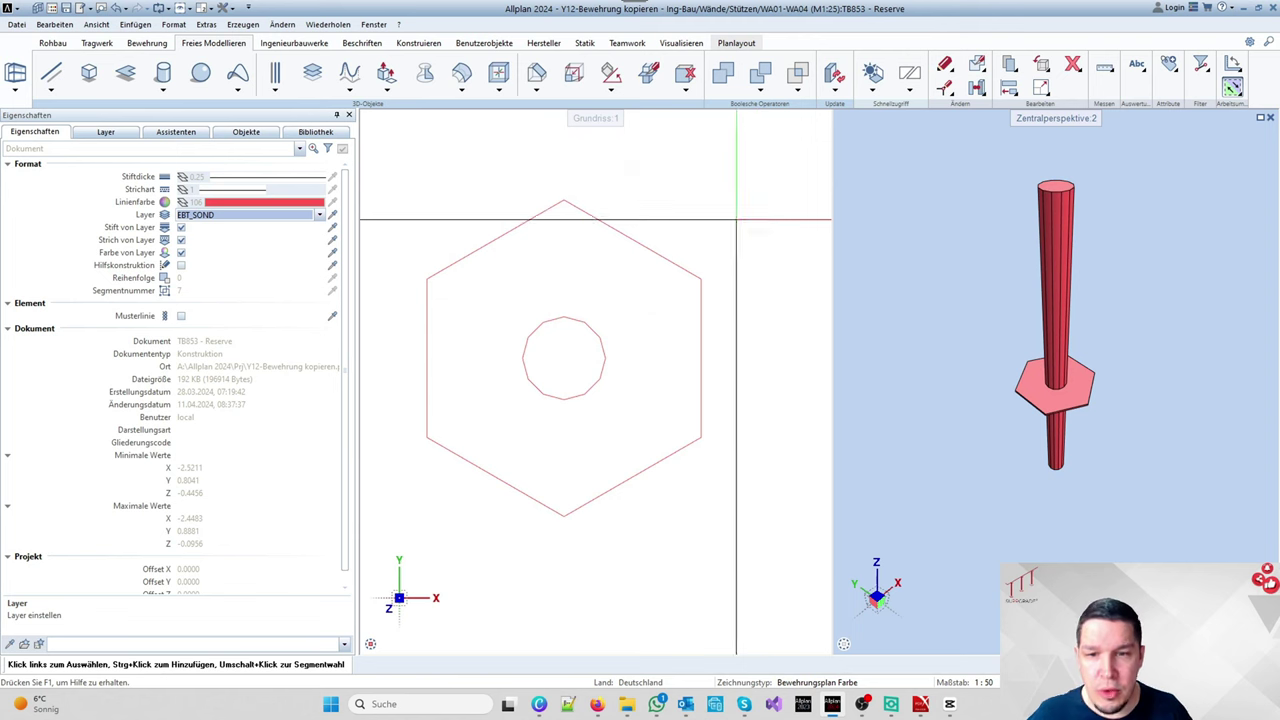
{"action": "middle_click_drag", "start_coordinate": [553, 351], "coordinate": [585, 334]}
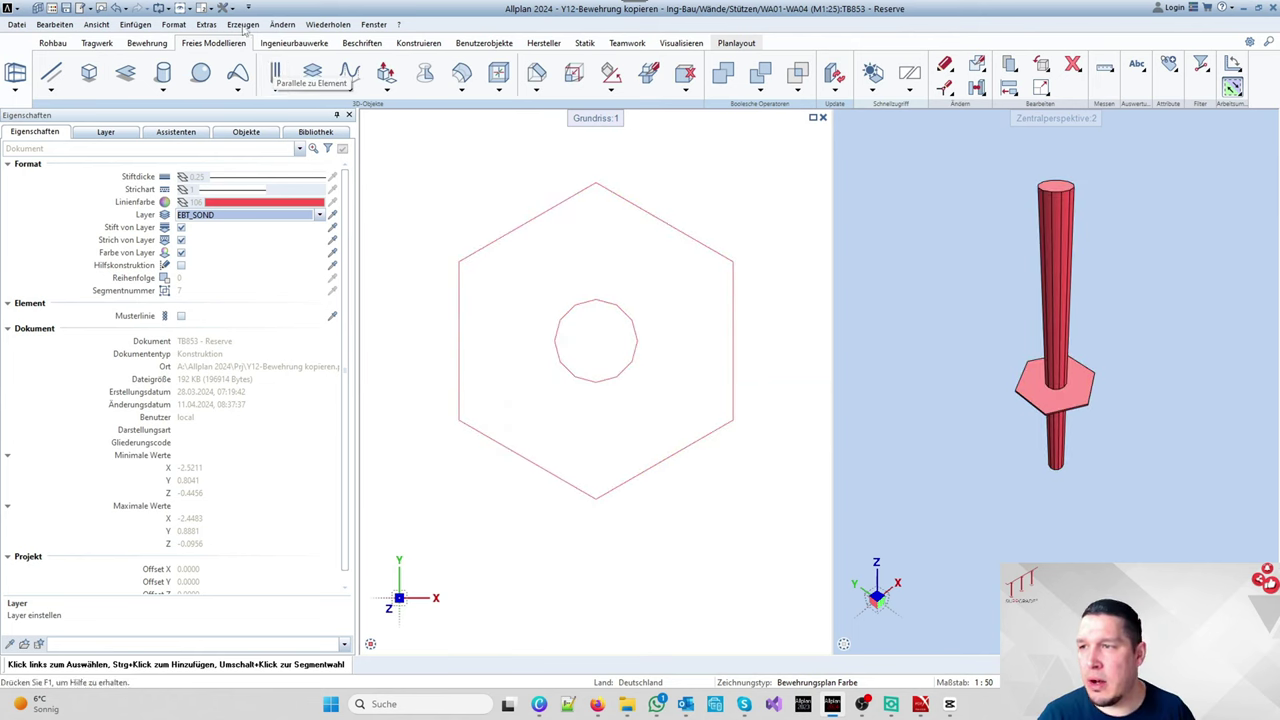
Step: Draw a 2D hexagon with N-Eck over the dowel plate's outline in the plan view, using 6 corners and the midpoint between opposite plate corners as centre
{"action": "left_click", "coordinate": [402, 45]}
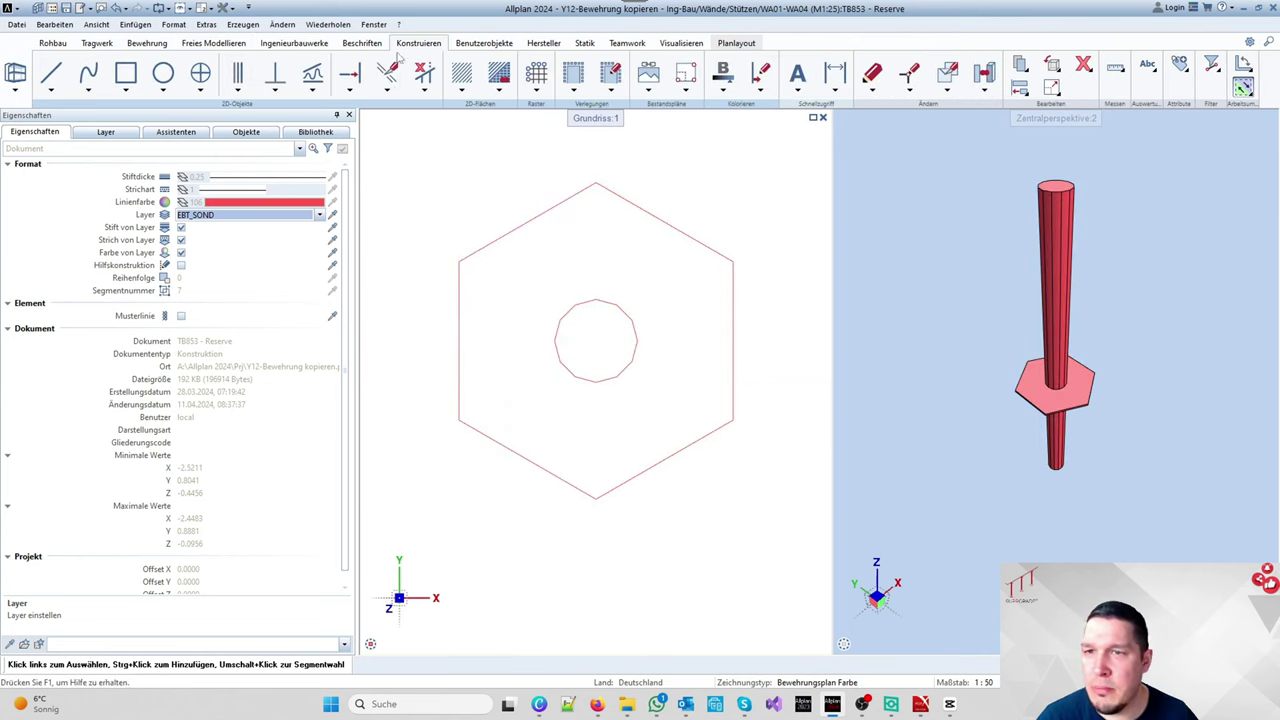
{"action": "left_click", "coordinate": [126, 90]}
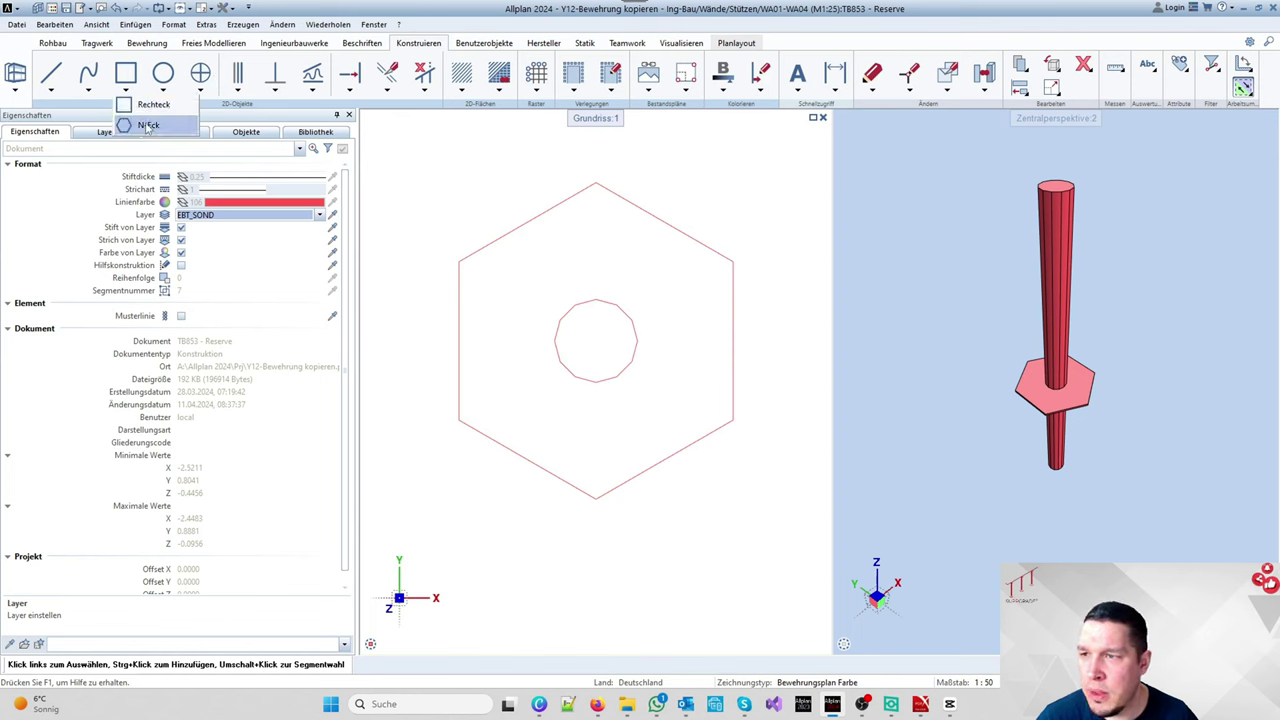
{"action": "left_click", "coordinate": [143, 128]}
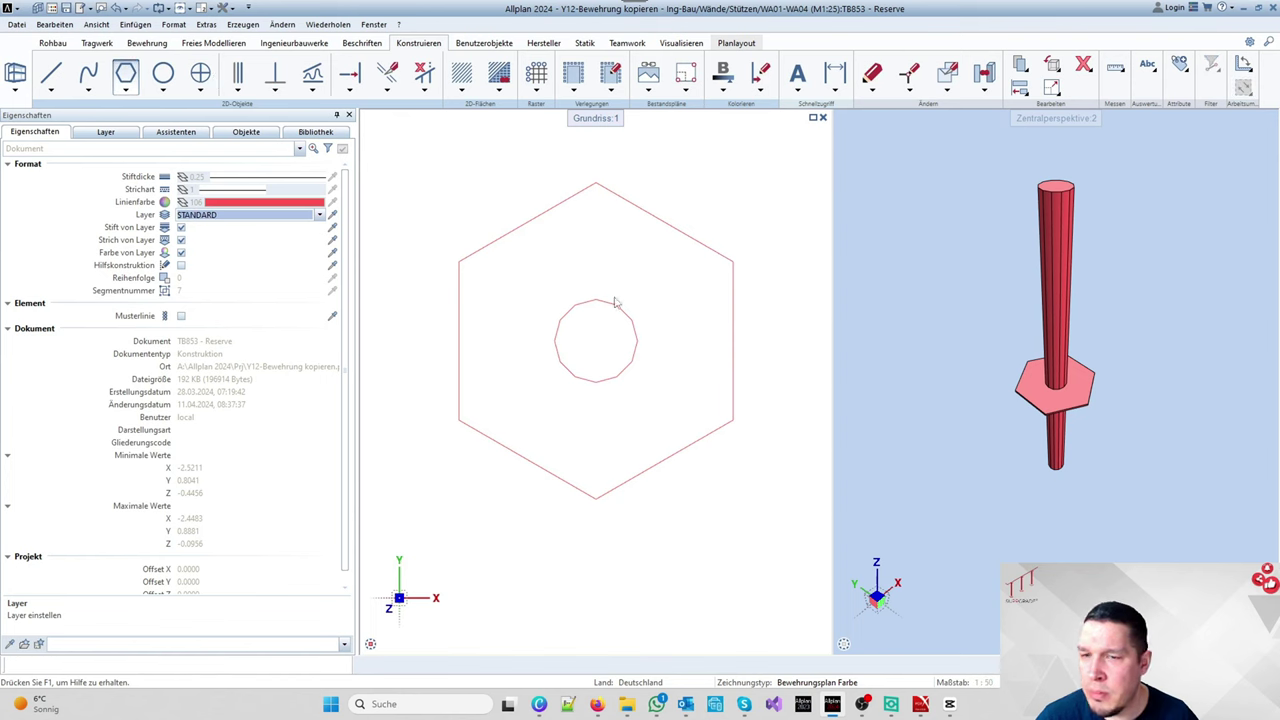
{"action": "right_click", "coordinate": [568, 197]}
{"action": "left_click", "coordinate": [605, 302]}
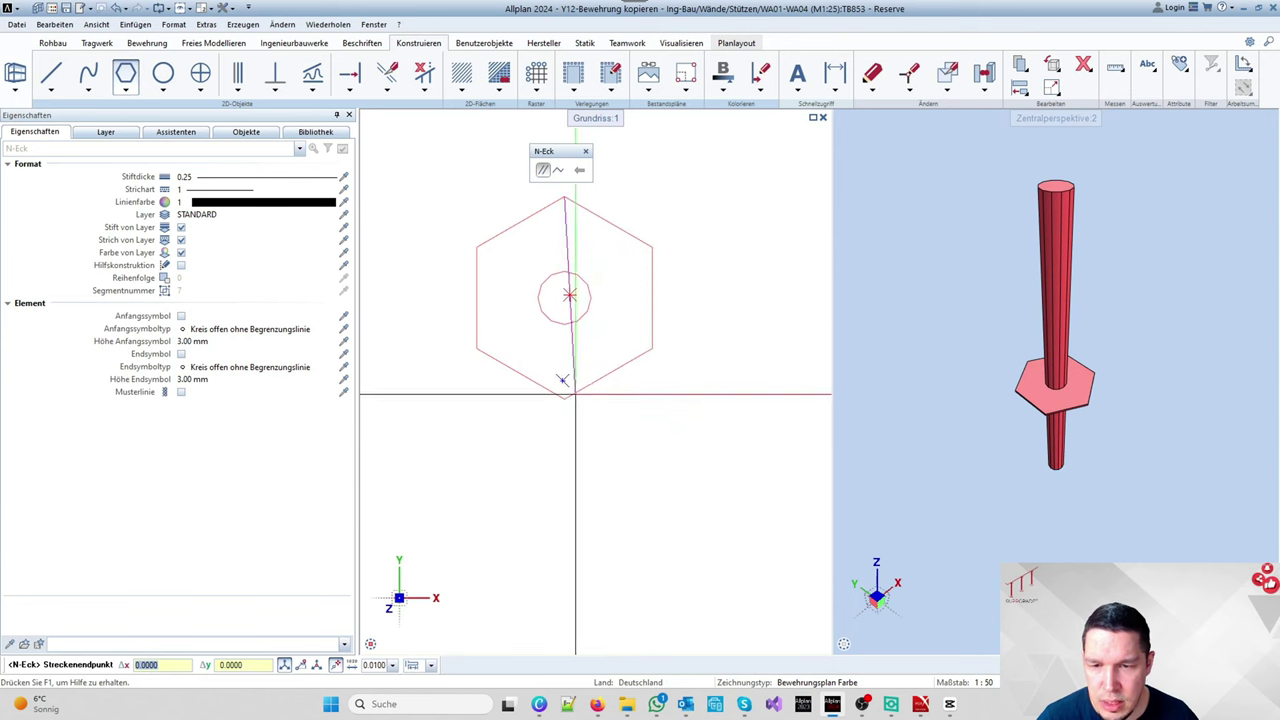
{"action": "left_click", "coordinate": [565, 397]}
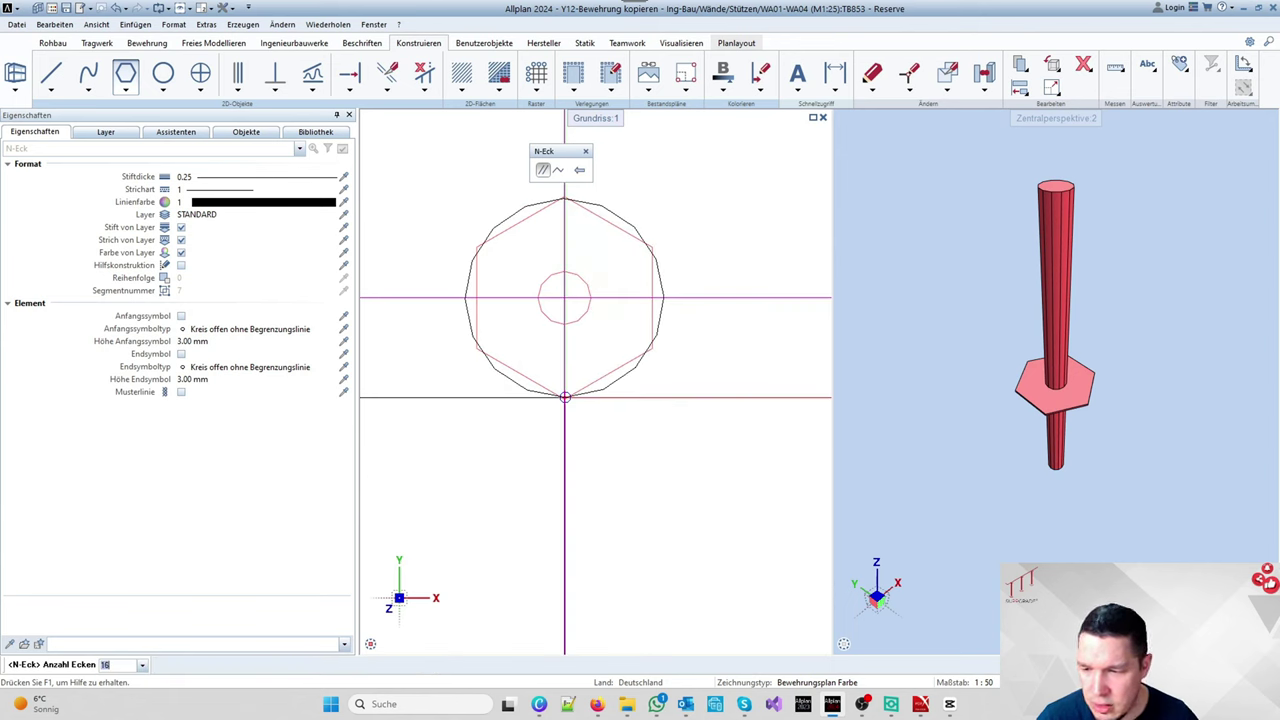
{"action": "type", "text": "6"}
{"action": "key", "text": "Return"}
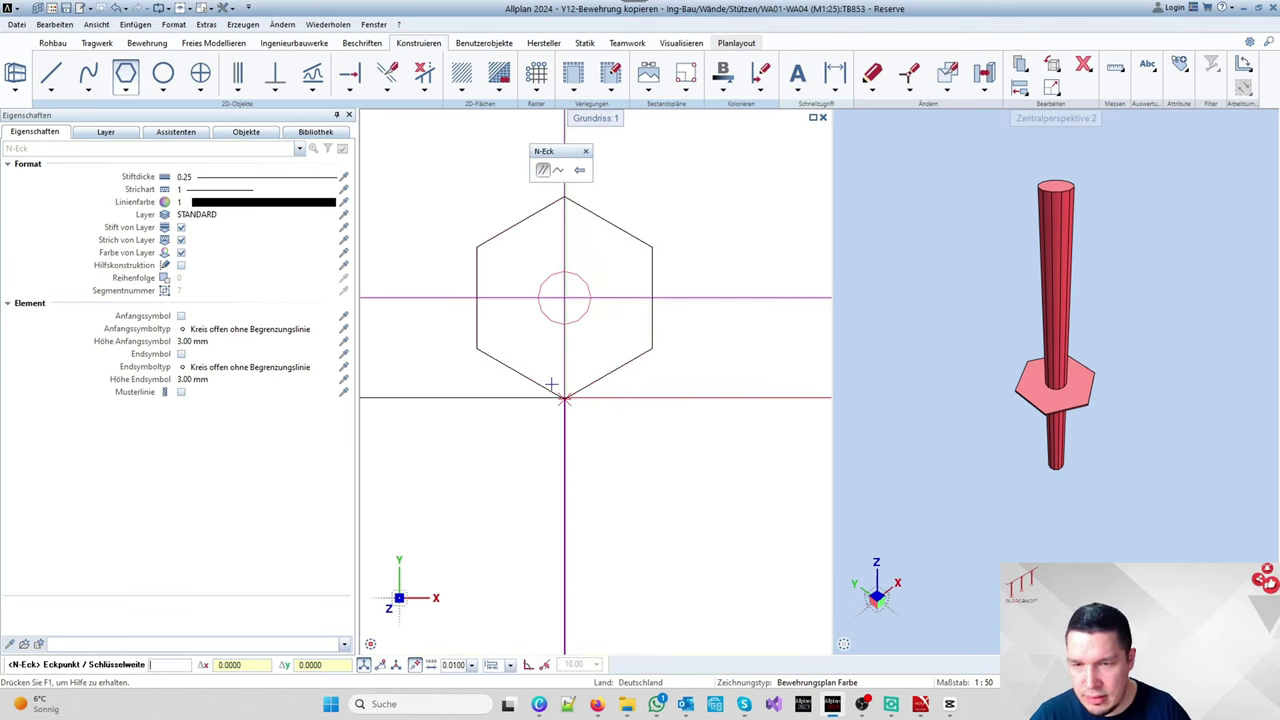
{"action": "left_click", "coordinate": [645, 345]}
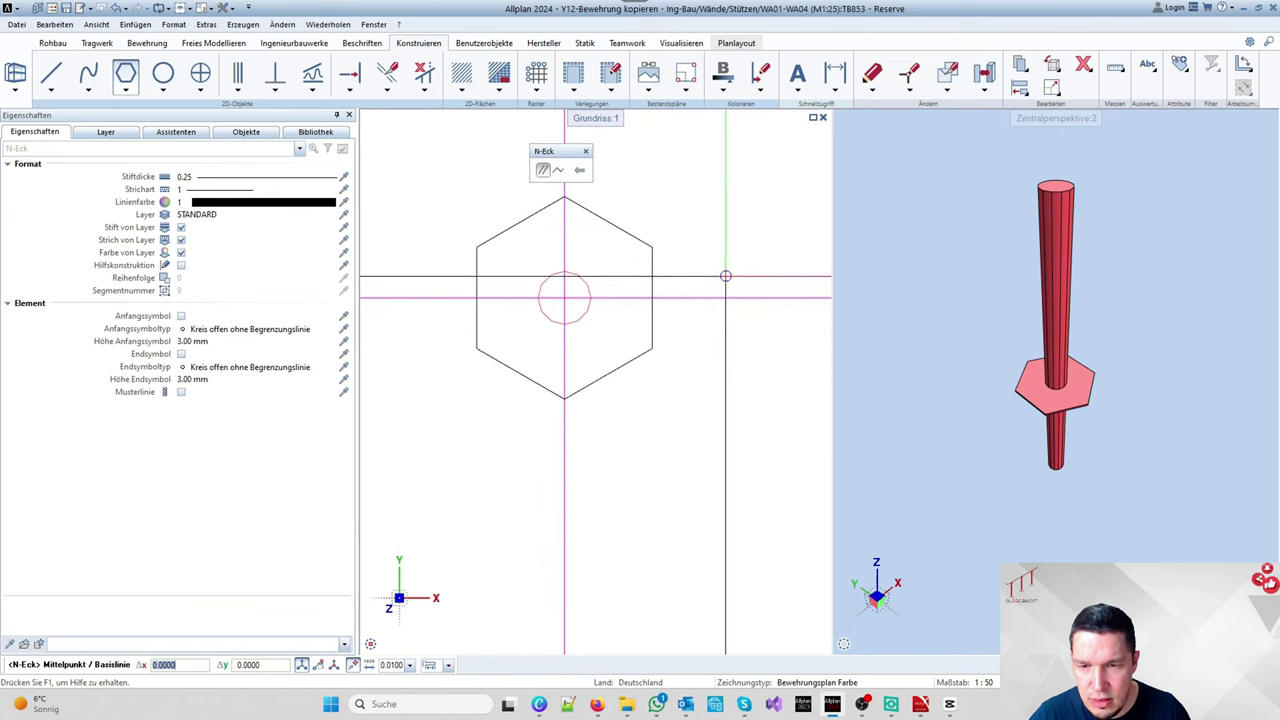
{"action": "key", "text": "Escape"}
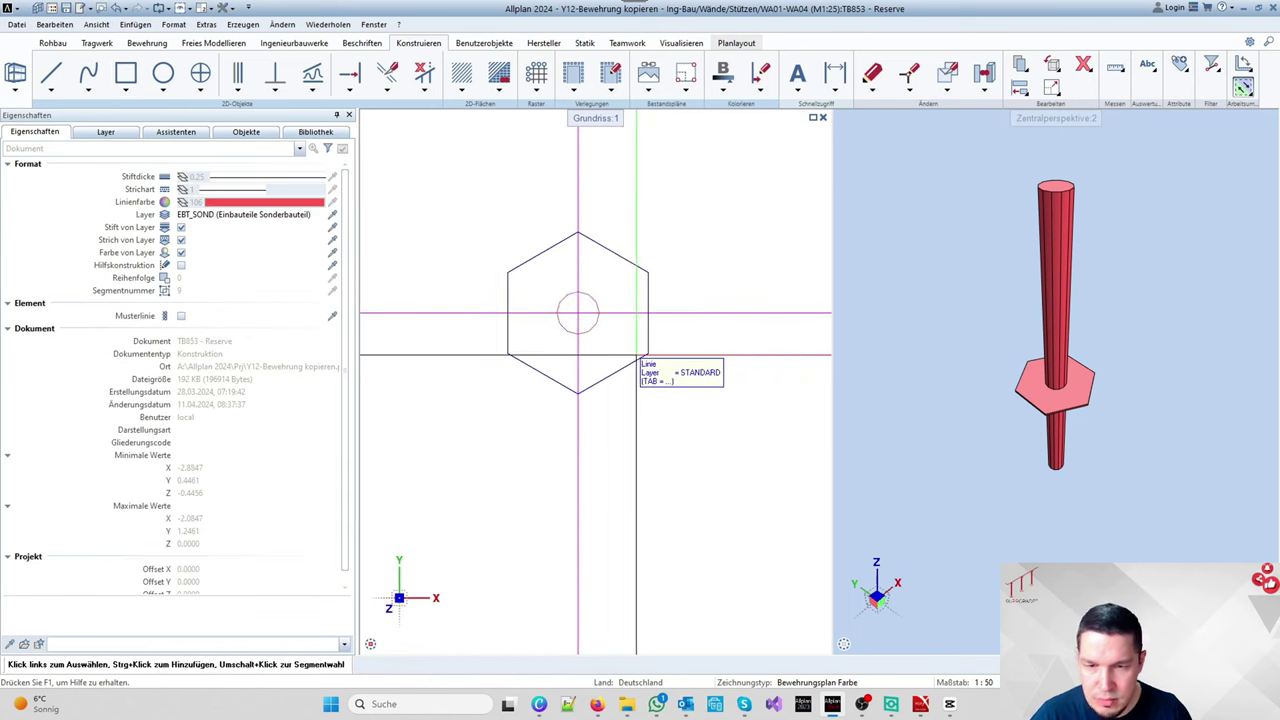
Step: Try to move the 3D dowel body sideways off the 2D hexagon in the plan view and undo that move
{"action": "key", "text": "v"}
{"action": "left_click", "coordinate": [622, 353]}
{"action": "left_click", "coordinate": [622, 353]}
{"action": "scroll", "coordinate": [618, 353], "scroll_direction": "down", "scroll_amount": 1}
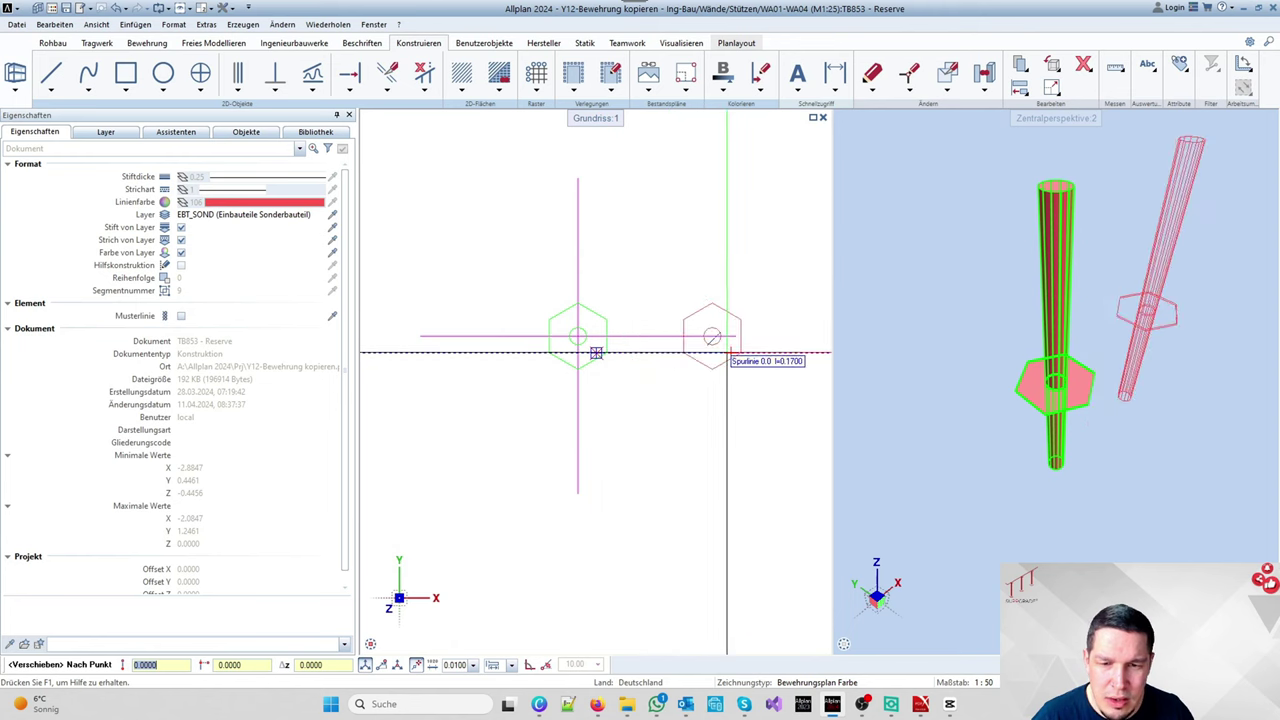
{"action": "left_click", "coordinate": [712, 352]}
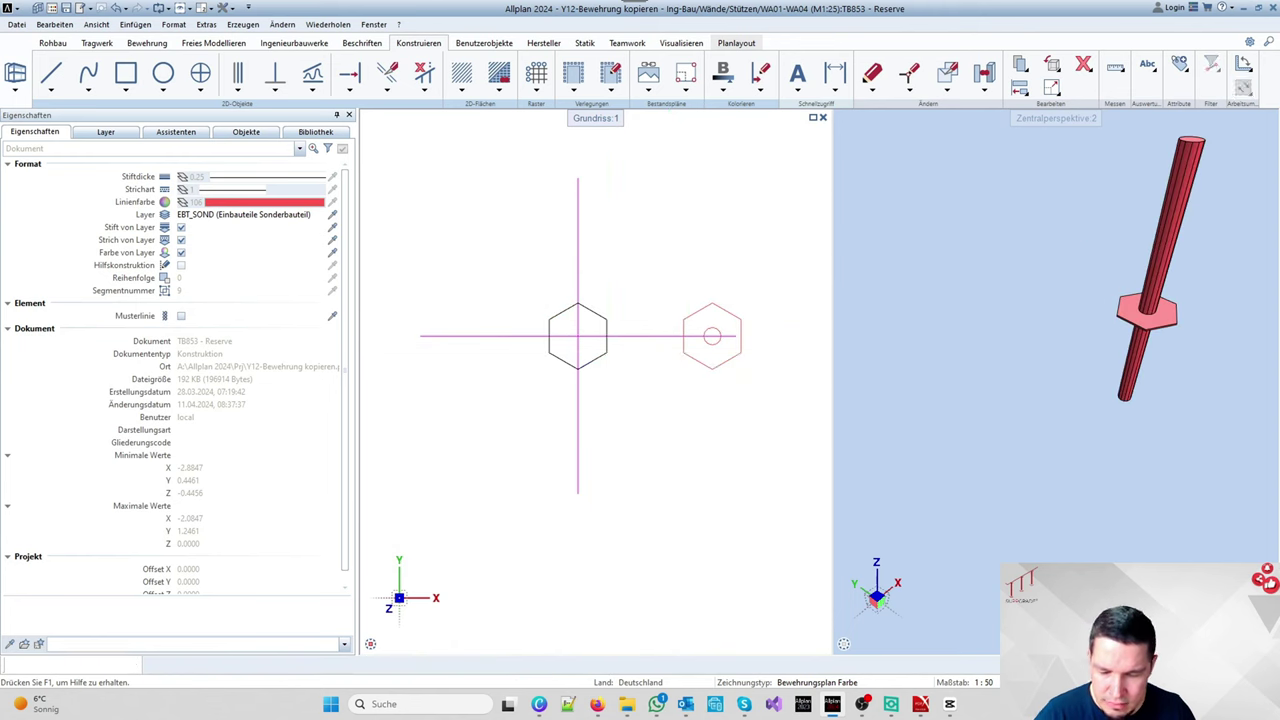
{"action": "key", "text": "ctrl+z"}
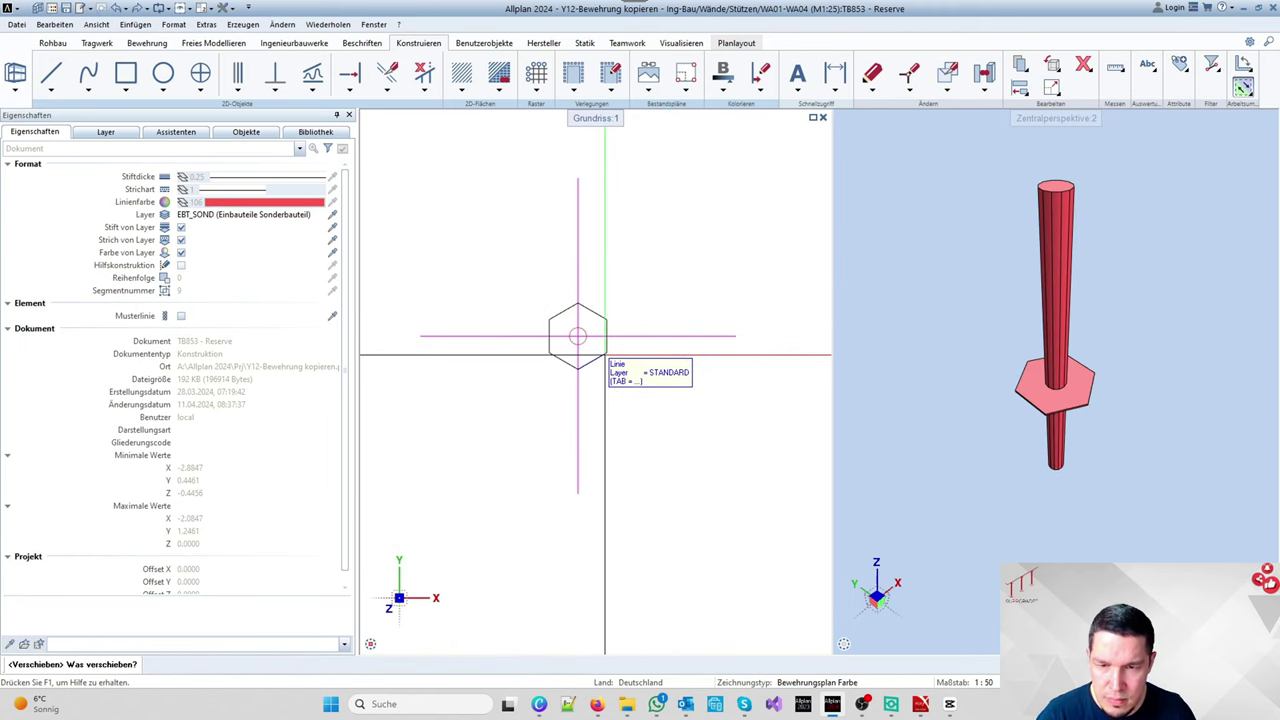
Step: Move the 2D hexagon sideways in the plan view, clear of the dowel body and the crossing construction lines
{"action": "left_click", "coordinate": [605, 355]}
{"action": "left_click", "coordinate": [604, 356]}
{"action": "scroll", "coordinate": [509, 348], "scroll_direction": "down", "scroll_amount": 2}
{"action": "left_click", "coordinate": [668, 351]}
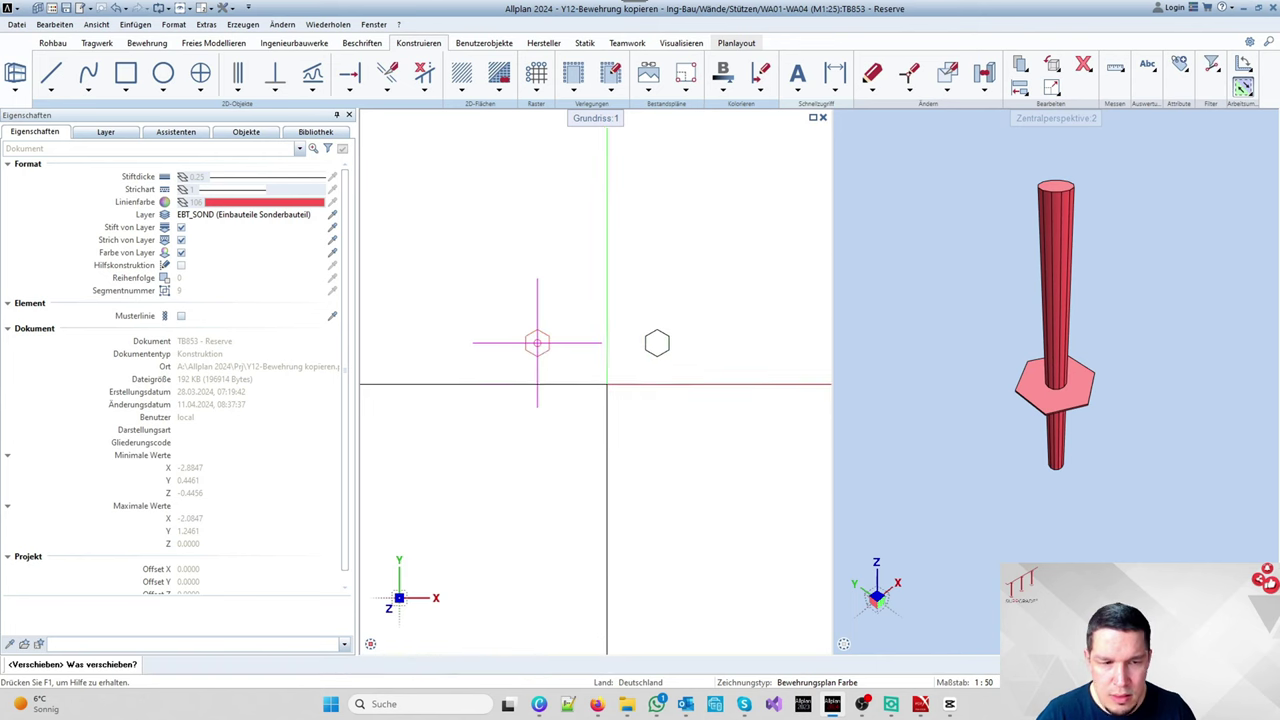
Step: Move the dowel body about 0.3 m in negative X off the construction cross and delete the two crossing construction lines
{"action": "key", "text": "v"}
{"action": "left_click", "coordinate": [548, 350]}
{"action": "left_click", "coordinate": [548, 350]}
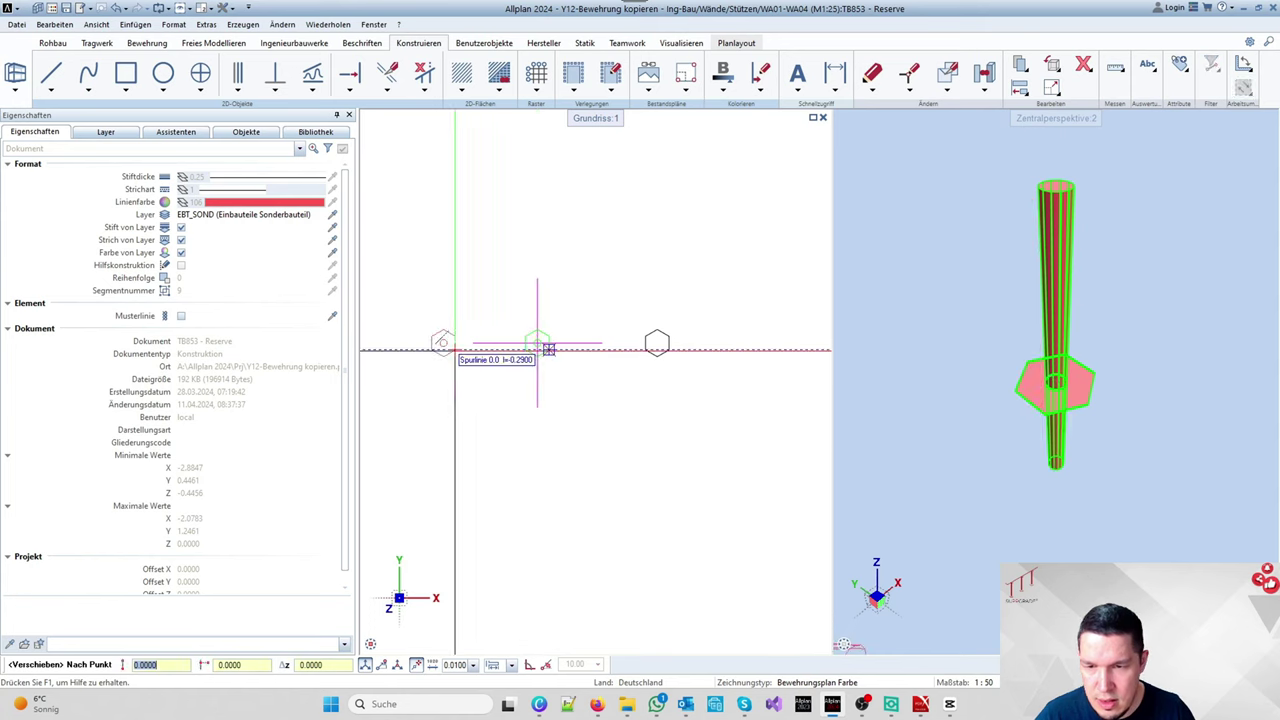
{"action": "left_click", "coordinate": [449, 350]}
{"action": "key", "text": "Escape"}
{"action": "key", "text": "Delete"}
{"action": "left_click_drag", "start_coordinate": [548, 350], "coordinate": [562, 322]}
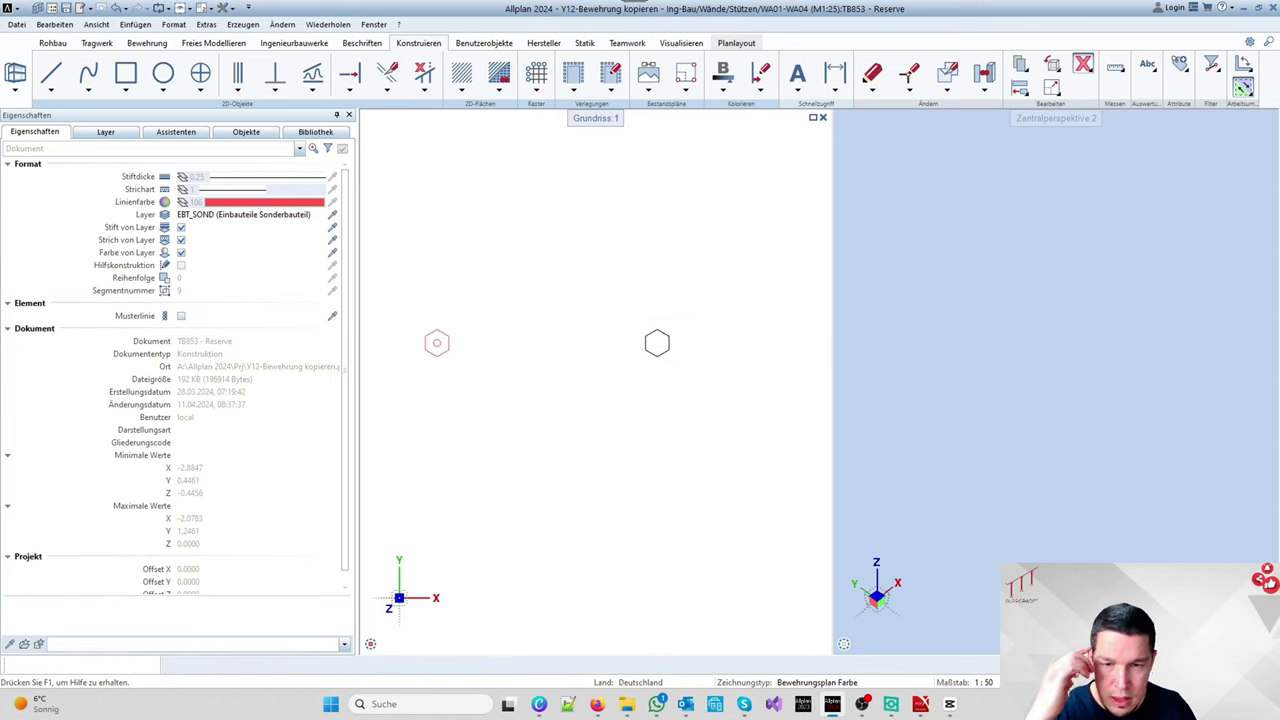
Step: Move the dowel body about 0.4 m in positive X, back towards the 2D hexagon, with Verschieben
{"action": "key", "text": "v"}
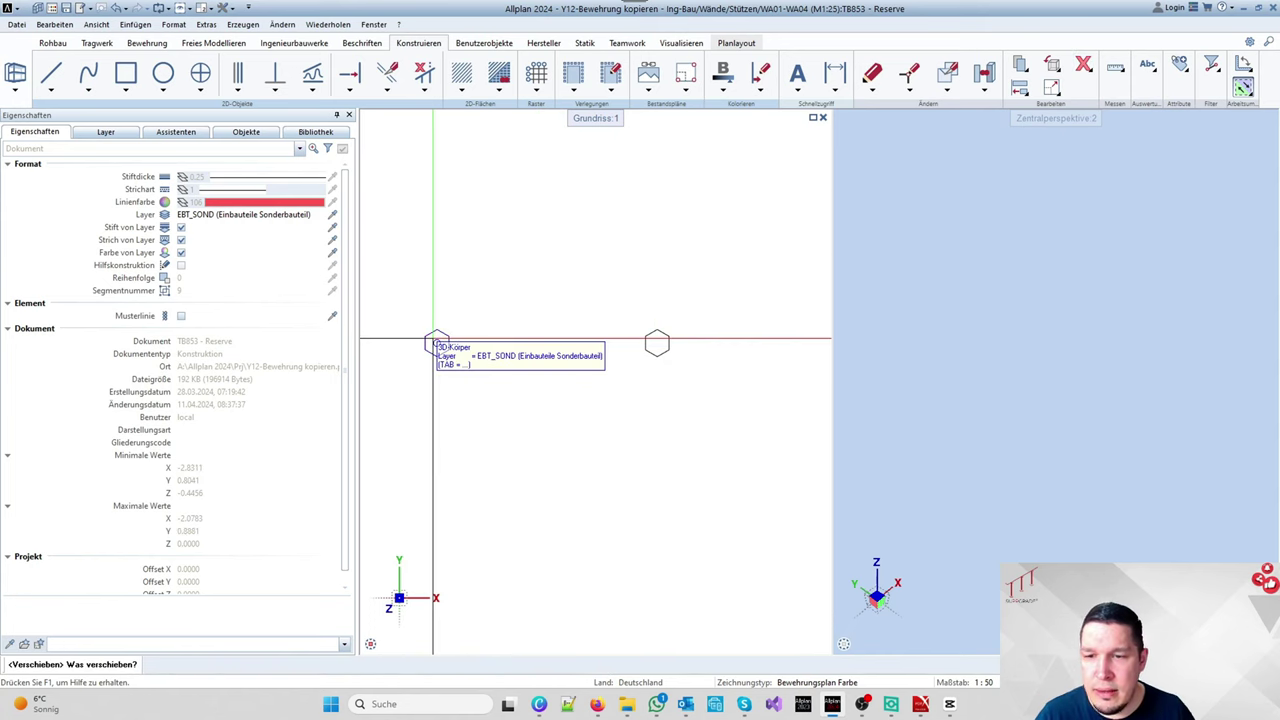
{"action": "left_click", "coordinate": [437, 341]}
{"action": "left_click", "coordinate": [438, 342]}
{"action": "left_click", "coordinate": [566, 343]}
{"action": "key", "text": "Escape"}
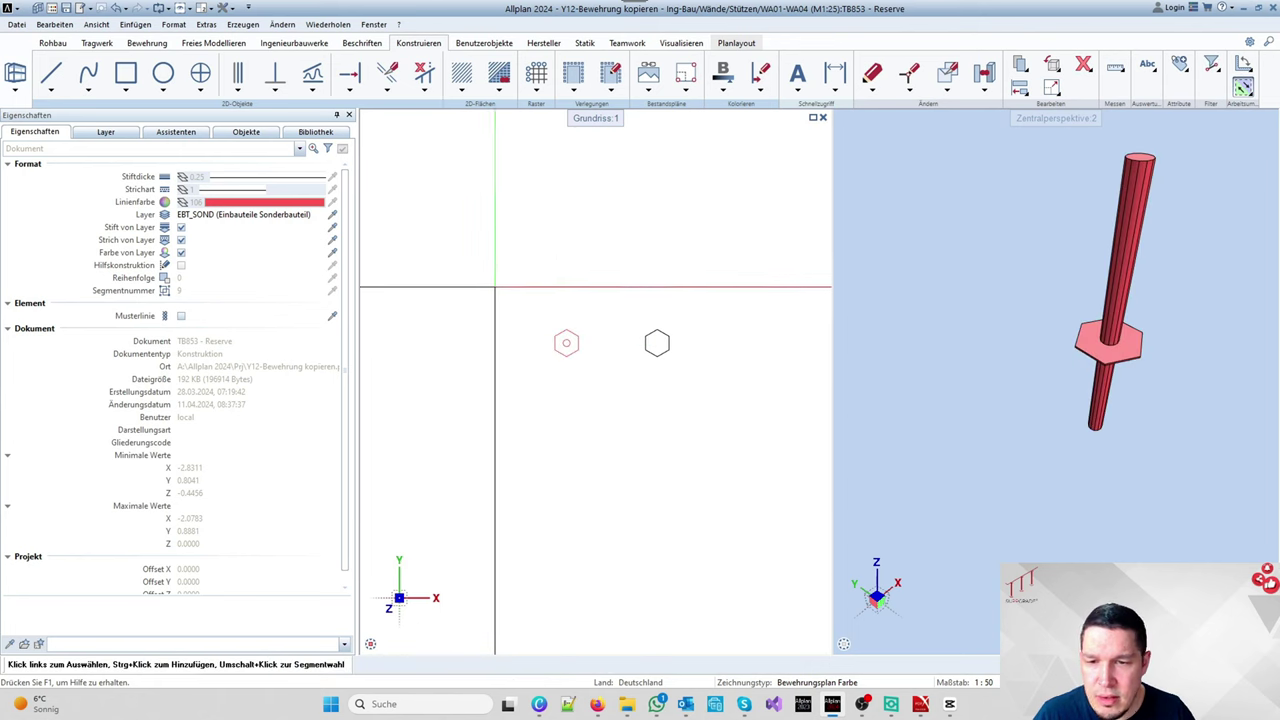
Step: Draw a circle with radius 0.011 m inside the 2D hexagon, centred on the midpoint between its upper and lower corners
{"action": "scroll", "coordinate": [599, 335], "scroll_direction": "up", "scroll_amount": 2}
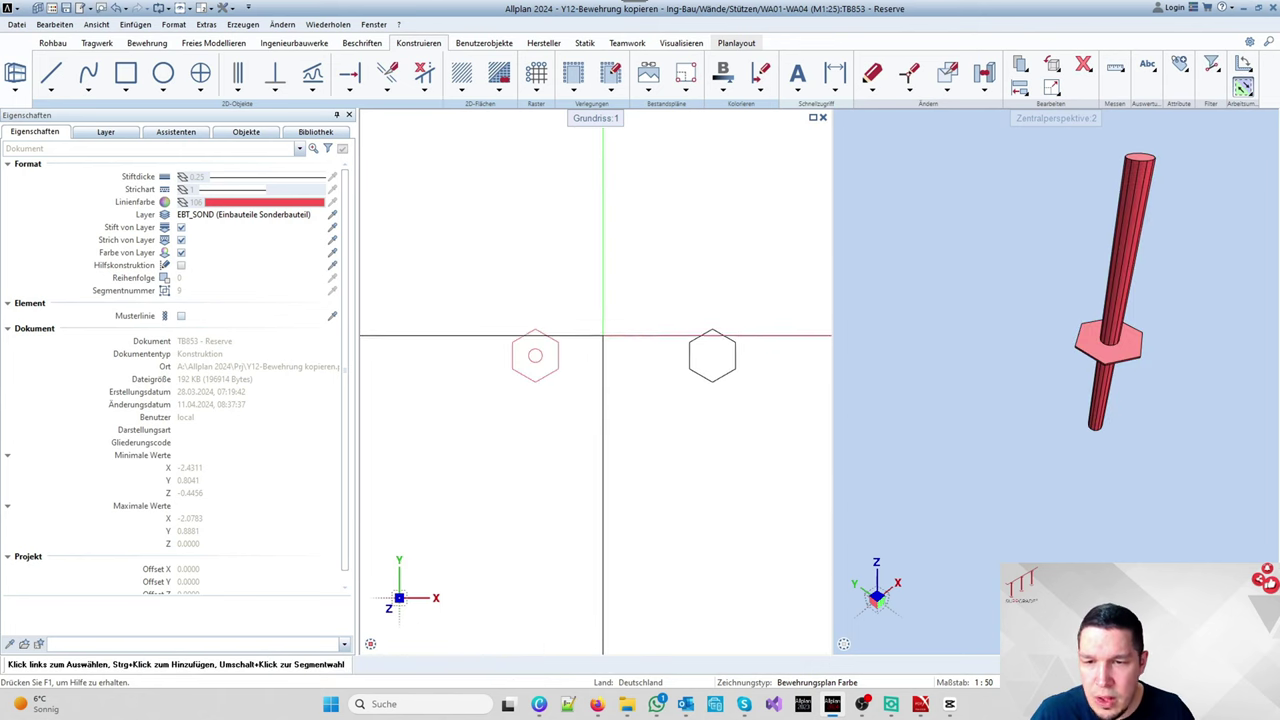
{"action": "left_click", "coordinate": [166, 84]}
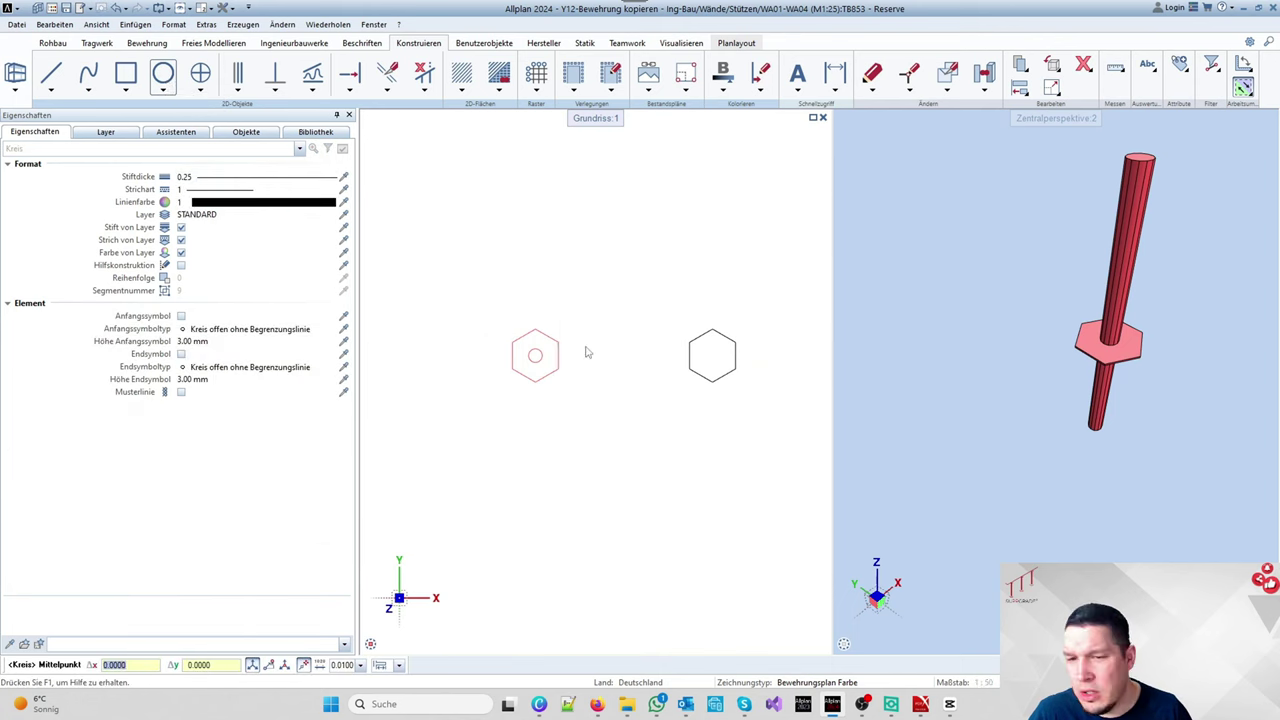
{"action": "scroll", "coordinate": [703, 337], "scroll_direction": "up", "scroll_amount": 1}
{"action": "right_click", "coordinate": [719, 331]}
{"action": "left_click", "coordinate": [748, 431]}
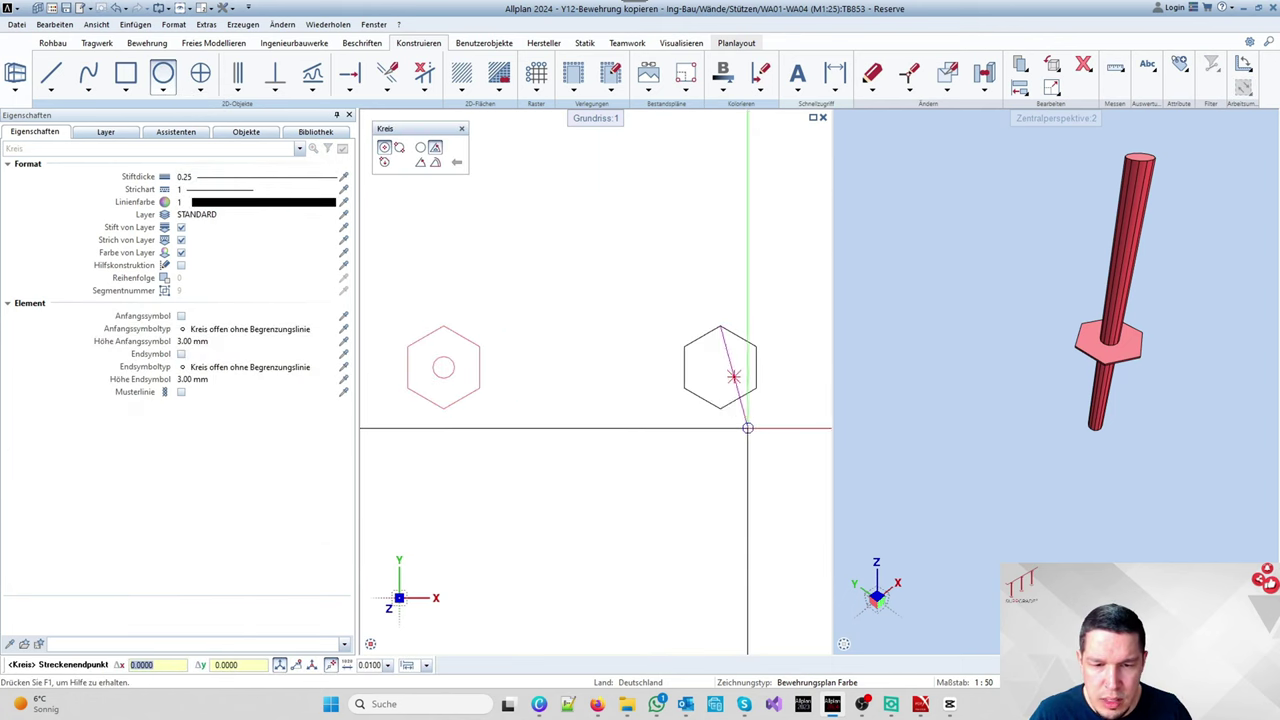
{"action": "left_click", "coordinate": [719, 409]}
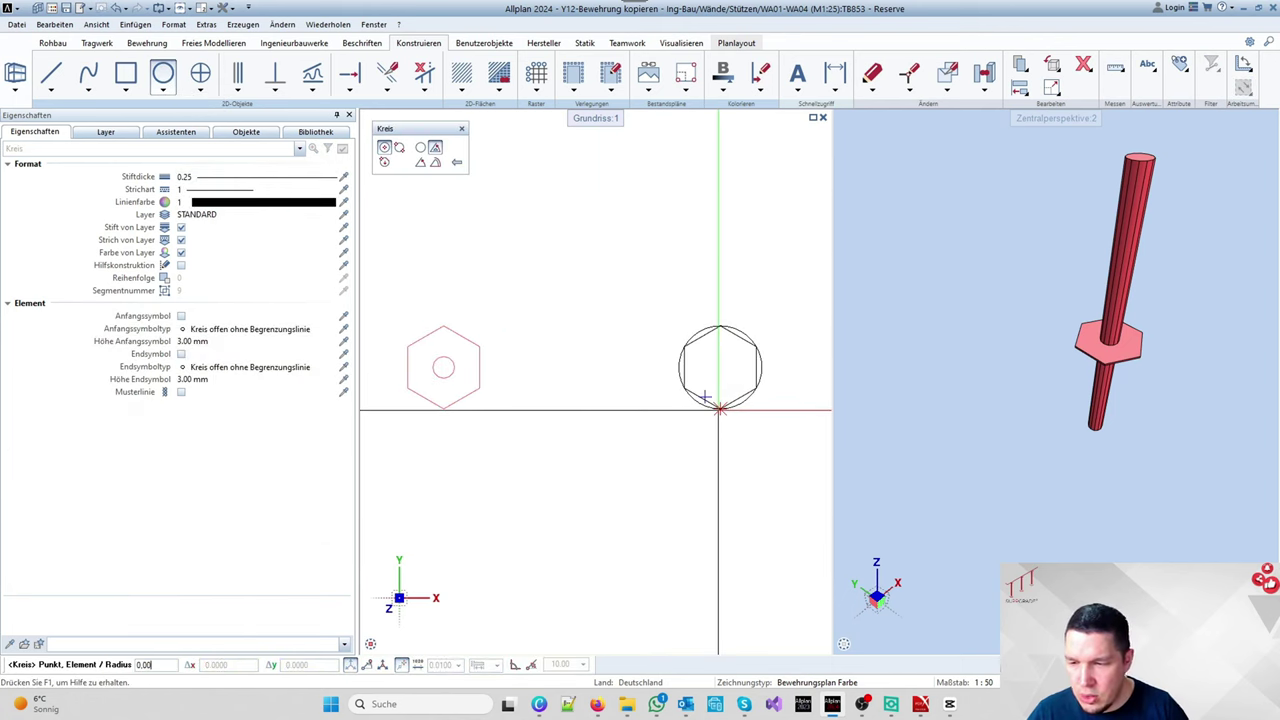
{"action": "type", "text": "11"}
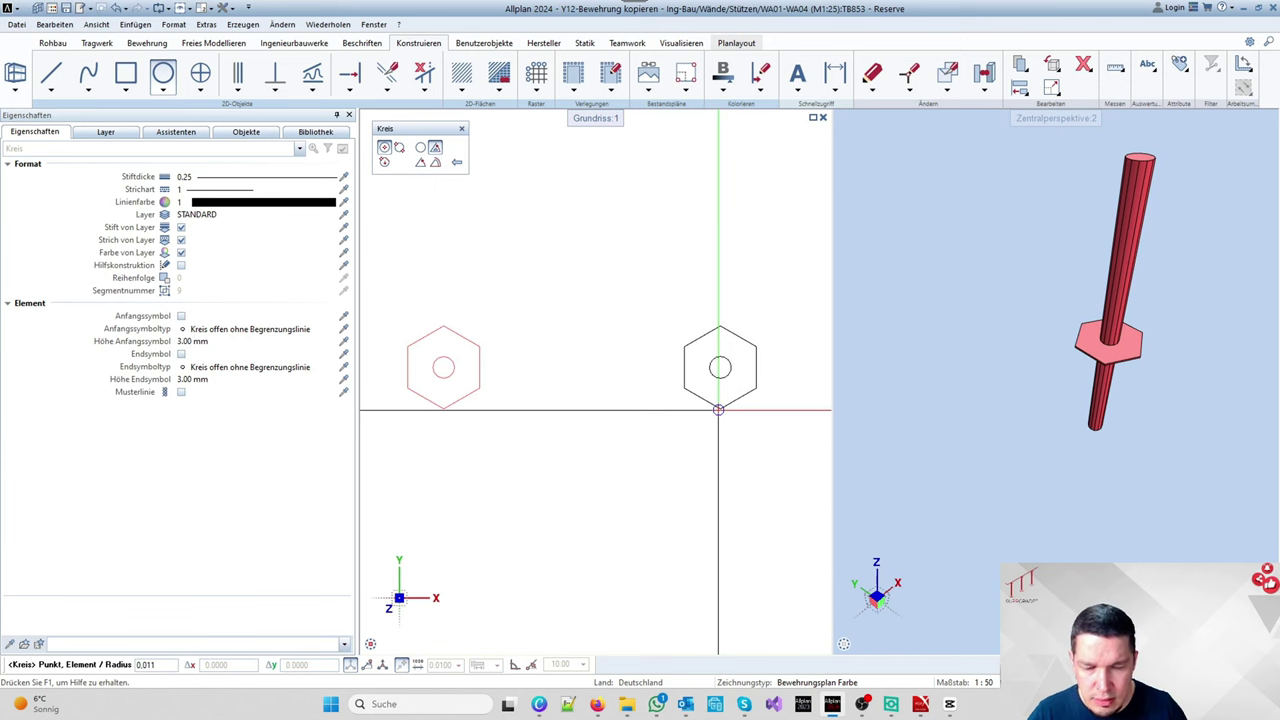
{"action": "key", "text": "Return"}
{"action": "key", "text": "Escape"}
{"action": "key", "text": "Escape"}
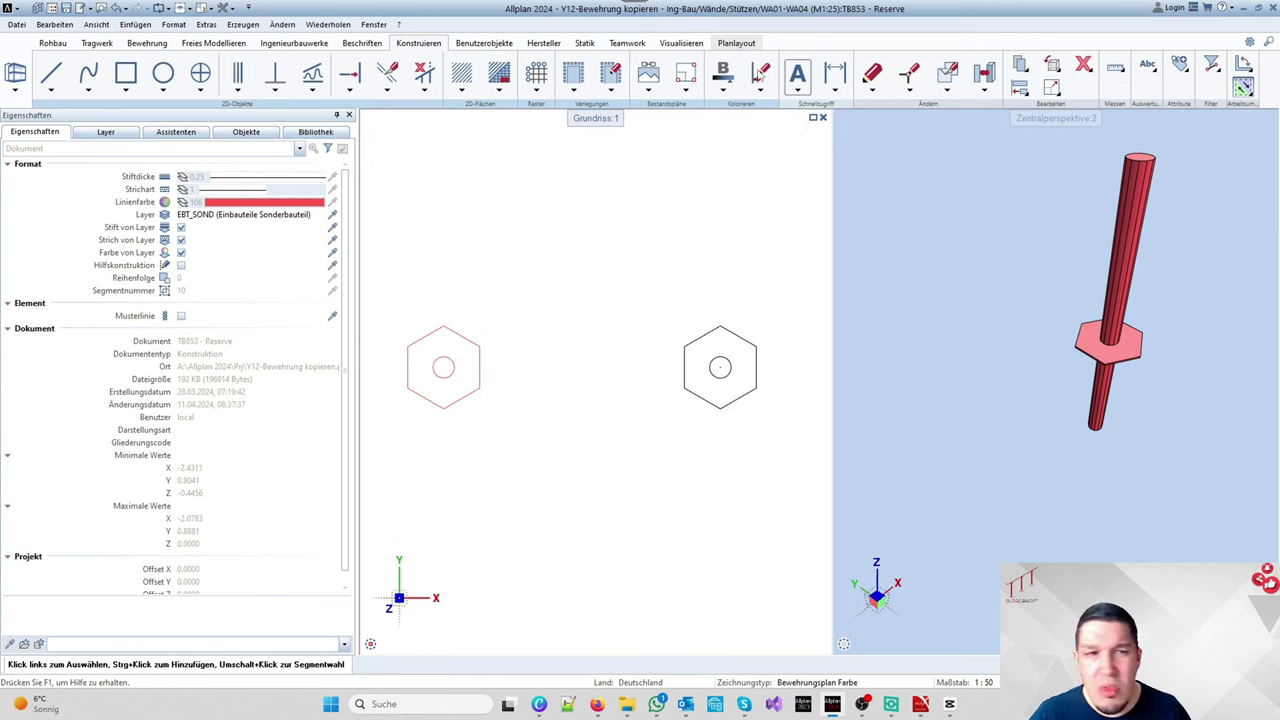
Step: Fill the 2D hexagon with a Füllfläche in Allplan Standard colour 104
{"action": "left_click", "coordinate": [466, 92]}
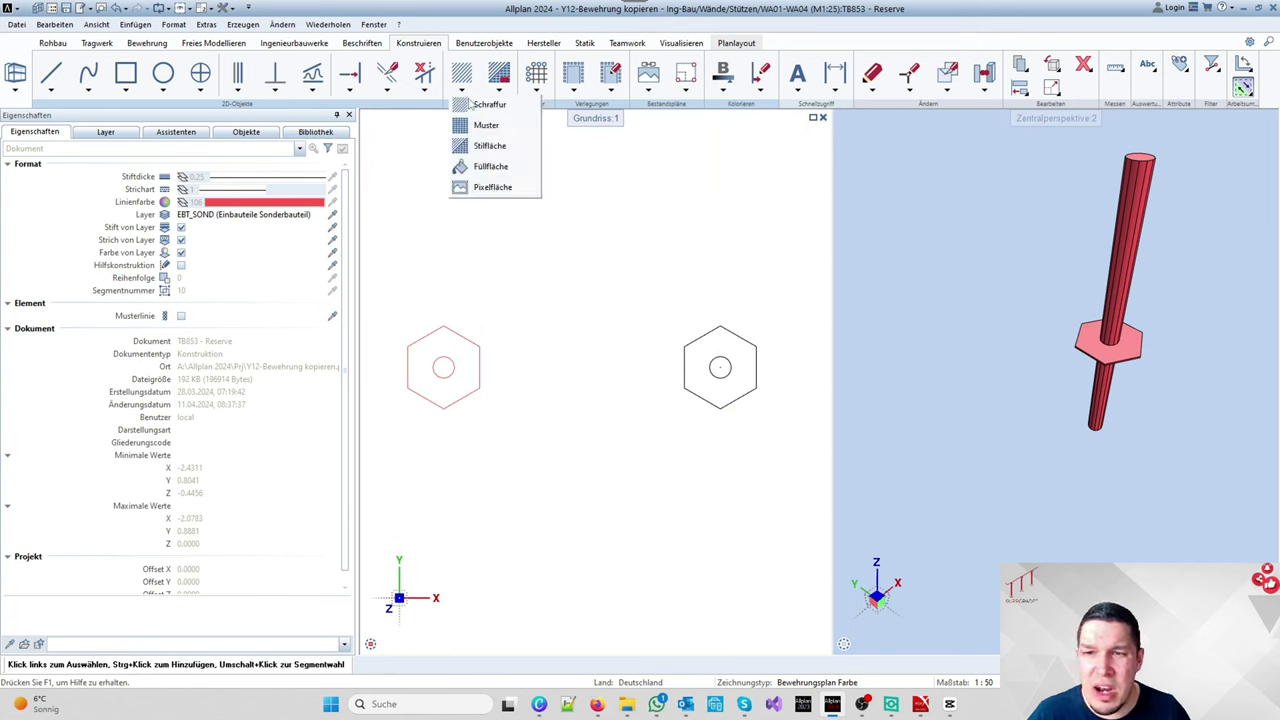
{"action": "left_click", "coordinate": [487, 168]}
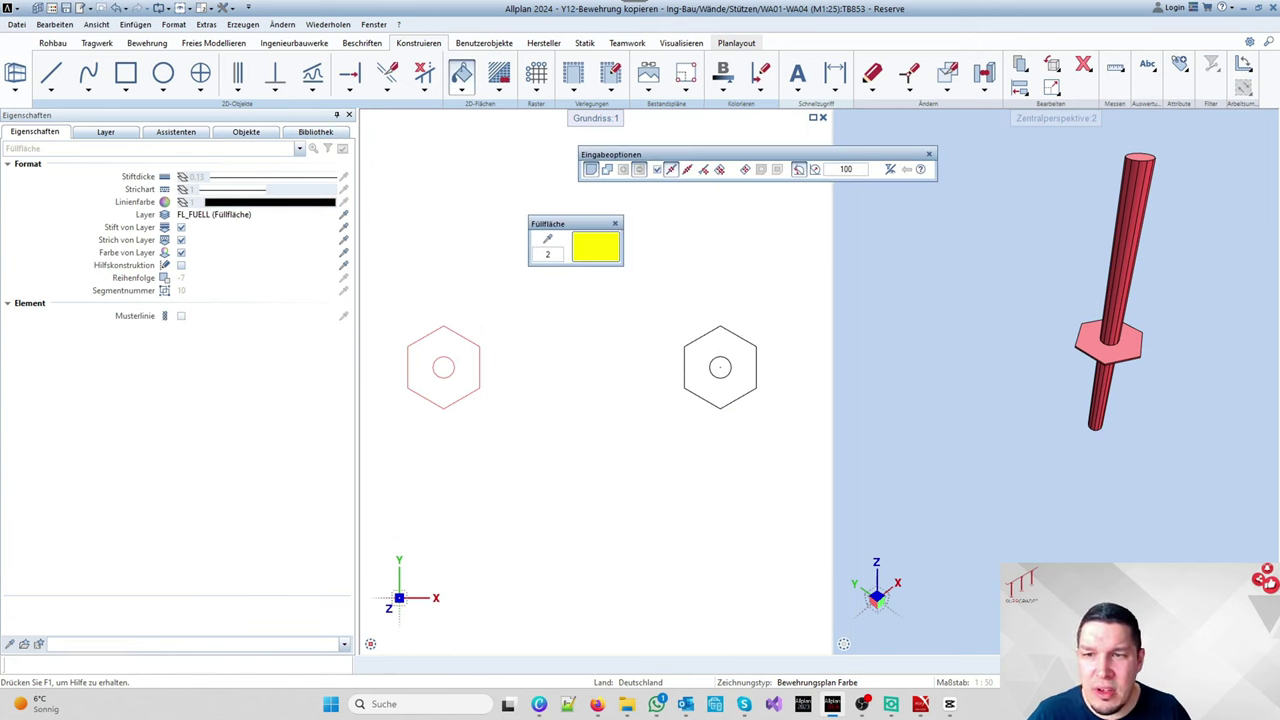
{"action": "left_click", "coordinate": [610, 248]}
{"action": "left_click", "coordinate": [476, 194]}
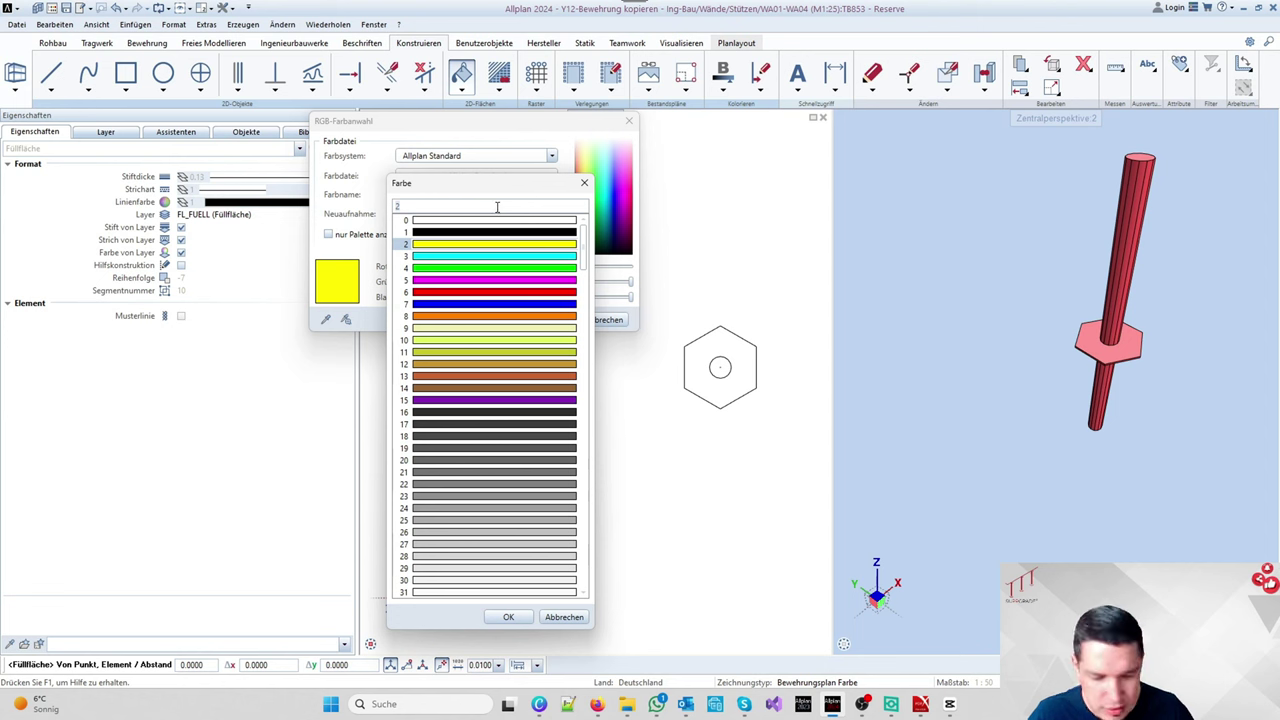
{"action": "type", "text": "1044"}
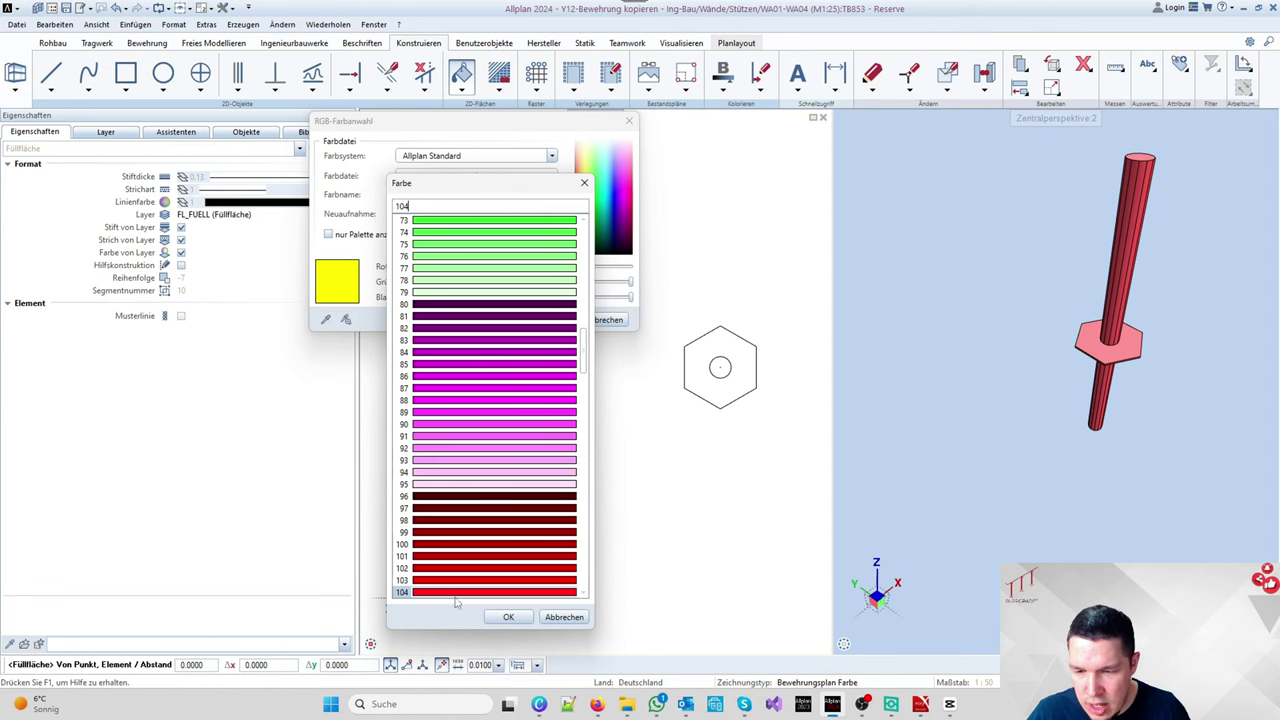
{"action": "left_click", "coordinate": [508, 617]}
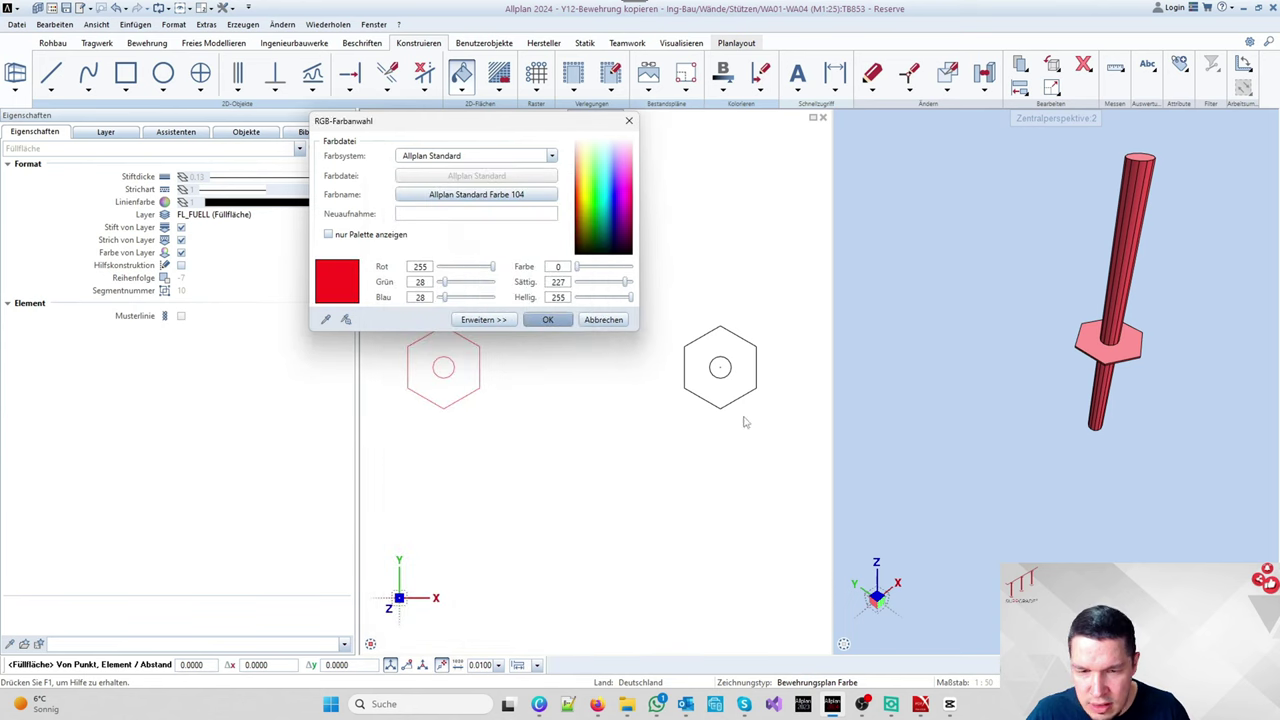
{"action": "left_click", "coordinate": [540, 319]}
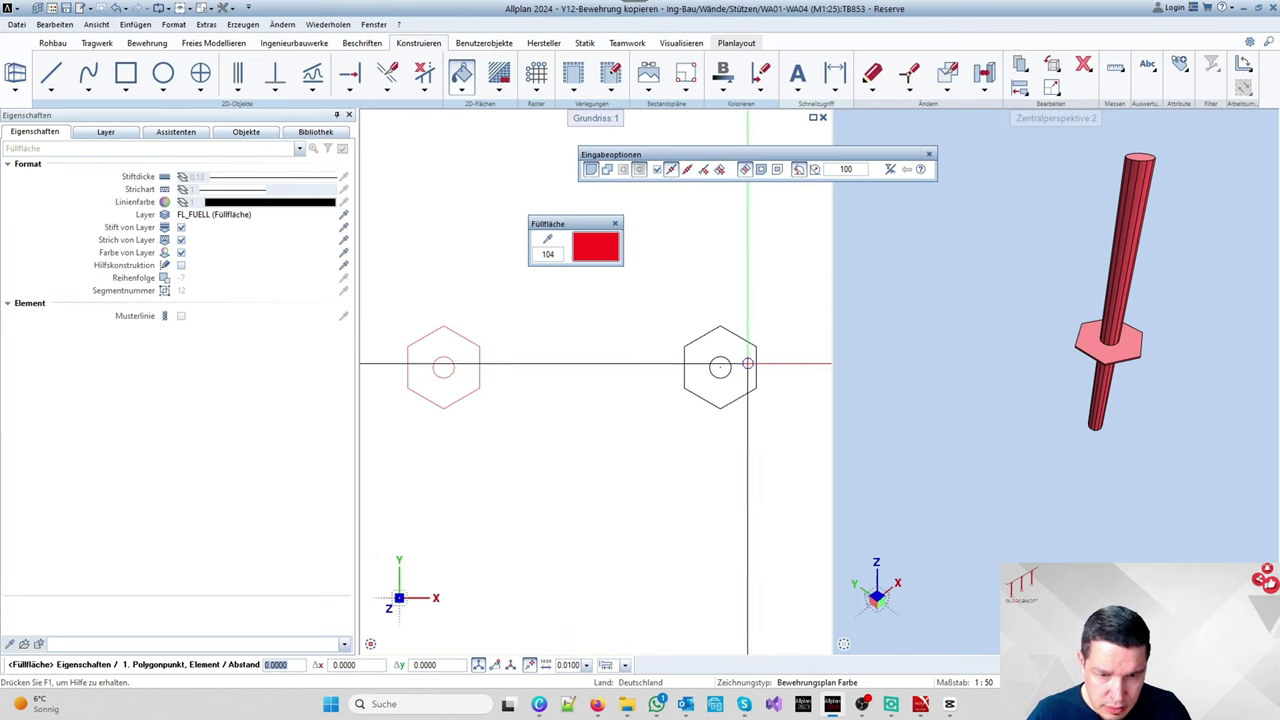
{"action": "left_click", "coordinate": [754, 363]}
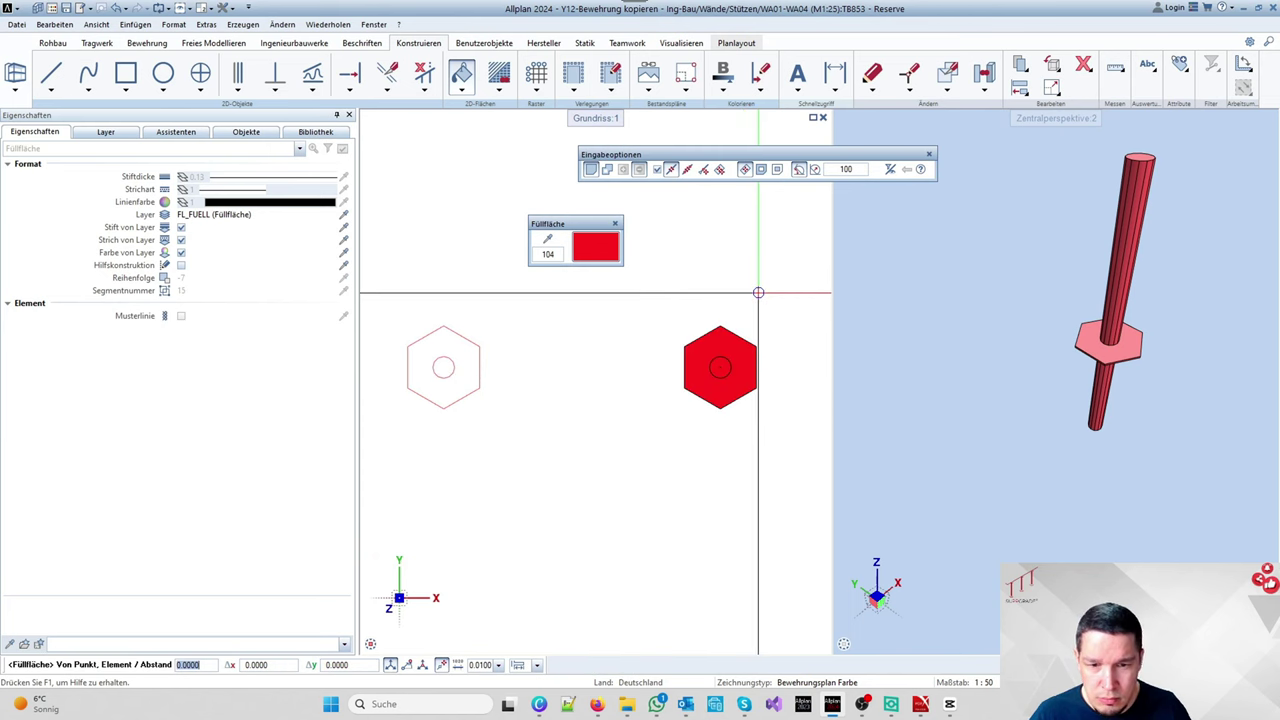
Step: Fill the circle inside the 2D hexagon with a Füllfläche in Allplan Standard colour 100
{"action": "left_click", "coordinate": [597, 255]}
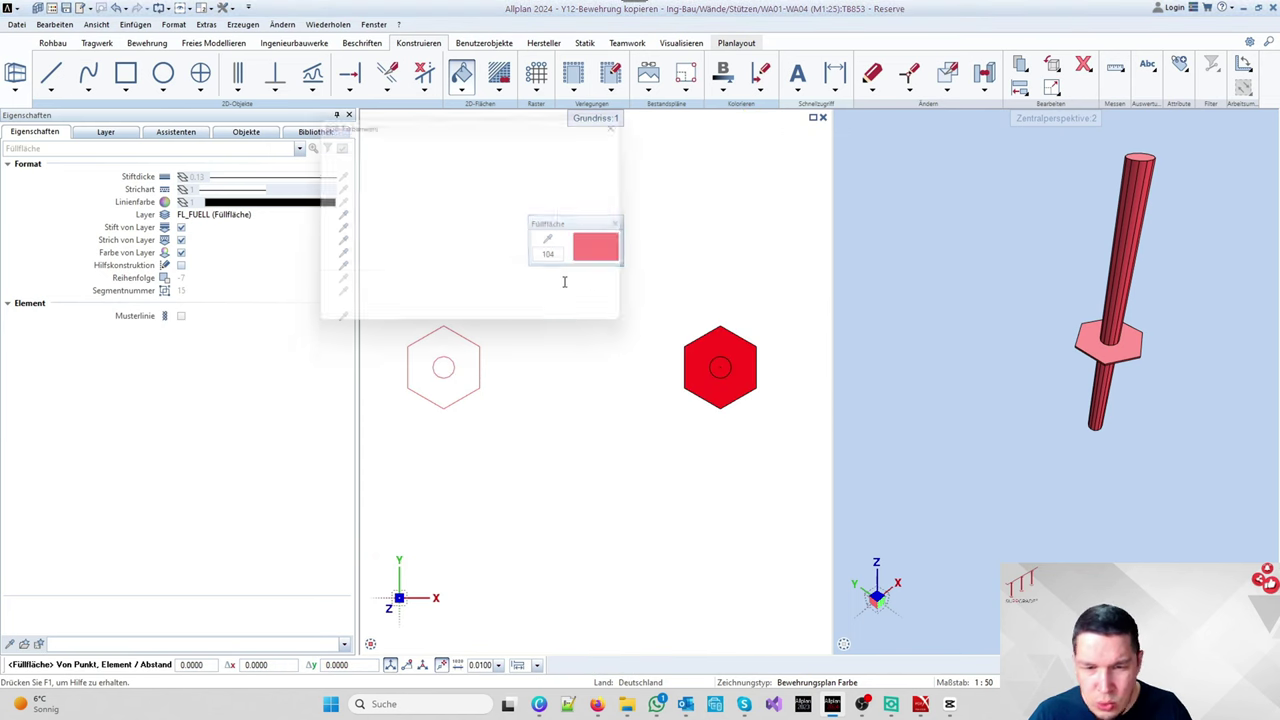
{"action": "left_click", "coordinate": [481, 197]}
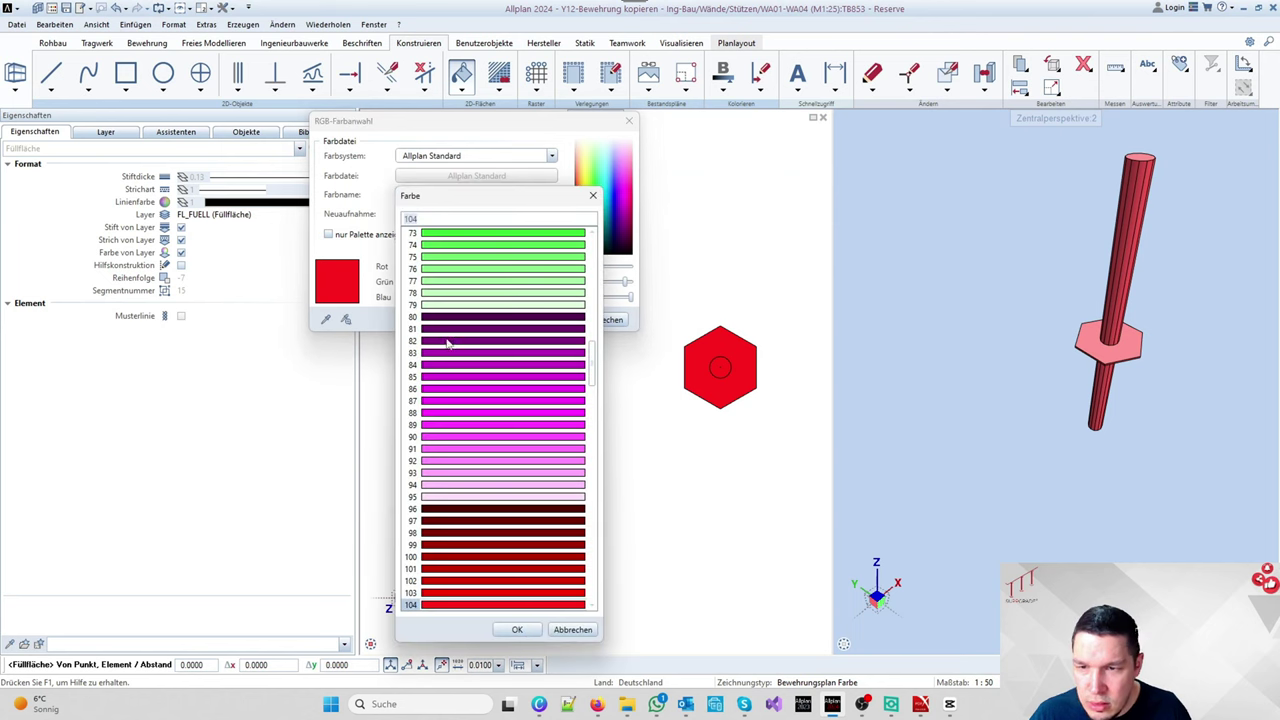
{"action": "double_click", "coordinate": [430, 558]}
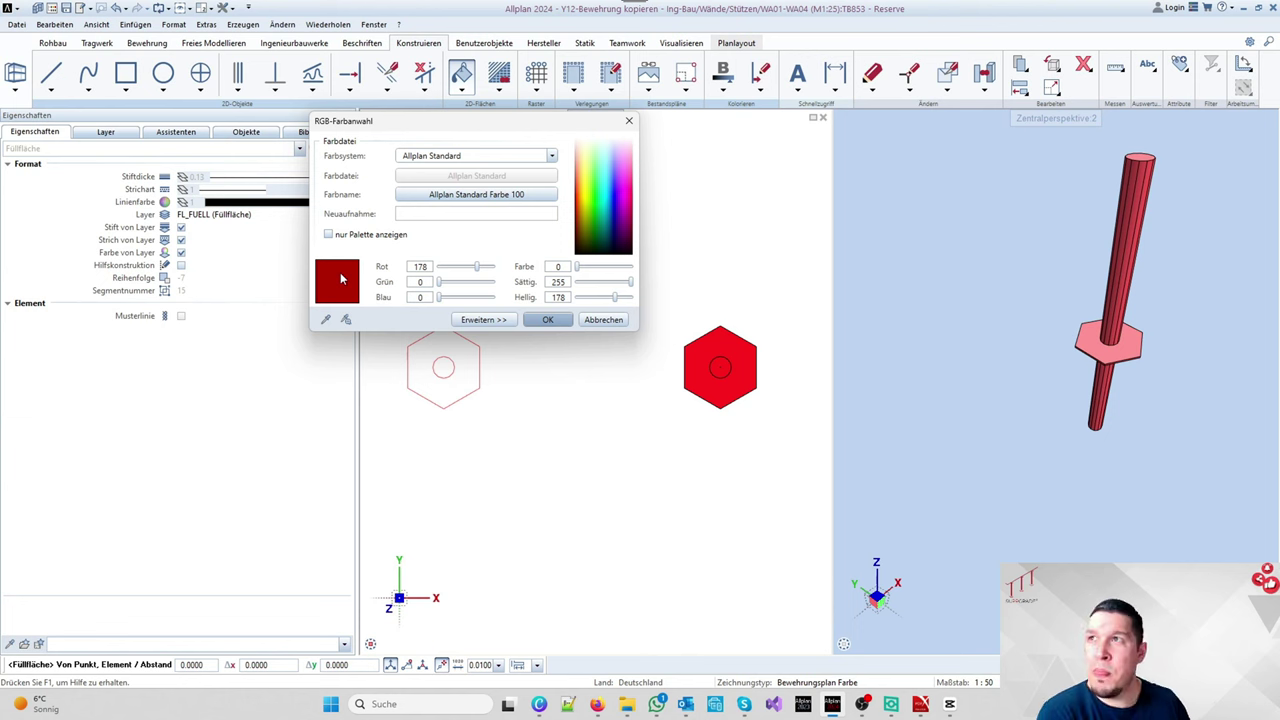
{"action": "left_click", "coordinate": [548, 320]}
{"action": "scroll", "coordinate": [727, 368], "scroll_direction": "up", "scroll_amount": 4}
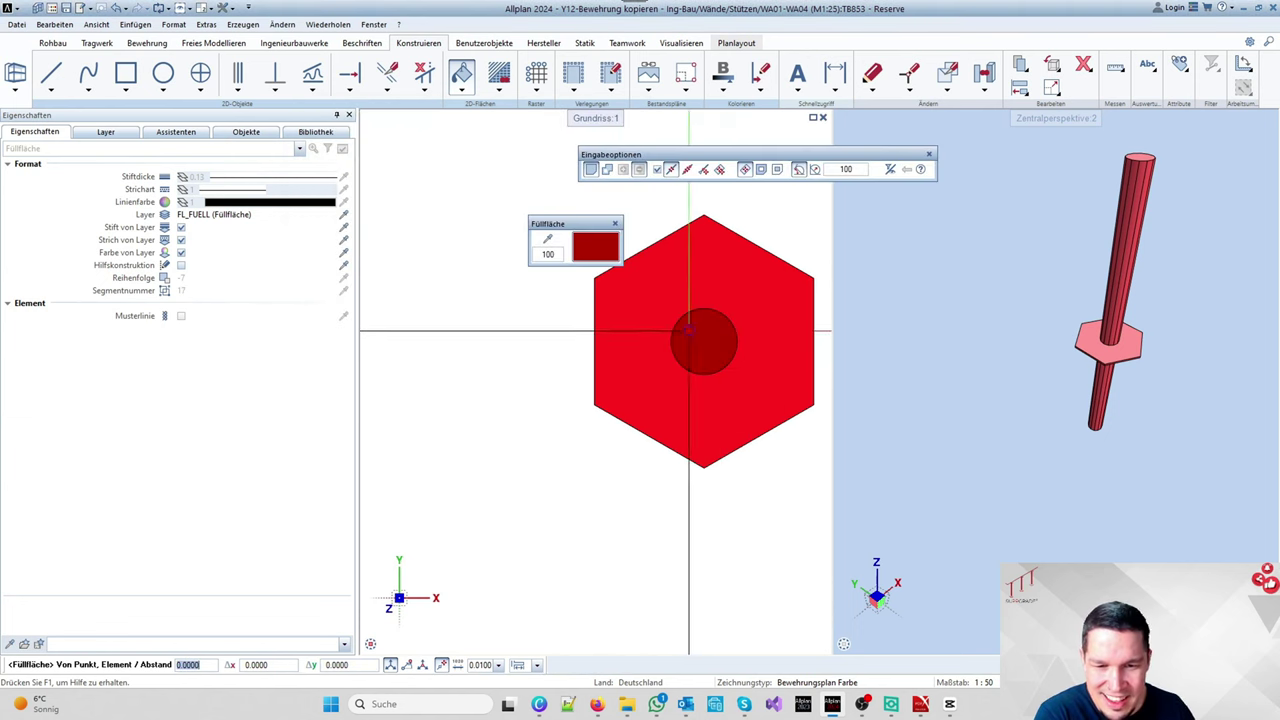
{"action": "scroll", "coordinate": [688, 330], "scroll_direction": "down", "scroll_amount": 3}
{"action": "key", "text": "Escape"}
{"action": "scroll", "coordinate": [745, 358], "scroll_direction": "down", "scroll_amount": 2}
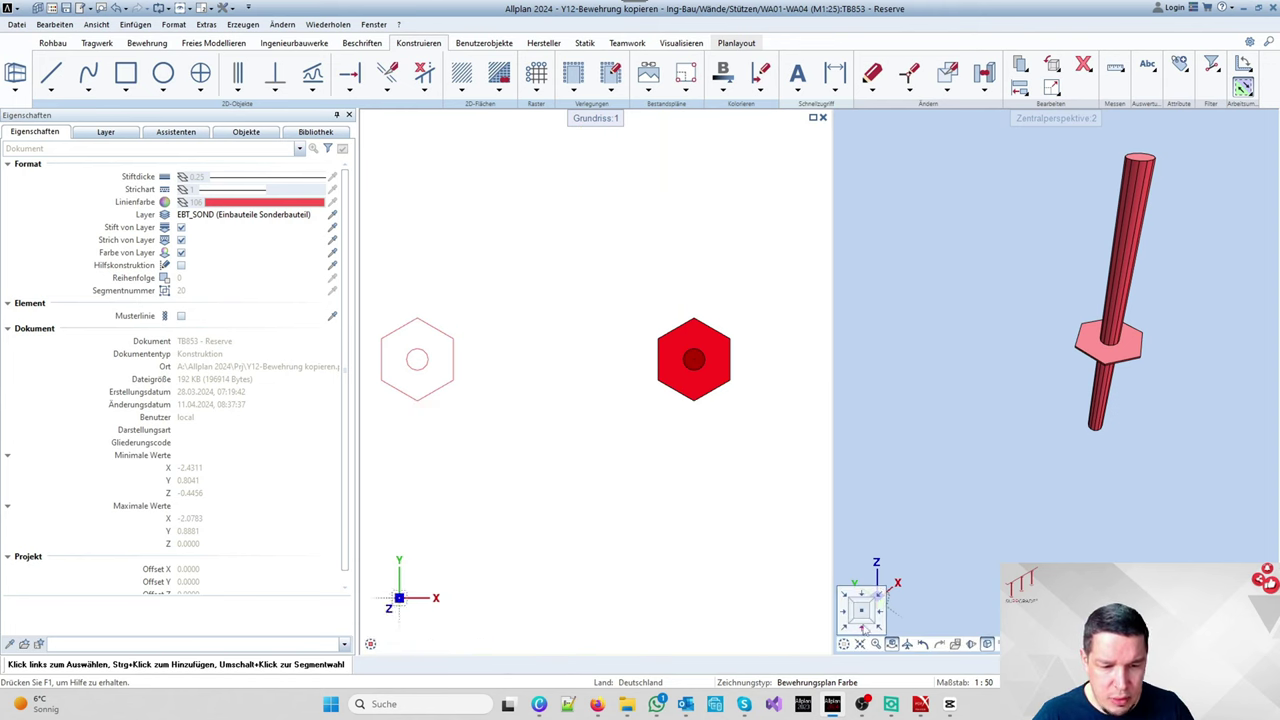
Step: Switch the perspective view to the front view from the south and measure the dowel's full height
{"action": "left_click", "coordinate": [984, 645]}
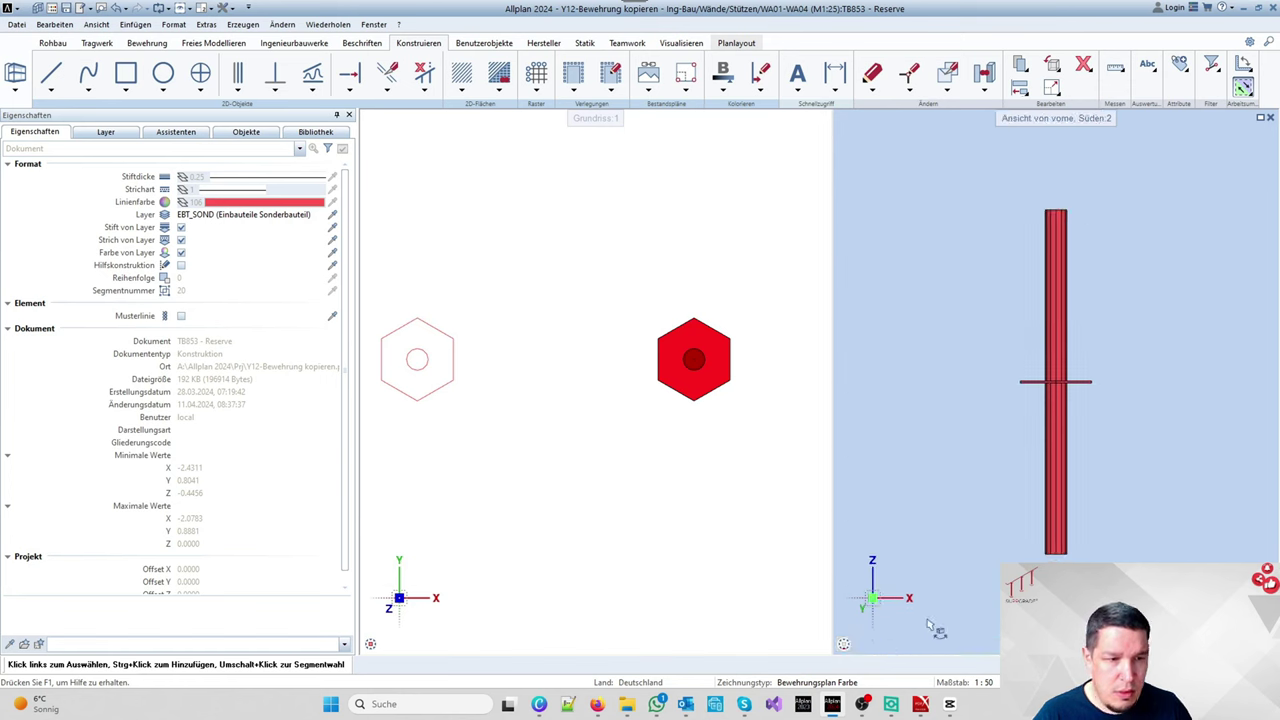
{"action": "key", "text": "m"}
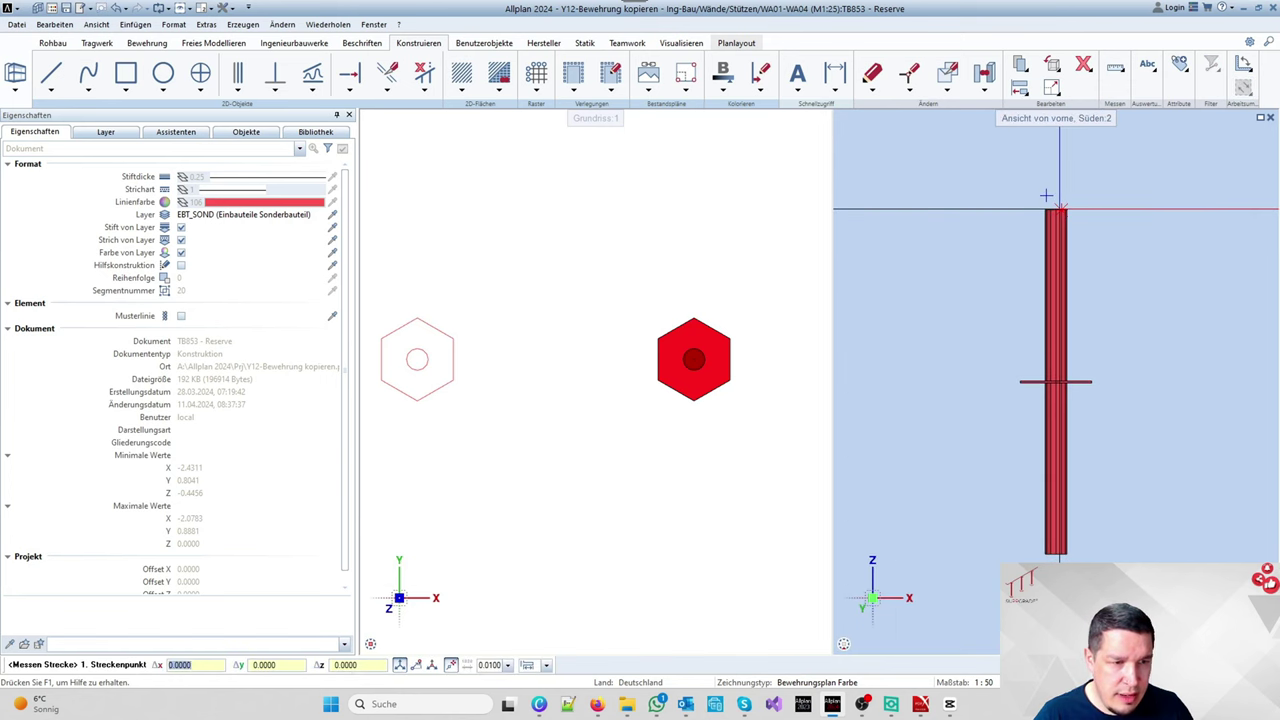
{"action": "left_click", "coordinate": [1046, 195]}
{"action": "left_click", "coordinate": [1064, 555]}
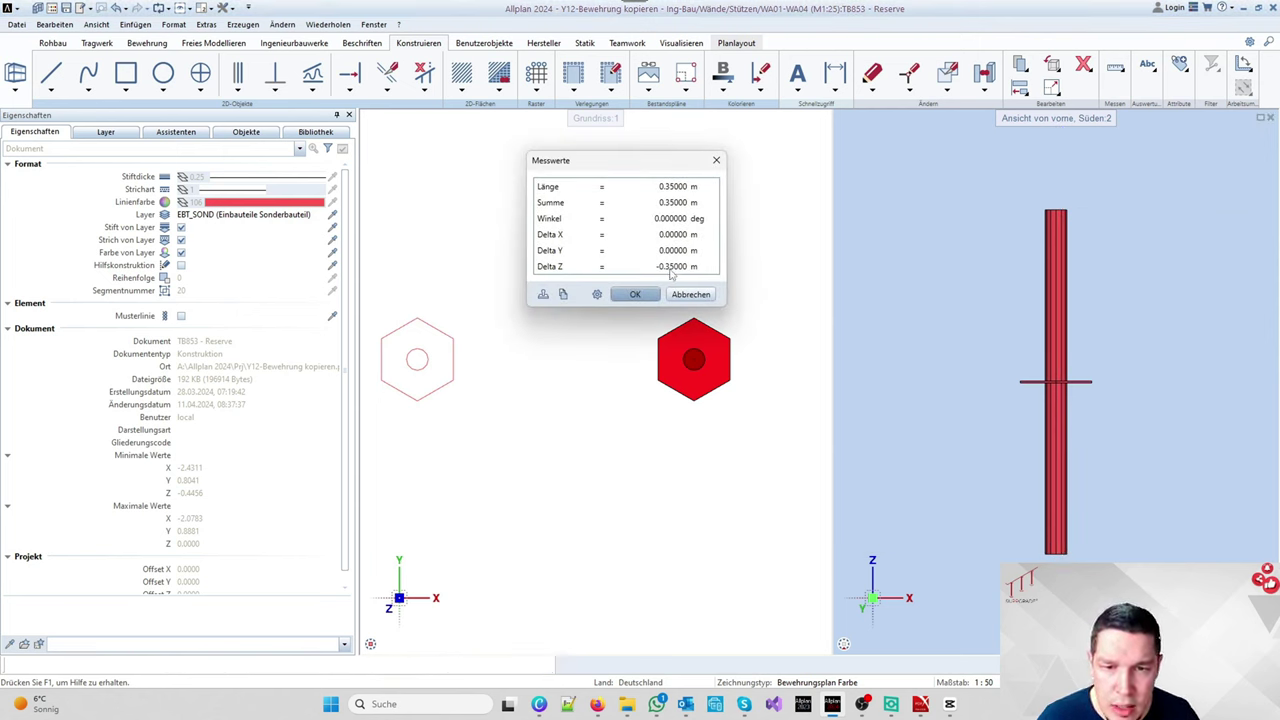
{"action": "left_click", "coordinate": [690, 294]}
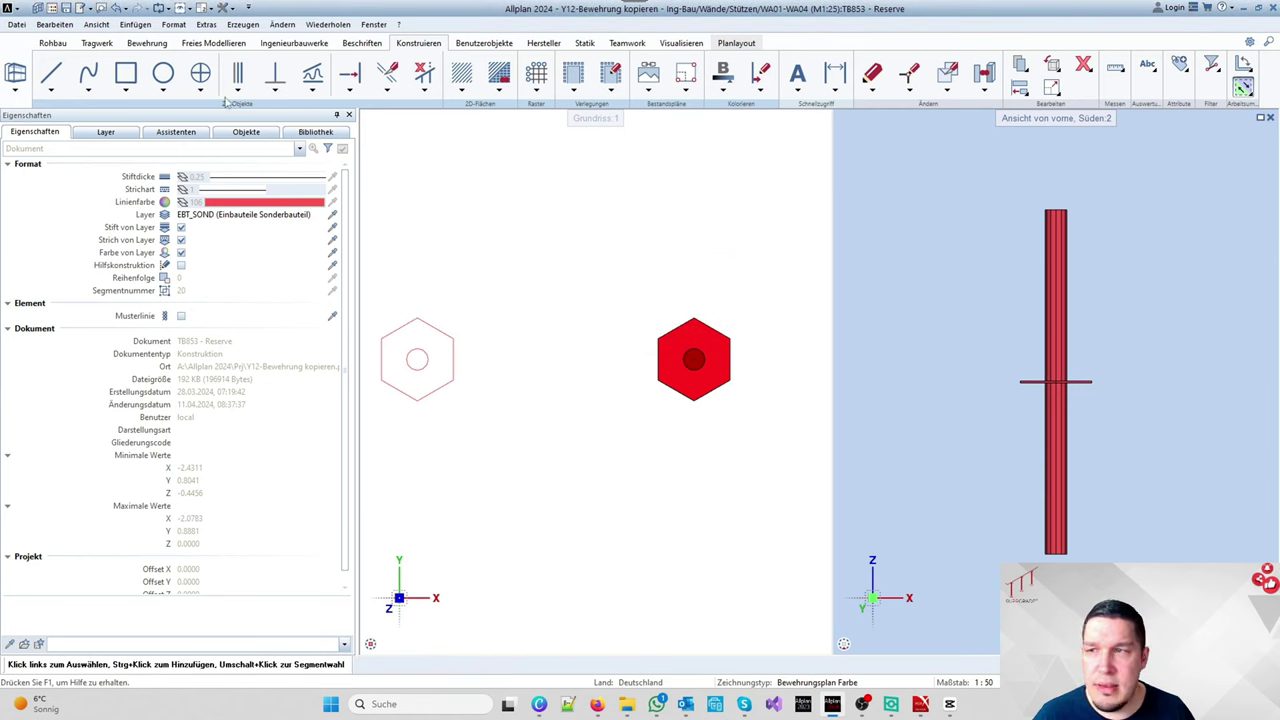
Step: Place a rectangular Füllfläche in colour 100, about 0.02 m wide and 0.35 m high, in the plan beside the hexagons
{"action": "left_click", "coordinate": [134, 90]}
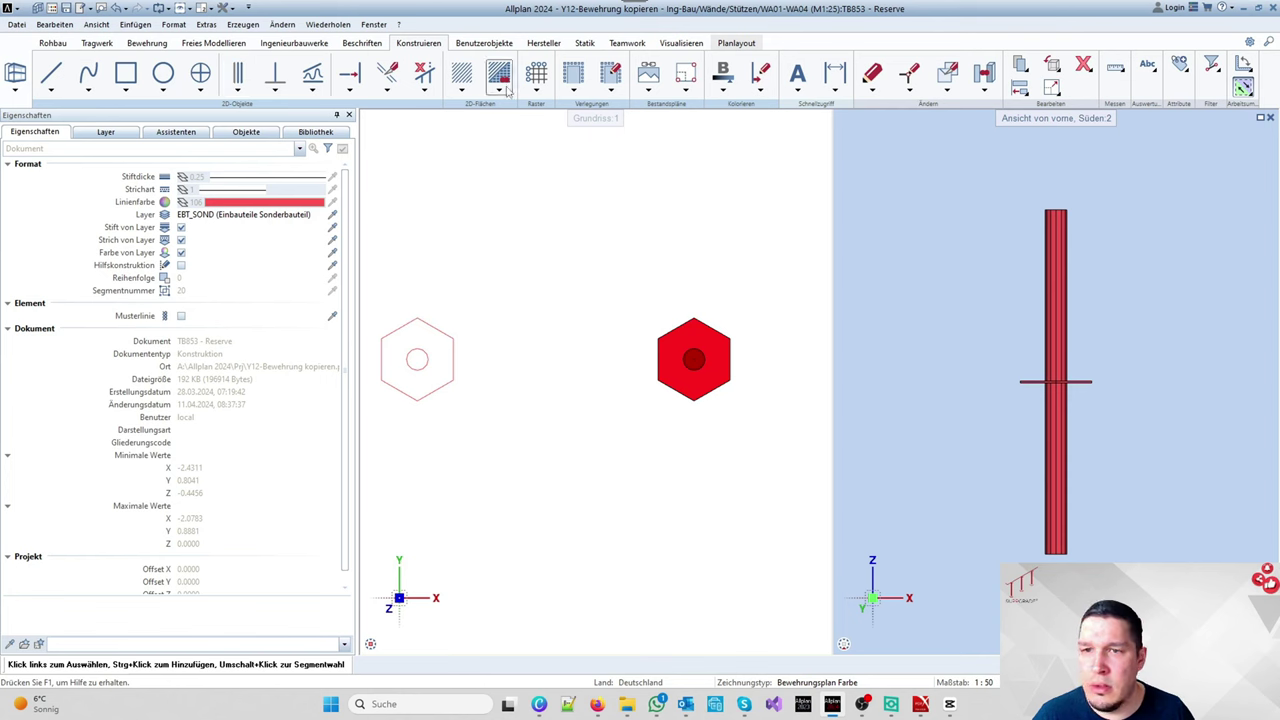
{"action": "left_click", "coordinate": [461, 90]}
{"action": "left_click", "coordinate": [490, 143]}
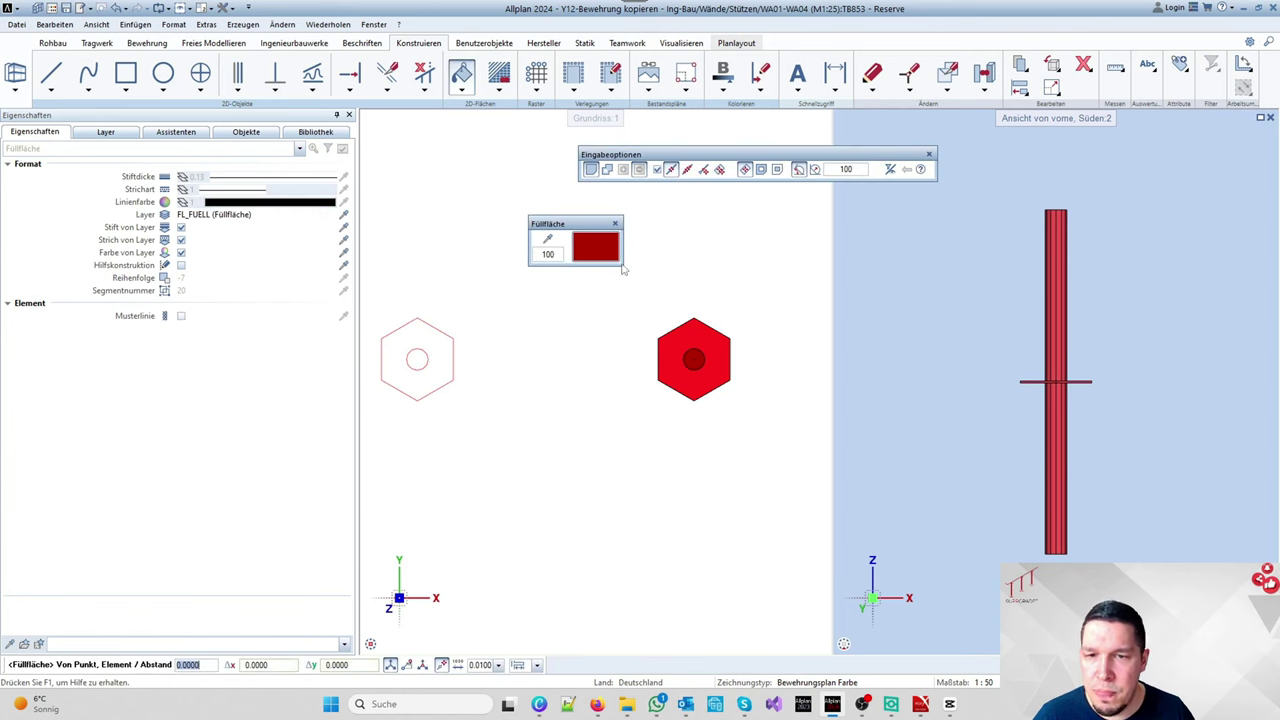
{"action": "scroll", "coordinate": [770, 310], "scroll_direction": "down", "scroll_amount": 2}
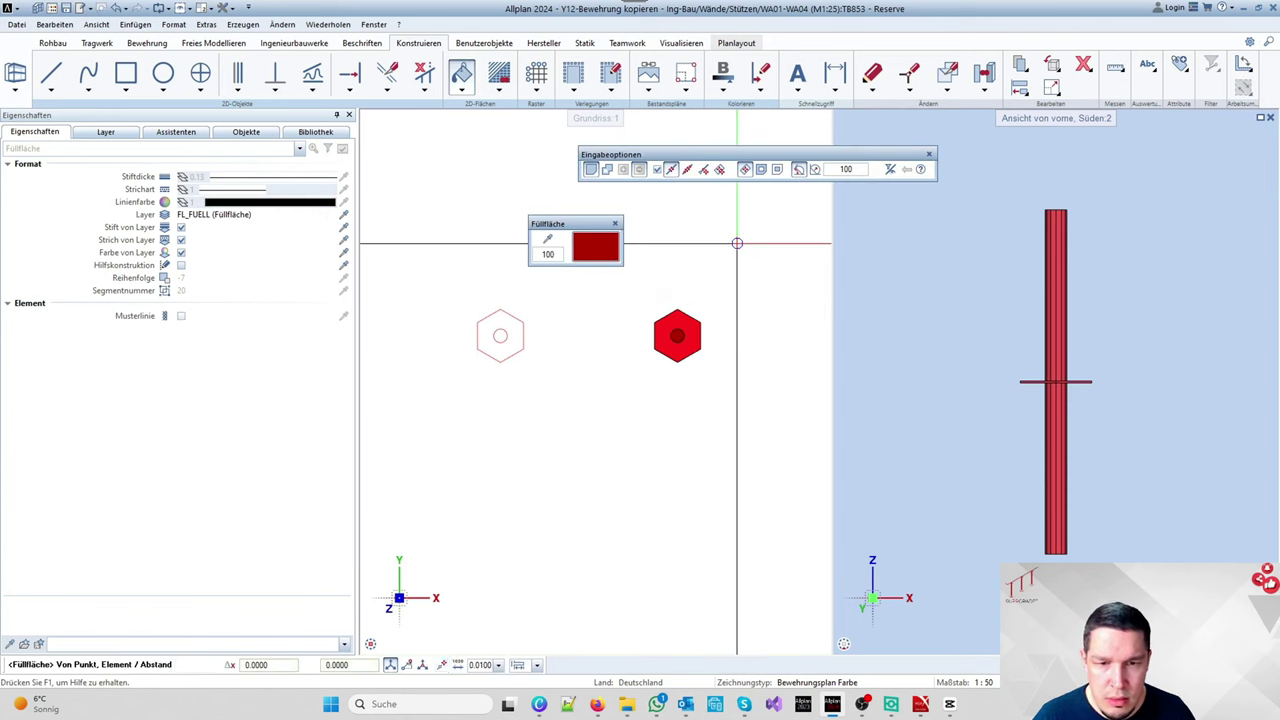
{"action": "left_click", "coordinate": [737, 243]}
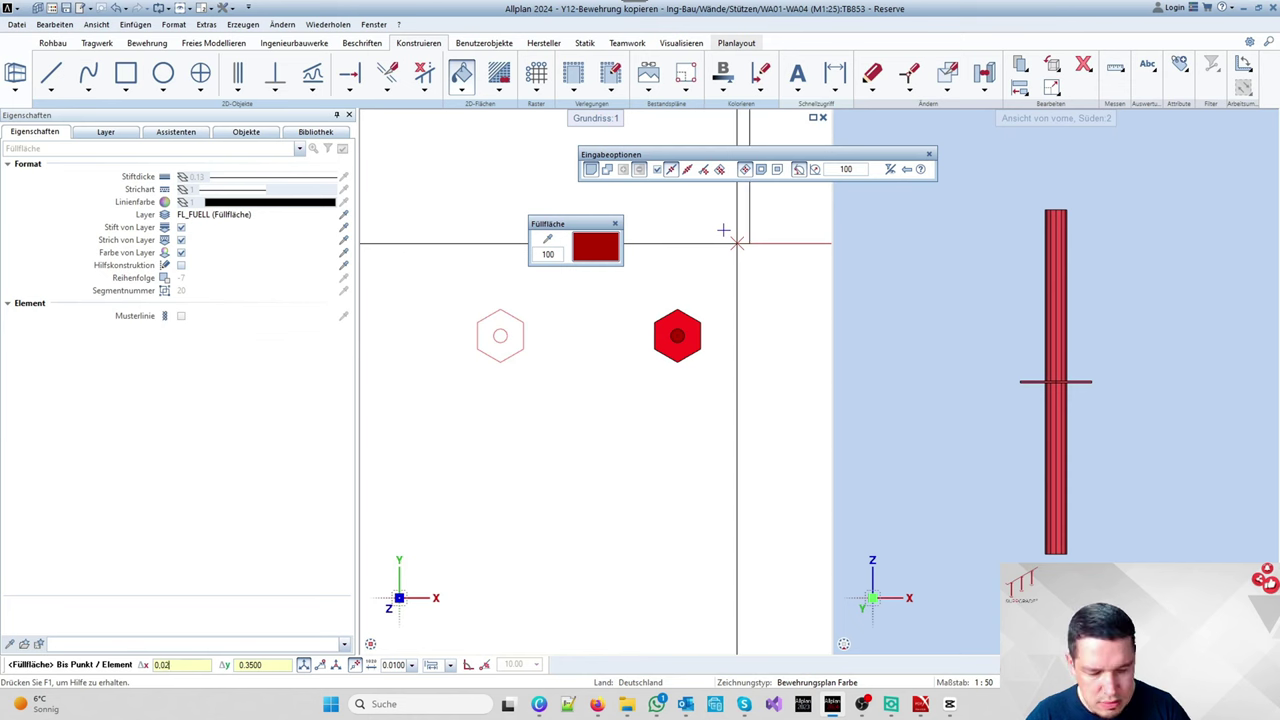
{"action": "scroll", "coordinate": [717, 372], "scroll_direction": "down", "scroll_amount": 3}
{"action": "key", "text": "Escape"}
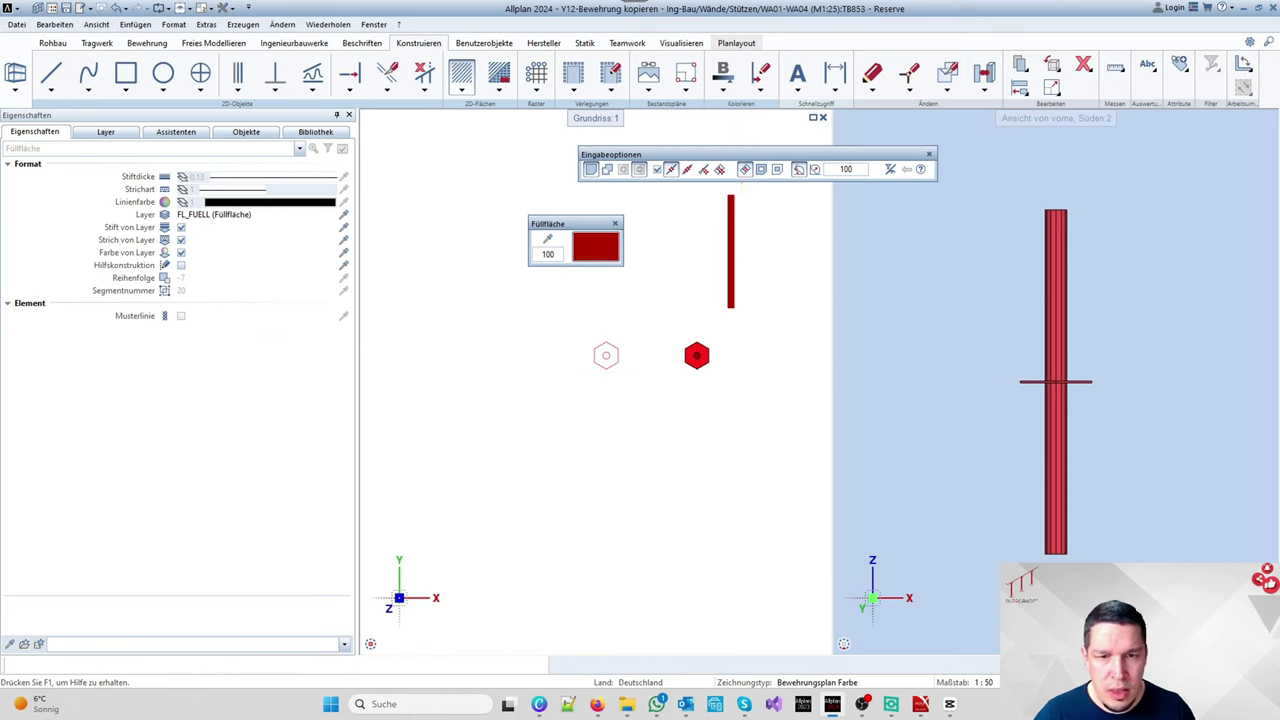
{"action": "scroll", "coordinate": [748, 254], "scroll_direction": "up", "scroll_amount": 3}
{"action": "key", "text": "Escape"}
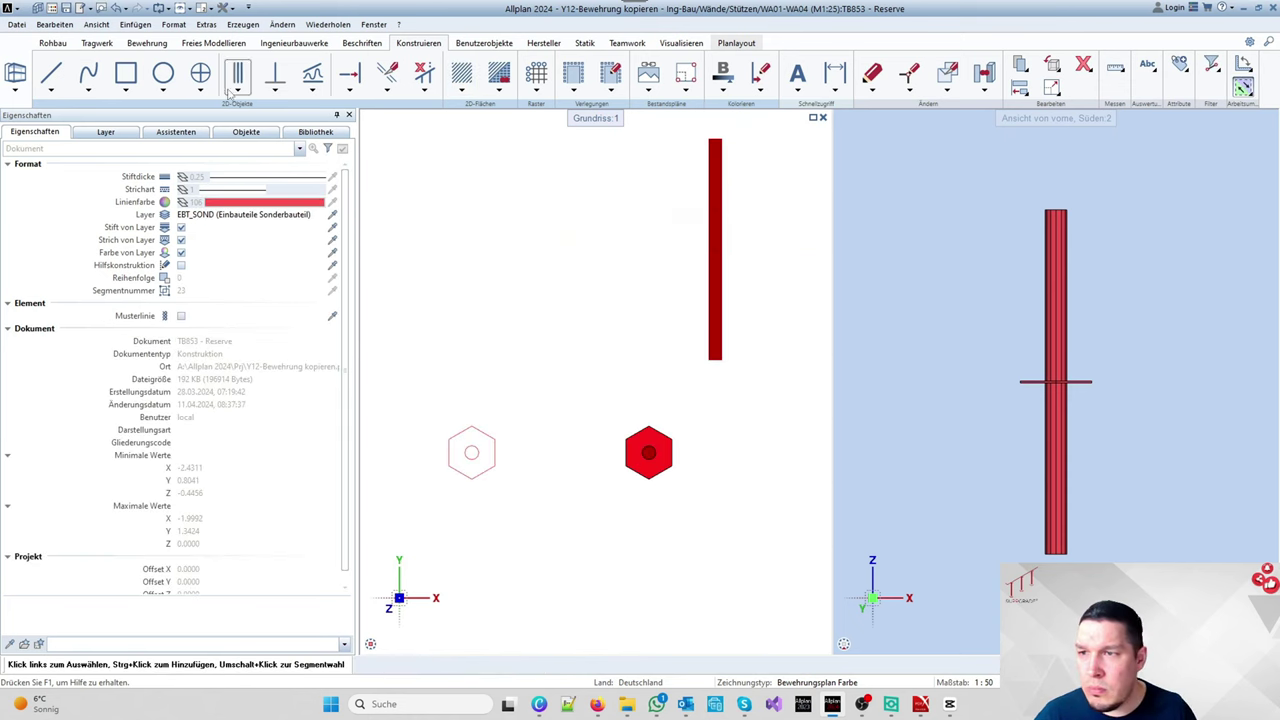
Step: Outline the dark red bar with a Rechteck defined by its diagonal corners
{"action": "left_click", "coordinate": [124, 80]}
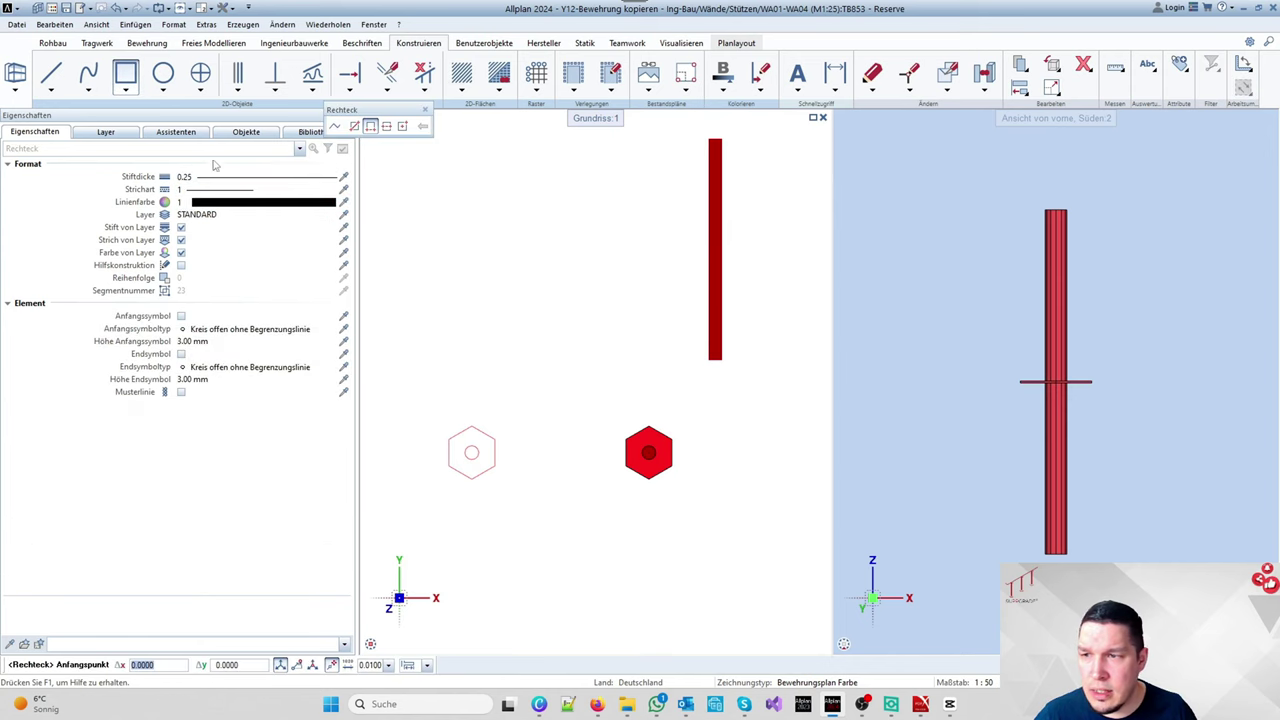
{"action": "left_click", "coordinate": [354, 126]}
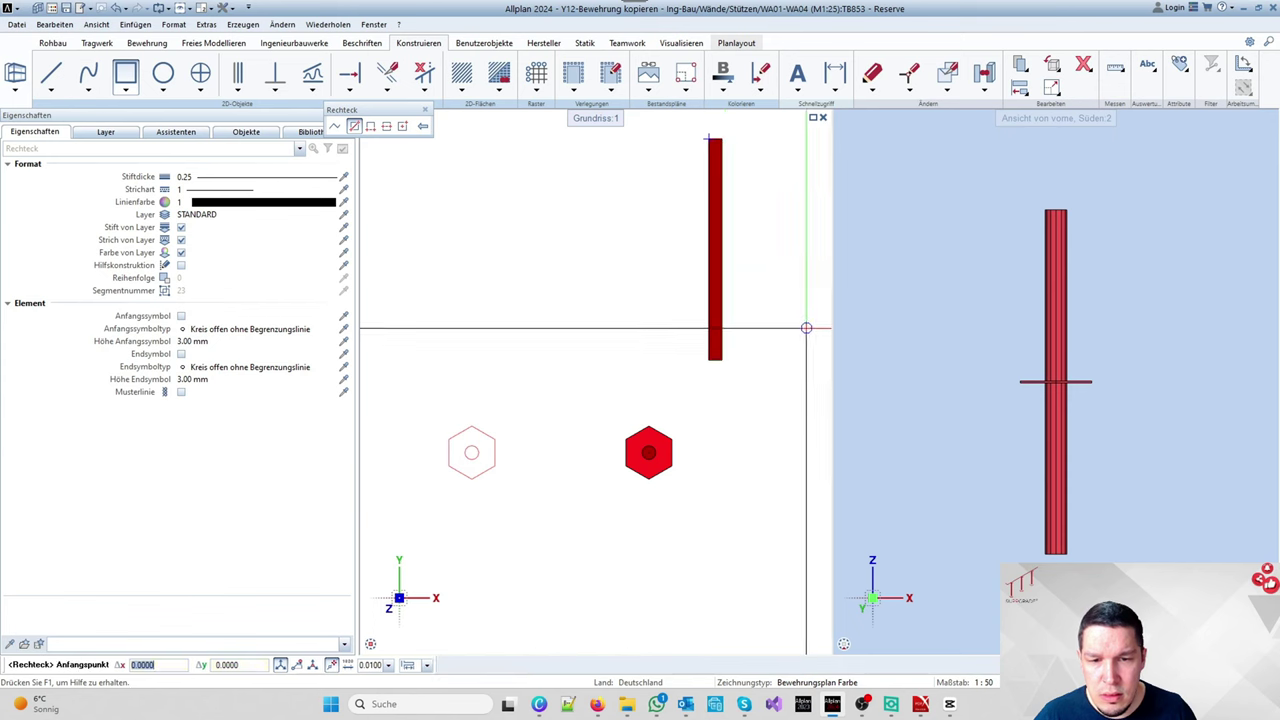
{"action": "key", "text": "Escape"}
{"action": "left_click", "coordinate": [126, 76]}
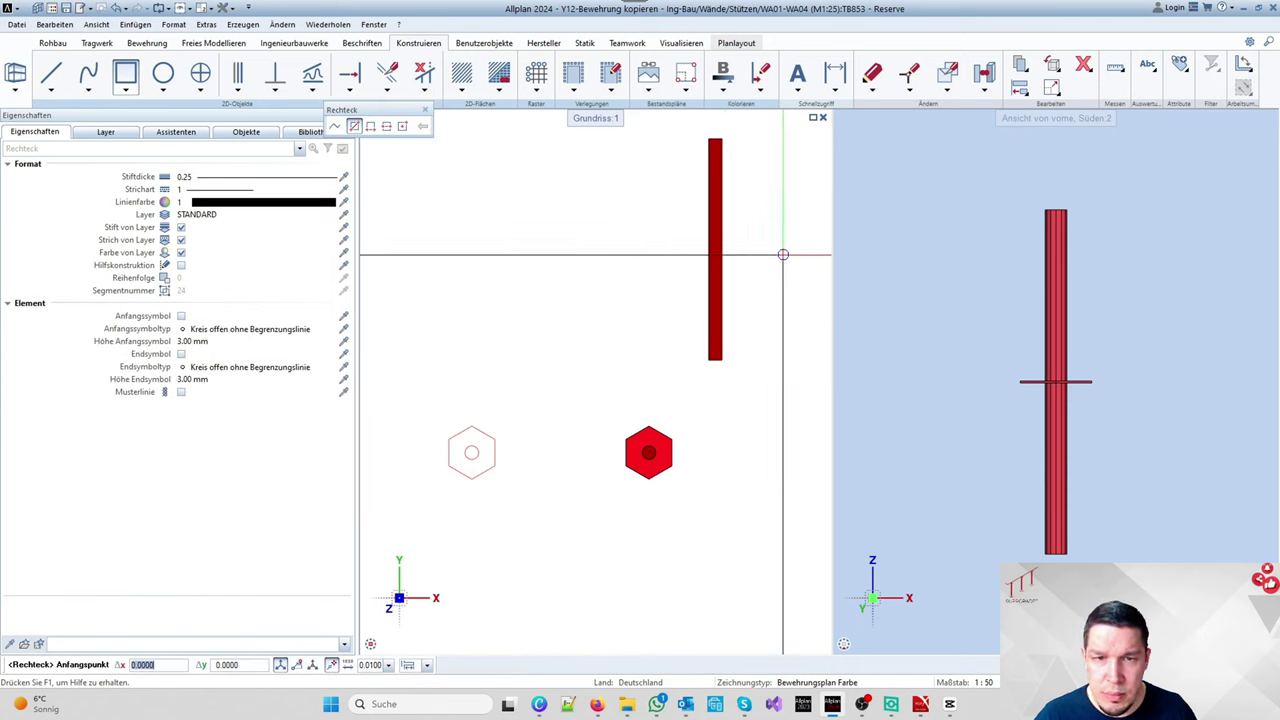
{"action": "key", "text": "Escape"}
Step: Measure the width of the unfilled hexagon in plan between its two vertical edges
{"action": "scroll", "coordinate": [424, 473], "scroll_direction": "up", "scroll_amount": 3}
{"action": "key", "text": "m"}
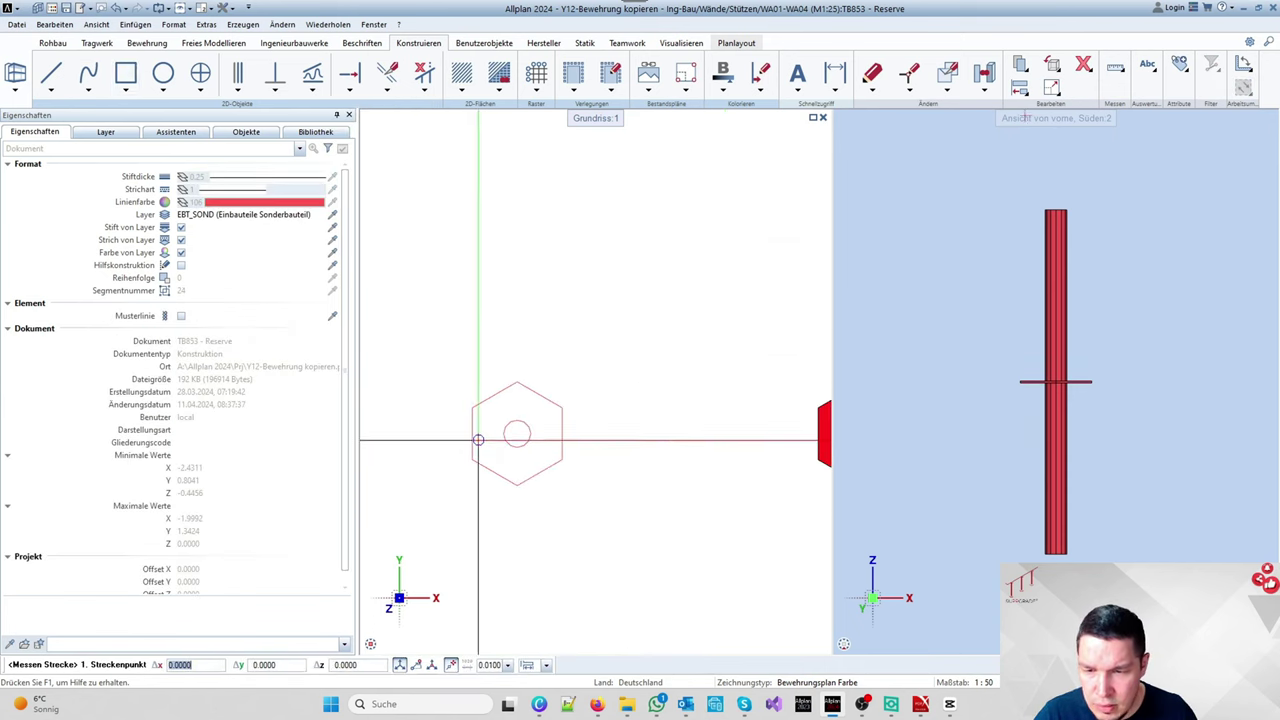
{"action": "left_click", "coordinate": [563, 431]}
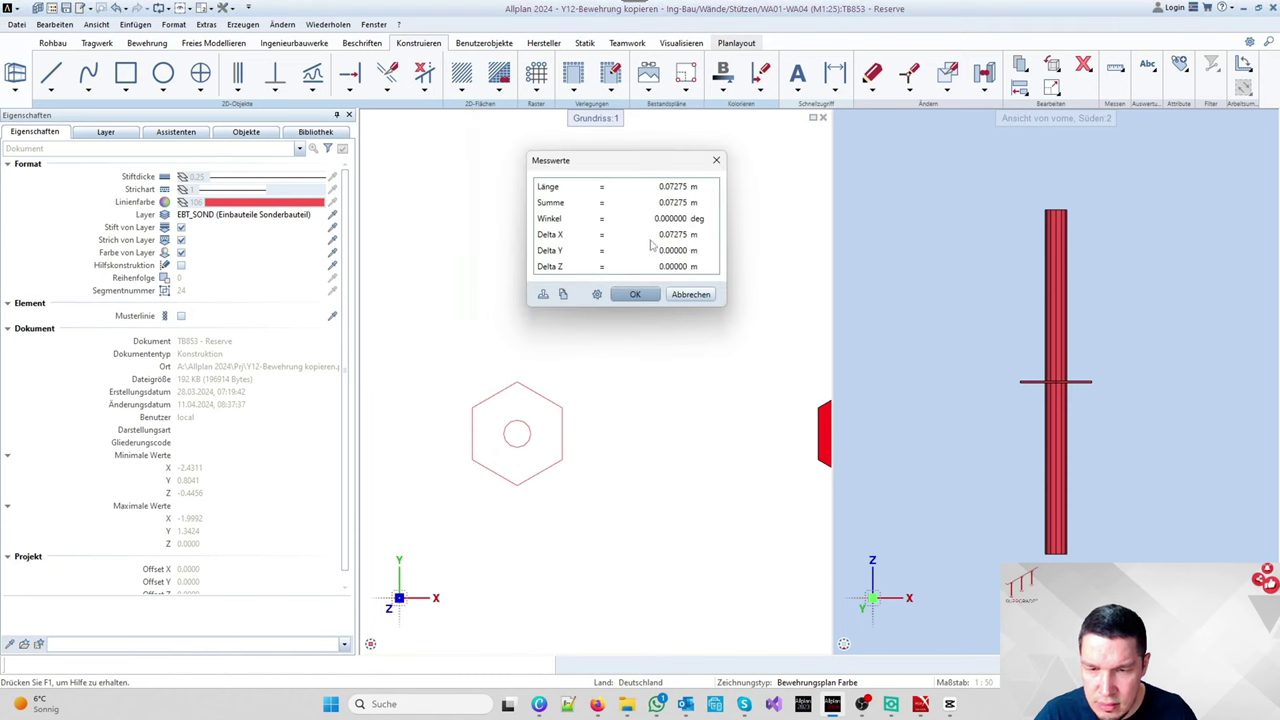
{"action": "left_click", "coordinate": [688, 296]}
{"action": "scroll", "coordinate": [480, 336], "scroll_direction": "down", "scroll_amount": 2}
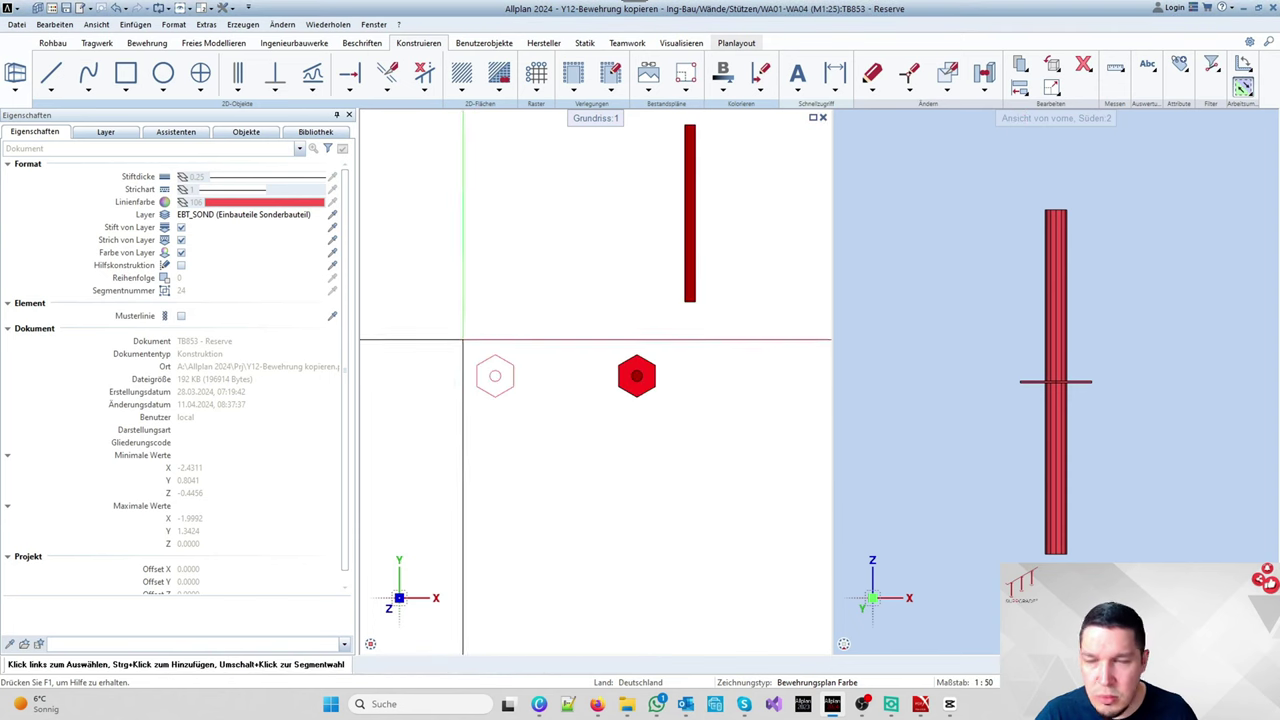
Step: Draw a thin horizontal rectangle 0.07275 m wide for the plate, starting just beside the dark red bar and overlapping it
{"action": "left_click", "coordinate": [125, 73]}
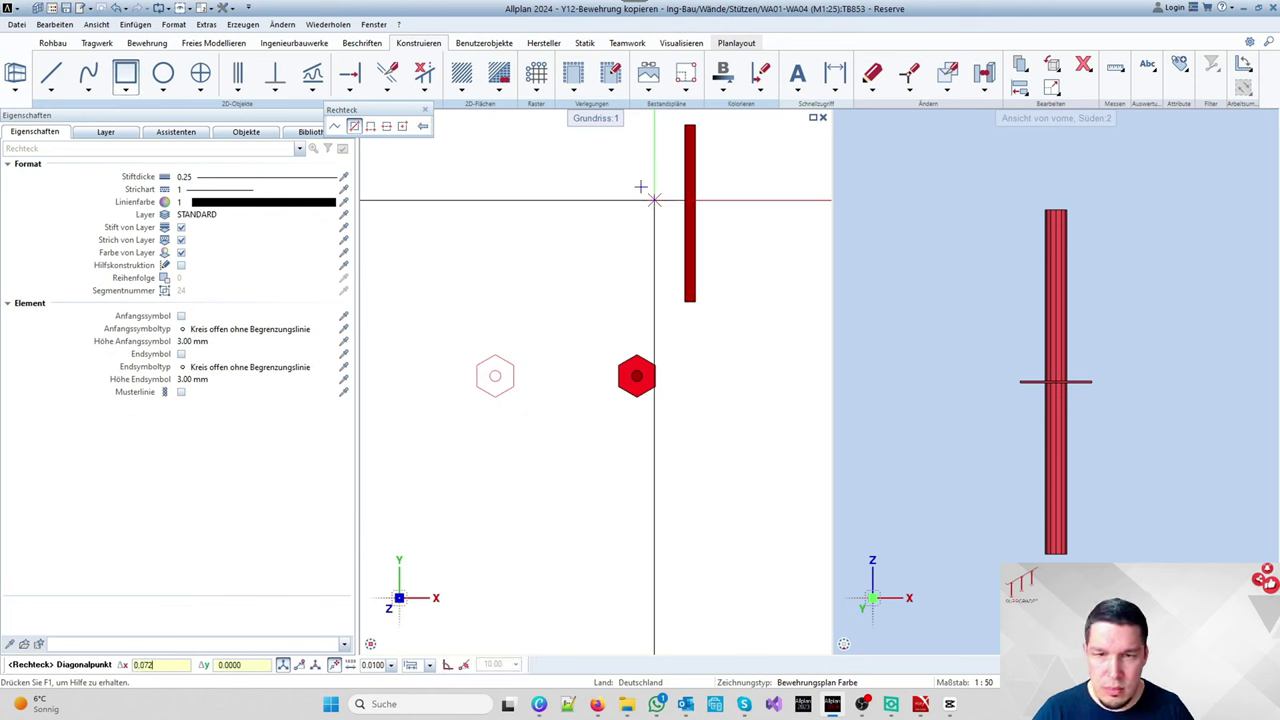
{"action": "type", "text": "0.07275"}
{"action": "key", "text": "Return"}
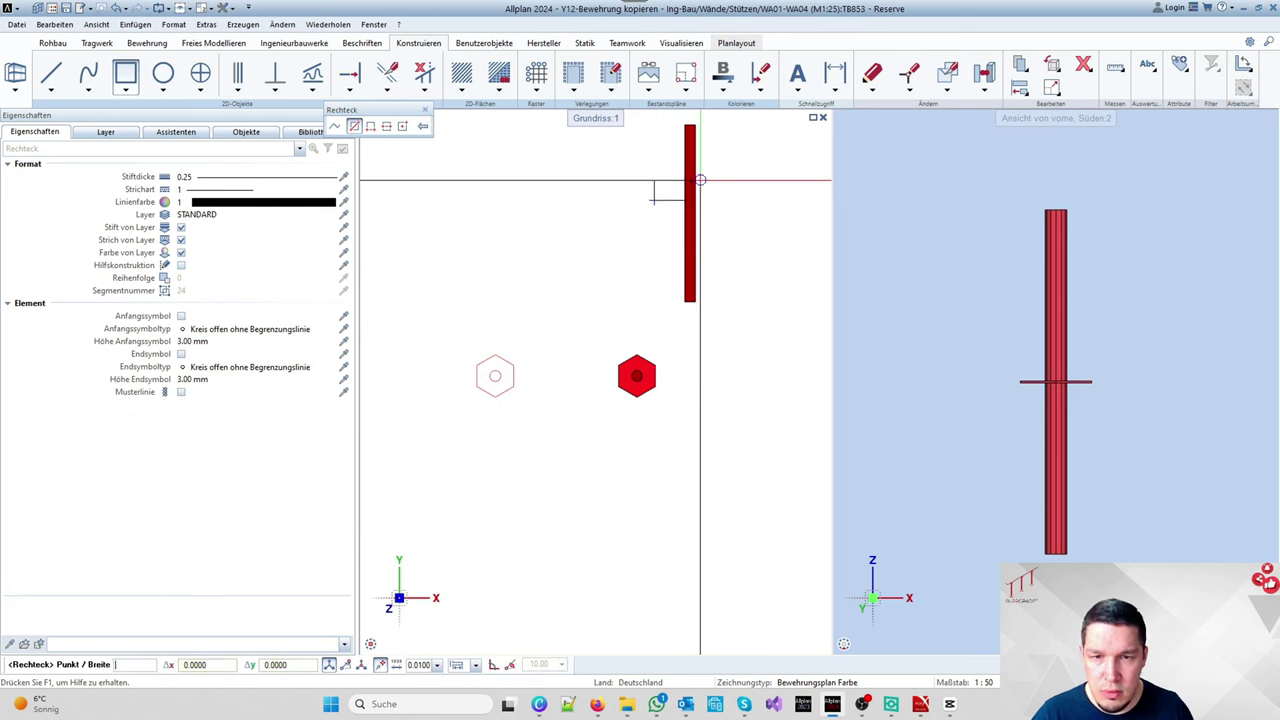
{"action": "scroll", "coordinate": [696, 196], "scroll_direction": "up", "scroll_amount": 7}
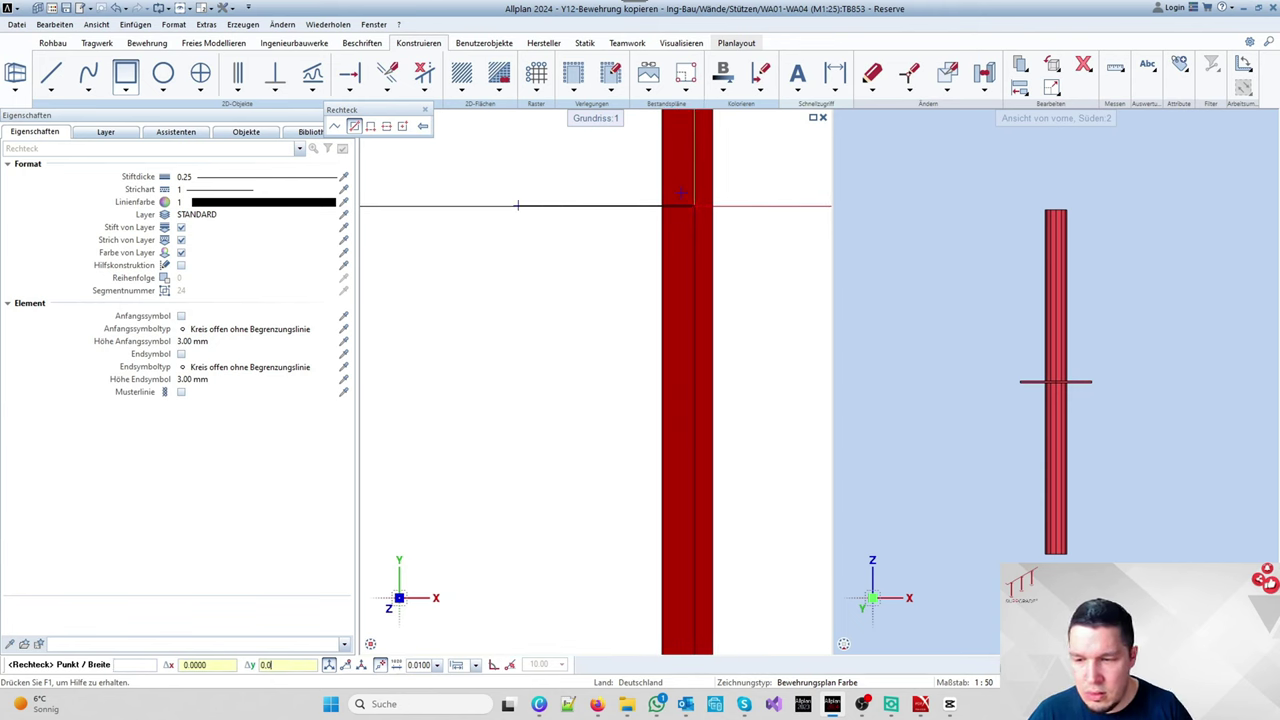
{"action": "key", "text": "Return"}
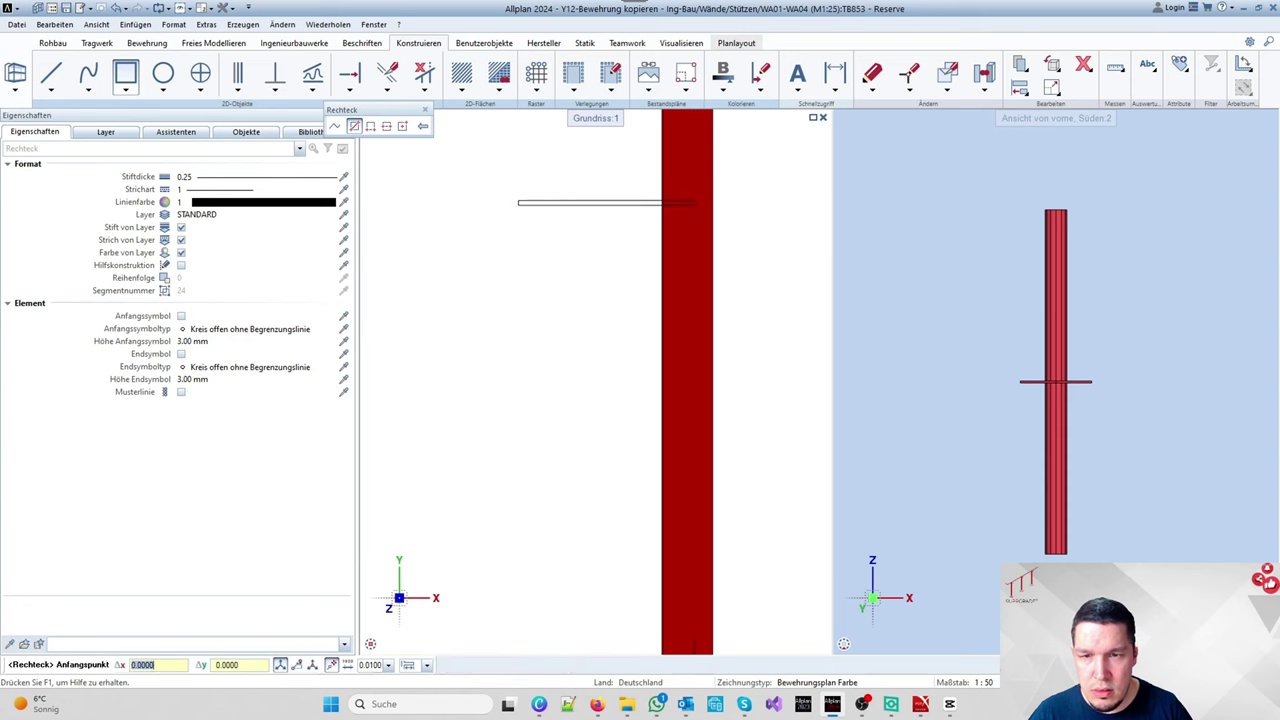
{"action": "scroll", "coordinate": [587, 286], "scroll_direction": "down", "scroll_amount": 3}
{"action": "key", "text": "Escape"}
{"action": "key", "text": "v"}
{"action": "left_click_drag", "start_coordinate": [537, 237], "coordinate": [683, 268]}
{"action": "scroll", "coordinate": [596, 252], "scroll_direction": "up", "scroll_amount": 4}
{"action": "right_click", "coordinate": [485, 233]}
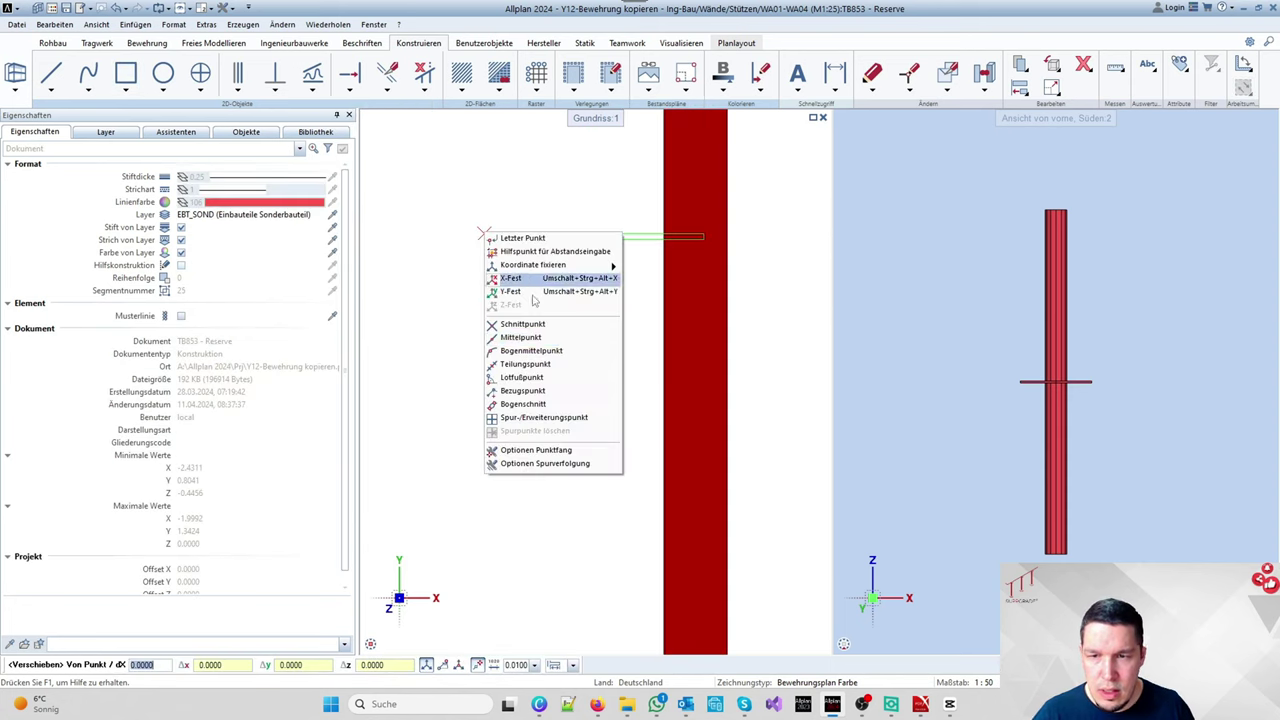
{"action": "left_click", "coordinate": [561, 352]}
{"action": "left_click", "coordinate": [594, 234]}
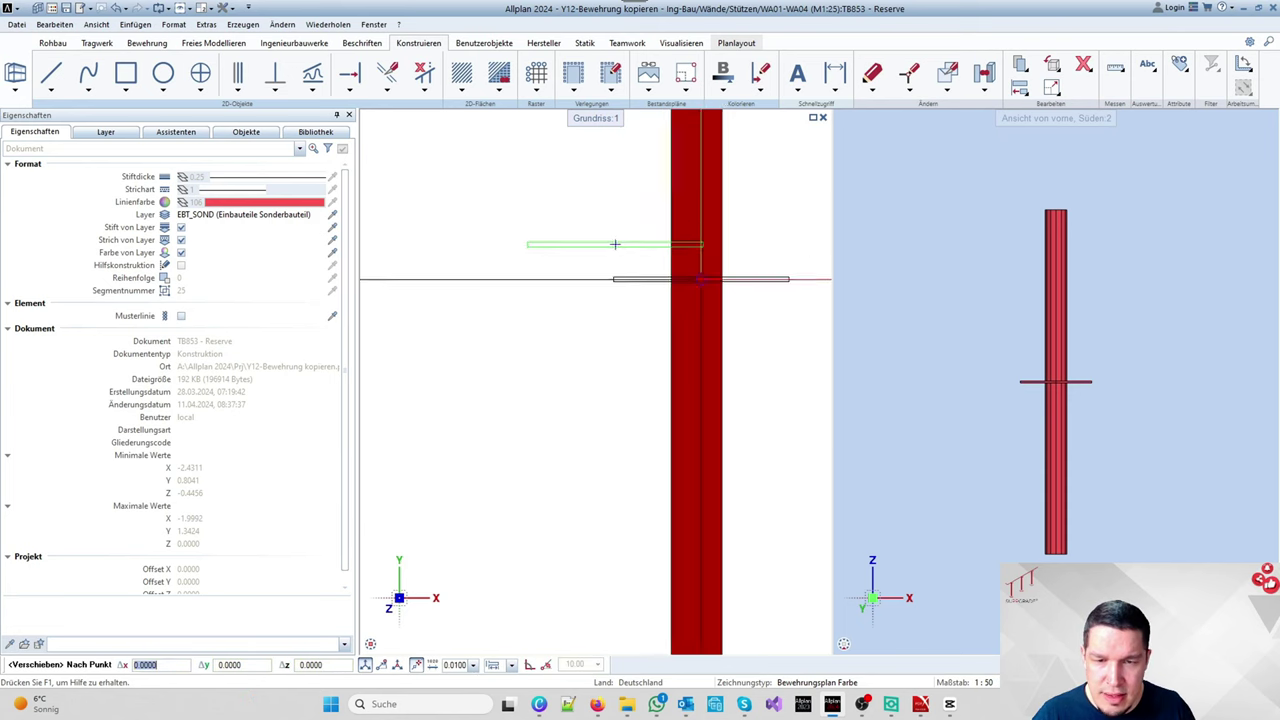
{"action": "scroll", "coordinate": [666, 267], "scroll_direction": "down", "scroll_amount": 3}
{"action": "scroll", "coordinate": [666, 285], "scroll_direction": "down", "scroll_amount": 4}
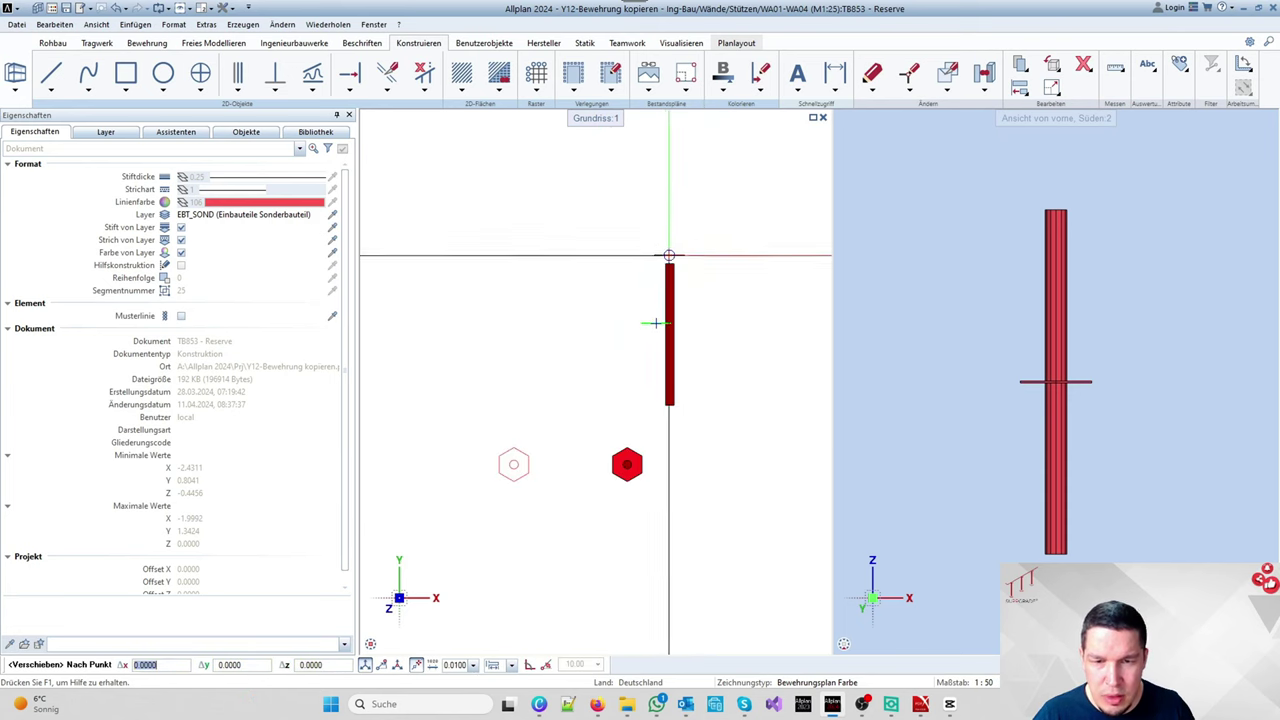
{"action": "scroll", "coordinate": [668, 264], "scroll_direction": "up", "scroll_amount": 4}
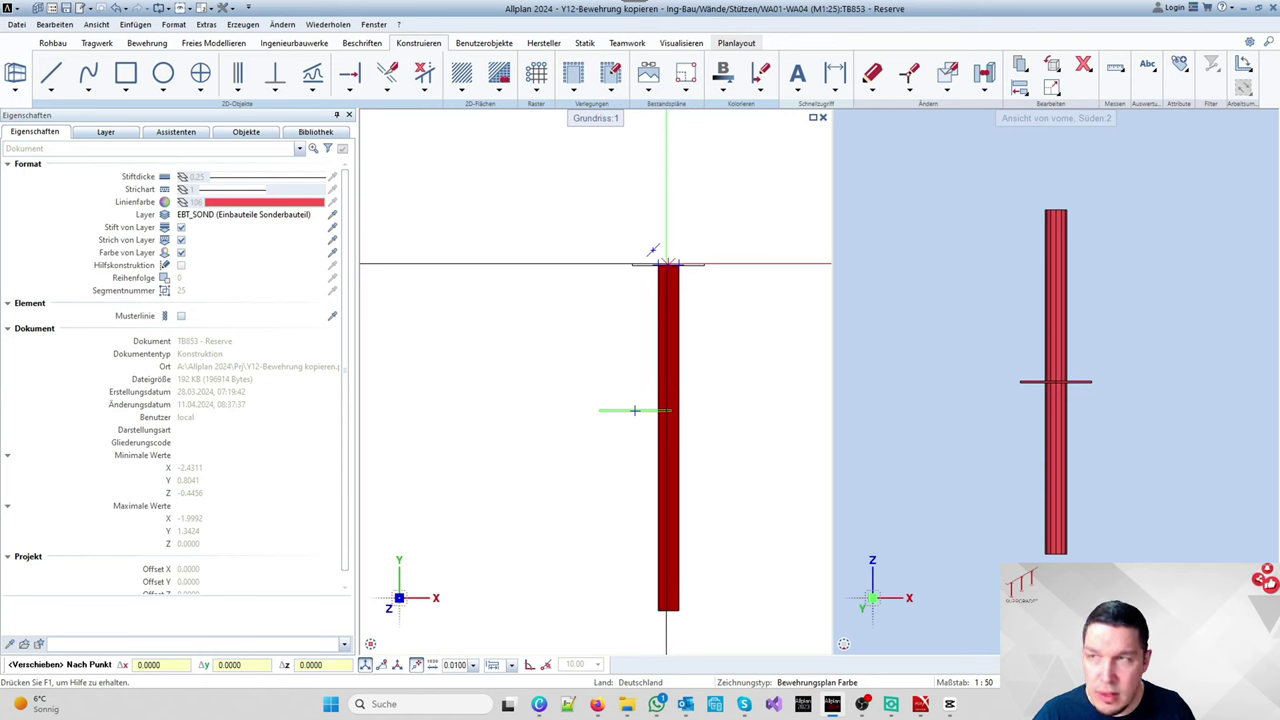
{"action": "right_click", "coordinate": [666, 264]}
{"action": "left_click", "coordinate": [703, 369]}
{"action": "scroll", "coordinate": [660, 260], "scroll_direction": "down", "scroll_amount": 4}
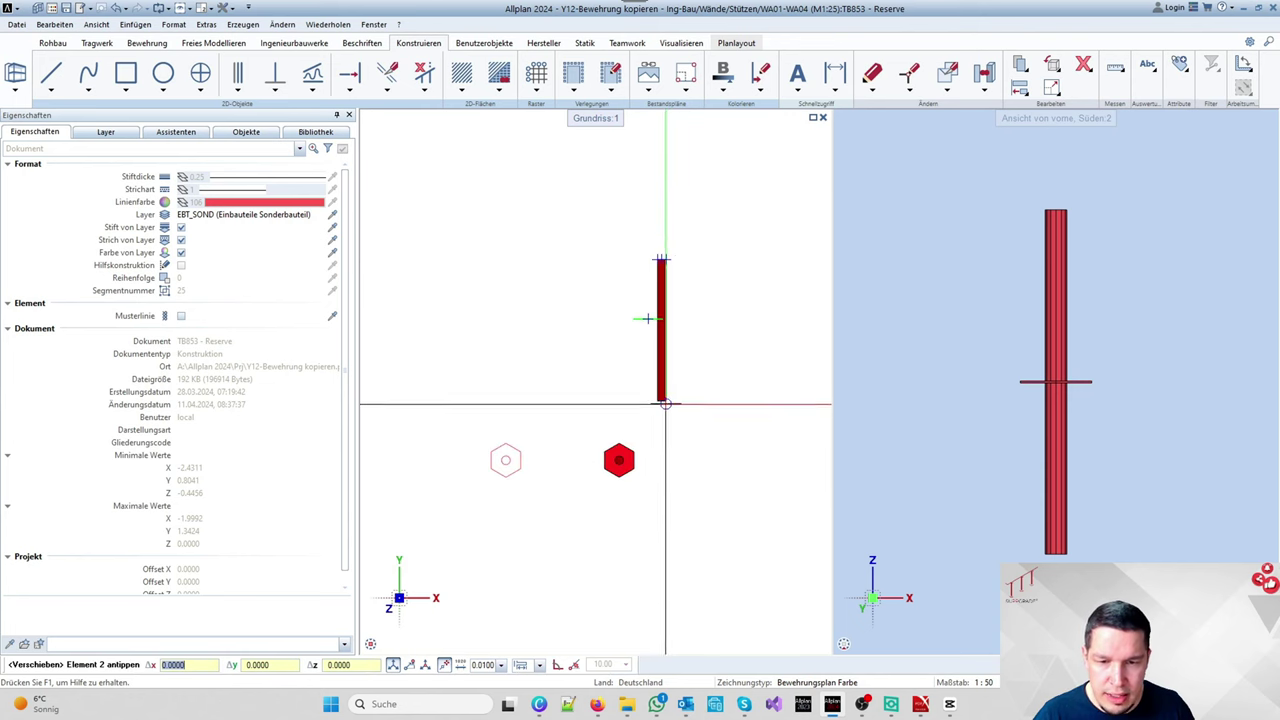
{"action": "scroll", "coordinate": [660, 260], "scroll_direction": "up", "scroll_amount": 4}
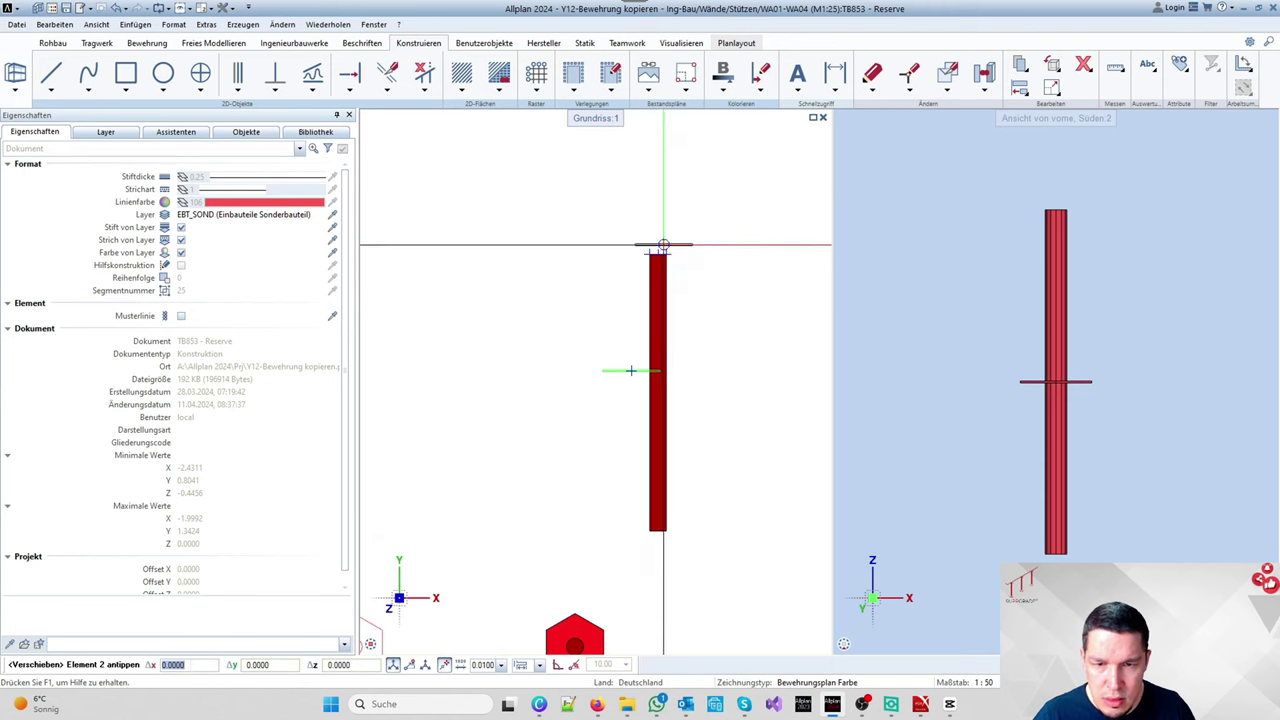
Step: Move the thin plate rectangle from the midpoint of its diagonal to the midpoint of the dark red bar's top edge
{"action": "left_click", "coordinate": [655, 371]}
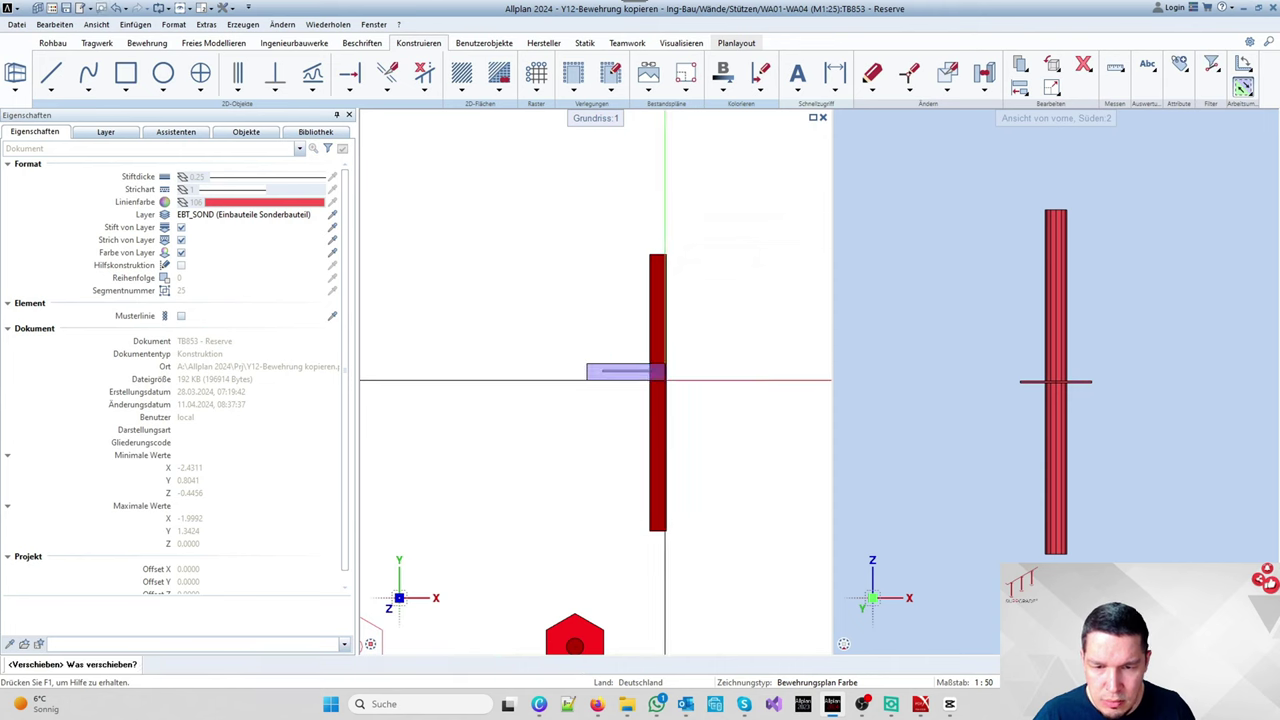
{"action": "left_click", "coordinate": [664, 379]}
{"action": "scroll", "coordinate": [600, 366], "scroll_direction": "up", "scroll_amount": 2}
{"action": "right_click", "coordinate": [591, 359]}
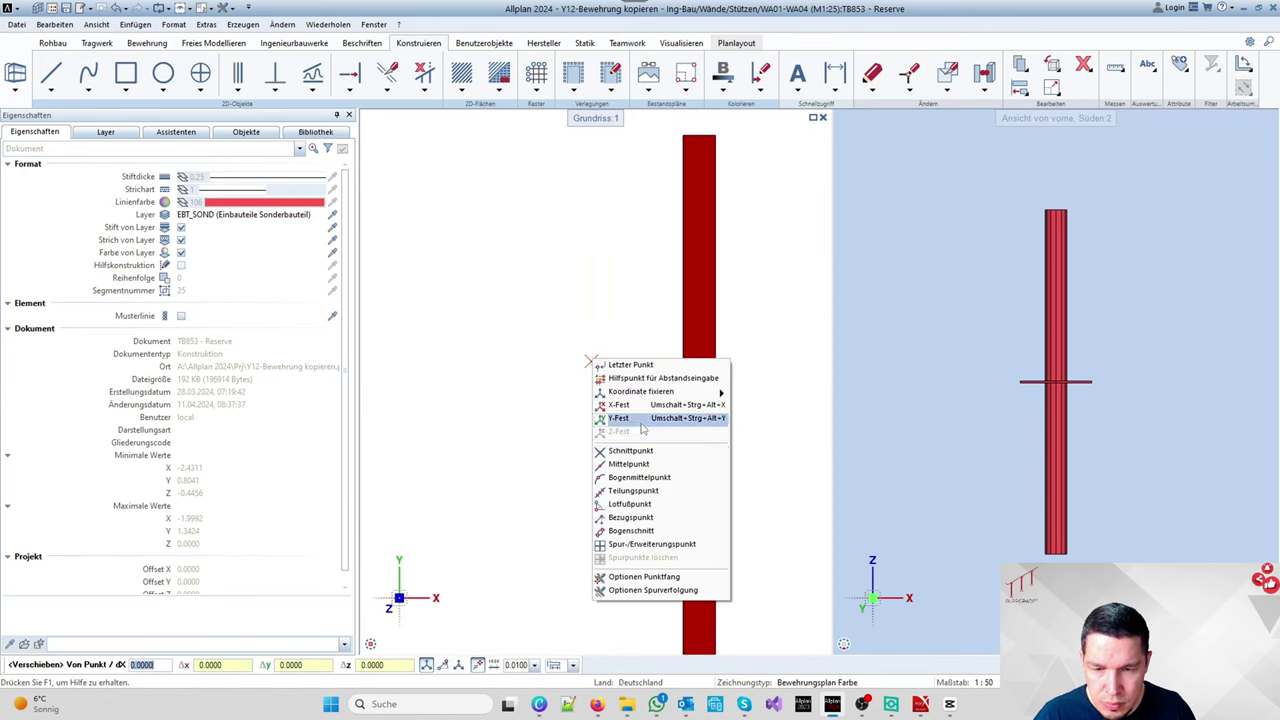
{"action": "left_click", "coordinate": [643, 469]}
{"action": "scroll", "coordinate": [723, 374], "scroll_direction": "up", "scroll_amount": 4}
{"action": "left_click", "coordinate": [681, 355]}
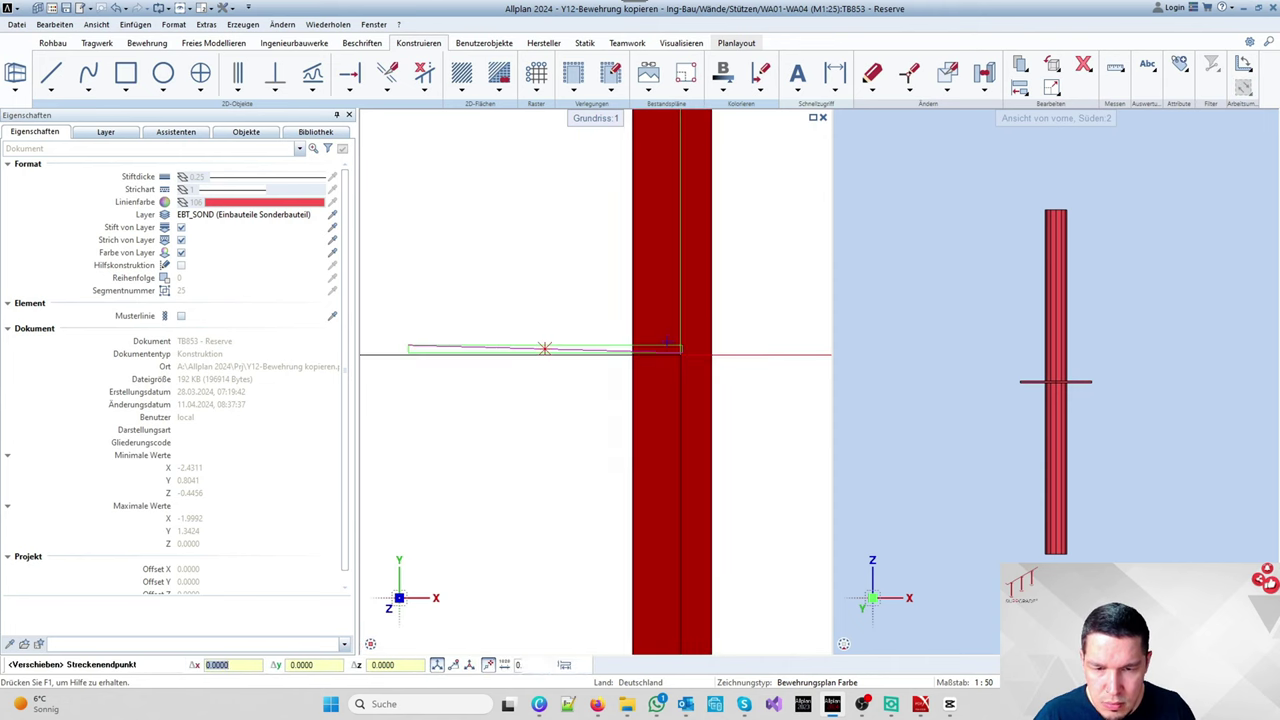
{"action": "scroll", "coordinate": [656, 386], "scroll_direction": "down", "scroll_amount": 5}
{"action": "right_click", "coordinate": [658, 189]}
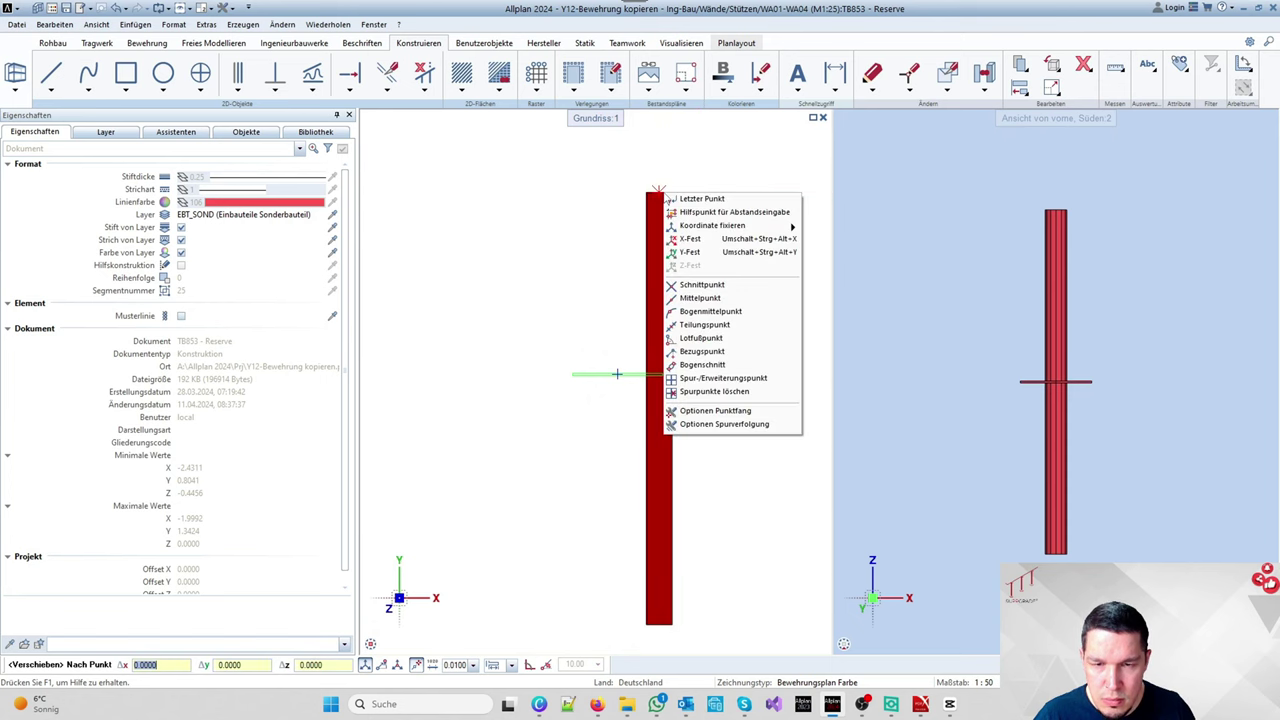
{"action": "left_click", "coordinate": [713, 298]}
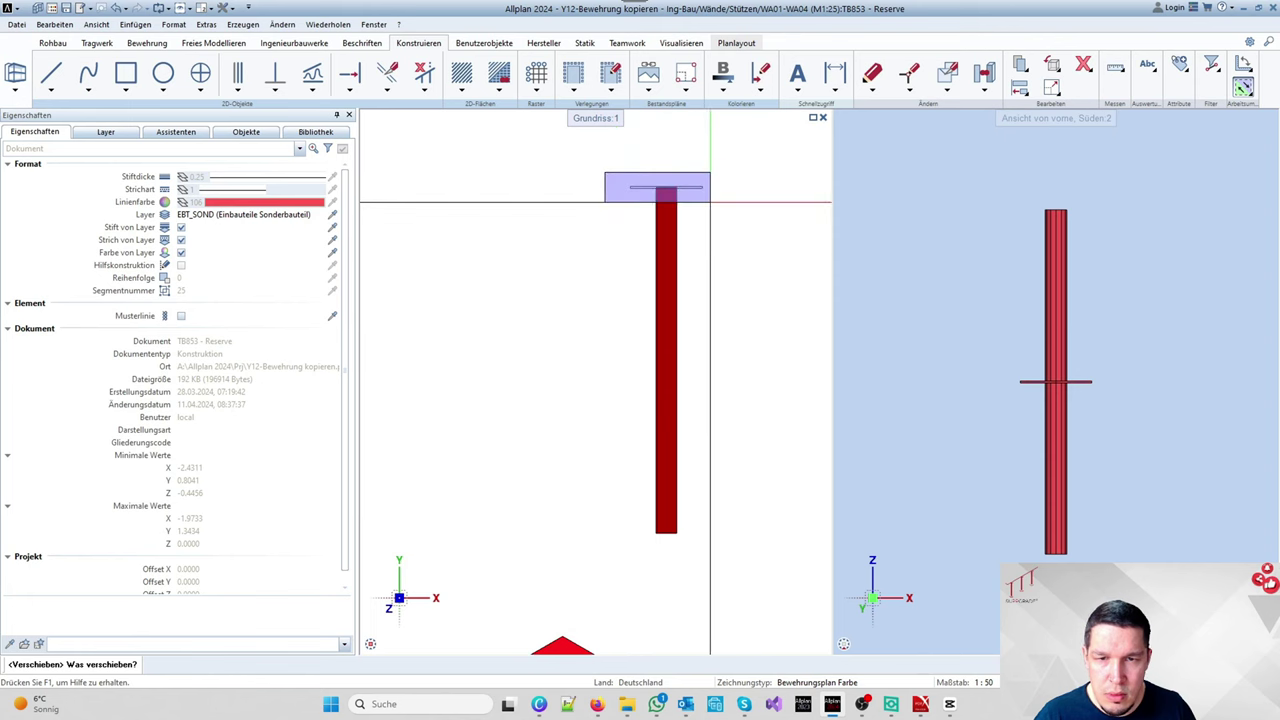
Step: Reposition the plate rectangle by its diagonal midpoint, snapping it again to the midpoint of the bar's top edge
{"action": "scroll", "coordinate": [712, 200], "scroll_direction": "up", "scroll_amount": 3}
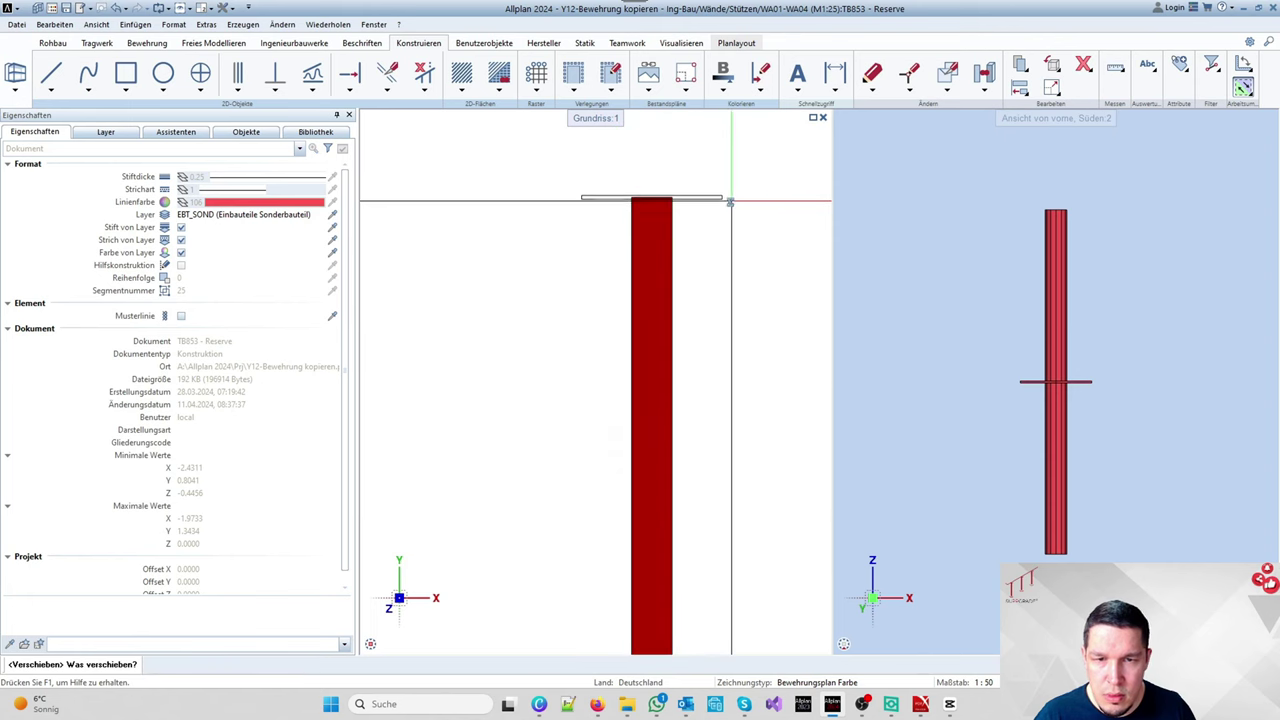
{"action": "left_click", "coordinate": [606, 197]}
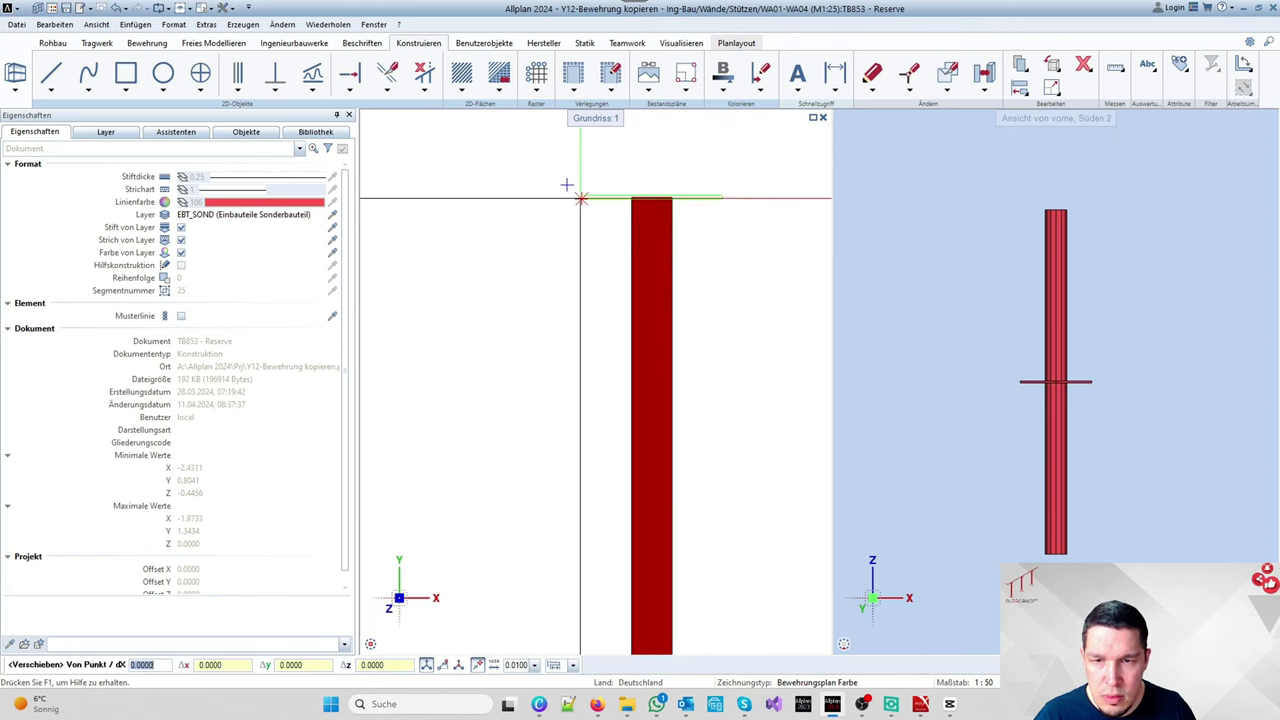
{"action": "right_click", "coordinate": [582, 197]}
{"action": "left_click", "coordinate": [630, 302]}
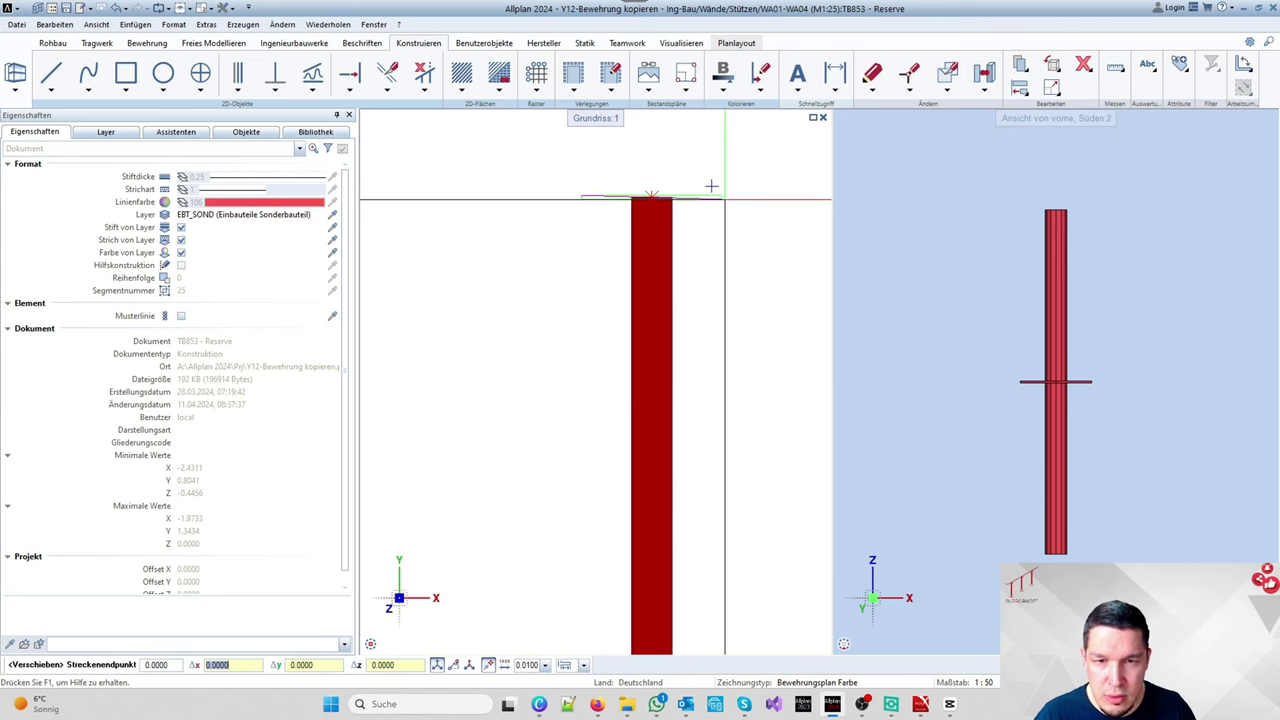
{"action": "left_click", "coordinate": [633, 183]}
{"action": "scroll", "coordinate": [652, 192], "scroll_direction": "up", "scroll_amount": 5}
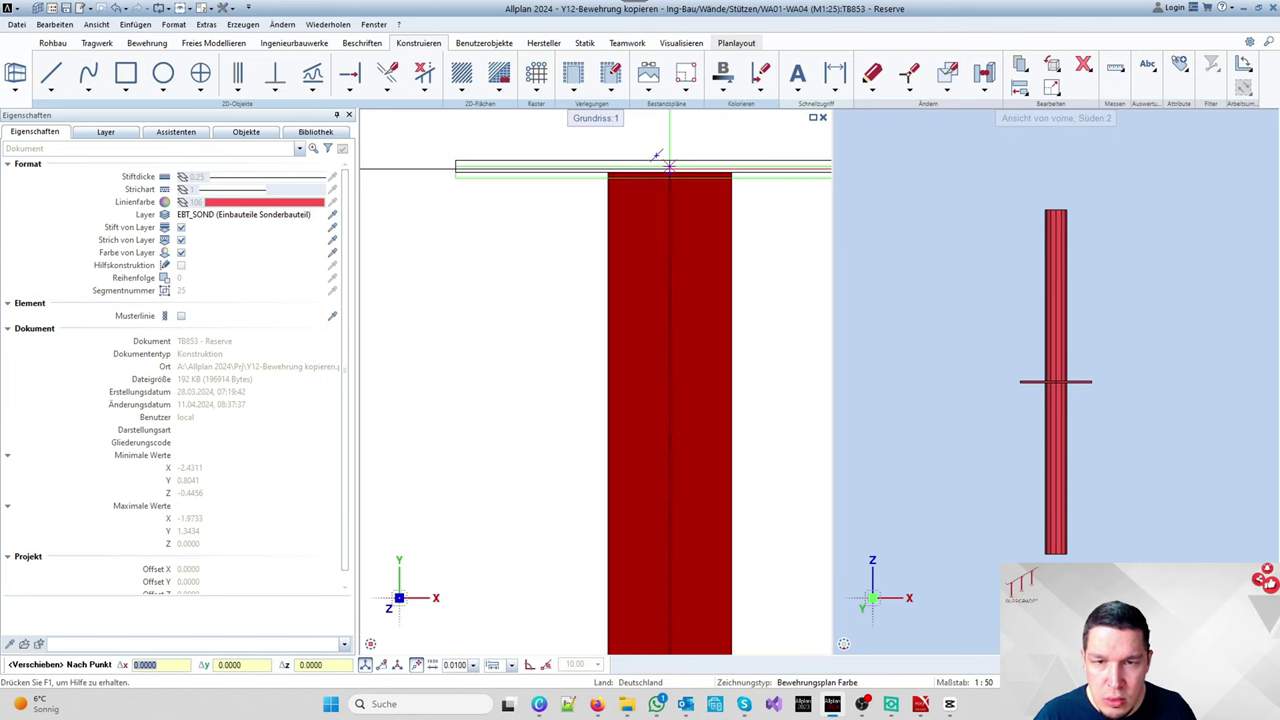
{"action": "scroll", "coordinate": [667, 166], "scroll_direction": "up", "scroll_amount": 3}
{"action": "right_click", "coordinate": [668, 163]}
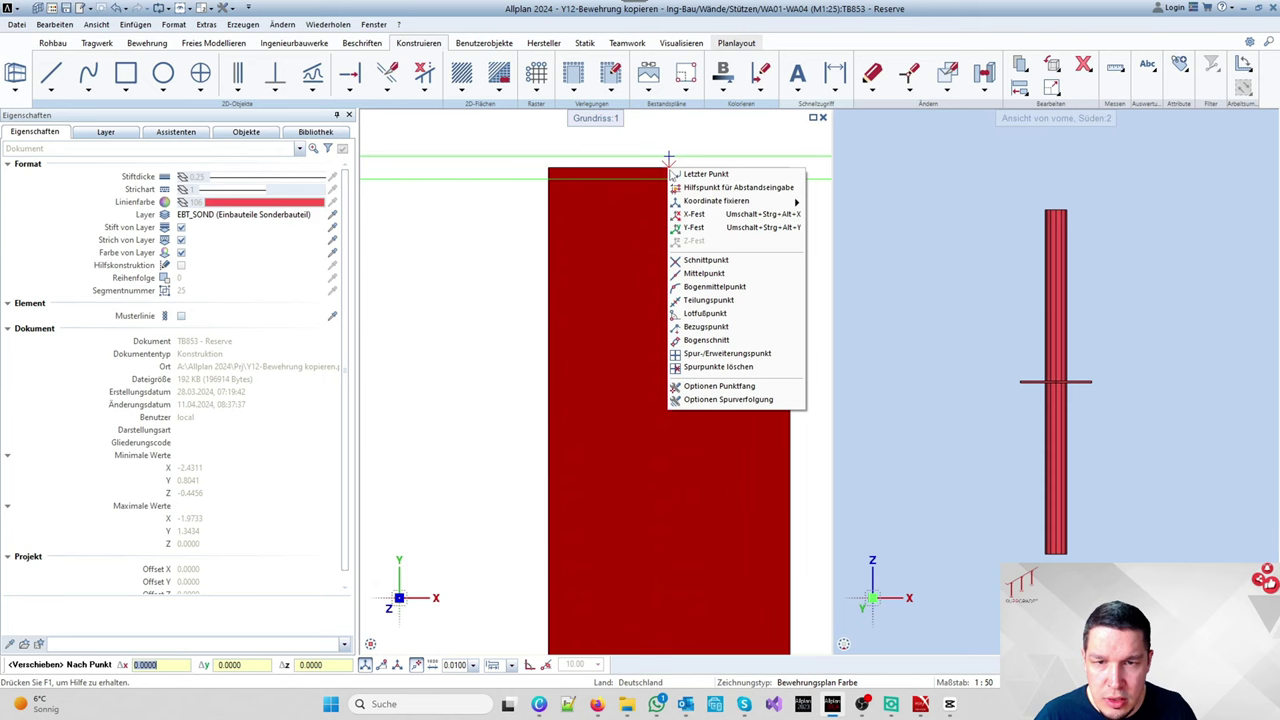
{"action": "left_click", "coordinate": [718, 274]}
{"action": "left_click", "coordinate": [655, 170]}
Step: Measure the 3D dowel's length in the front view and move the dark red bar by 0.3500/2 in Y across the plate
{"action": "scroll", "coordinate": [647, 167], "scroll_direction": "down", "scroll_amount": 3}
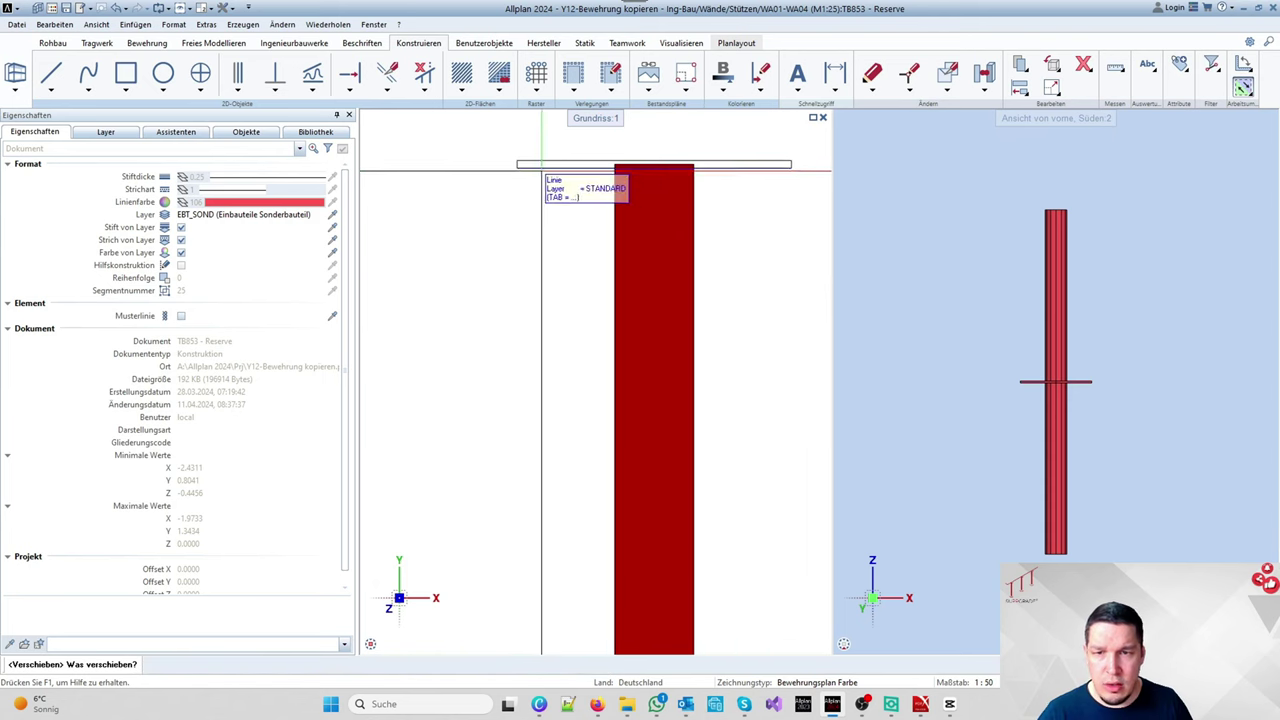
{"action": "scroll", "coordinate": [542, 170], "scroll_direction": "down", "scroll_amount": 4}
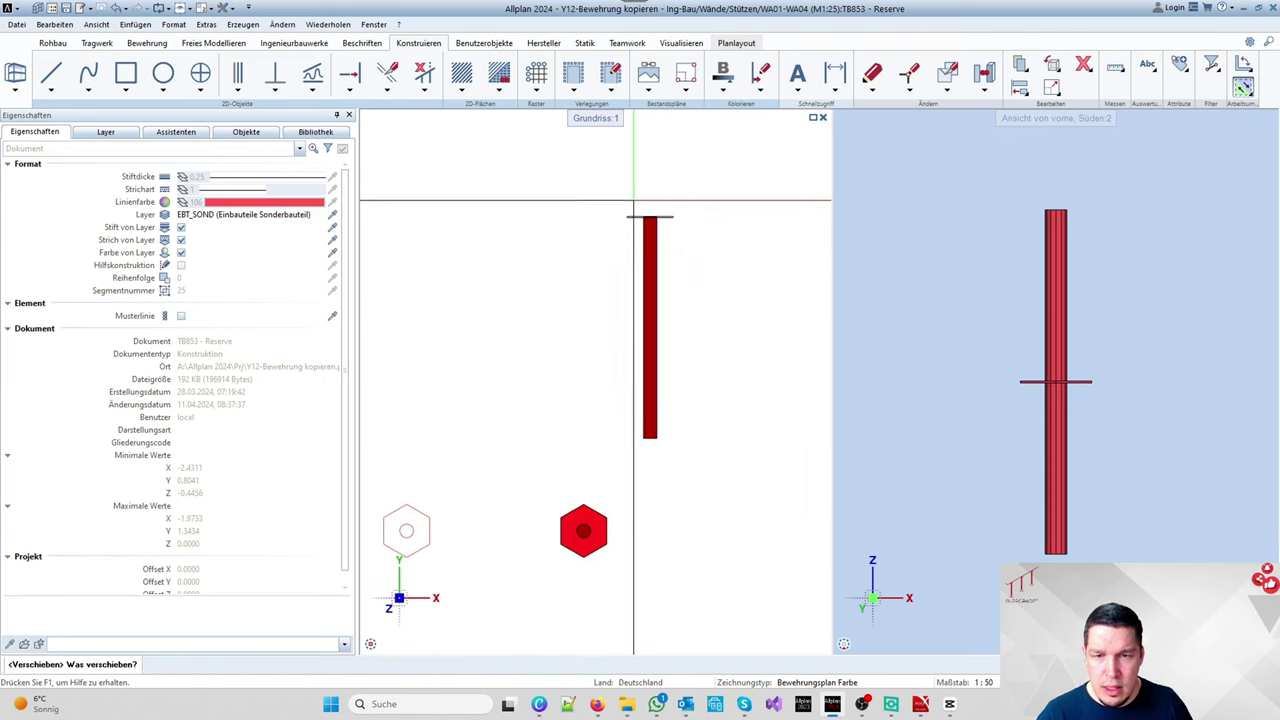
{"action": "left_click_drag", "start_coordinate": [633, 201], "coordinate": [668, 460]}
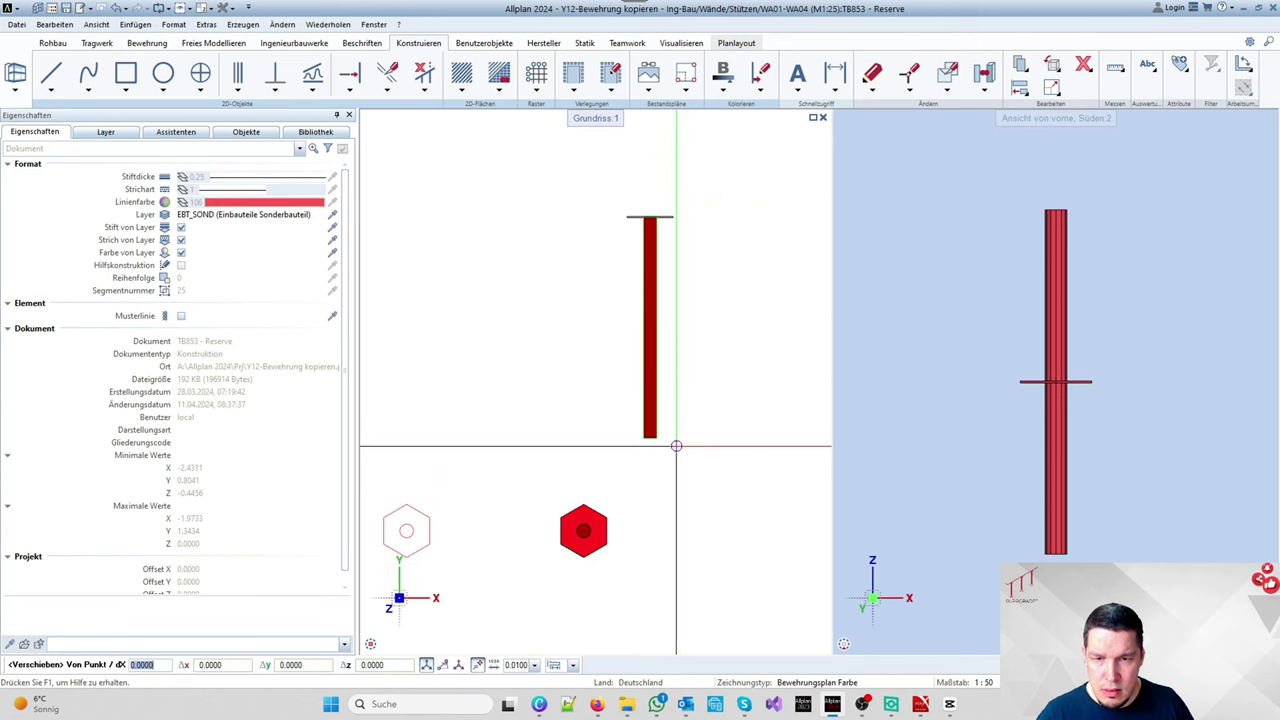
{"action": "left_click", "coordinate": [676, 446]}
{"action": "type", "text": "0.3"}
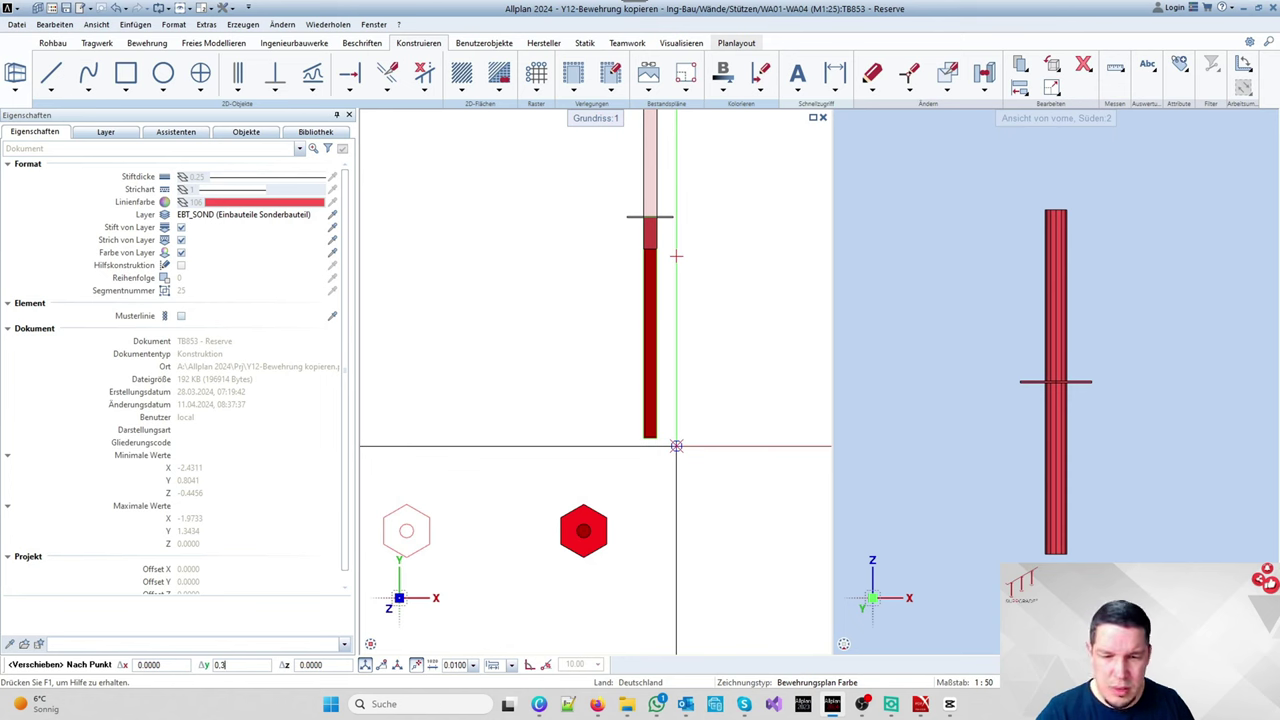
{"action": "left_click", "coordinate": [1115, 66]}
{"action": "left_click", "coordinate": [1041, 194]}
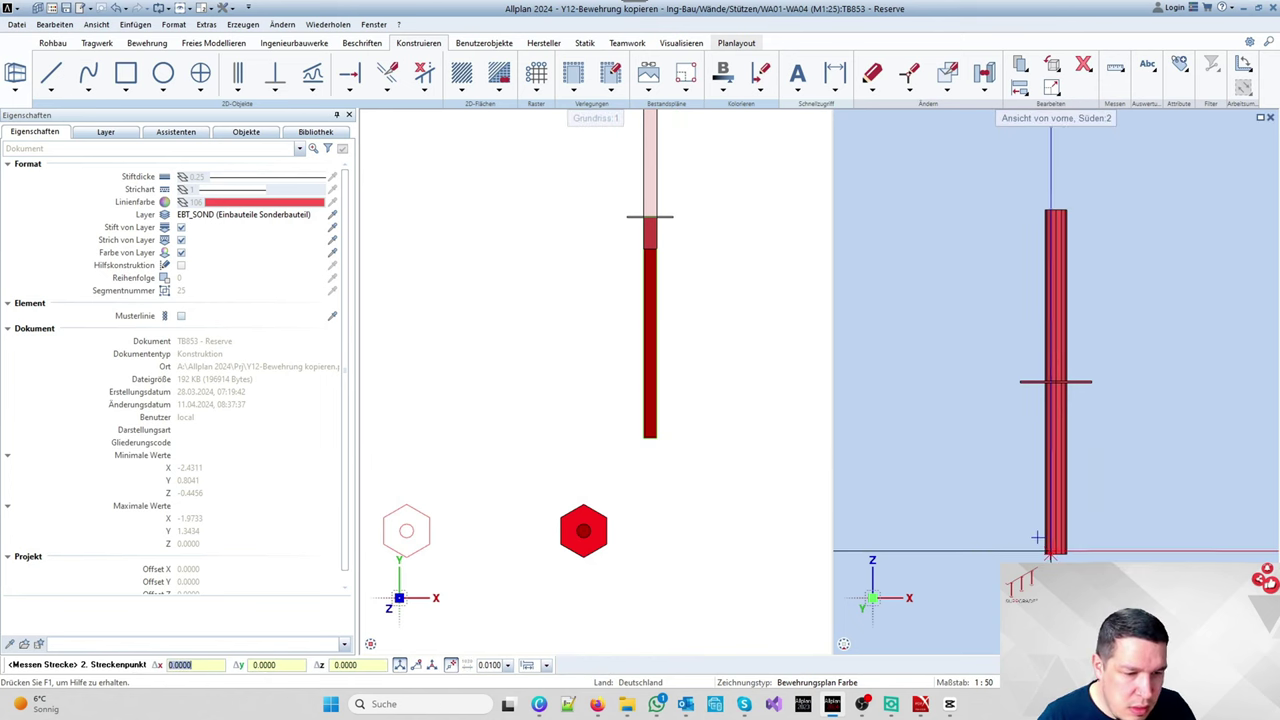
{"action": "left_click", "coordinate": [1037, 537]}
{"action": "left_click", "coordinate": [699, 295]}
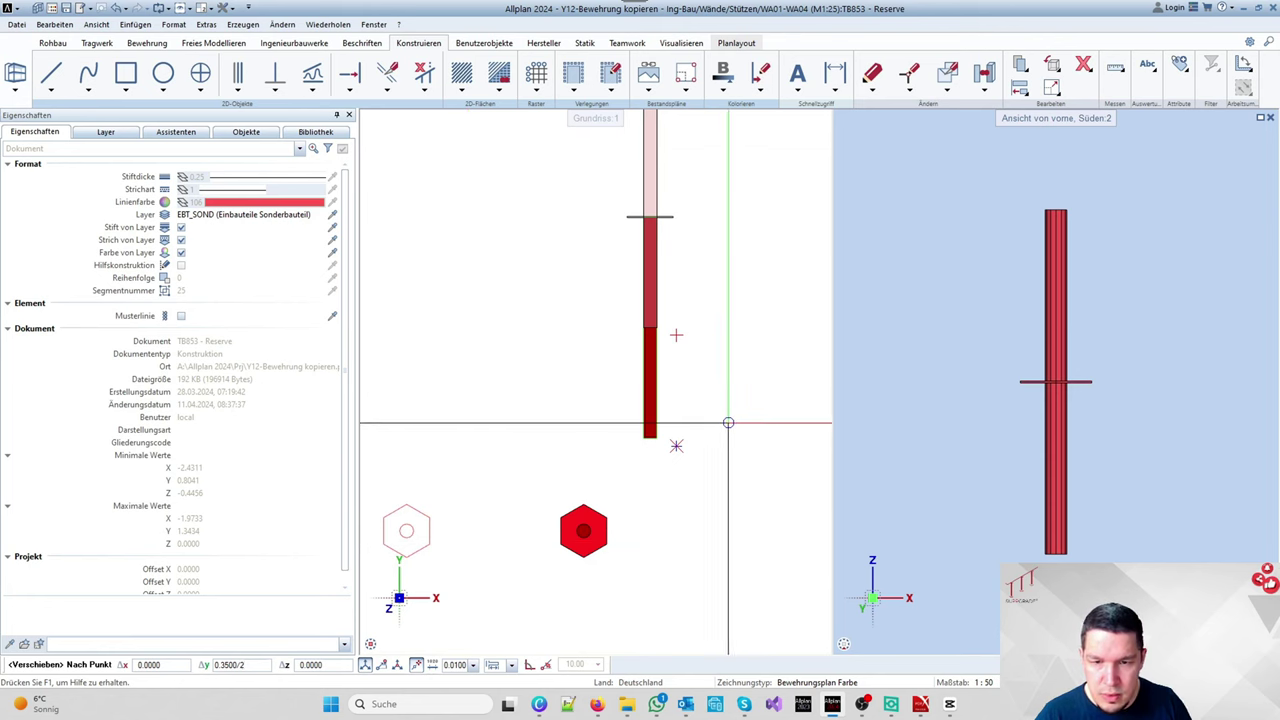
{"action": "key", "text": "Return"}
Step: Fill the thin plate rectangle with a Füllfläche in colour 104, taken over from the filled hexagon
{"action": "scroll", "coordinate": [673, 361], "scroll_direction": "down", "scroll_amount": 3}
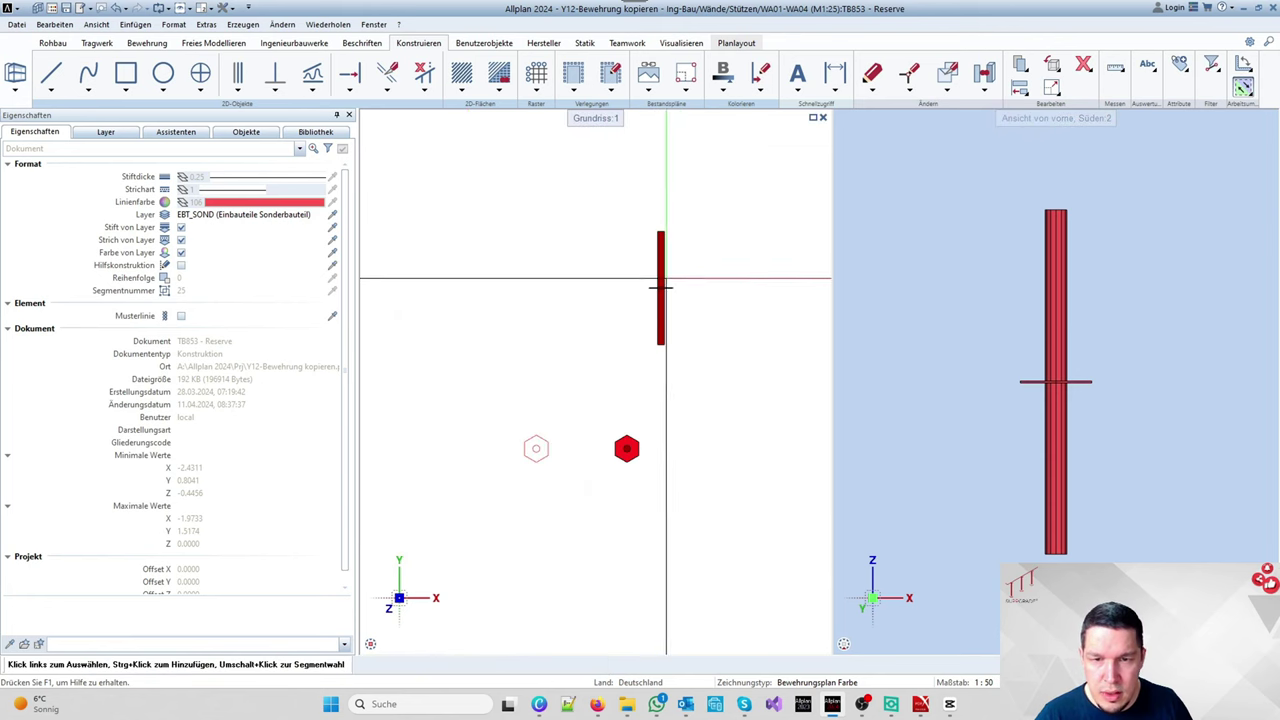
{"action": "scroll", "coordinate": [660, 280], "scroll_direction": "up", "scroll_amount": 4}
{"action": "scroll", "coordinate": [647, 236], "scroll_direction": "down", "scroll_amount": 2}
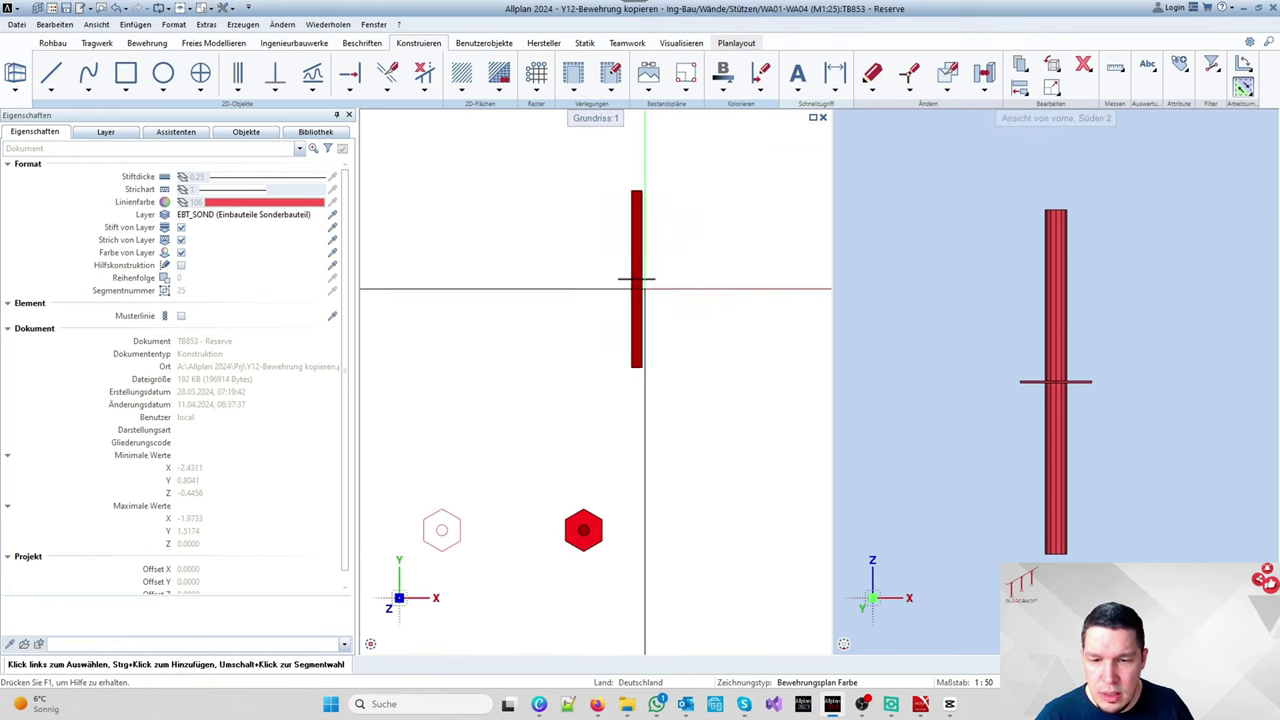
{"action": "scroll", "coordinate": [611, 535], "scroll_direction": "up", "scroll_amount": 2}
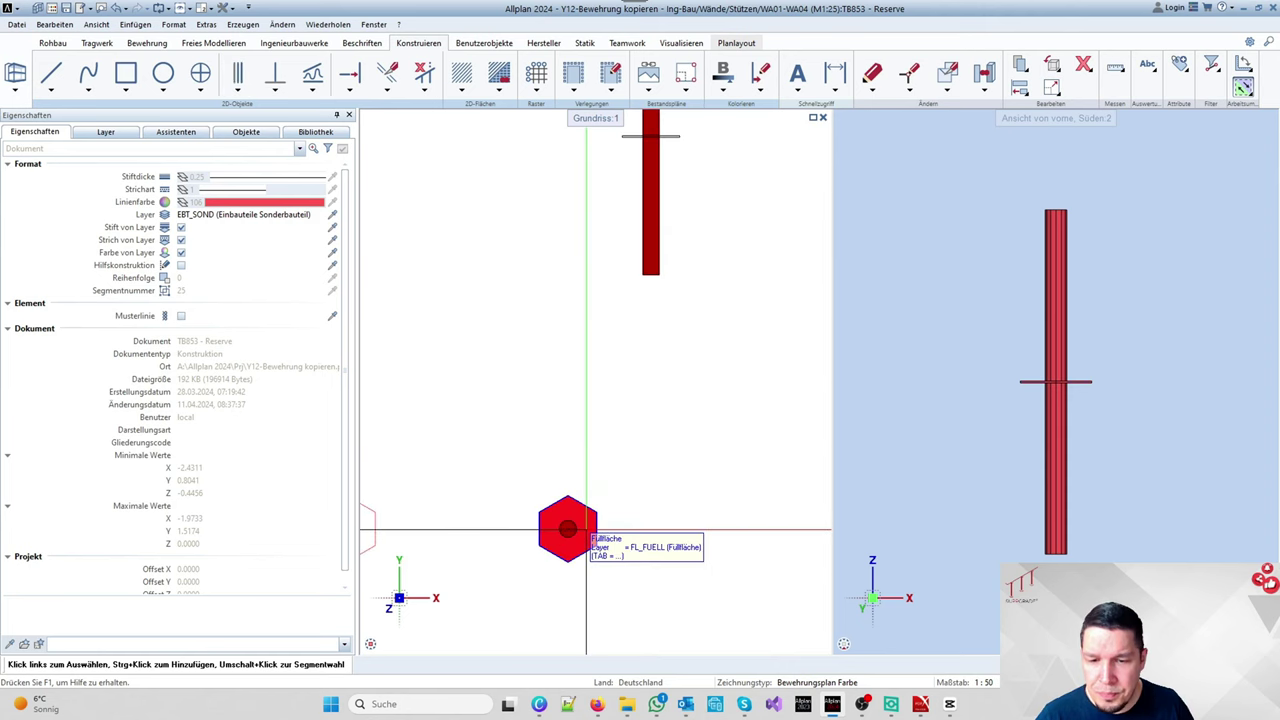
{"action": "right_click", "coordinate": [586, 530]}
{"action": "right_click", "coordinate": [586, 530]}
{"action": "scroll", "coordinate": [618, 453], "scroll_direction": "down", "scroll_amount": 1}
{"action": "scroll", "coordinate": [670, 350], "scroll_direction": "down", "scroll_amount": 1}
{"action": "scroll", "coordinate": [610, 340], "scroll_direction": "up", "scroll_amount": 5}
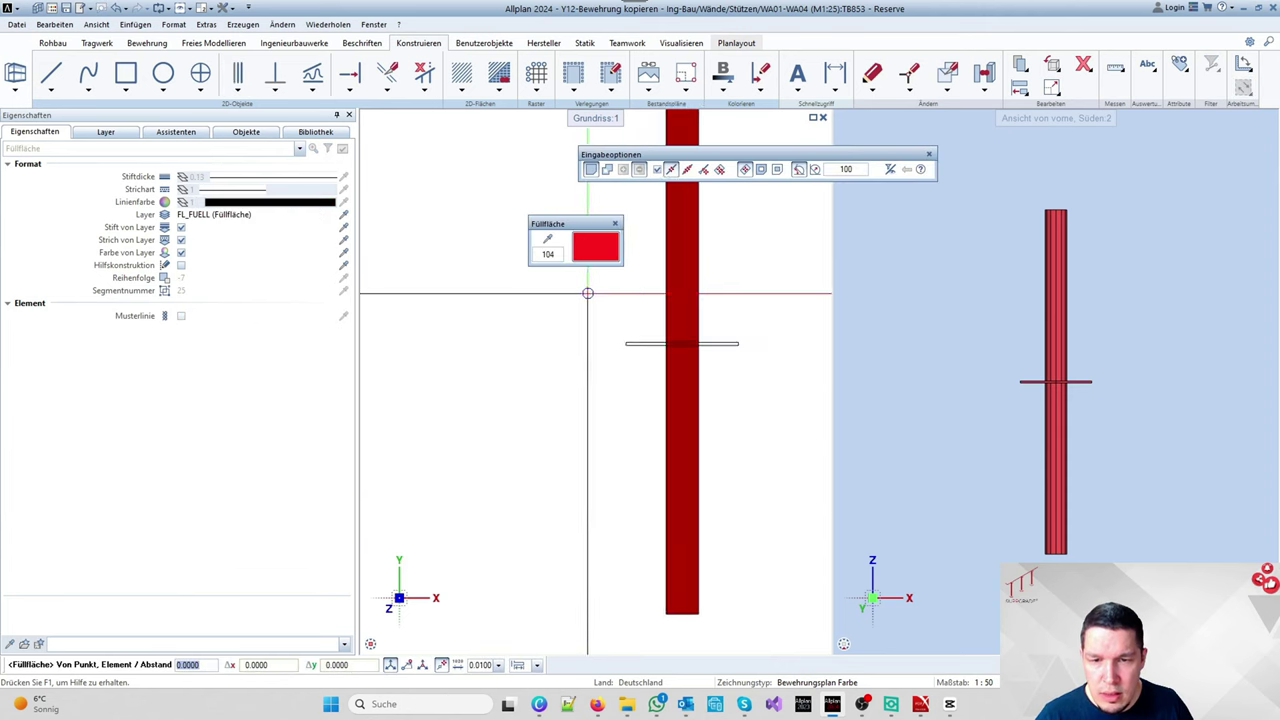
{"action": "left_click", "coordinate": [608, 350]}
{"action": "scroll", "coordinate": [728, 365], "scroll_direction": "down", "scroll_amount": 2}
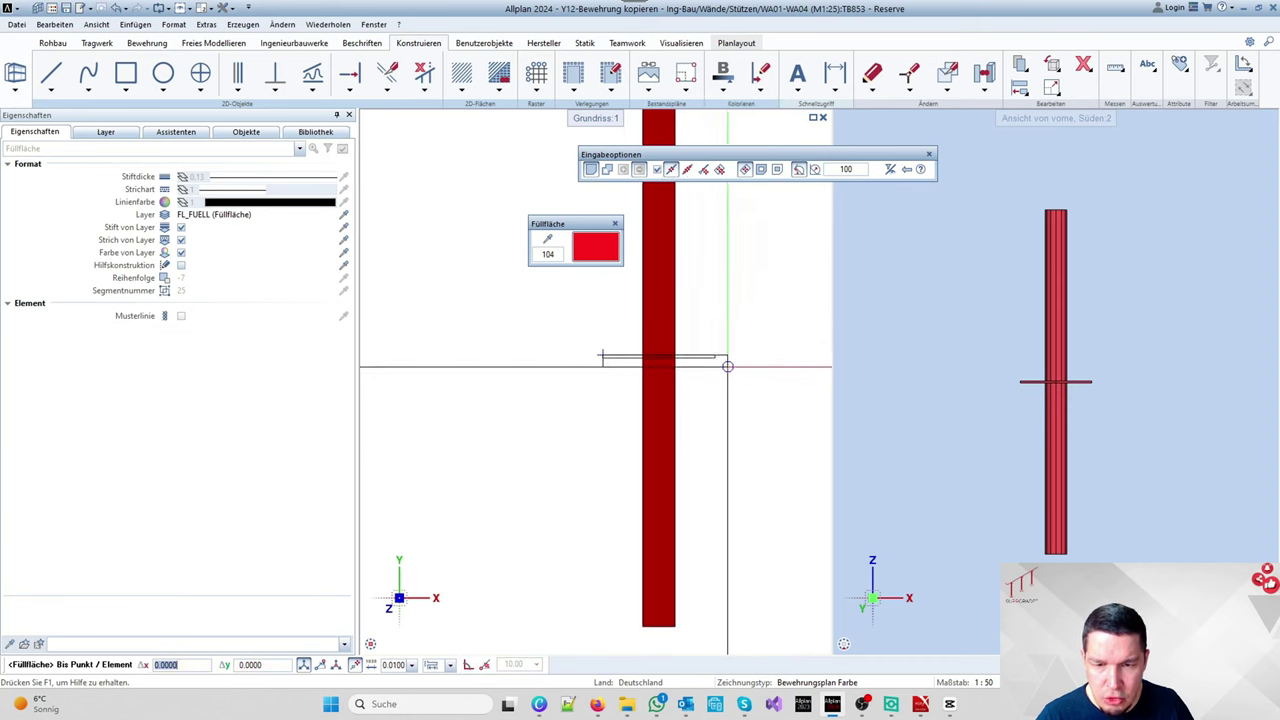
{"action": "scroll", "coordinate": [640, 348], "scroll_direction": "up", "scroll_amount": 2}
{"action": "scroll", "coordinate": [694, 334], "scroll_direction": "down", "scroll_amount": 3}
{"action": "key", "text": "Escape"}
{"action": "key", "text": "Escape"}
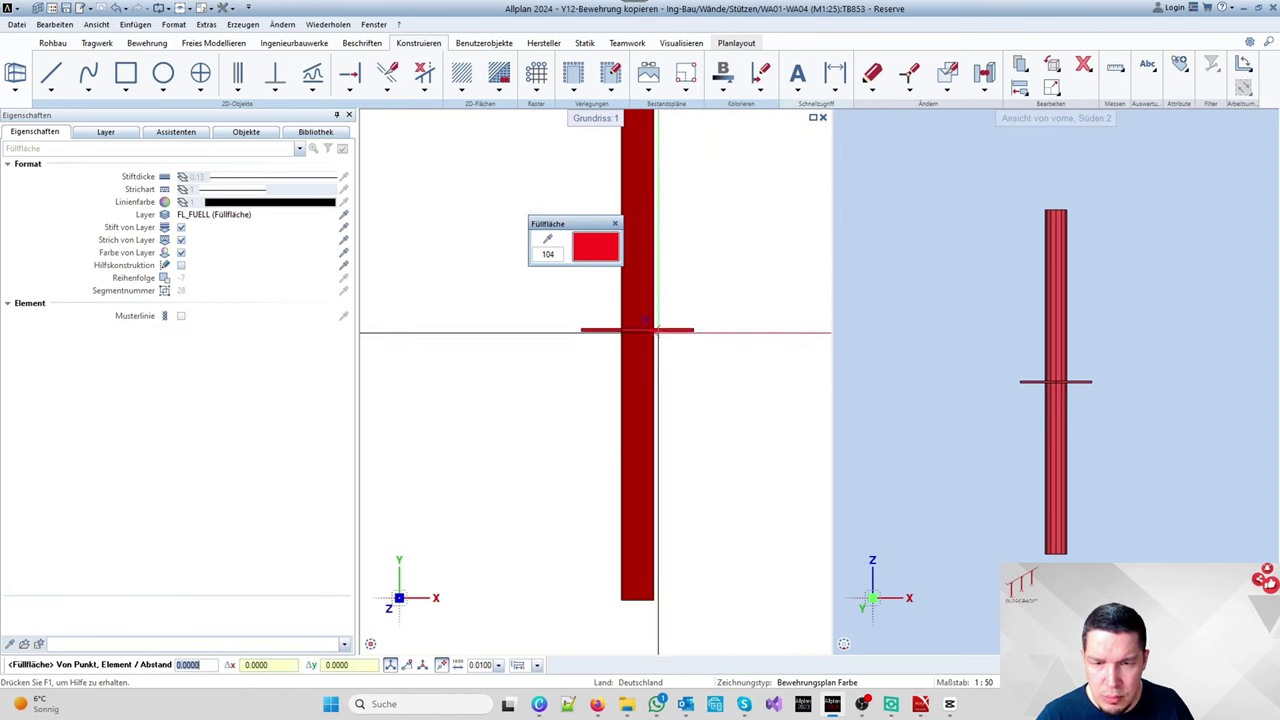
Step: Delete the two segments of the bar's outline that cross the plate, using Element zwischen Schnittpunkten löschen
{"action": "scroll", "coordinate": [663, 333], "scroll_direction": "up", "scroll_amount": 6}
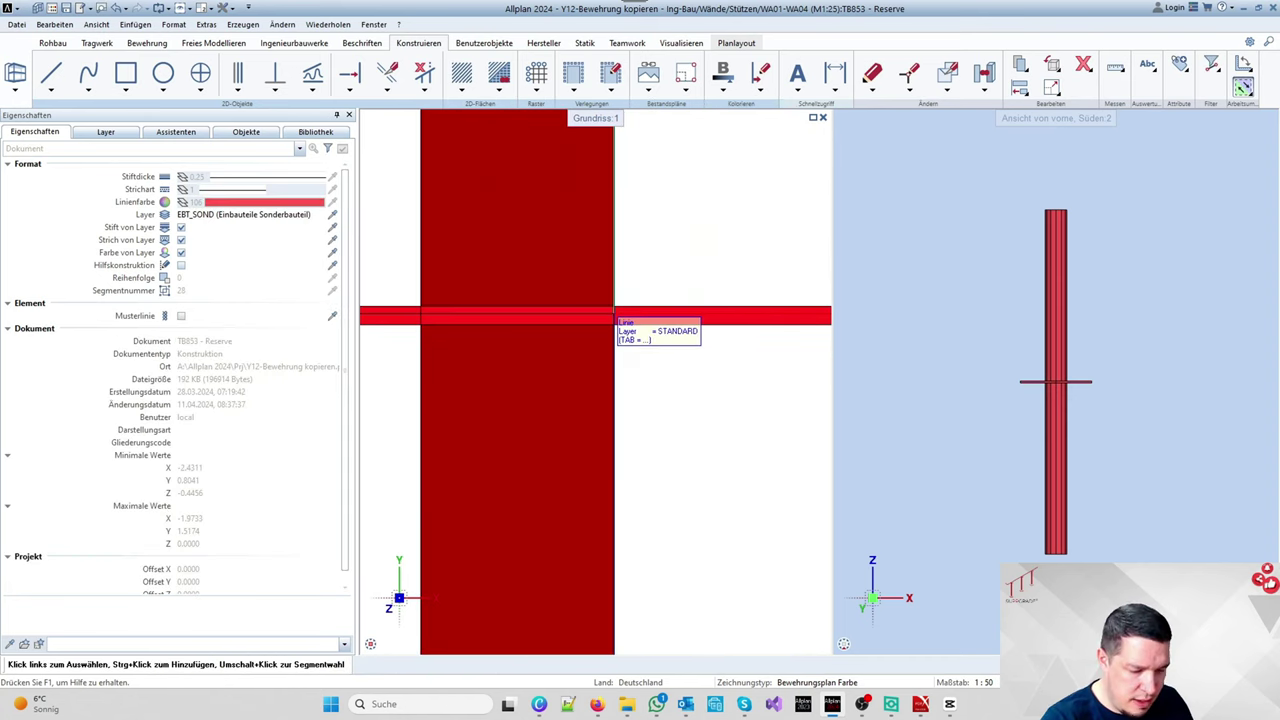
{"action": "key", "text": "e"}
{"action": "left_click", "coordinate": [614, 314]}
{"action": "left_click", "coordinate": [421, 315]}
{"action": "scroll", "coordinate": [616, 327], "scroll_direction": "down", "scroll_amount": 6}
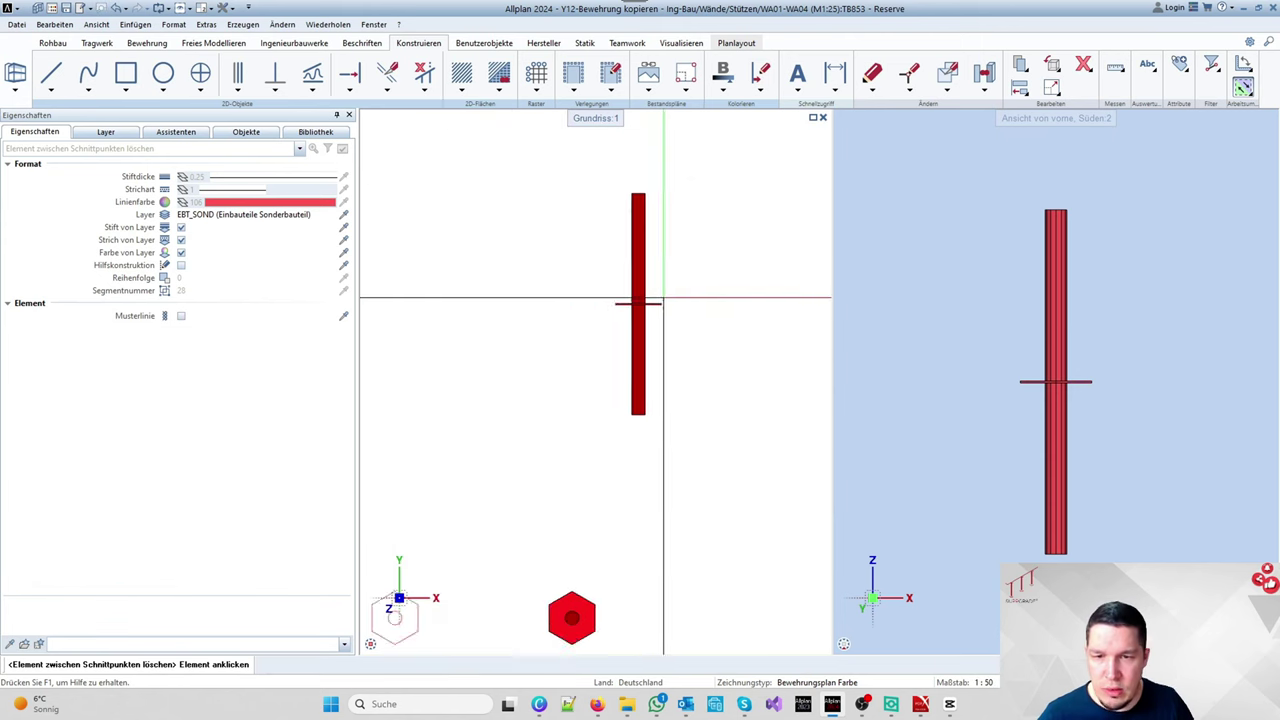
Step: Move the complete side-view symbol down beside the filled hexagon, level with it
{"action": "scroll", "coordinate": [663, 298], "scroll_direction": "down", "scroll_amount": 1}
{"action": "key", "text": "v"}
{"action": "left_click_drag", "start_coordinate": [571, 191], "coordinate": [731, 451]}
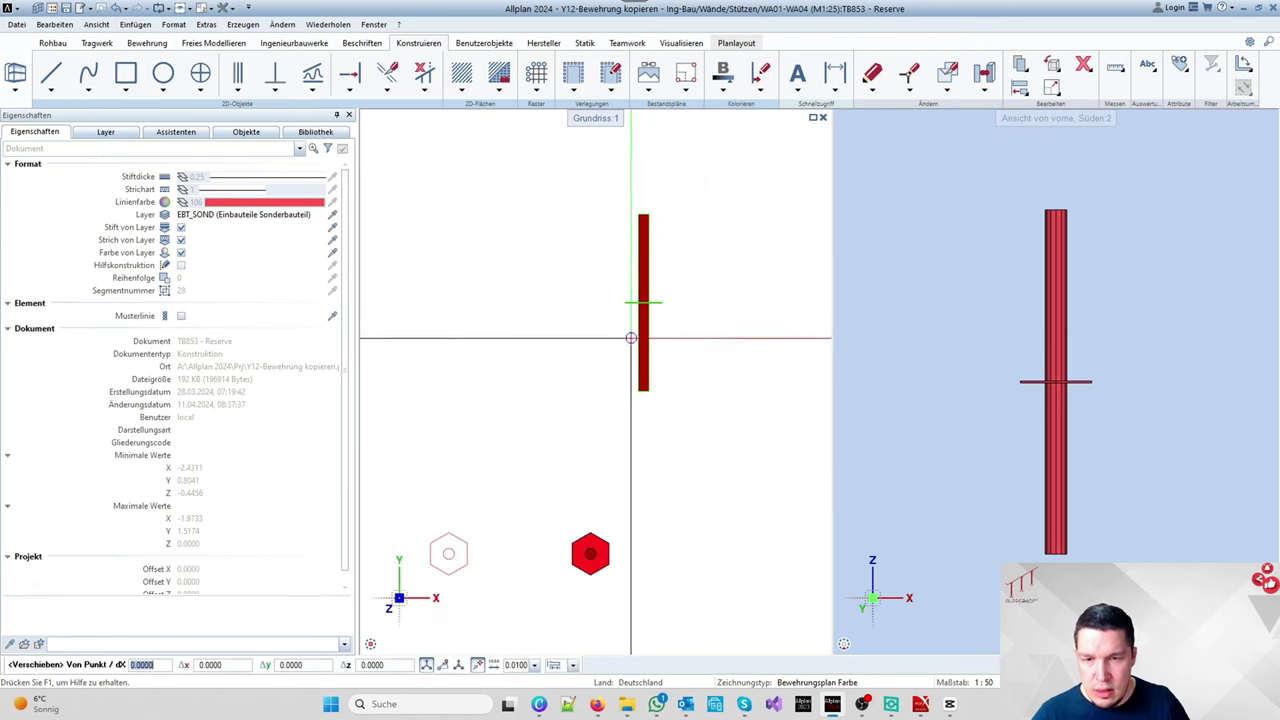
{"action": "left_click", "coordinate": [631, 338]}
{"action": "scroll", "coordinate": [690, 295], "scroll_direction": "down", "scroll_amount": 4}
{"action": "left_click", "coordinate": [682, 415]}
{"action": "key", "text": "Escape"}
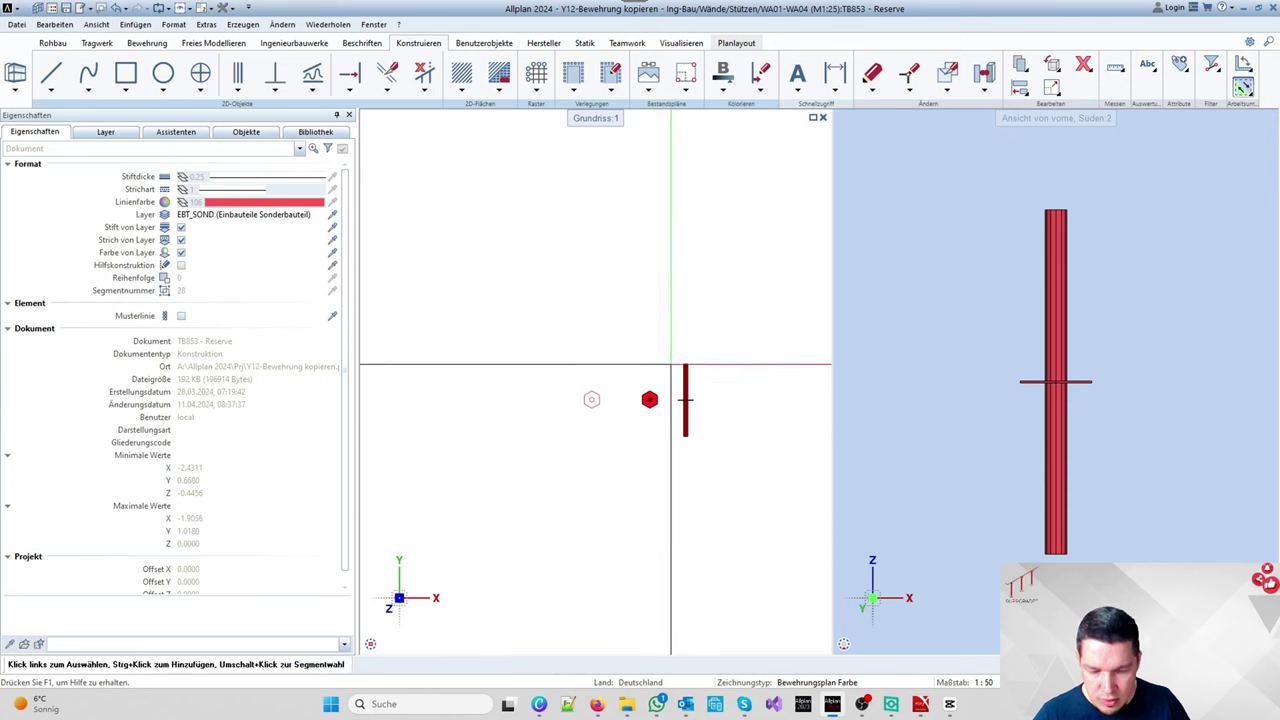
Step: Copy the side-view symbol once in the X direction, about 0.21 m to the right of the original
{"action": "key", "text": "k"}
{"action": "left_click_drag", "start_coordinate": [672, 332], "coordinate": [731, 497]}
{"action": "left_click", "coordinate": [689, 486]}
{"action": "left_click", "coordinate": [732, 486]}
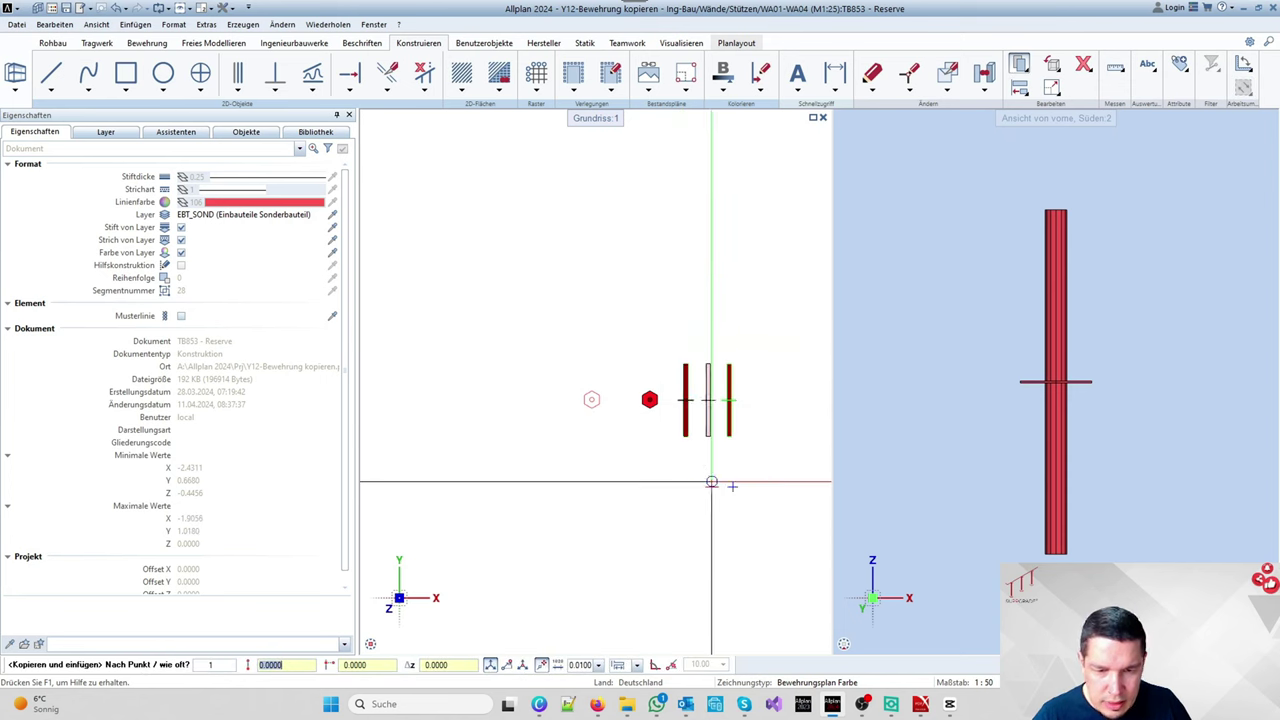
{"action": "key", "text": "Escape"}
Step: Measure the unfilled hexagon in plan between its upper and lower corner points
{"action": "scroll", "coordinate": [602, 427], "scroll_direction": "up", "scroll_amount": 6}
{"action": "key", "text": "m"}
{"action": "left_click", "coordinate": [577, 392]}
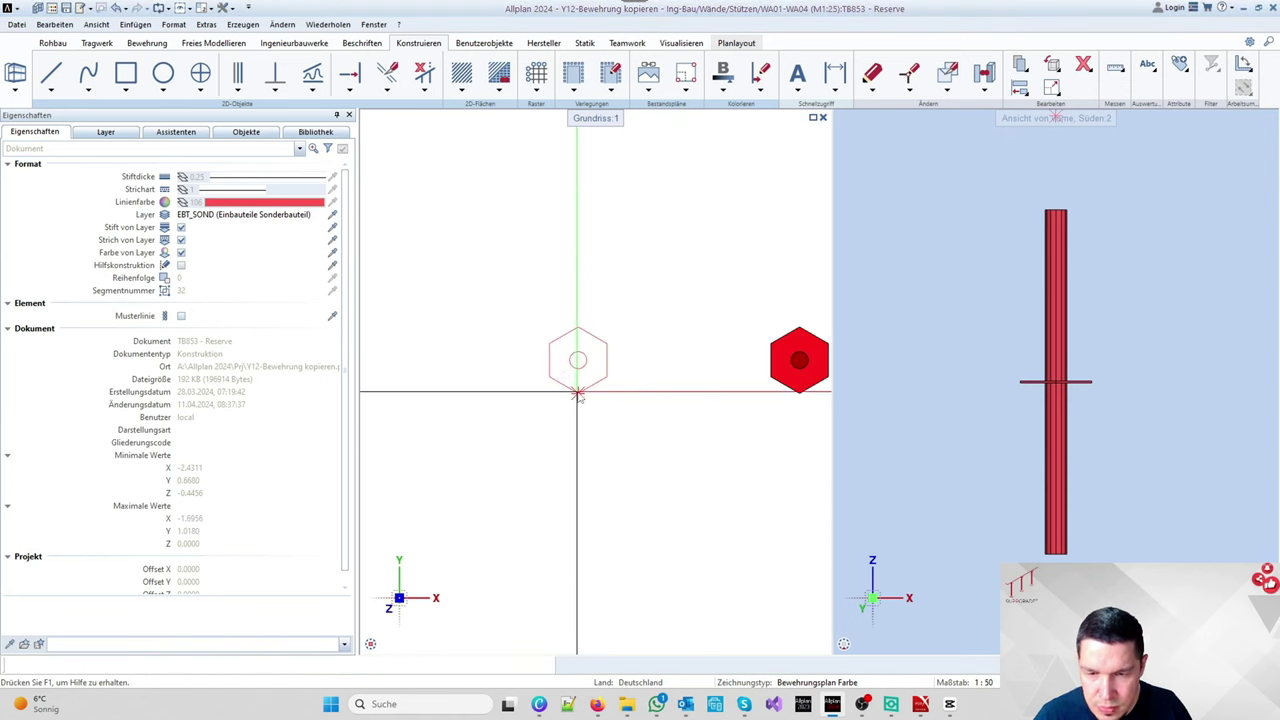
{"action": "left_click", "coordinate": [692, 297]}
{"action": "scroll", "coordinate": [617, 341], "scroll_direction": "down", "scroll_amount": 3}
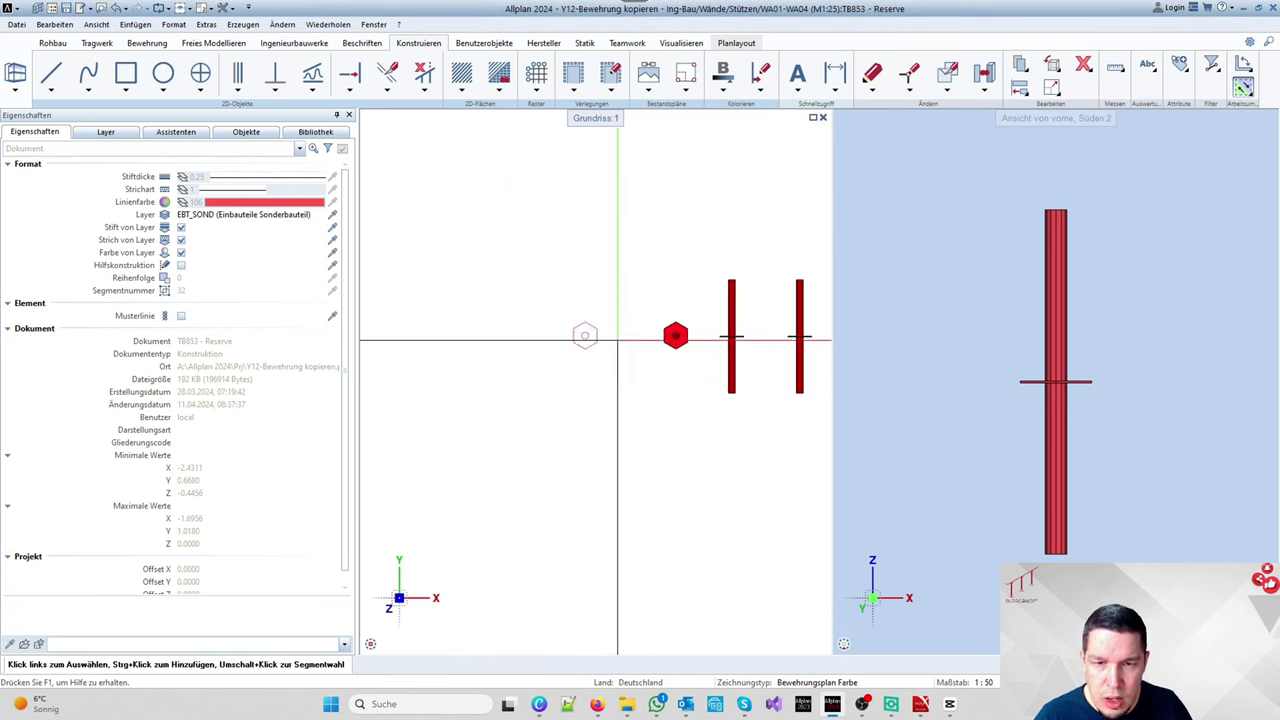
Step: Stretch the right end of the copied symbol's plate outward by about 0.011 m in X with Punkte modifizieren
{"action": "scroll", "coordinate": [744, 334], "scroll_direction": "up", "scroll_amount": 5}
{"action": "key", "text": "p"}
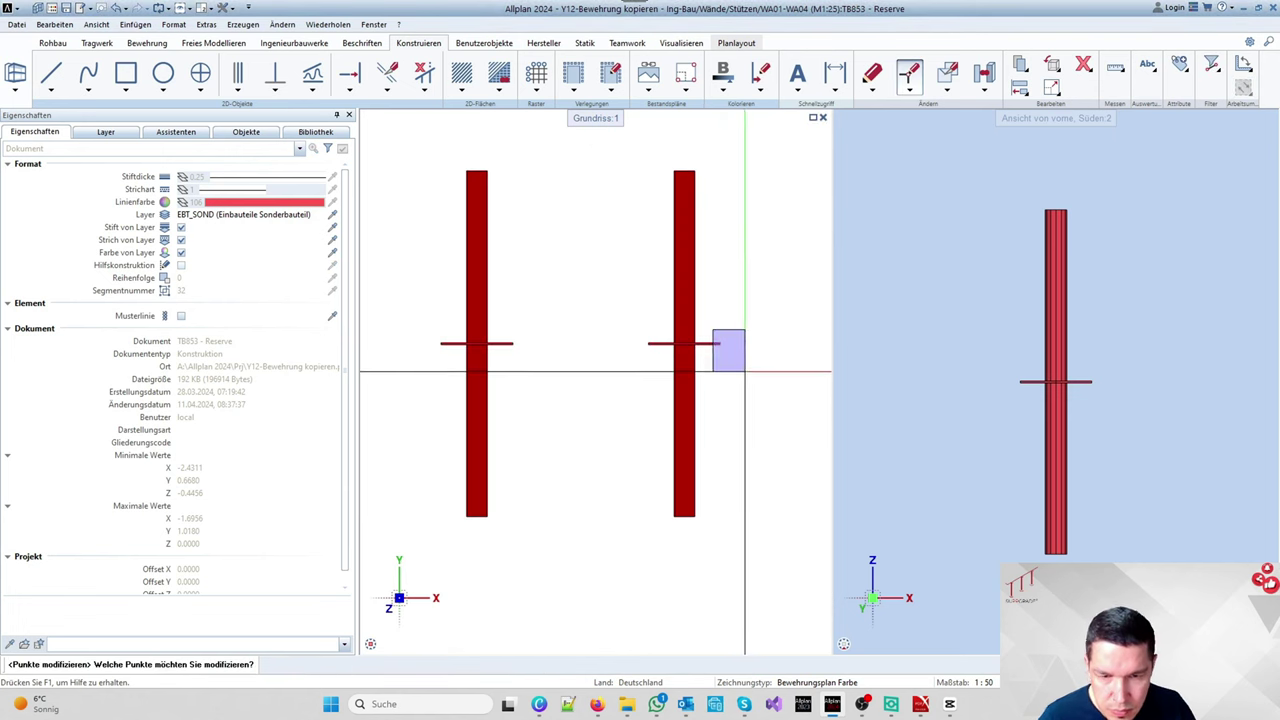
{"action": "left_click", "coordinate": [744, 371]}
{"action": "scroll", "coordinate": [723, 341], "scroll_direction": "up", "scroll_amount": 3}
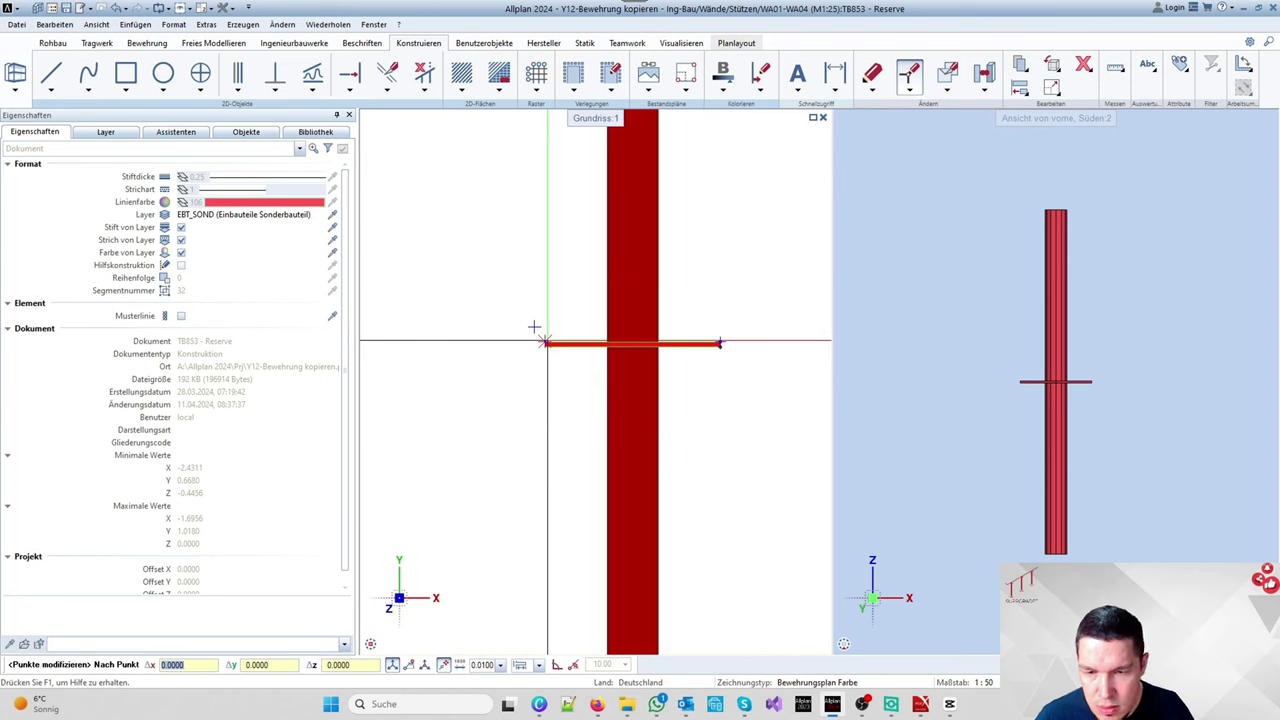
{"action": "type", "text": "0.015"}
{"action": "key", "text": "Return"}
{"action": "key", "text": "Escape"}
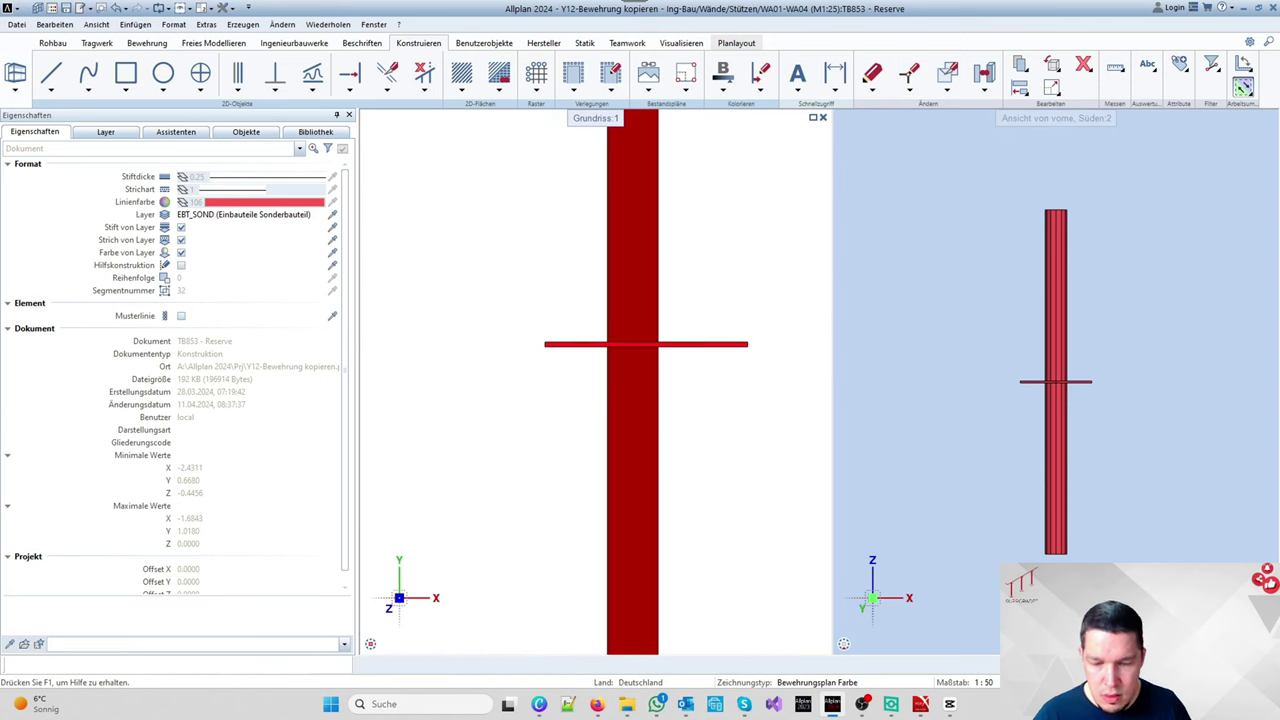
Step: Move the plate of the copied side-view symbol from its upper edge's midpoint to the dowel's midpoint so it is centred
{"action": "key", "text": "v"}
{"action": "left_click_drag", "start_coordinate": [514, 328], "coordinate": [783, 388]}
{"action": "right_click", "coordinate": [542, 341]}
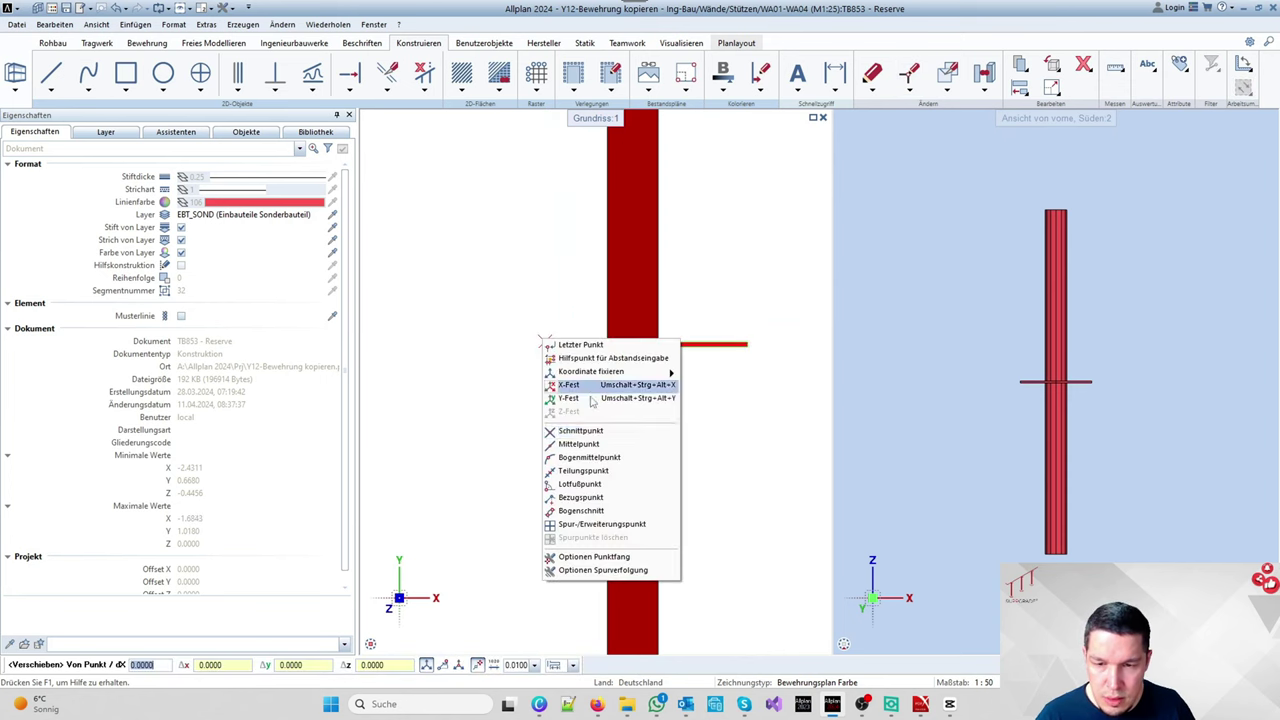
{"action": "left_click", "coordinate": [583, 444]}
{"action": "left_click", "coordinate": [645, 343]}
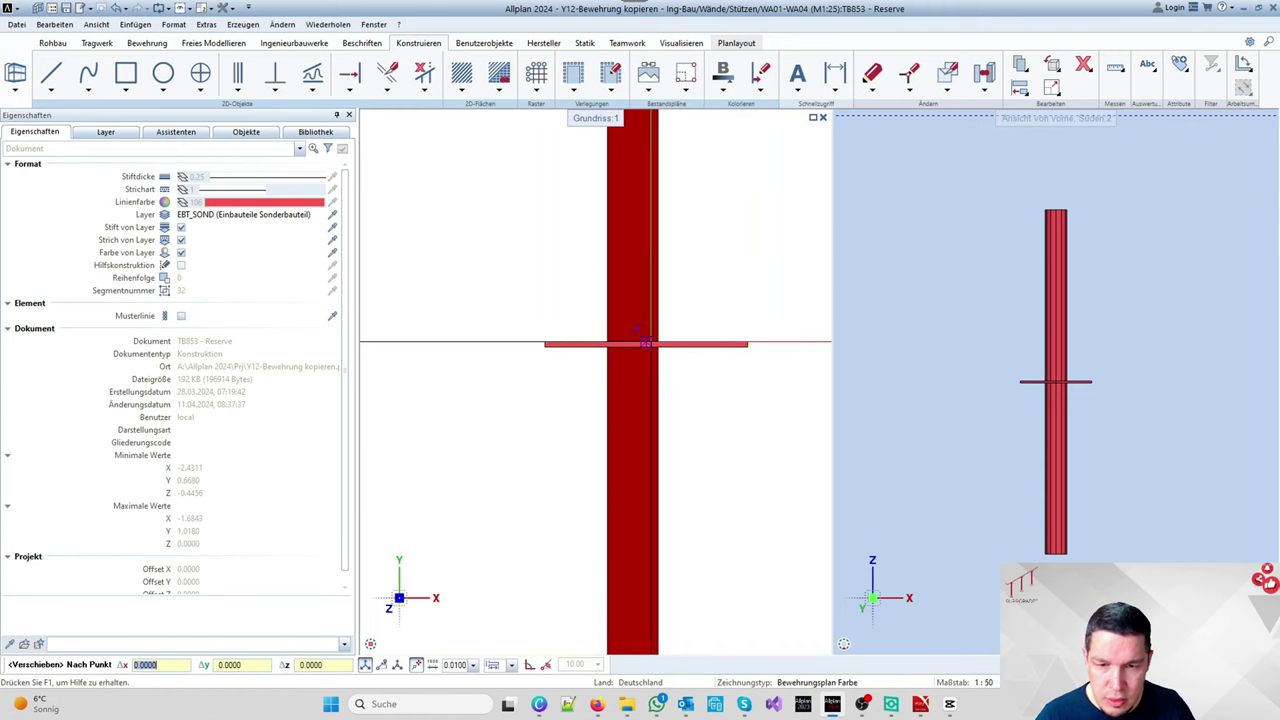
{"action": "right_click", "coordinate": [618, 330]}
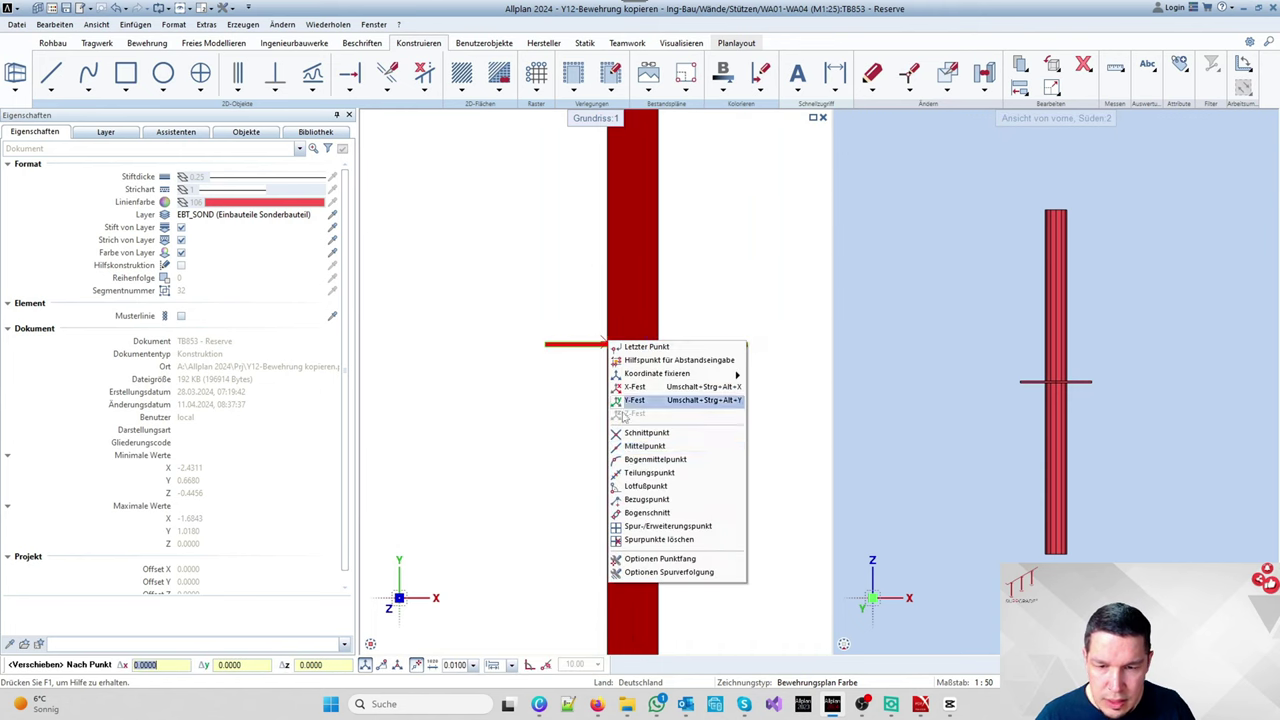
{"action": "left_click", "coordinate": [652, 452]}
{"action": "left_click", "coordinate": [659, 342]}
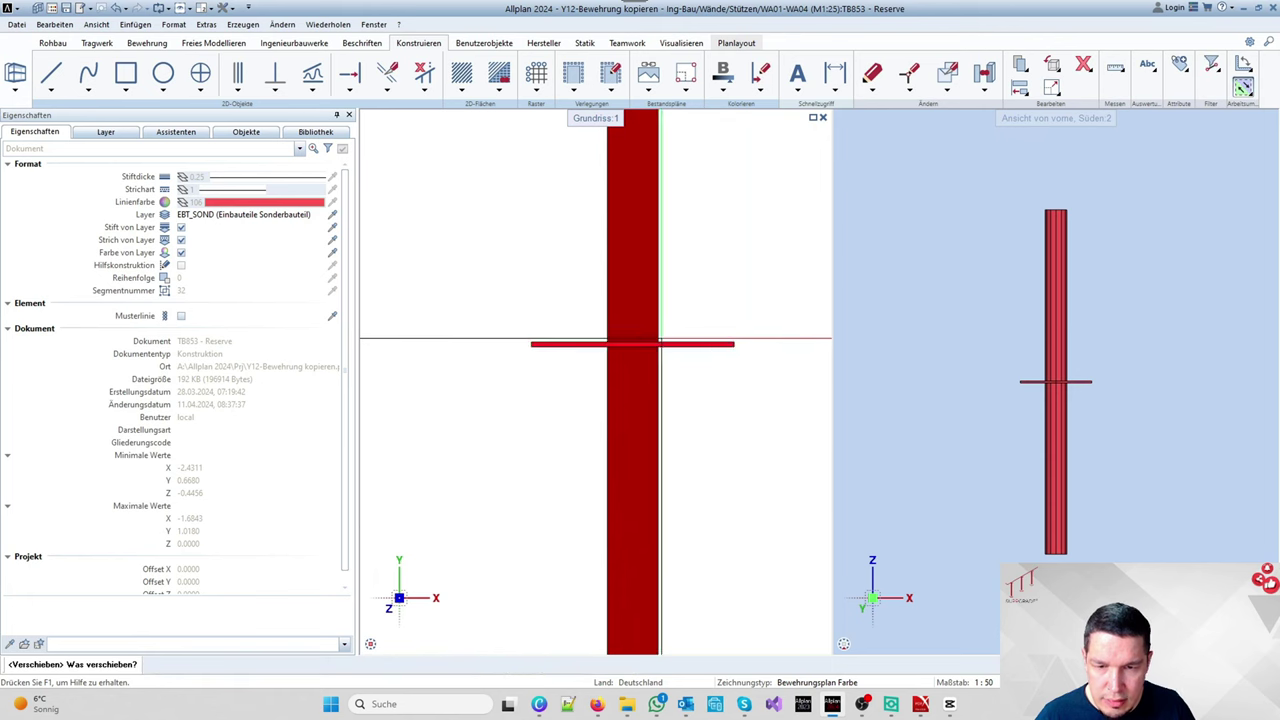
{"action": "scroll", "coordinate": [711, 341], "scroll_direction": "down", "scroll_amount": 6}
{"action": "key", "text": "Escape"}
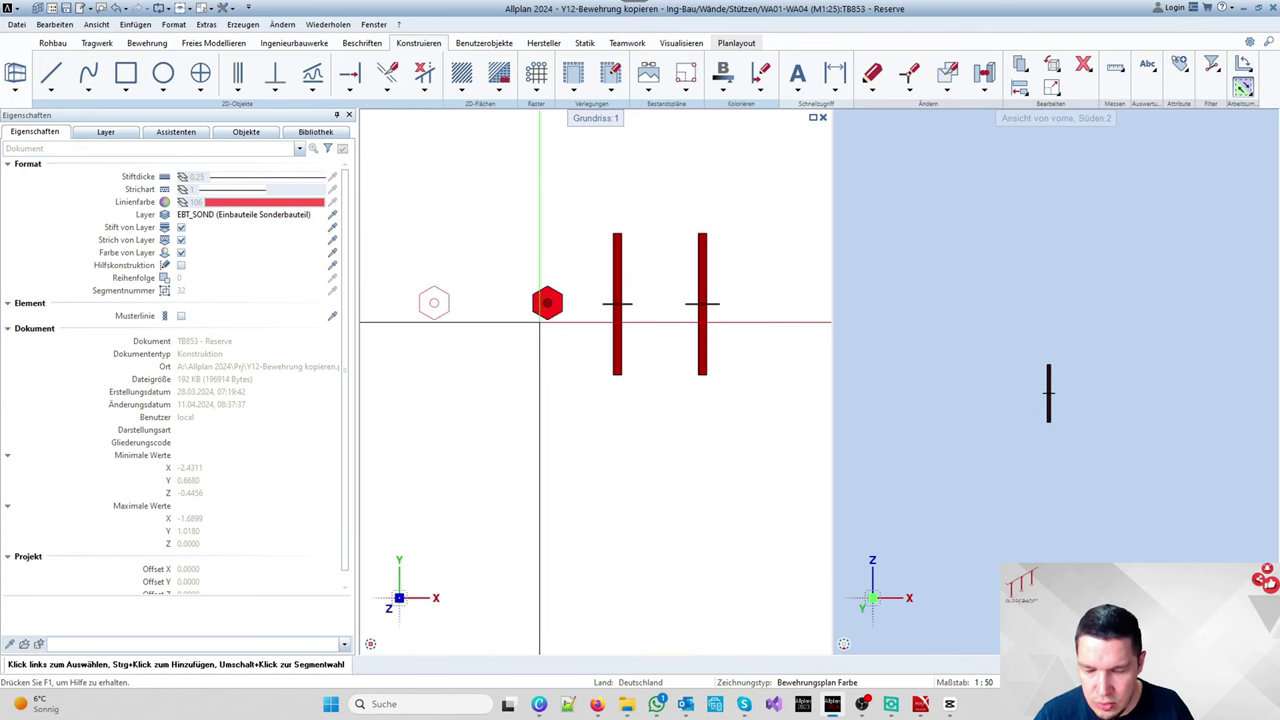
Step: Copy the filled hexagon once in the X direction into the gap between it and the unfilled hexagon
{"action": "key", "text": "c"}
{"action": "left_click_drag", "start_coordinate": [514, 258], "coordinate": [591, 369]}
{"action": "left_click", "coordinate": [577, 368]}
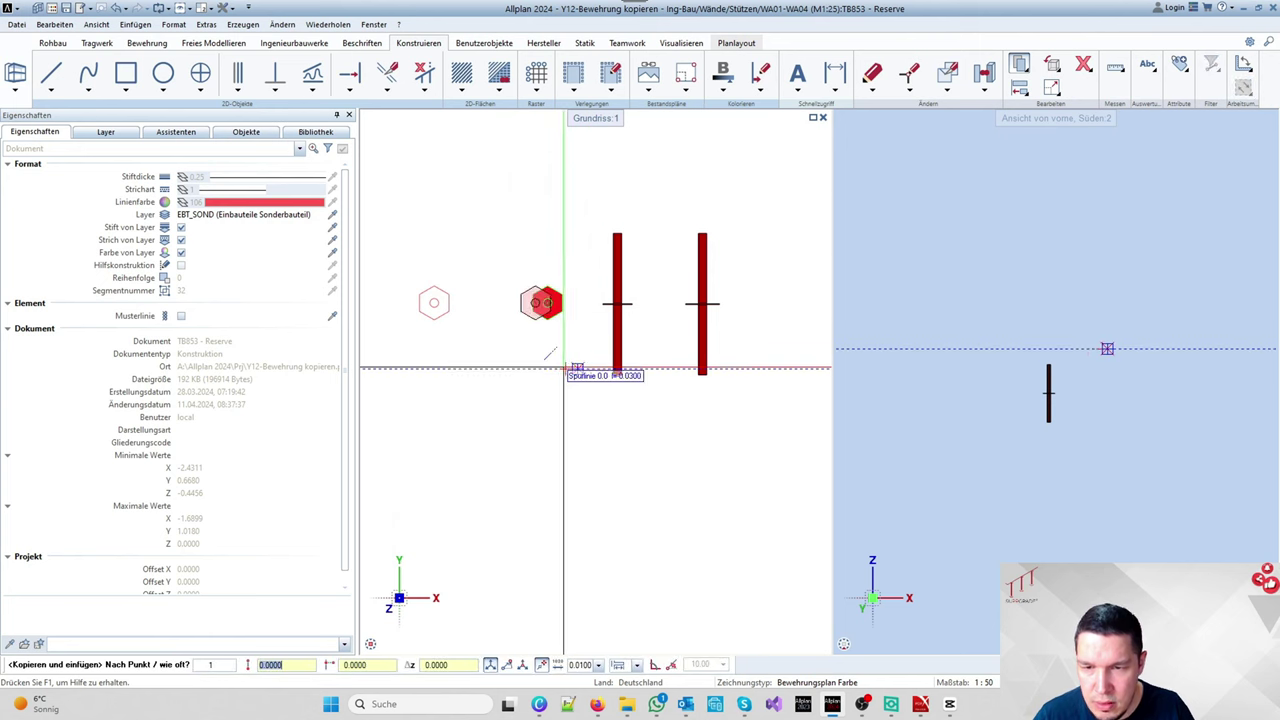
{"action": "left_click", "coordinate": [527, 368]}
{"action": "scroll", "coordinate": [520, 340], "scroll_direction": "up", "scroll_amount": 3}
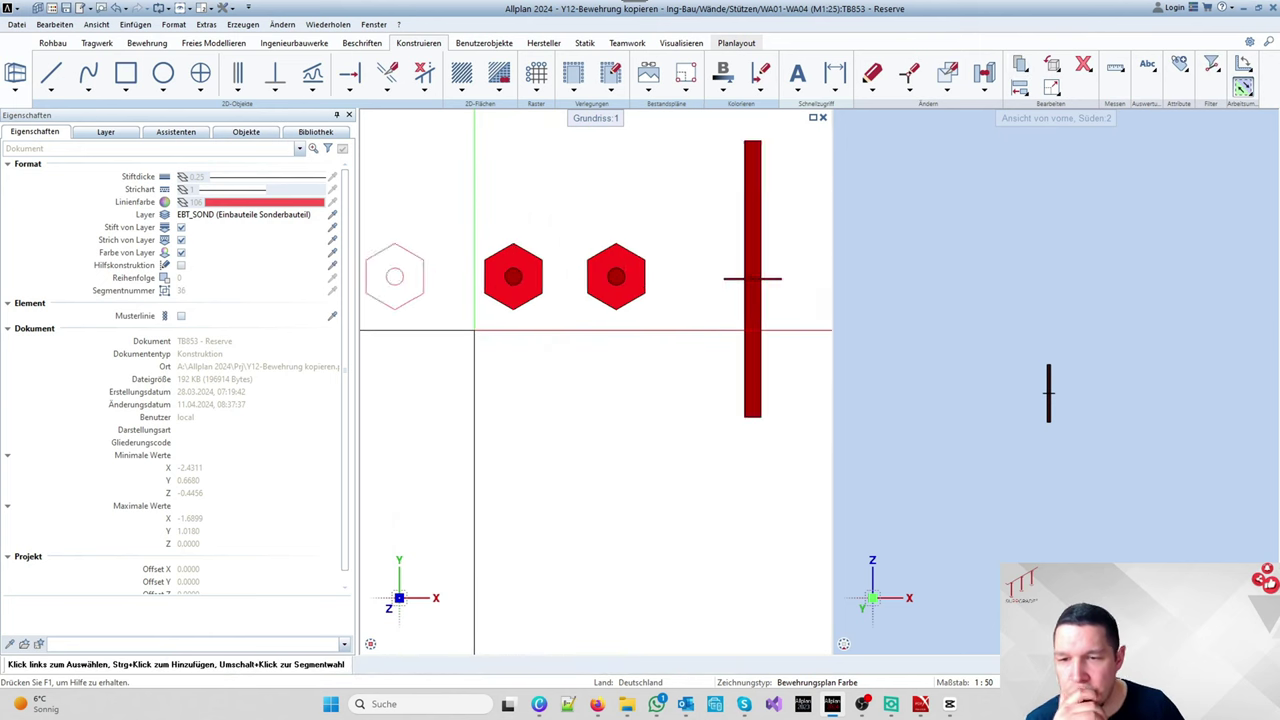
Step: Apply Schraffur 301 (Mauerwerk) to the copied hexagon nearest the unfilled one
{"action": "scroll", "coordinate": [520, 340], "scroll_direction": "down", "scroll_amount": 2}
{"action": "left_click", "coordinate": [461, 72]}
{"action": "scroll", "coordinate": [545, 300], "scroll_direction": "up", "scroll_amount": 3}
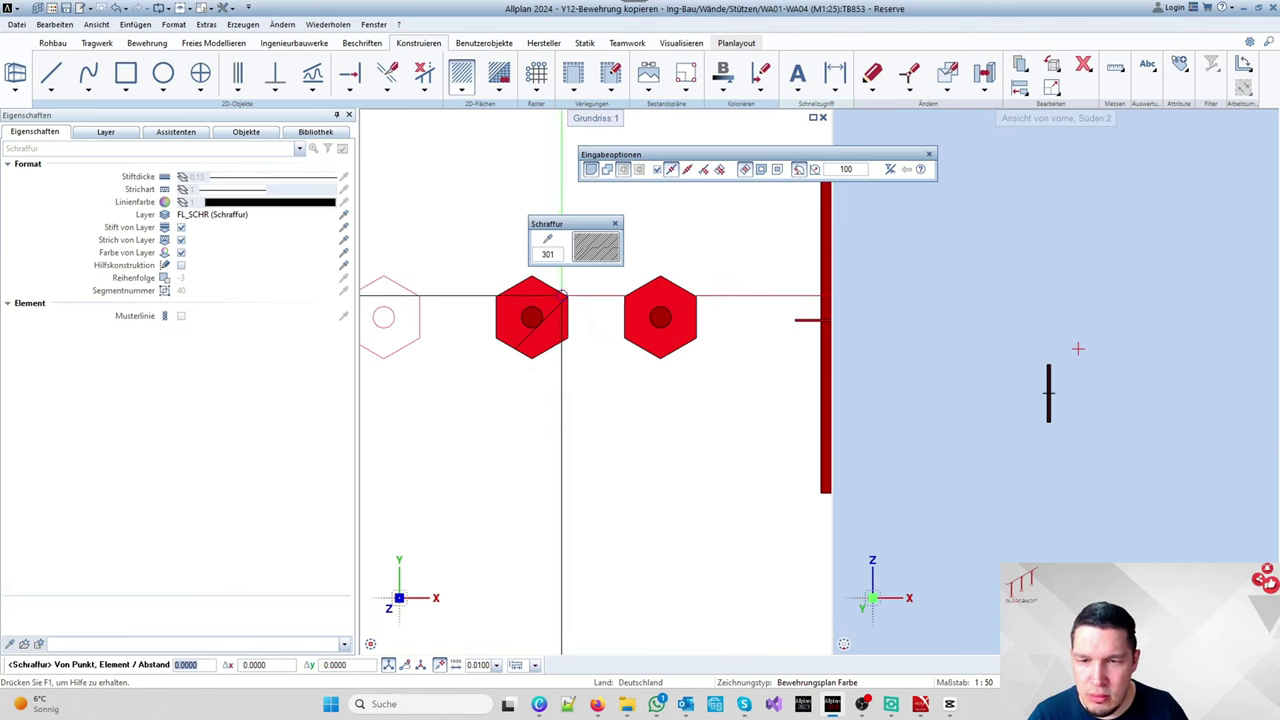
{"action": "key", "text": "Escape"}
{"action": "left_click", "coordinate": [550, 318]}
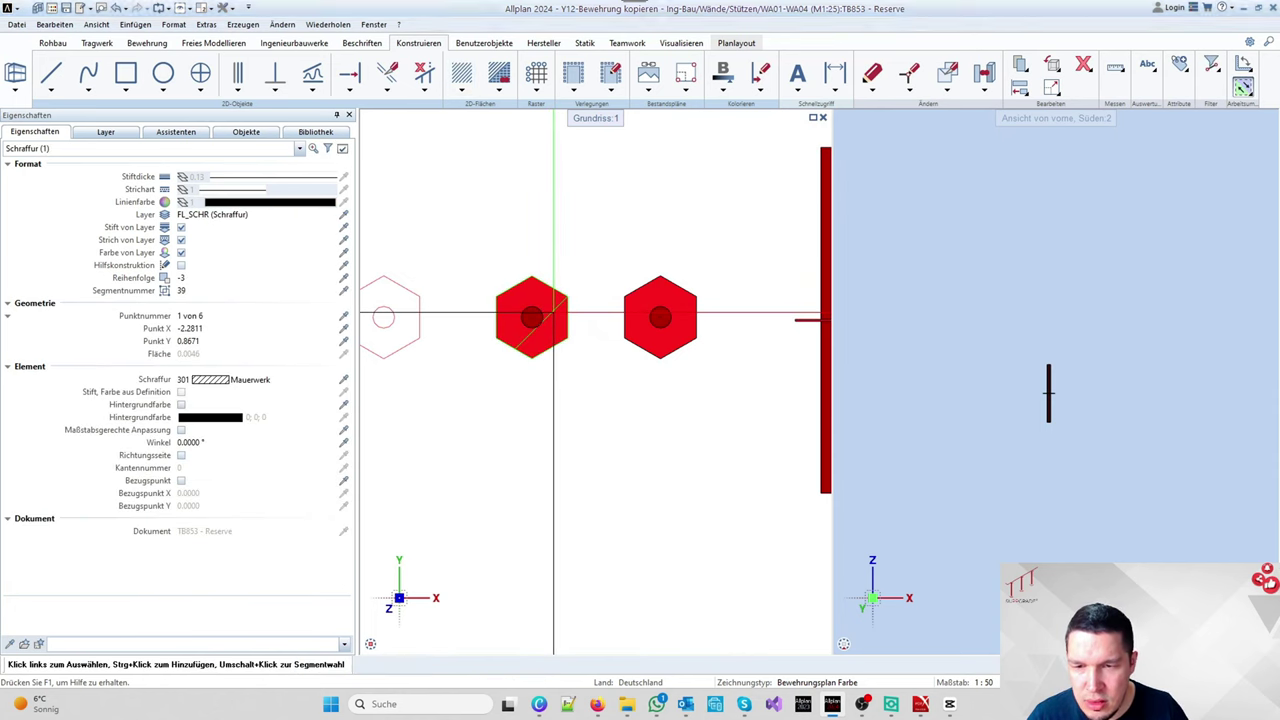
{"action": "key", "text": "Escape"}
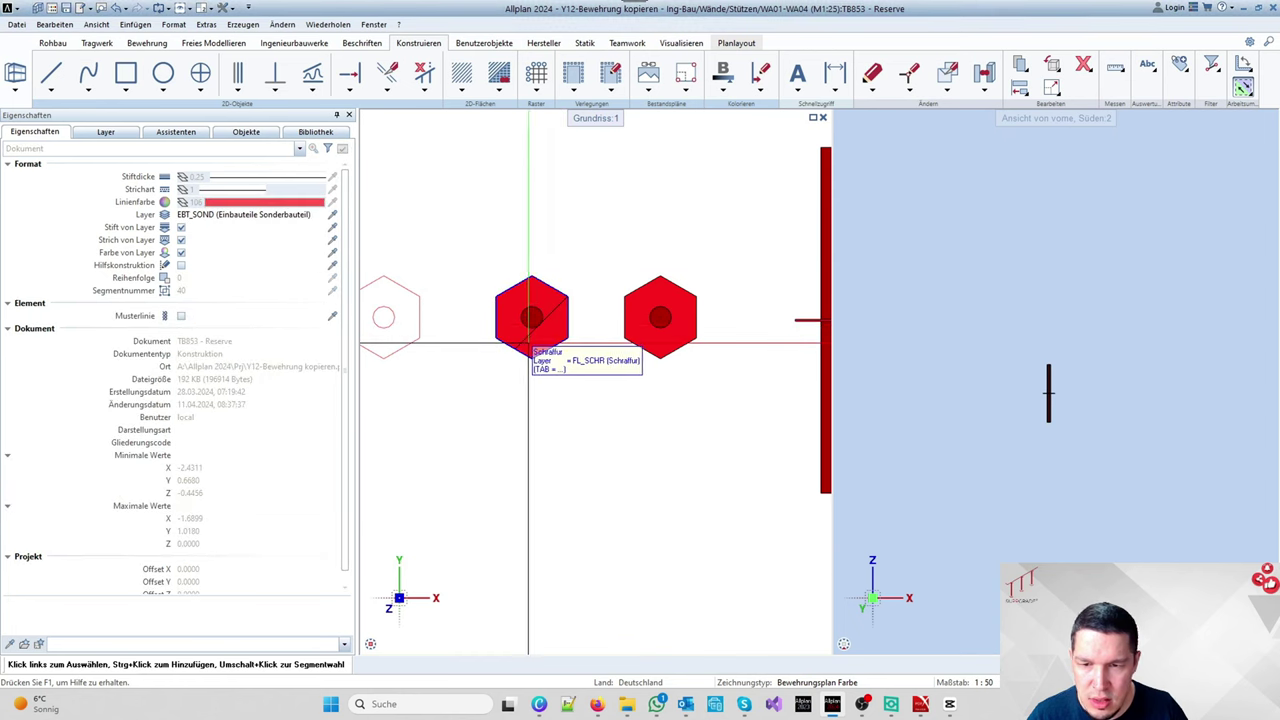
Step: Change the hatching of the copied hexagon to pattern 4, NC-Kalksandstein
{"action": "double_click", "coordinate": [530, 345]}
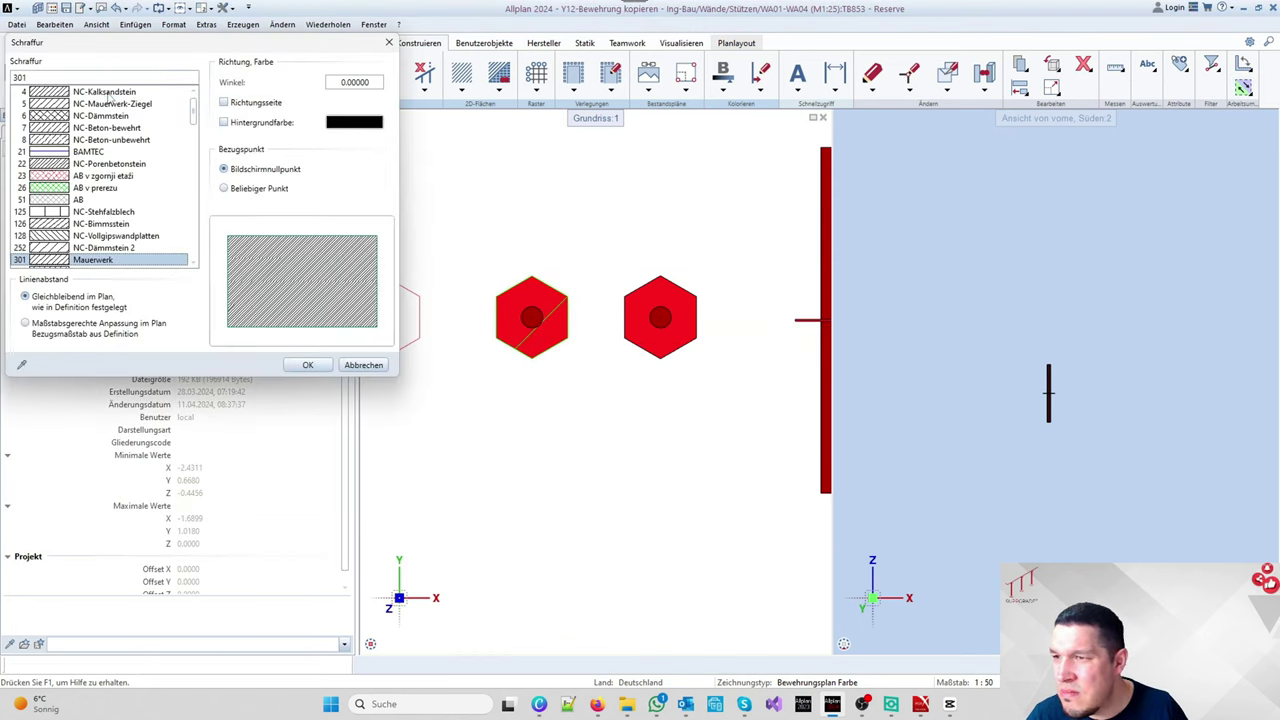
{"action": "left_click", "coordinate": [108, 93]}
{"action": "left_click", "coordinate": [307, 364]}
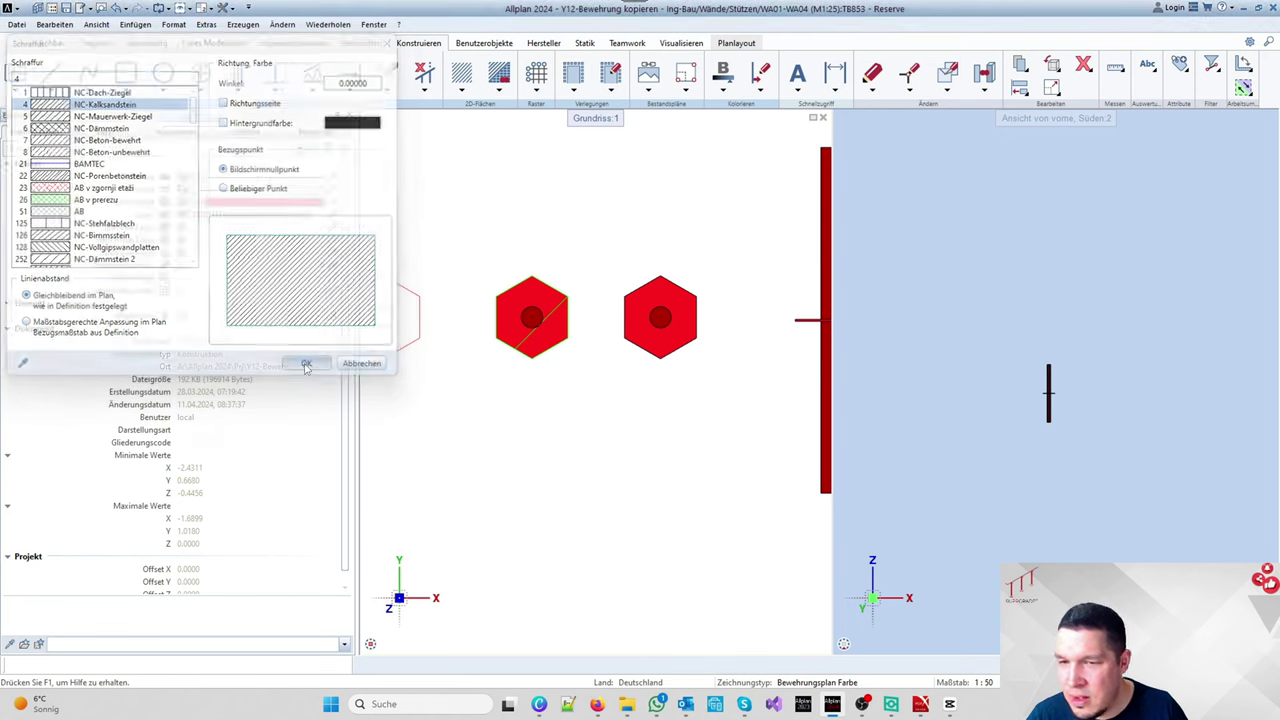
{"action": "scroll", "coordinate": [521, 345], "scroll_direction": "down", "scroll_amount": 3}
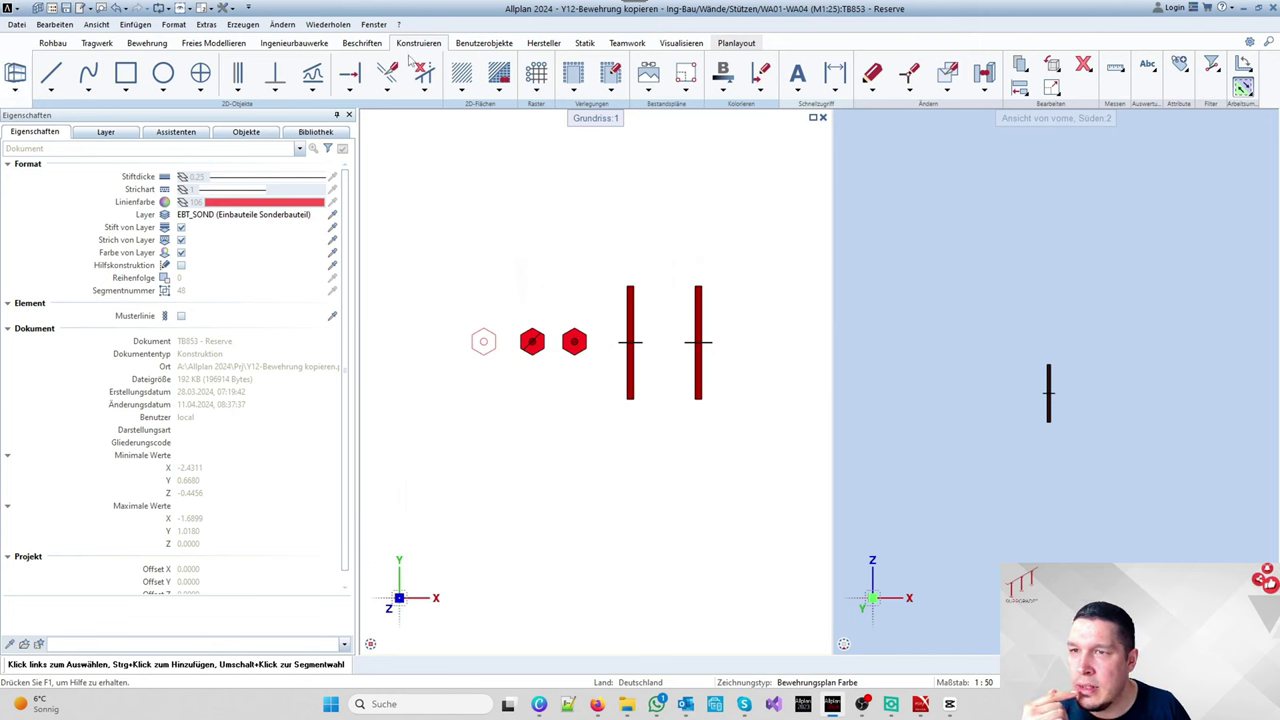
Step: Start a new Einbauteil definition for the load dowel and set the Plantext in its query texts to LD-02
{"action": "left_click", "coordinate": [484, 44]}
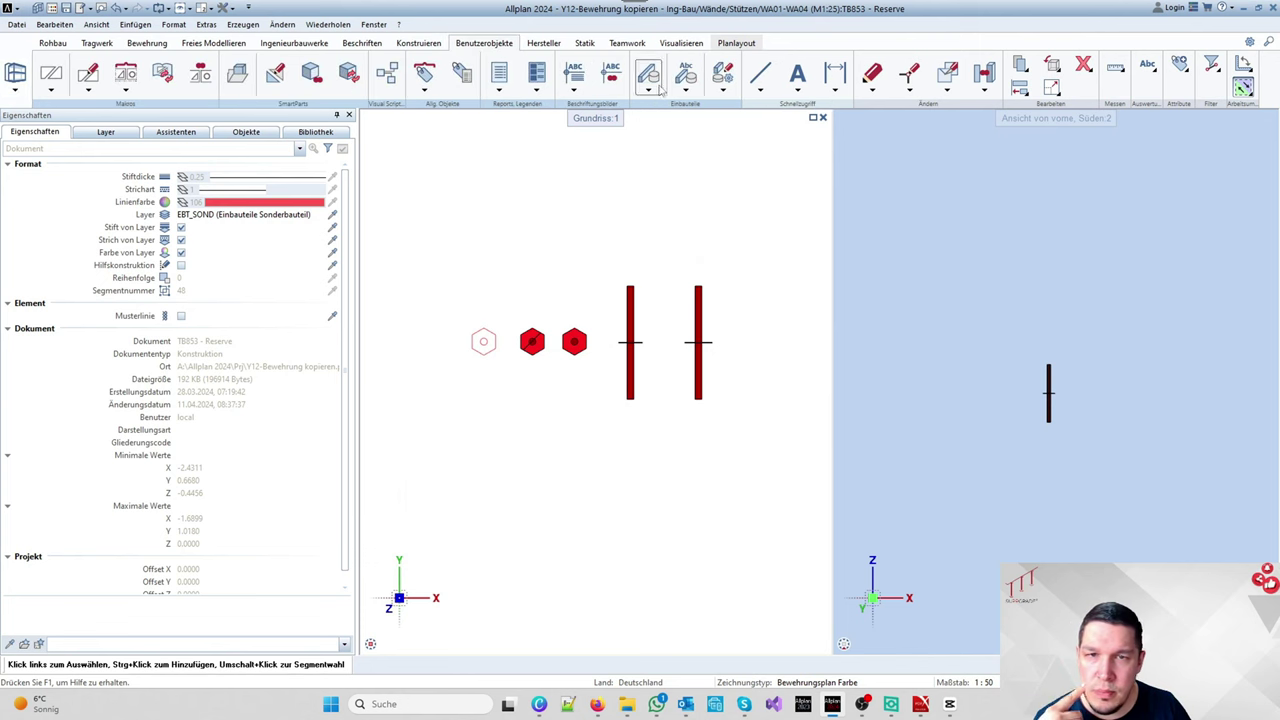
{"action": "left_click", "coordinate": [658, 90]}
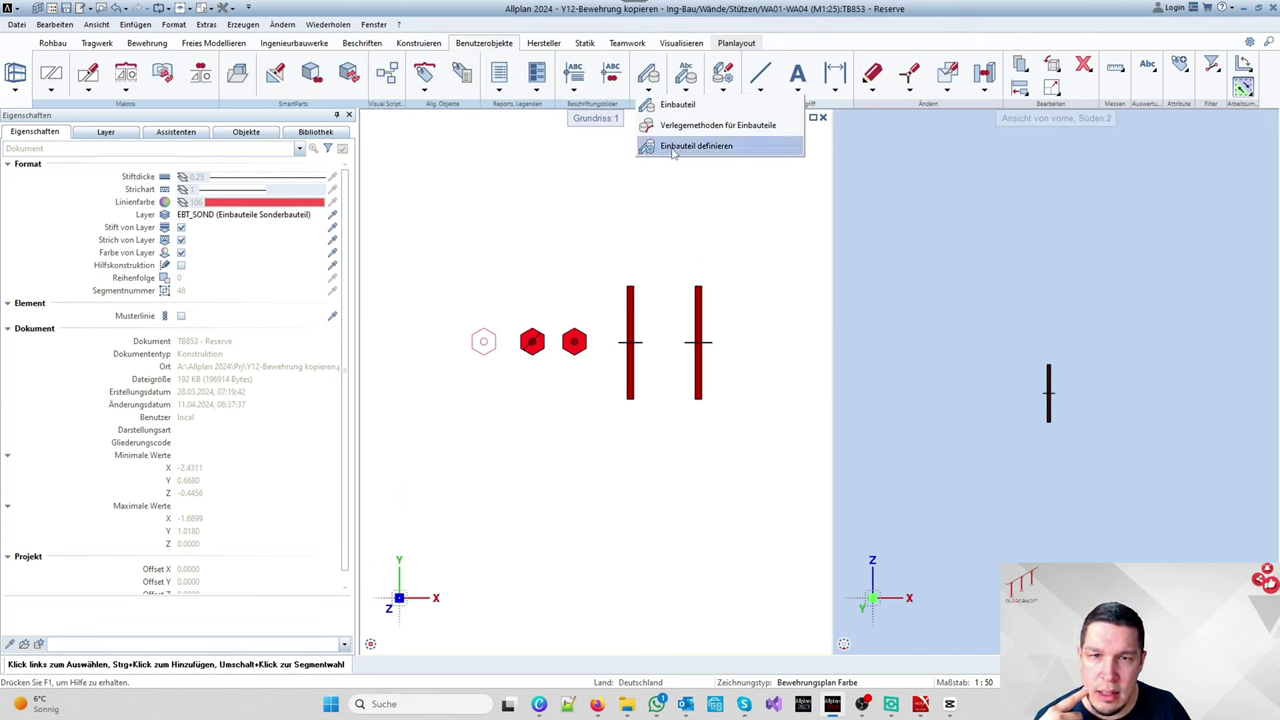
{"action": "left_click", "coordinate": [672, 148]}
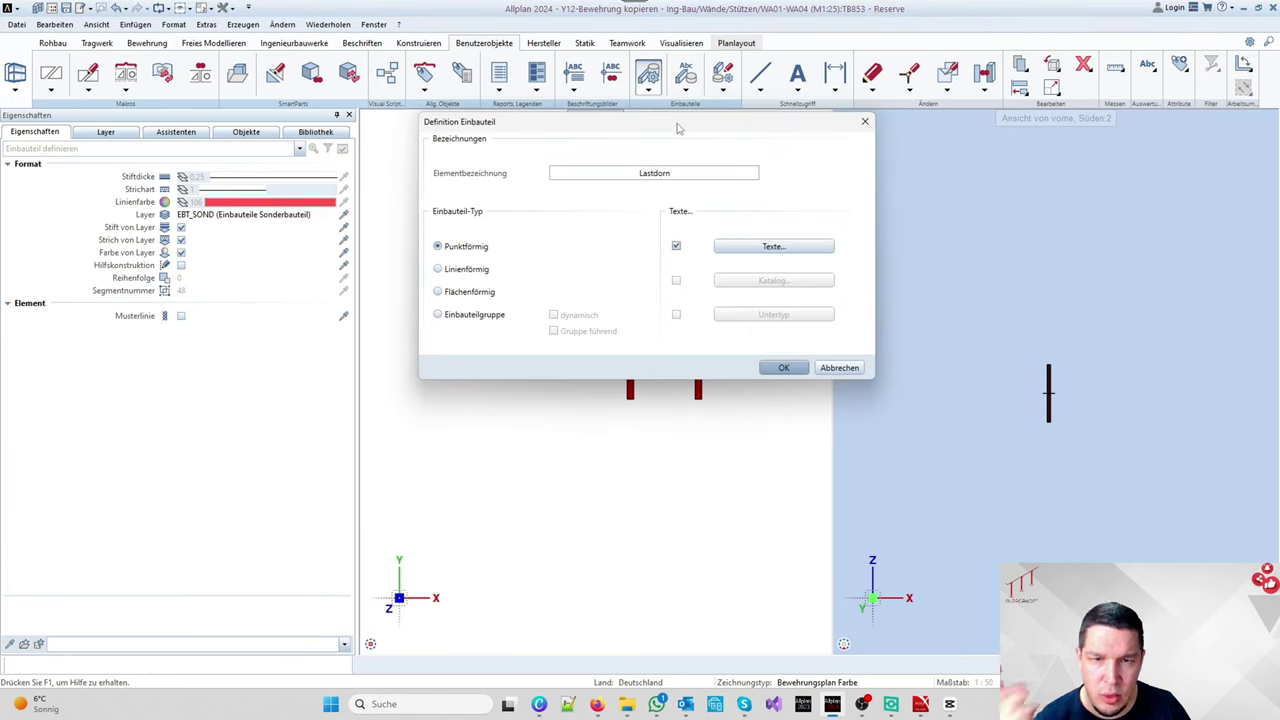
{"action": "left_click_drag", "start_coordinate": [677, 128], "coordinate": [586, 130]}
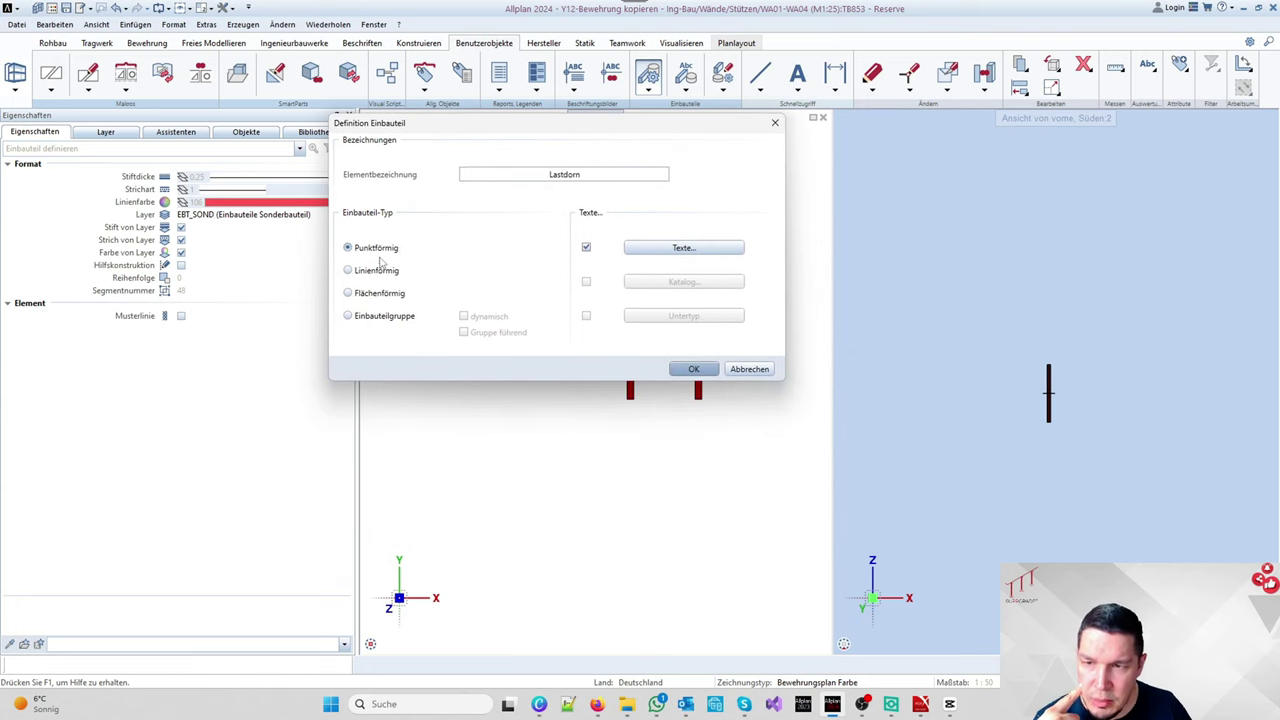
{"action": "left_click_drag", "start_coordinate": [487, 128], "coordinate": [559, 140]}
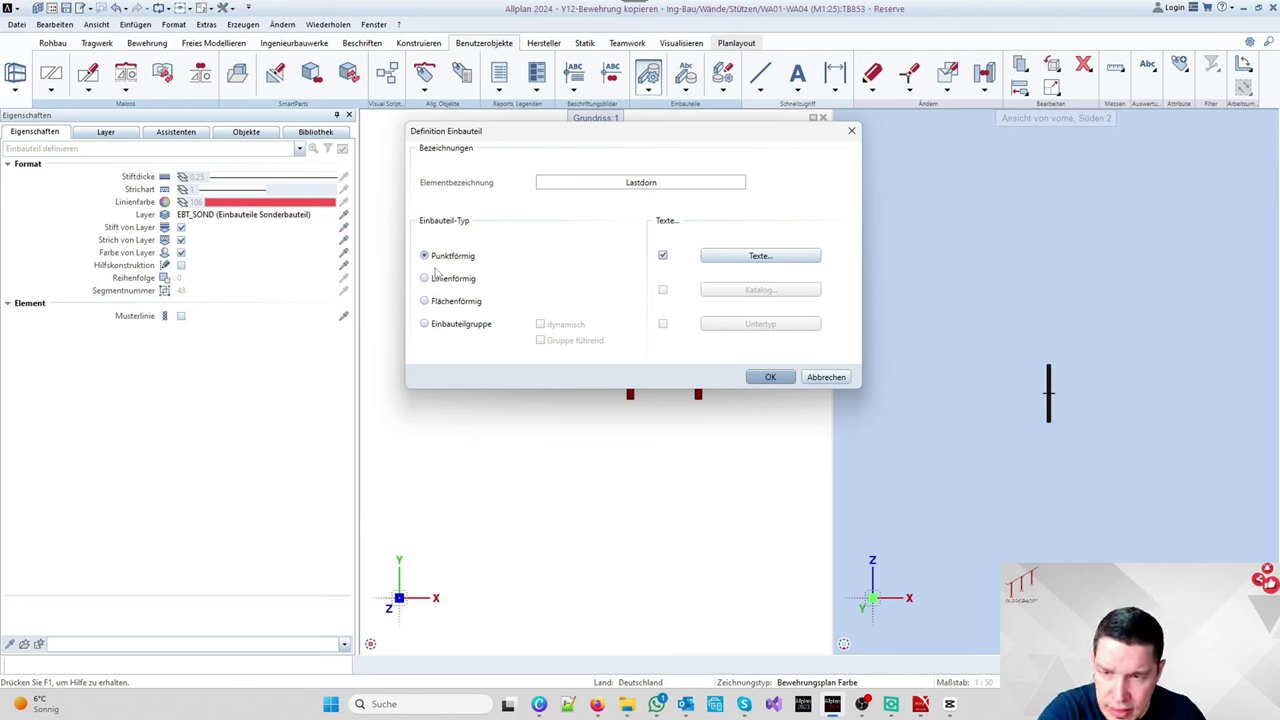
{"action": "left_click", "coordinate": [761, 260]}
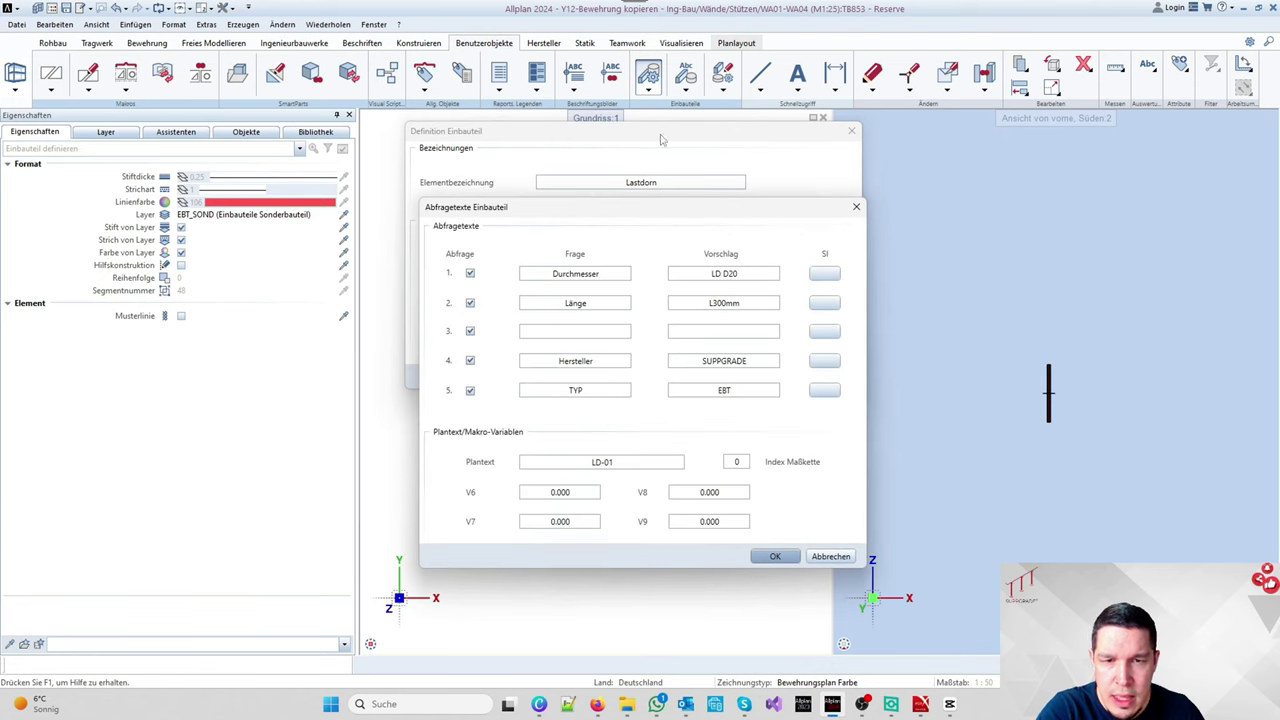
{"action": "left_click_drag", "start_coordinate": [582, 217], "coordinate": [567, 143]}
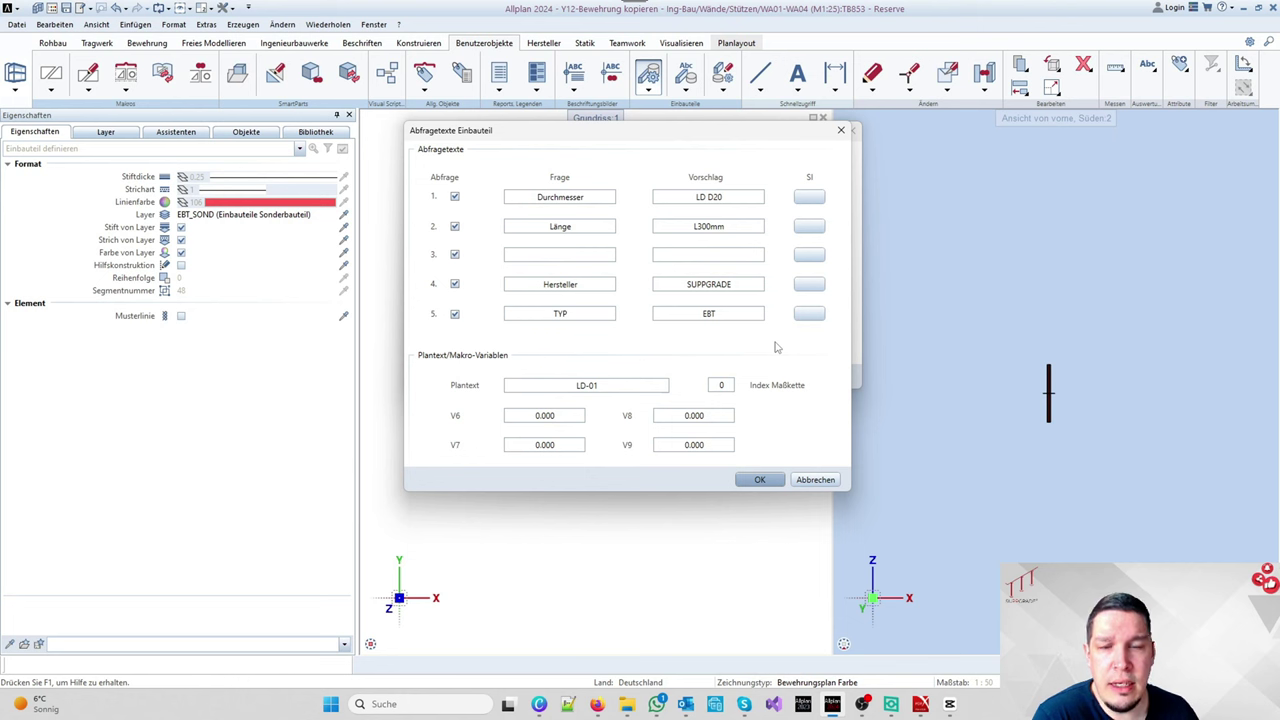
{"action": "left_click", "coordinate": [637, 384]}
{"action": "key", "text": "BackSpace"}
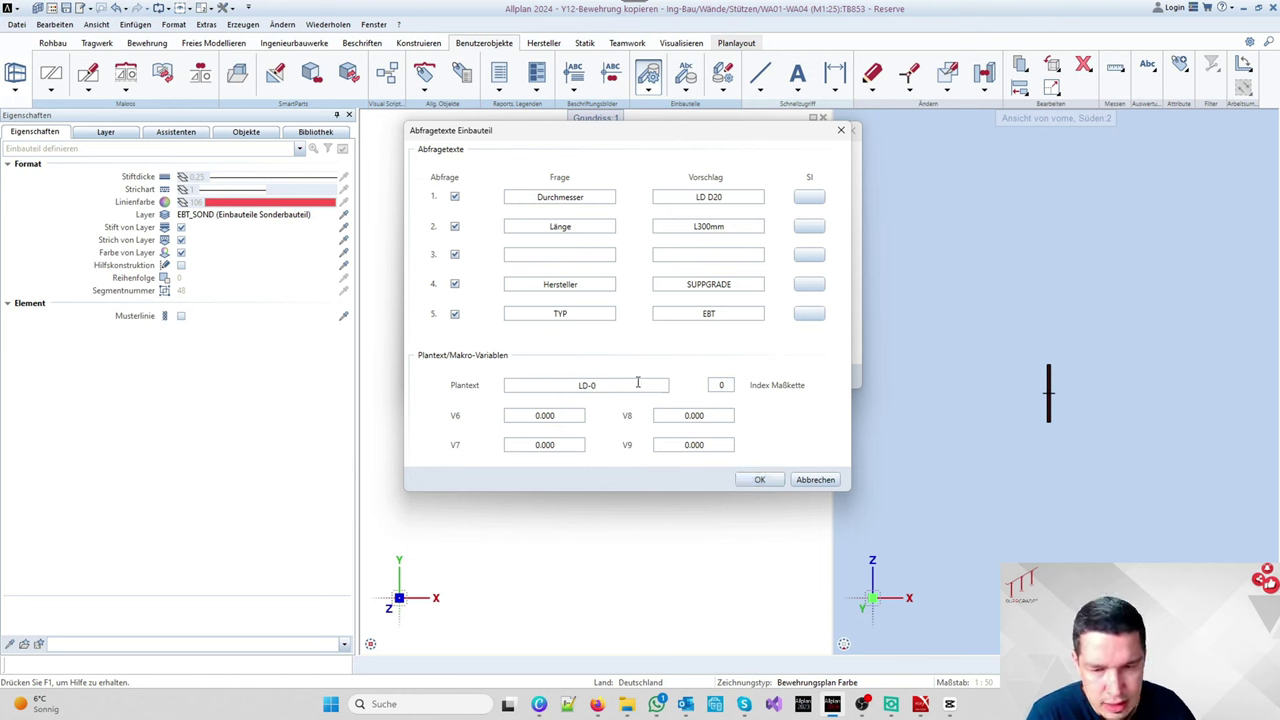
{"action": "type", "text": "2"}
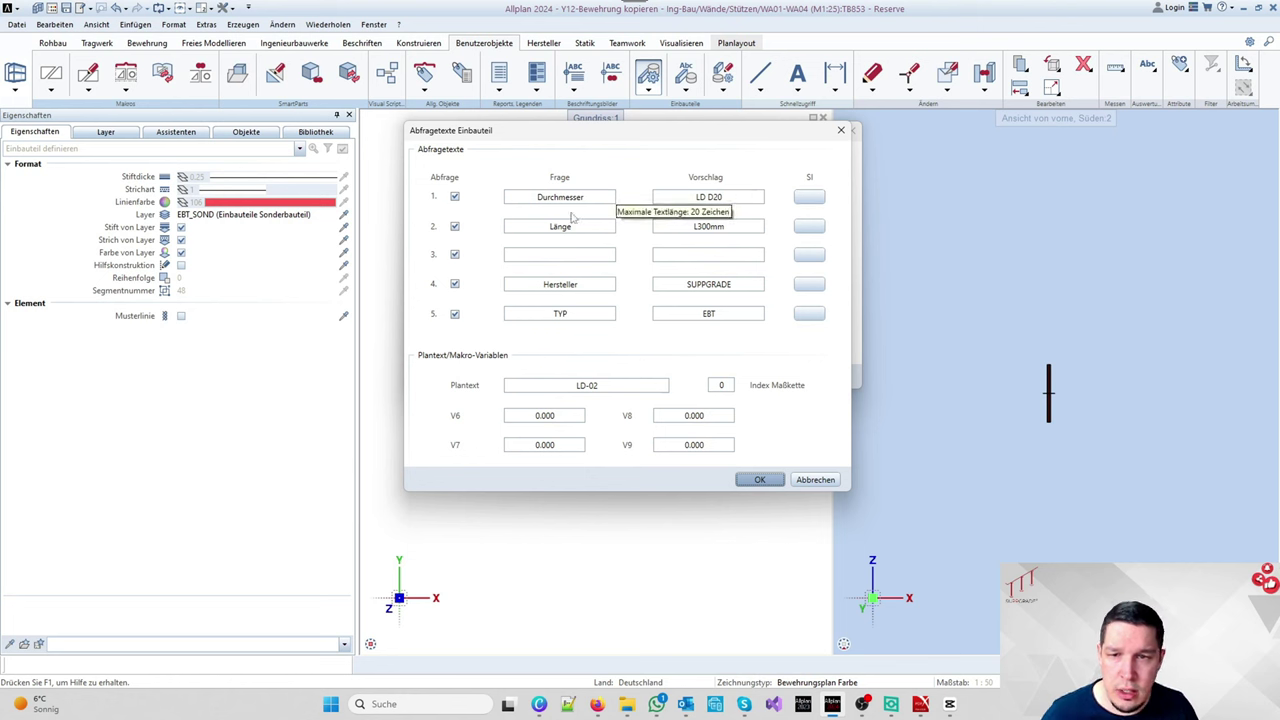
Step: Set the suggested texts to LD D22 for Durchmesser and L350mm for Länge
{"action": "left_click", "coordinate": [727, 197]}
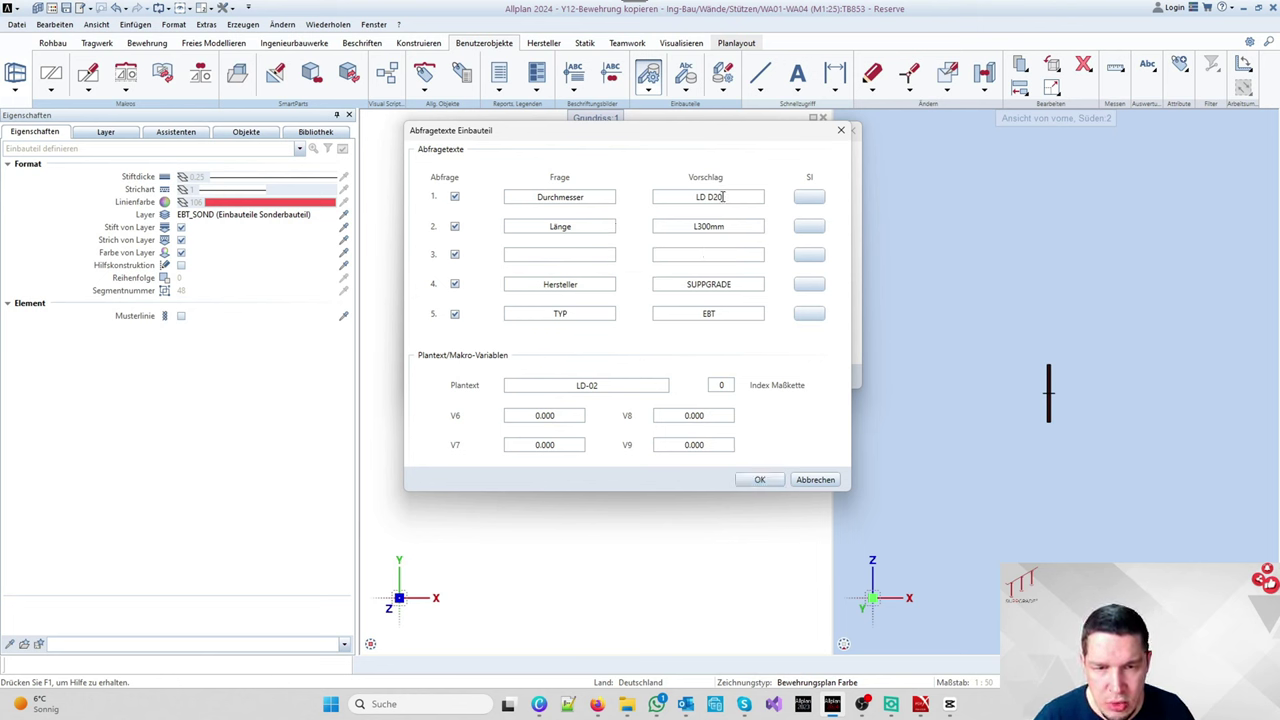
{"action": "key", "text": "BackSpace"}
{"action": "type", "text": "2"}
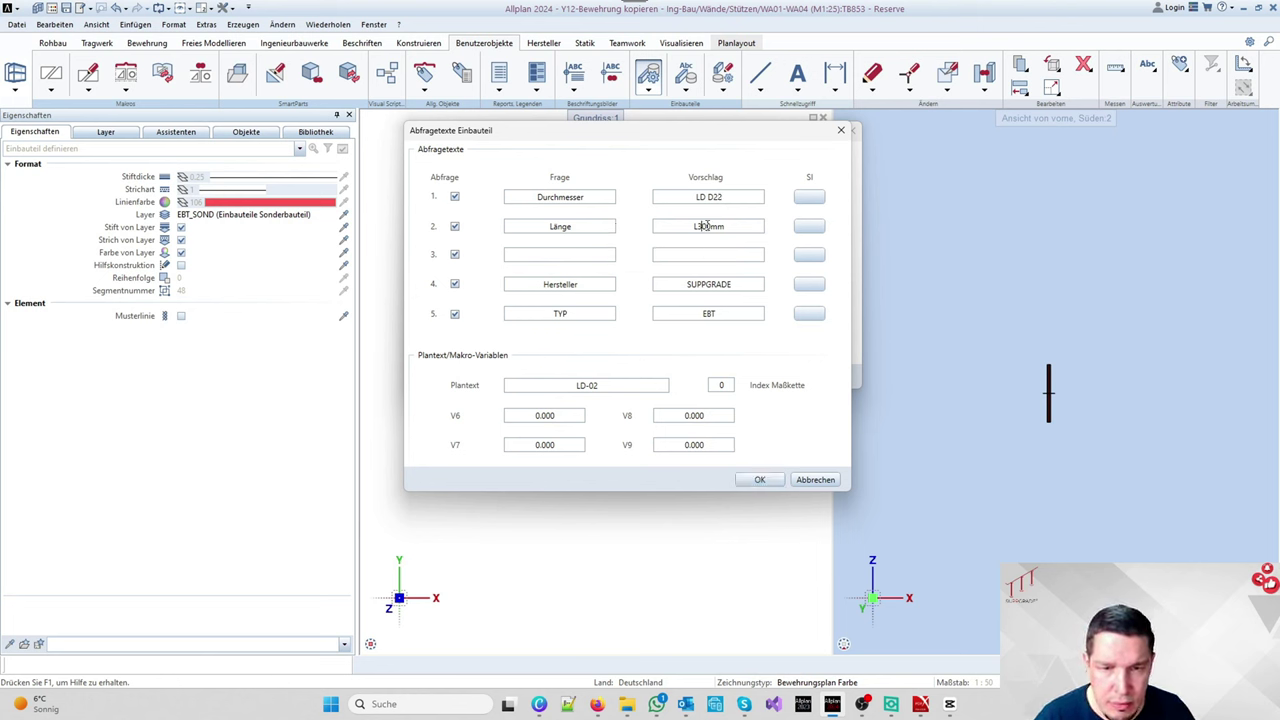
{"action": "left_click", "coordinate": [714, 229]}
{"action": "key", "text": "BackSpace"}
{"action": "type", "text": "5"}
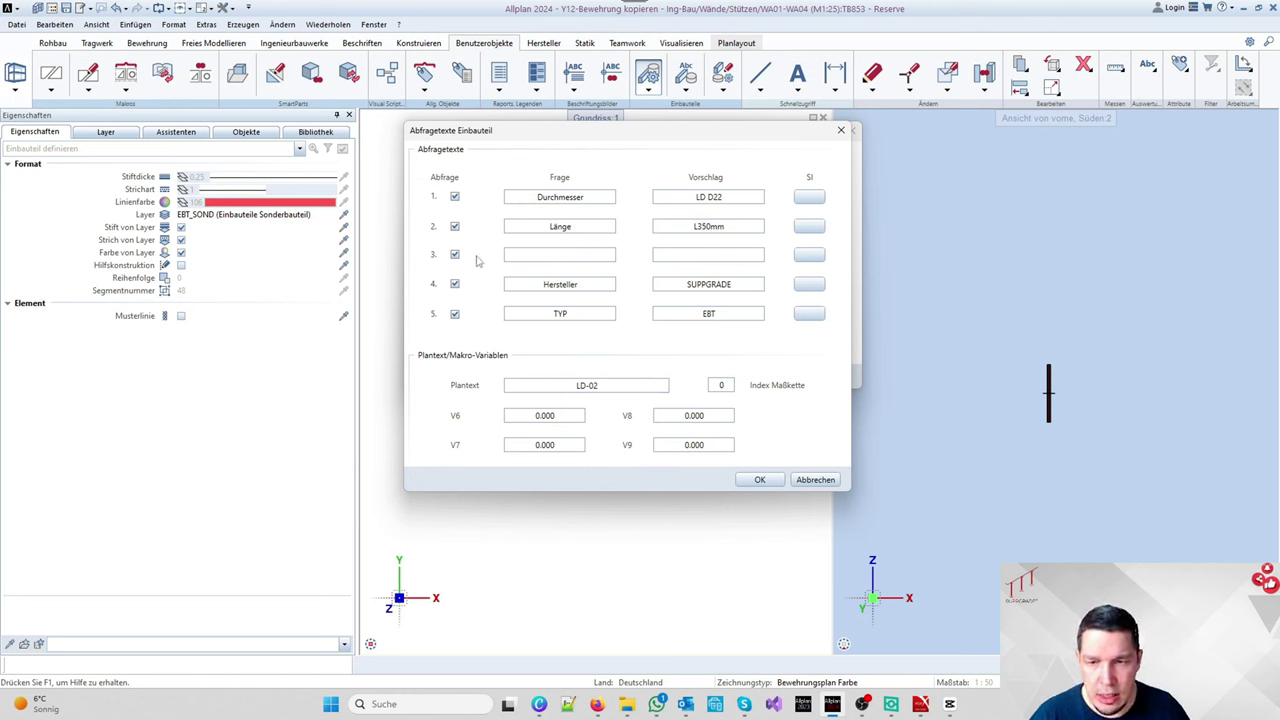
Step: Try MOT and PLH as the suggested text for TYP and set it back to EBT
{"action": "left_click", "coordinate": [523, 253]}
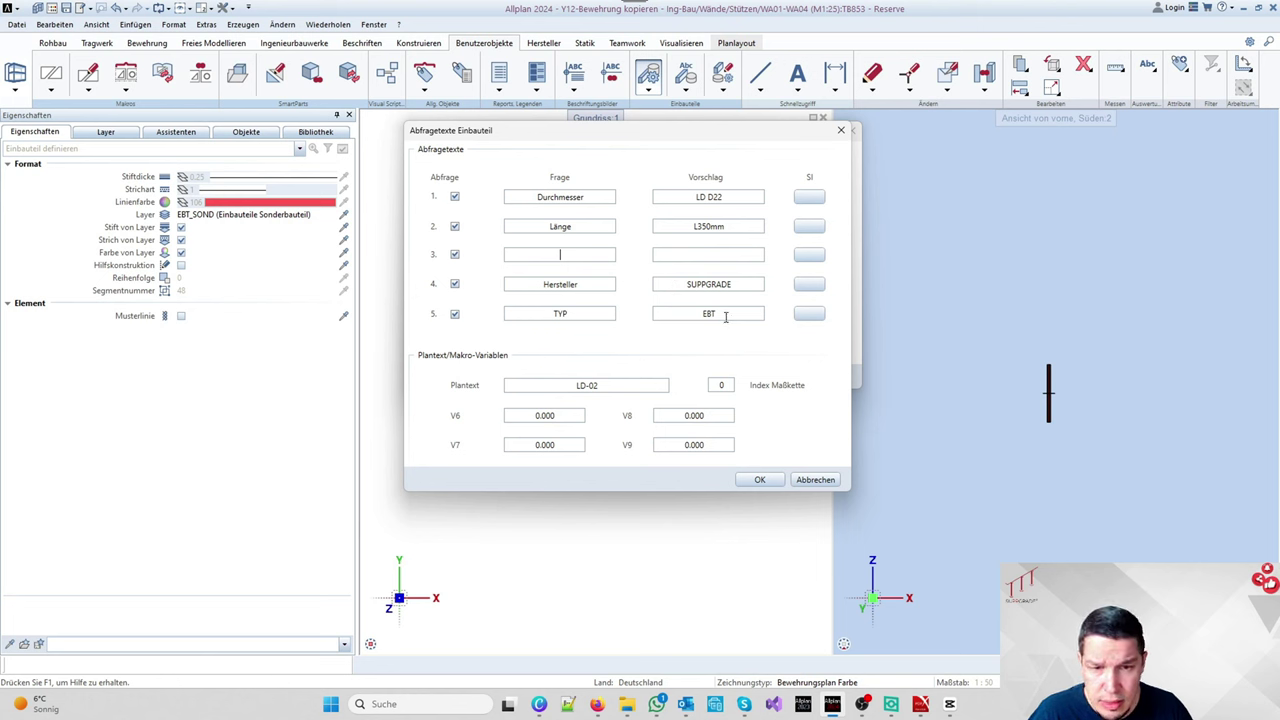
{"action": "type", "text": "MOT"}
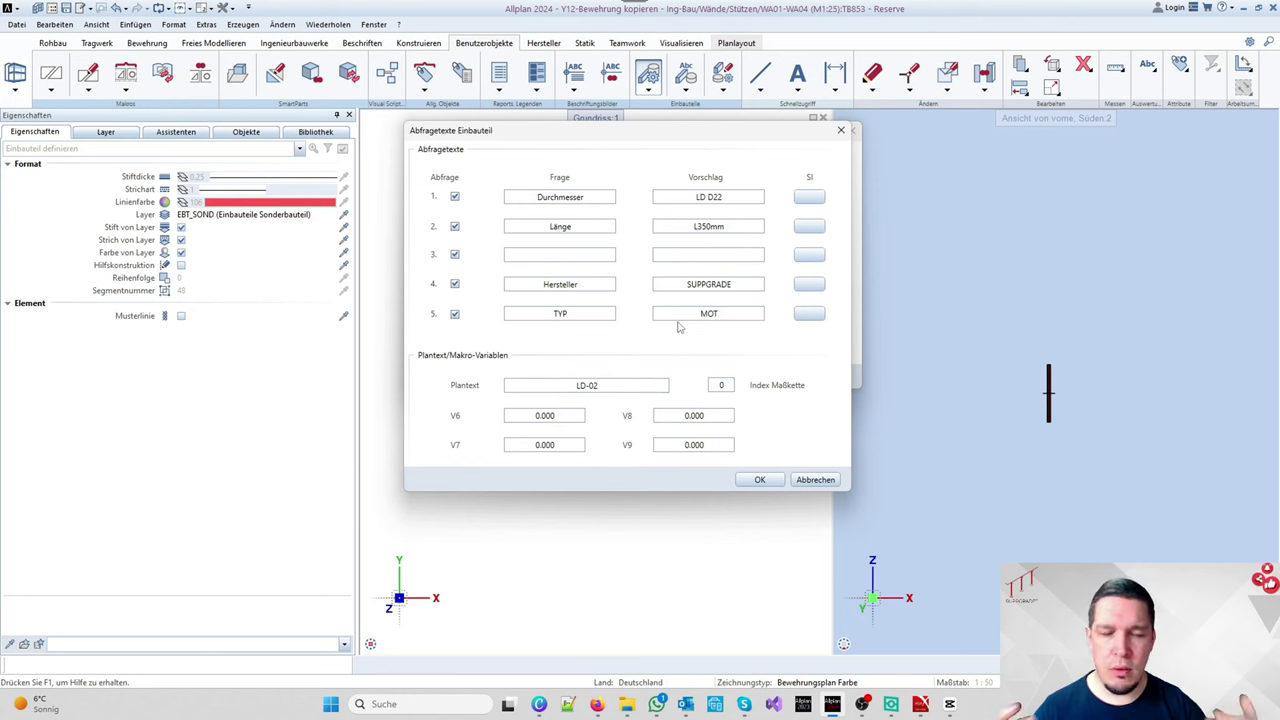
{"action": "key", "text": "BackSpace"}
{"action": "key", "text": "BackSpace"}
{"action": "key", "text": "BackSpace"}
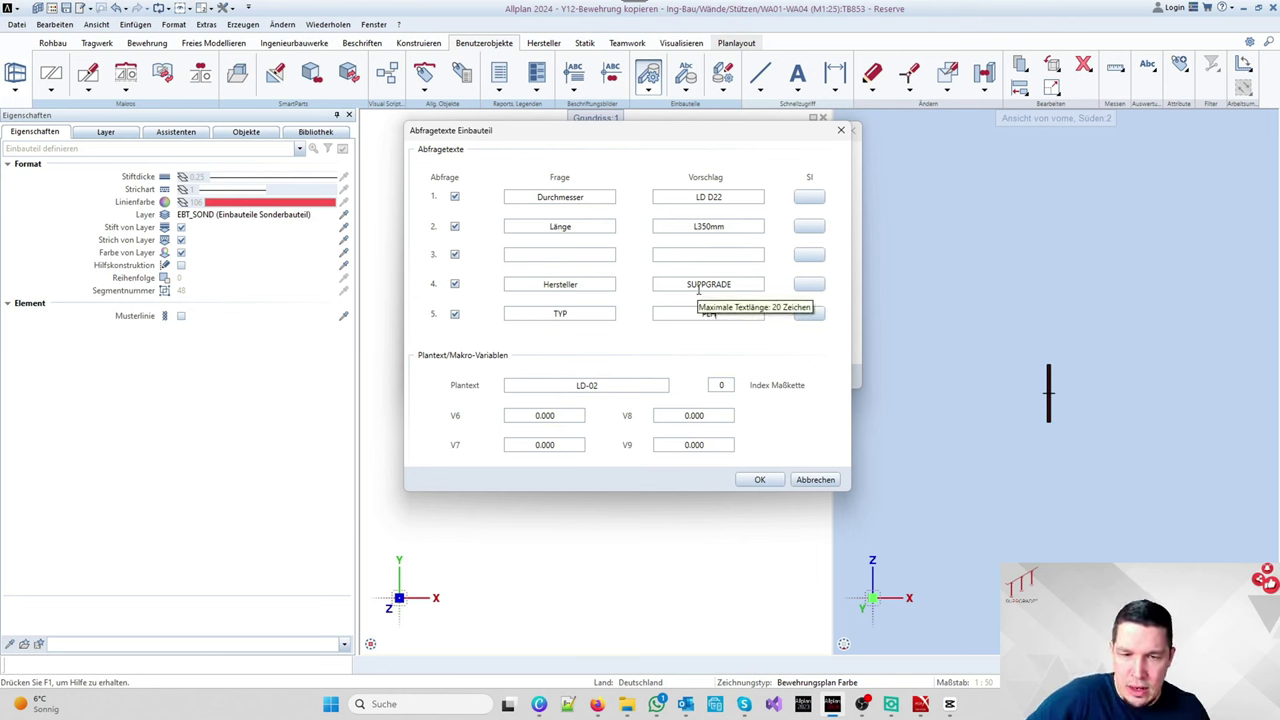
{"action": "type", "text": "PL"}
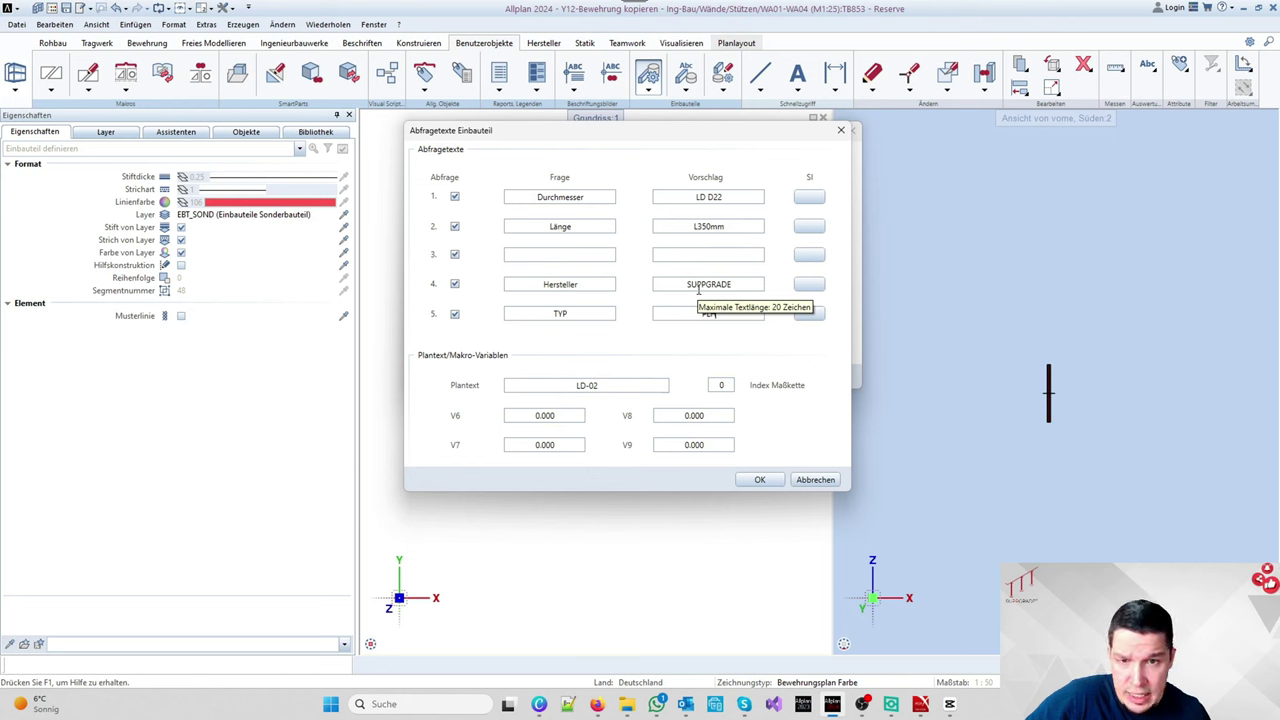
{"action": "type", "text": "H"}
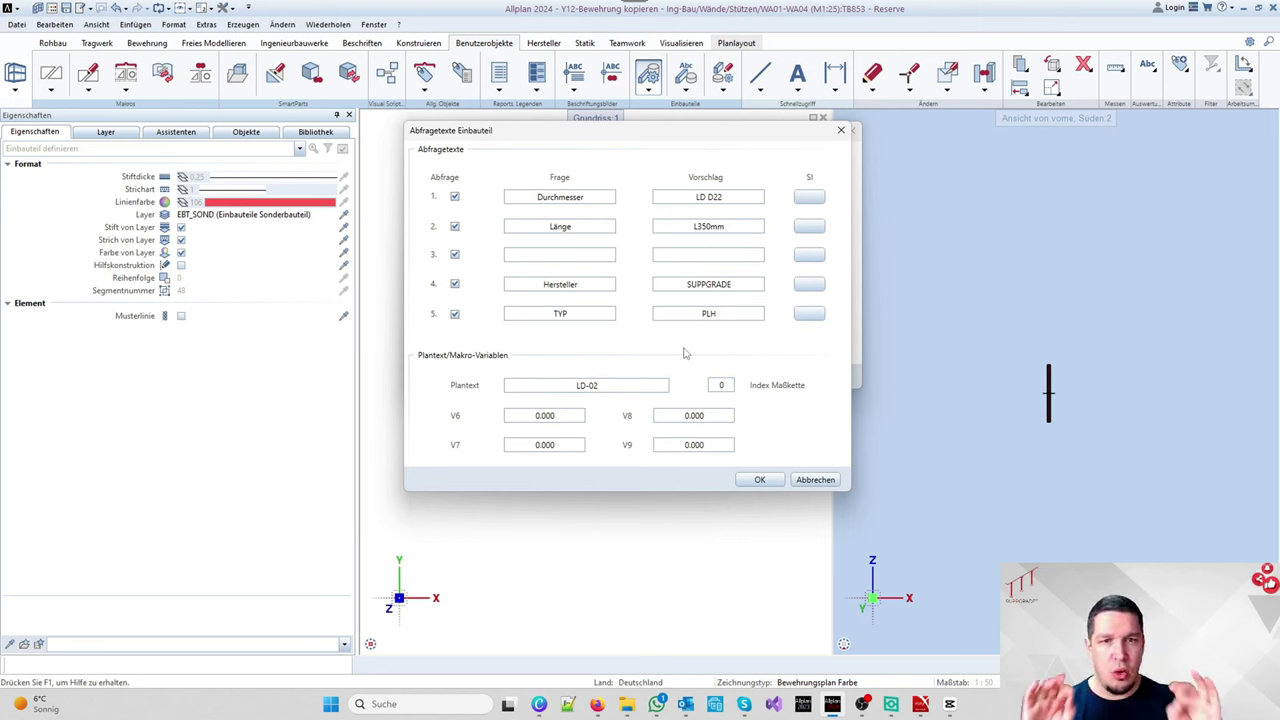
{"action": "key", "text": "BackSpace"}
{"action": "key", "text": "BackSpace"}
{"action": "key", "text": "BackSpace"}
{"action": "type", "text": "E"}
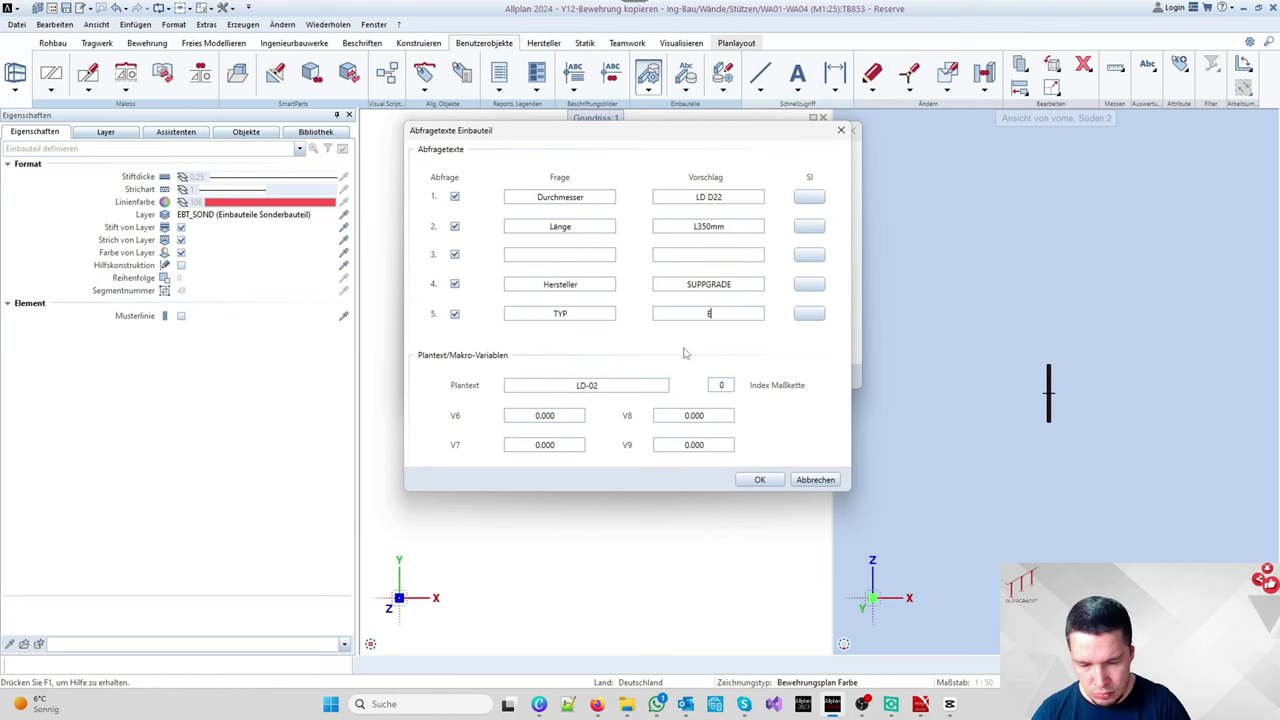
{"action": "type", "text": "BT"}
{"action": "key", "text": "Return"}
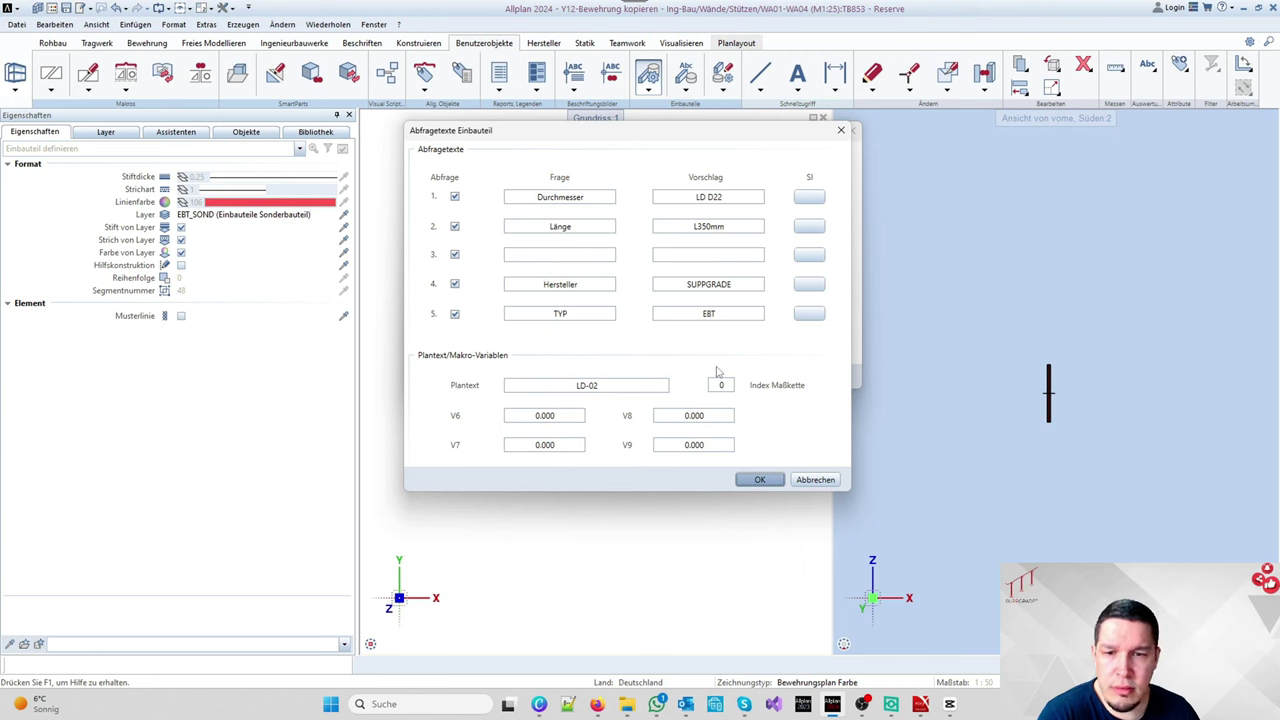
Step: Accept the load dowel's query texts and Punktförmig definition, and review the layer options for elements in the Makrofolie
{"action": "left_click", "coordinate": [756, 479]}
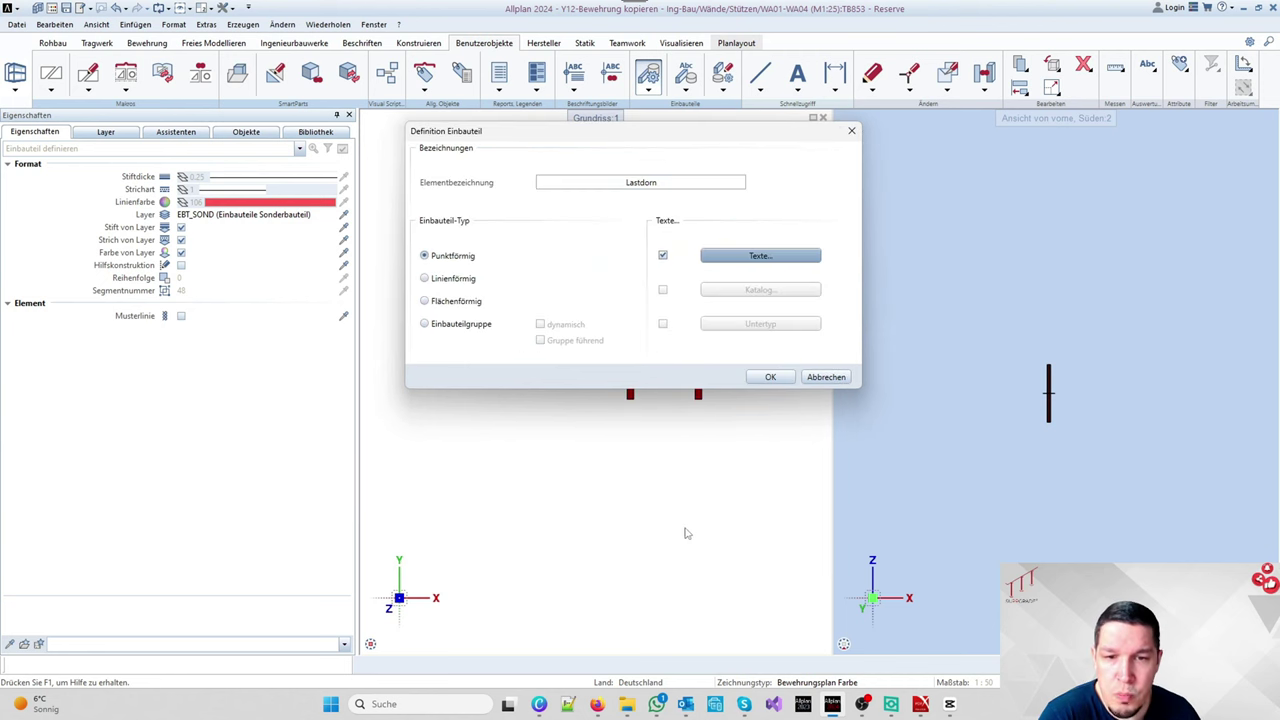
{"action": "left_click", "coordinate": [780, 380]}
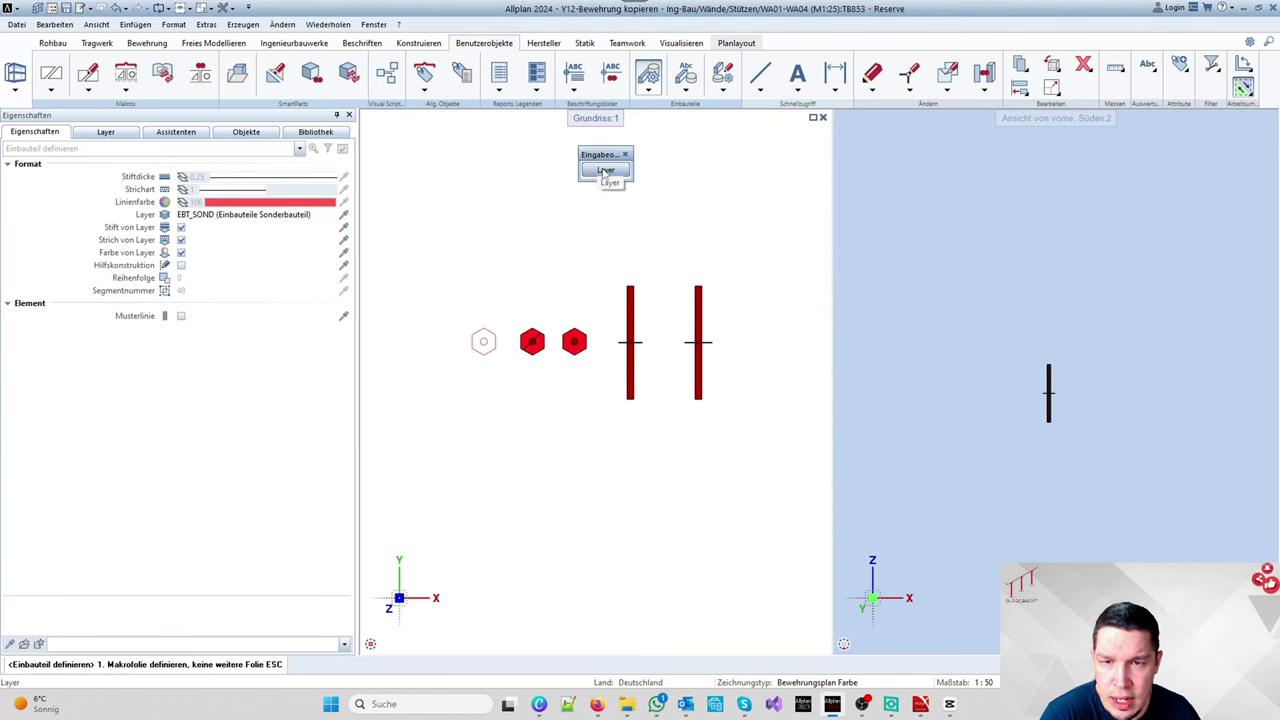
{"action": "left_click", "coordinate": [605, 171]}
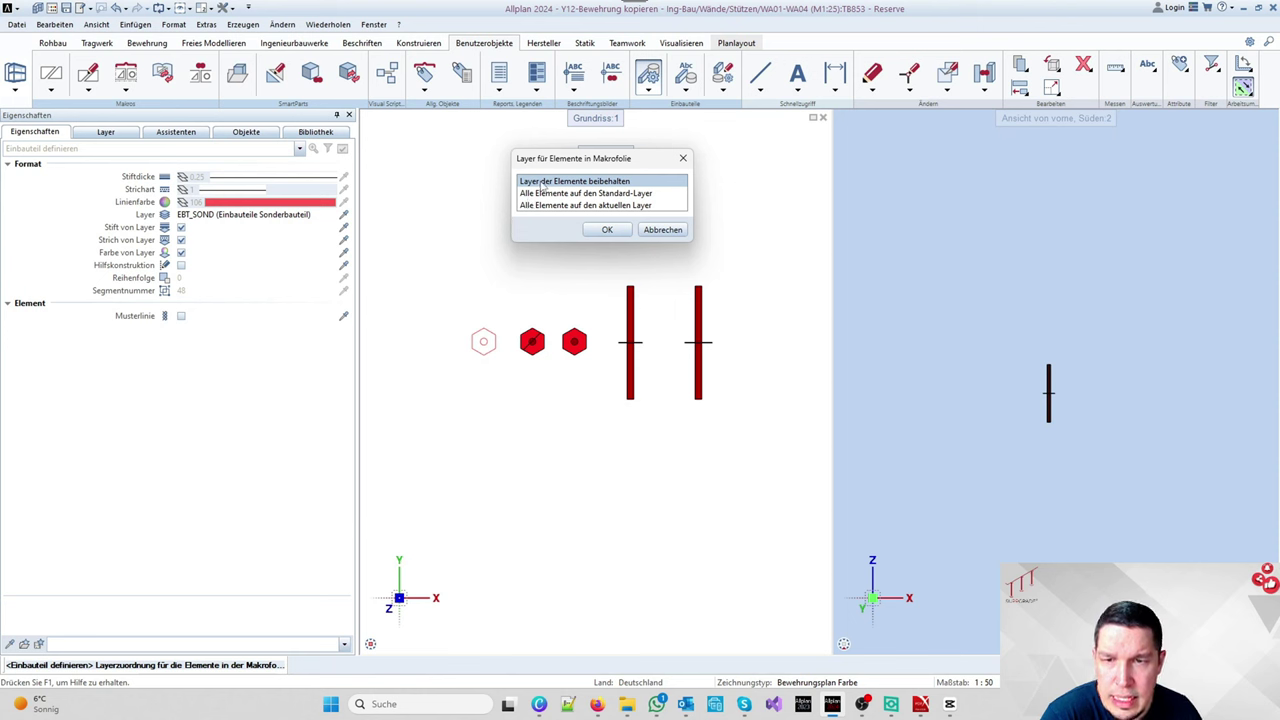
{"action": "left_click", "coordinate": [662, 230]}
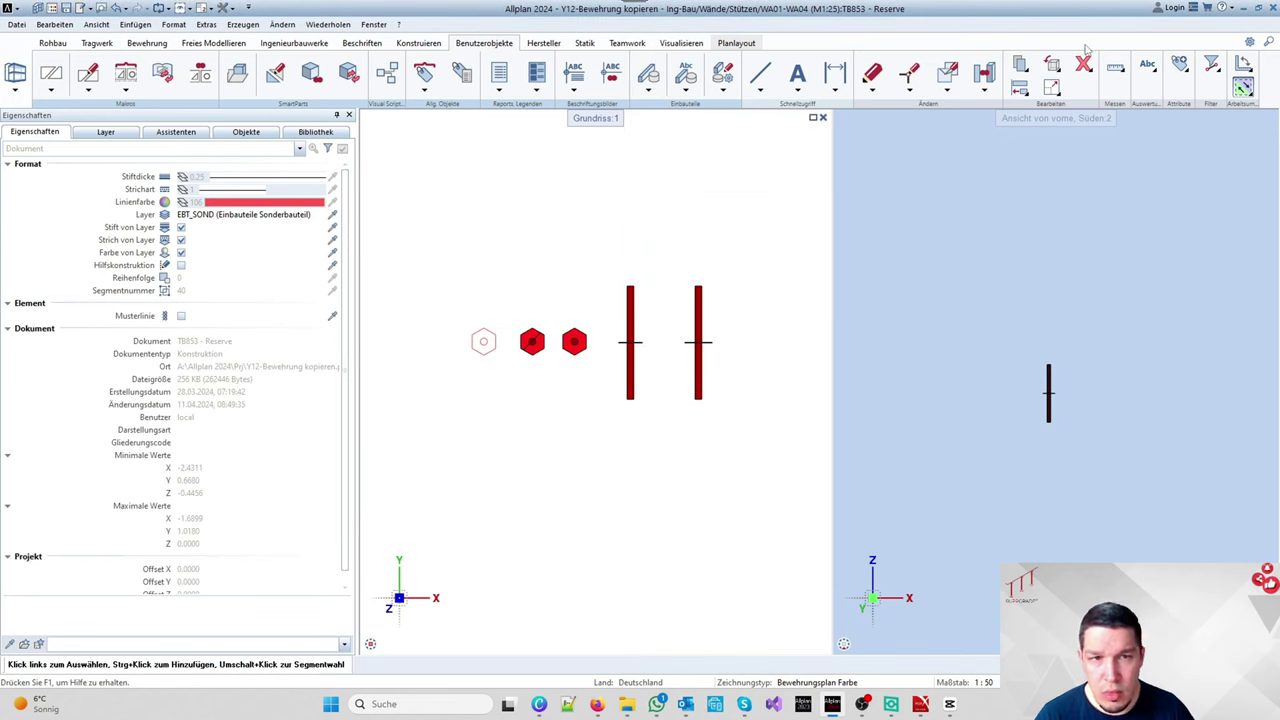
Step: Assign the two filled hexagon symbols and the two side-view dowel symbols to layer EBT_SOND
{"action": "left_click", "coordinate": [872, 72]}
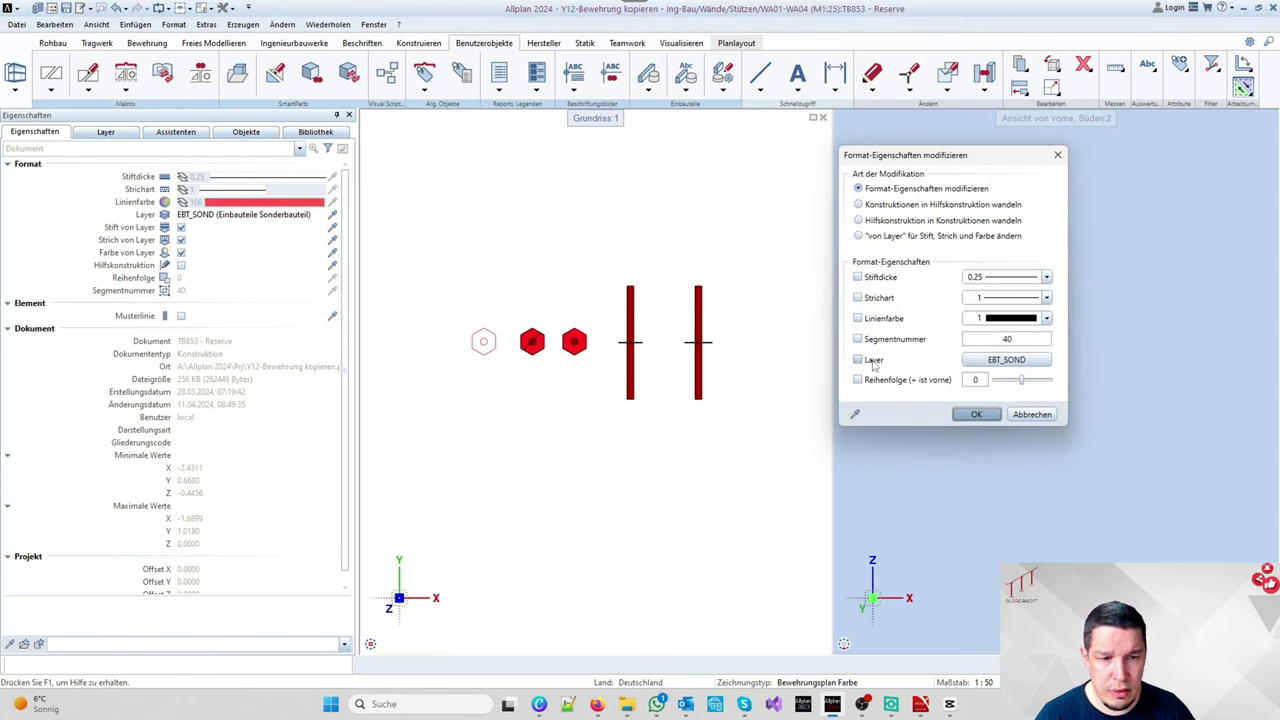
{"action": "left_click", "coordinate": [873, 366]}
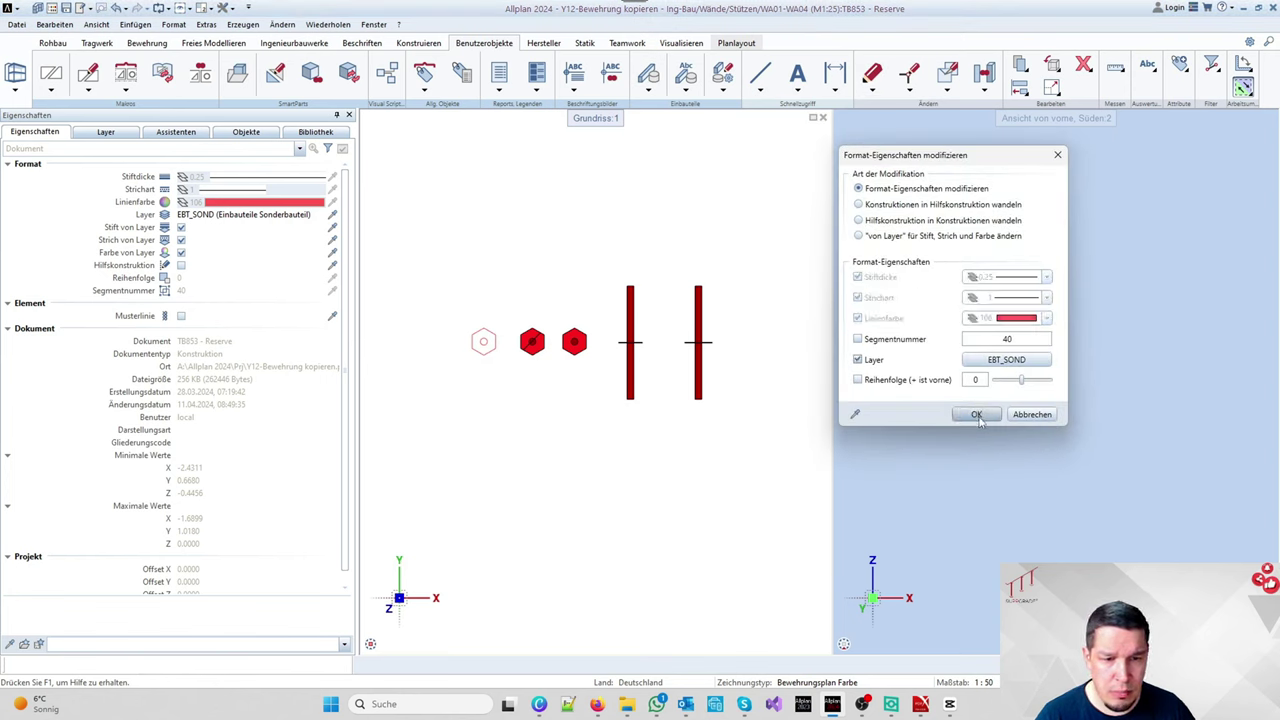
{"action": "left_click", "coordinate": [976, 414]}
{"action": "left_click_drag", "start_coordinate": [506, 243], "coordinate": [762, 425]}
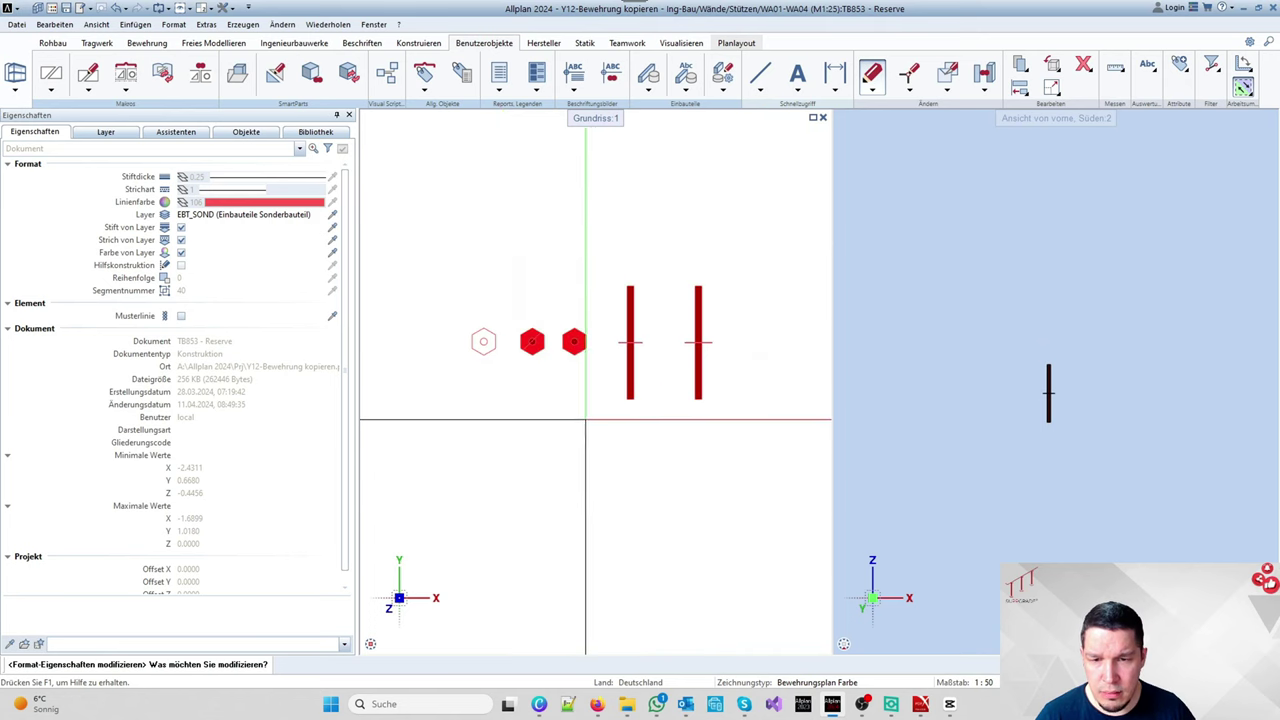
{"action": "scroll", "coordinate": [600, 400], "scroll_direction": "up", "scroll_amount": 2}
{"action": "scroll", "coordinate": [600, 400], "scroll_direction": "down", "scroll_amount": 2}
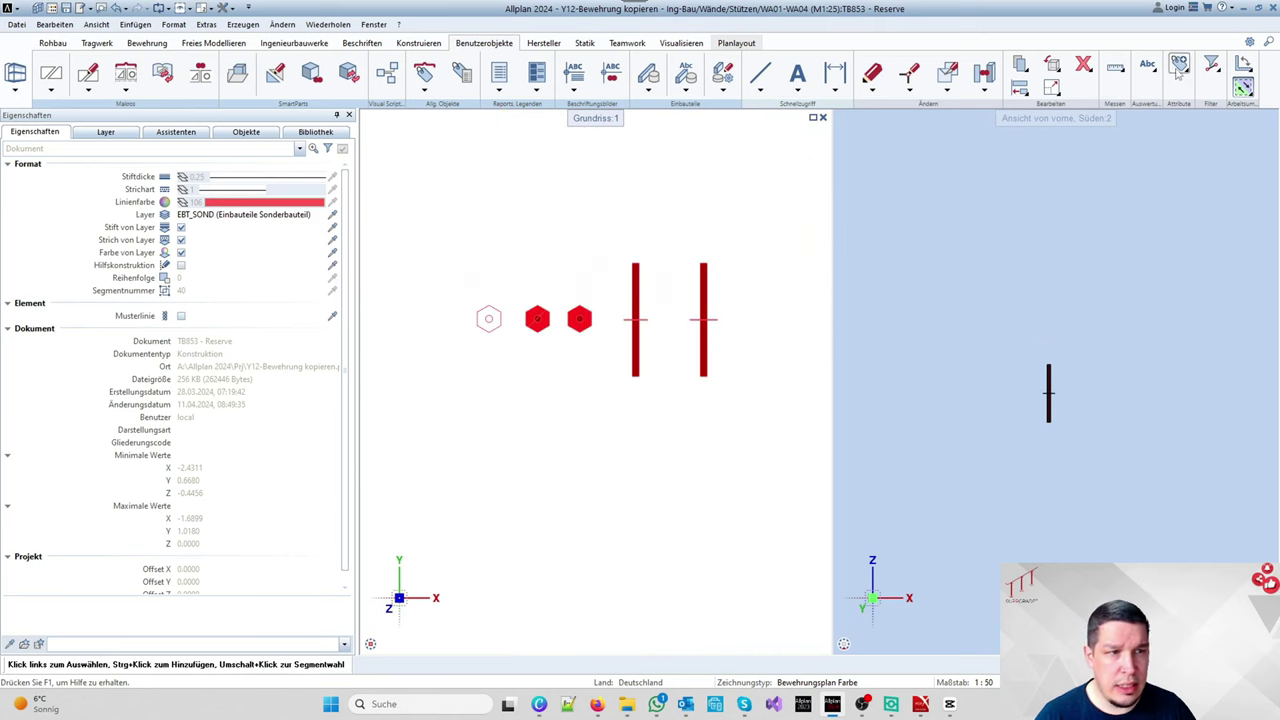
Step: Select only the lines of the two filled hexagons and two side-view symbols and turn off Farbe von Layer for them
{"action": "left_click", "coordinate": [1212, 70]}
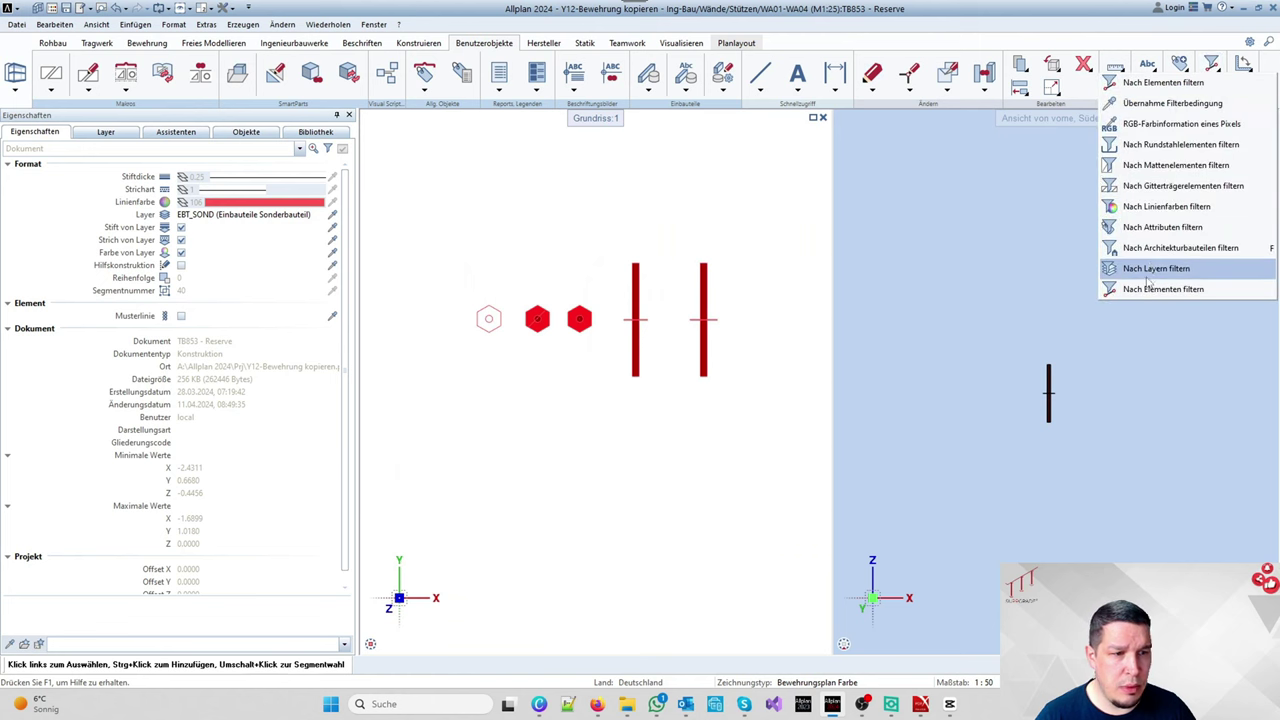
{"action": "left_click", "coordinate": [1145, 292]}
{"action": "left_click", "coordinate": [762, 250]}
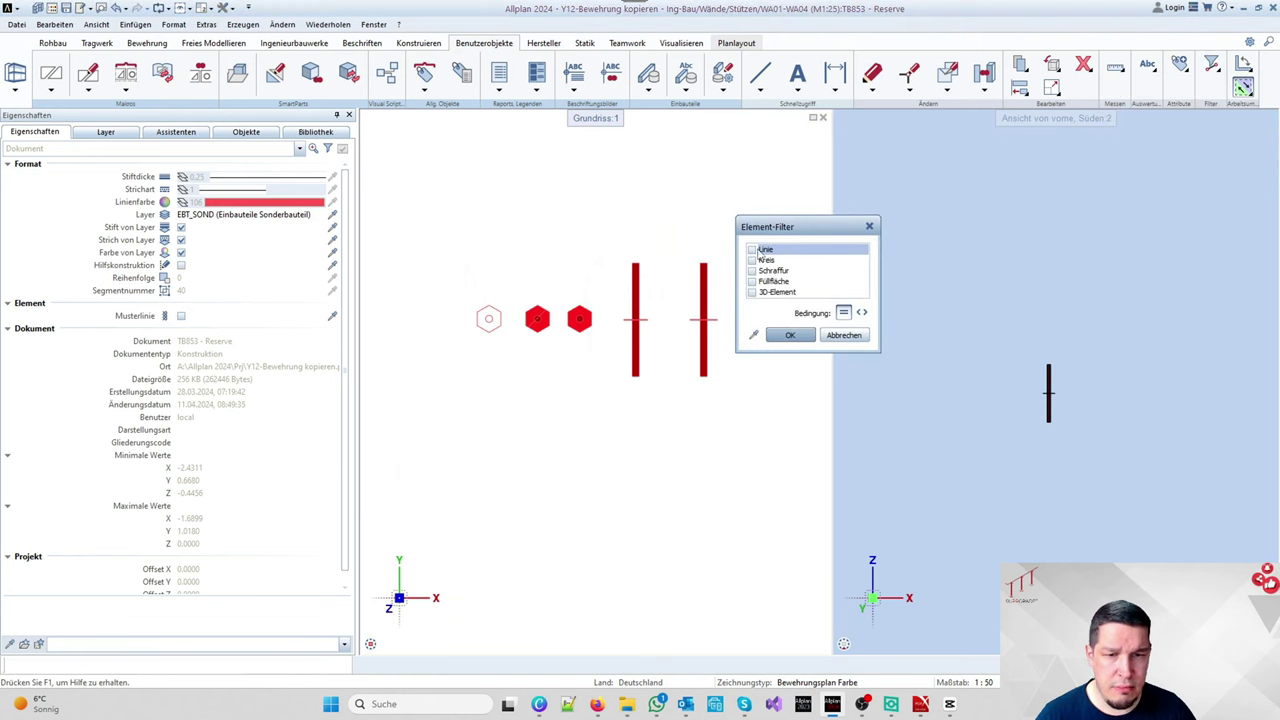
{"action": "left_click", "coordinate": [790, 334]}
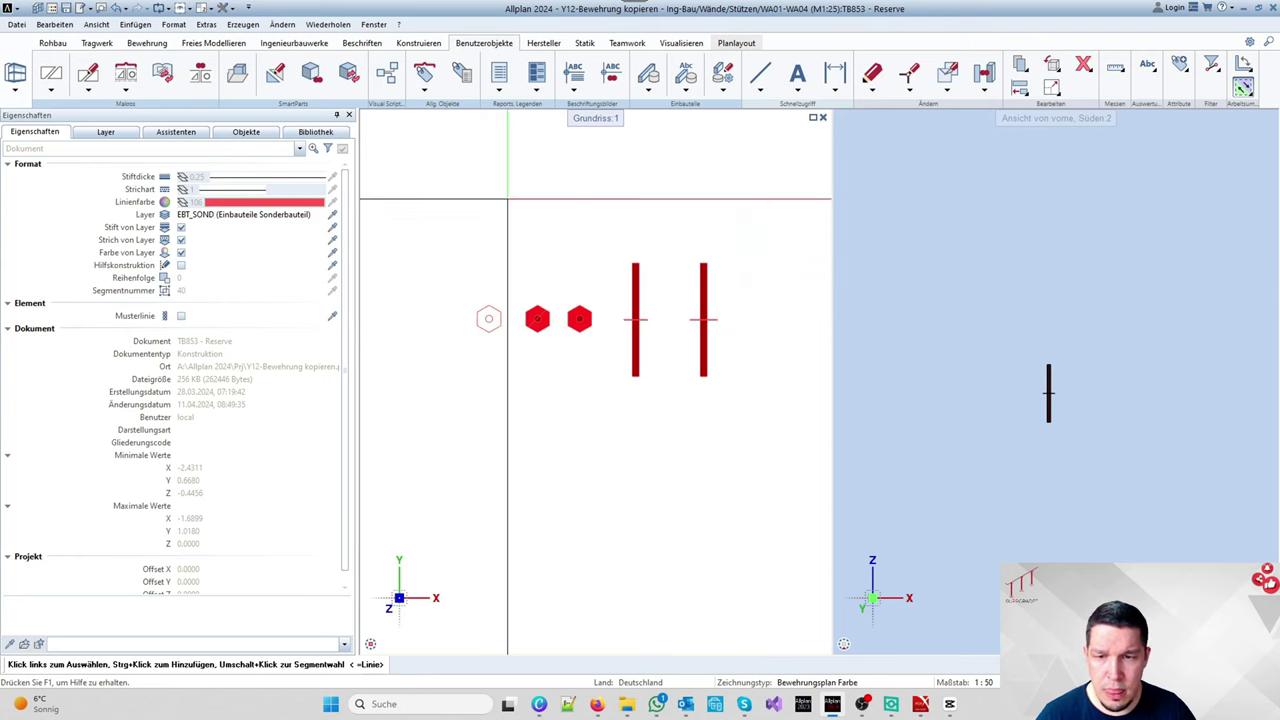
{"action": "left_click_drag", "start_coordinate": [514, 202], "coordinate": [756, 426]}
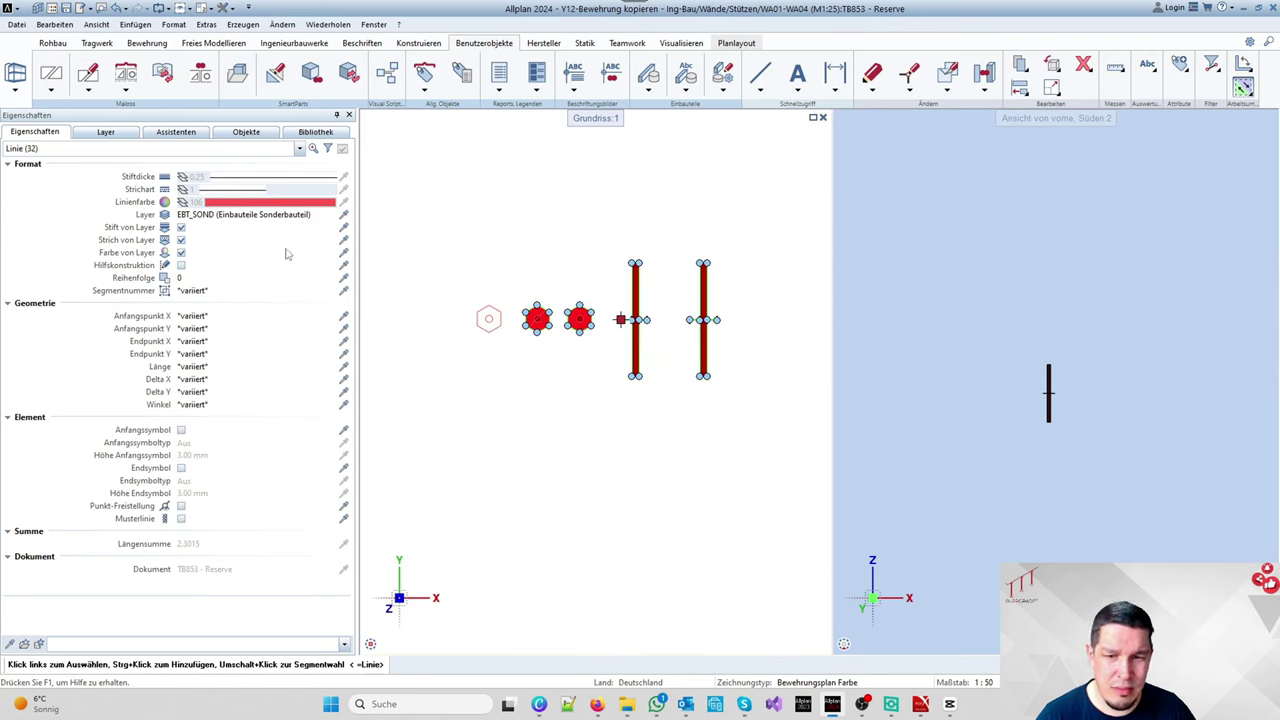
{"action": "left_click", "coordinate": [181, 253]}
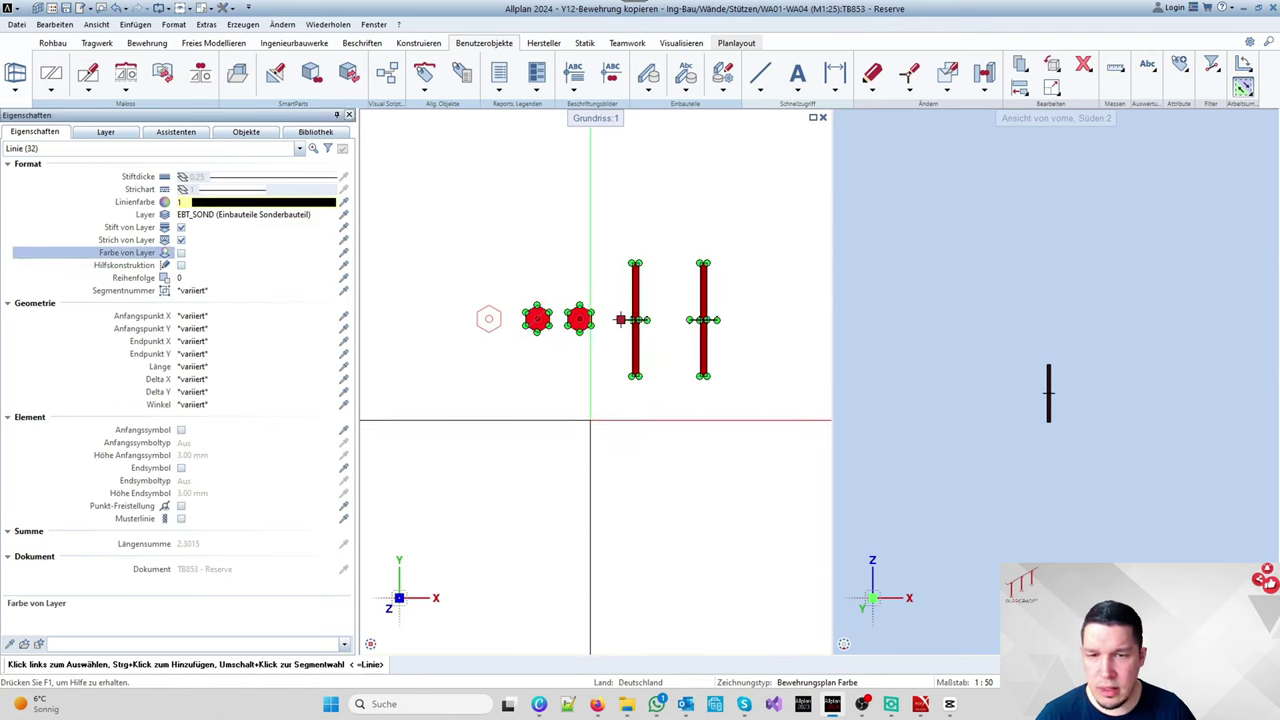
{"action": "key", "text": "Escape"}
Step: Select only the circles in the two filled hexagon symbols and turn off Farbe von Layer for them
{"action": "left_click", "coordinate": [1213, 72]}
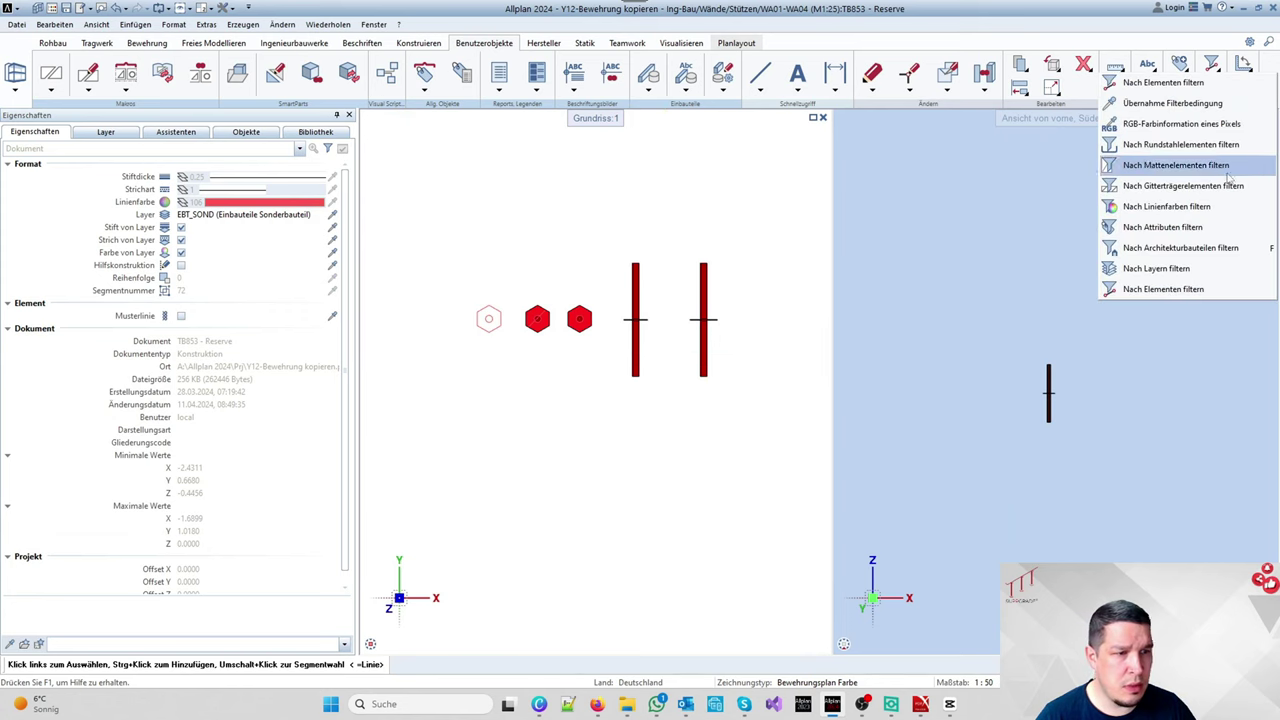
{"action": "left_click", "coordinate": [1150, 289]}
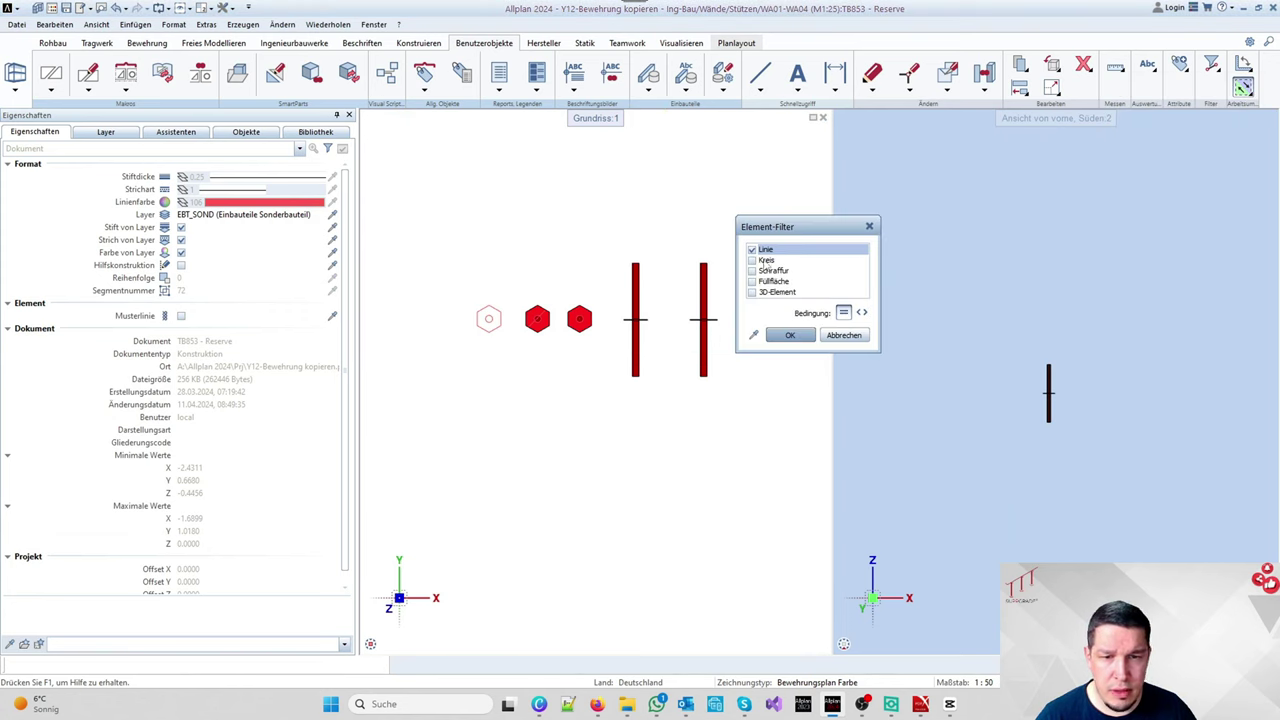
{"action": "left_click", "coordinate": [763, 261]}
{"action": "left_click", "coordinate": [758, 250]}
{"action": "left_click", "coordinate": [791, 335]}
{"action": "left_click_drag", "start_coordinate": [509, 211], "coordinate": [723, 370]}
{"action": "left_click", "coordinate": [181, 254]}
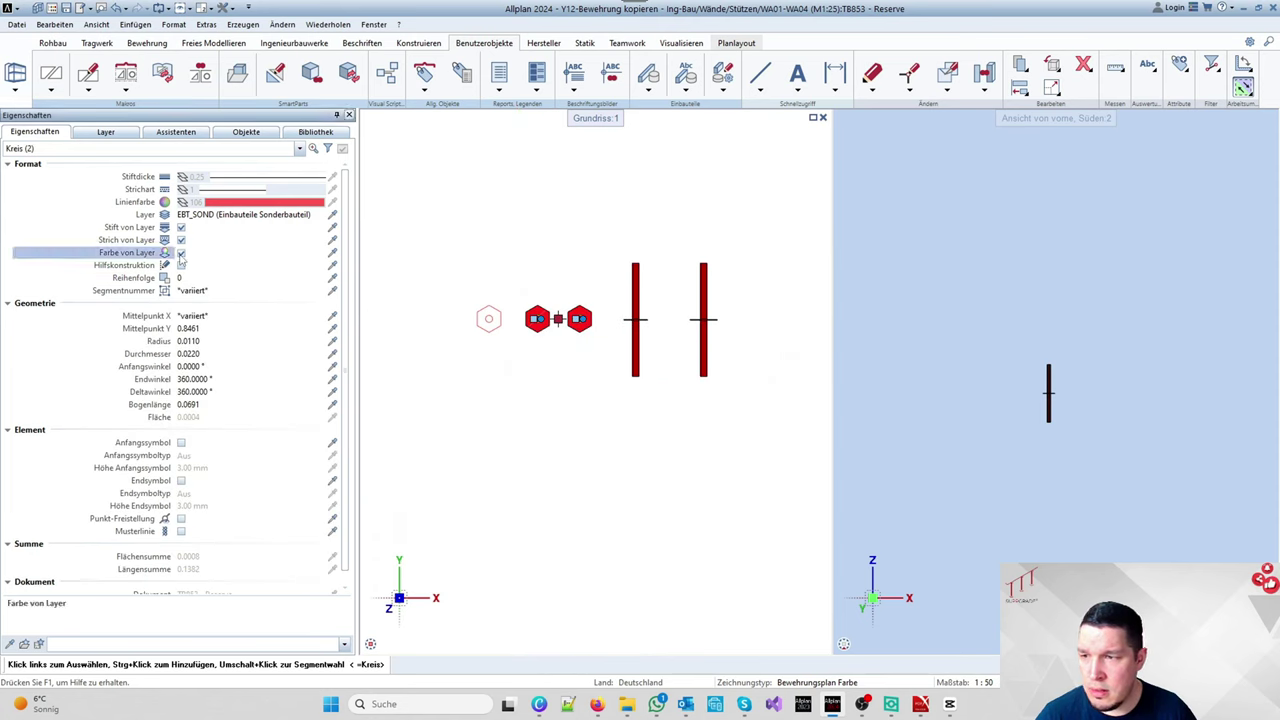
{"action": "left_click", "coordinate": [545, 372]}
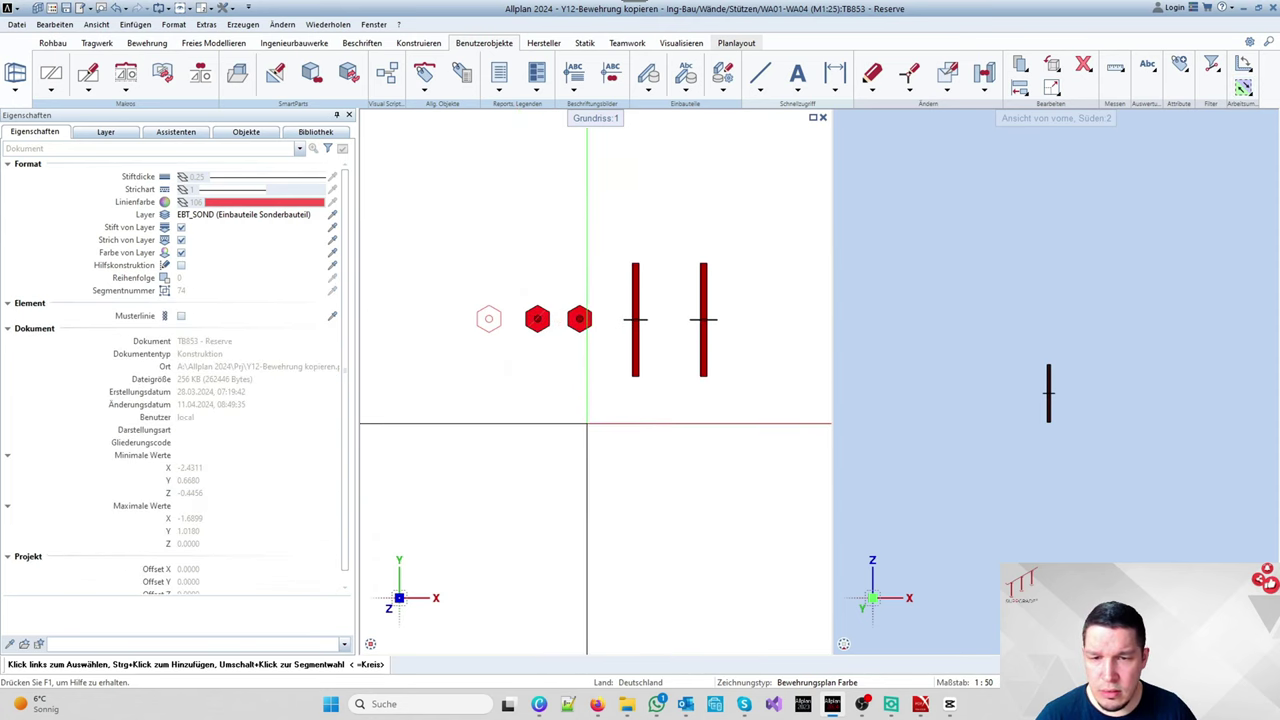
{"action": "scroll", "coordinate": [509, 320], "scroll_direction": "up", "scroll_amount": 3}
{"action": "scroll", "coordinate": [517, 337], "scroll_direction": "down", "scroll_amount": 1}
{"action": "key", "text": "Escape"}
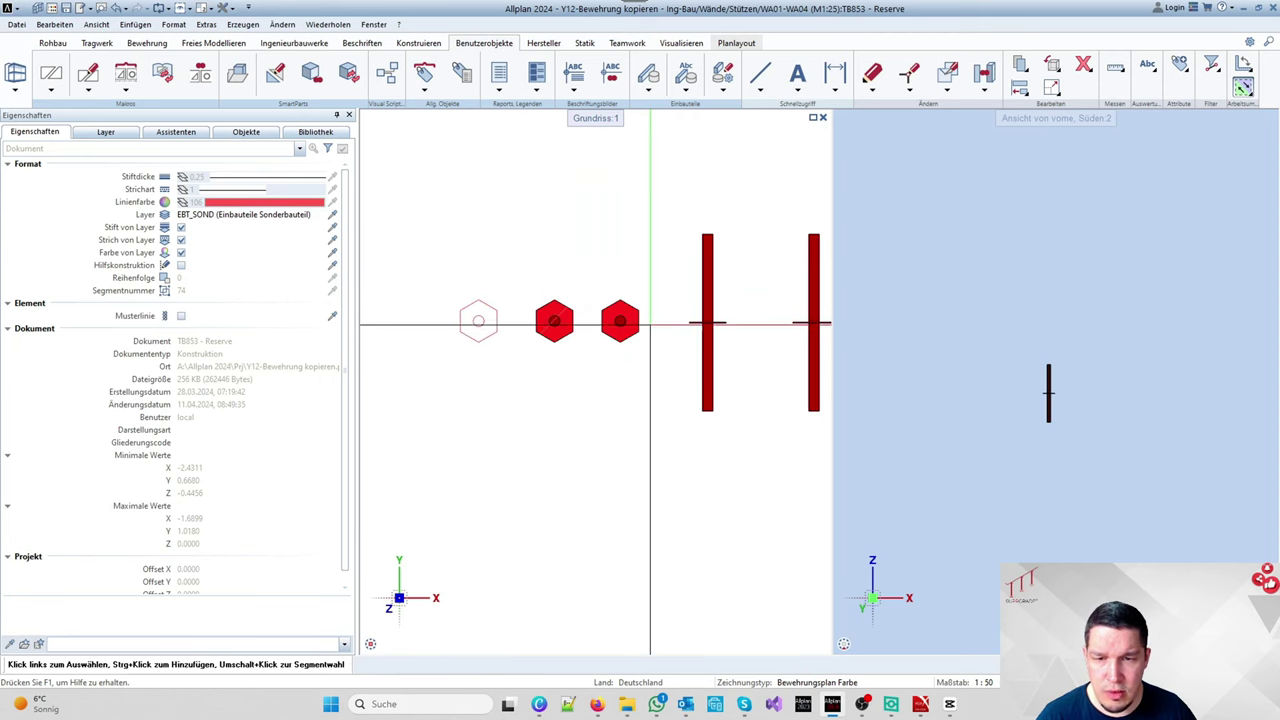
{"action": "scroll", "coordinate": [578, 341], "scroll_direction": "down", "scroll_amount": 2}
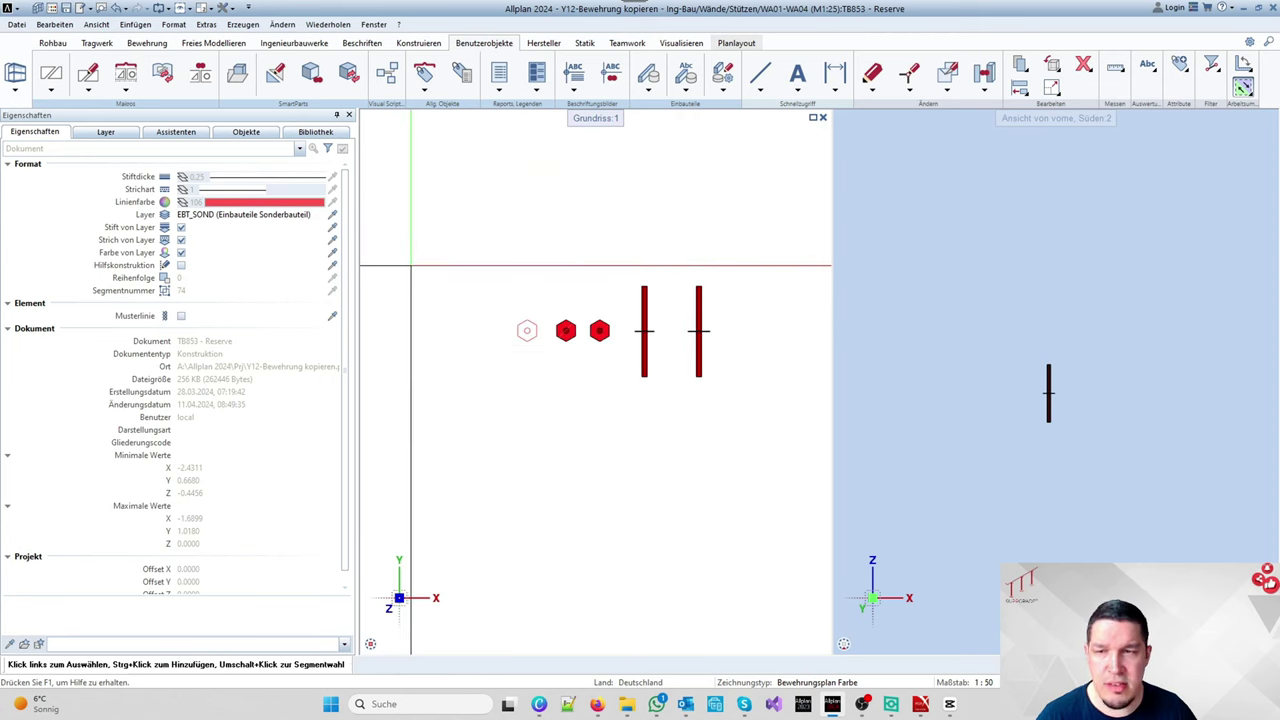
Step: Restart the Einbauteil definition for the Lastdorn and open its query texts
{"action": "left_click", "coordinate": [652, 89]}
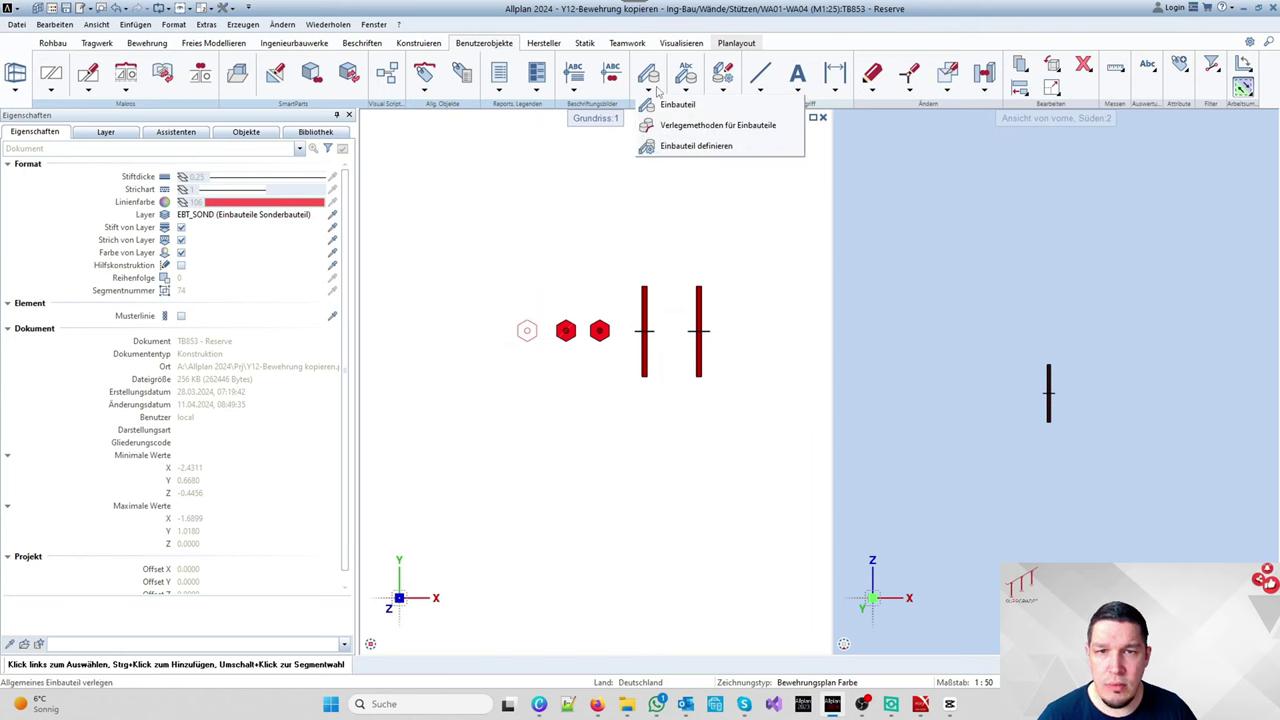
{"action": "left_click", "coordinate": [694, 146]}
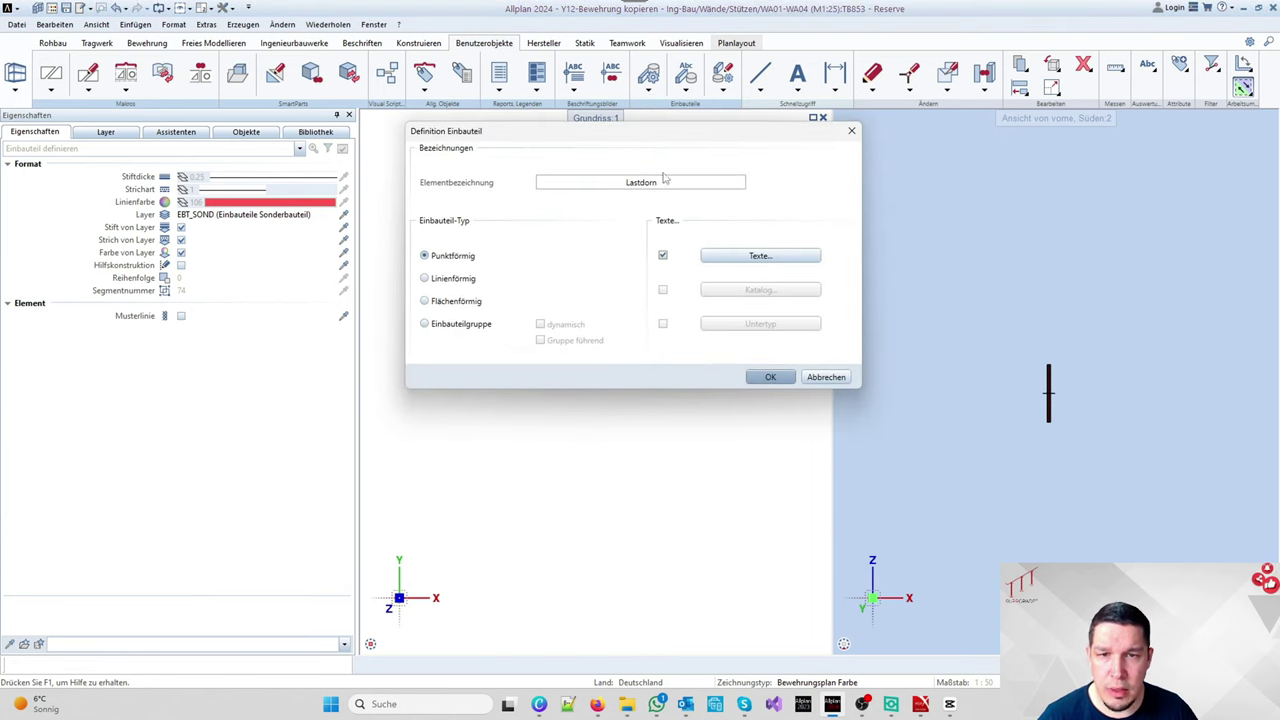
{"action": "left_click", "coordinate": [749, 256]}
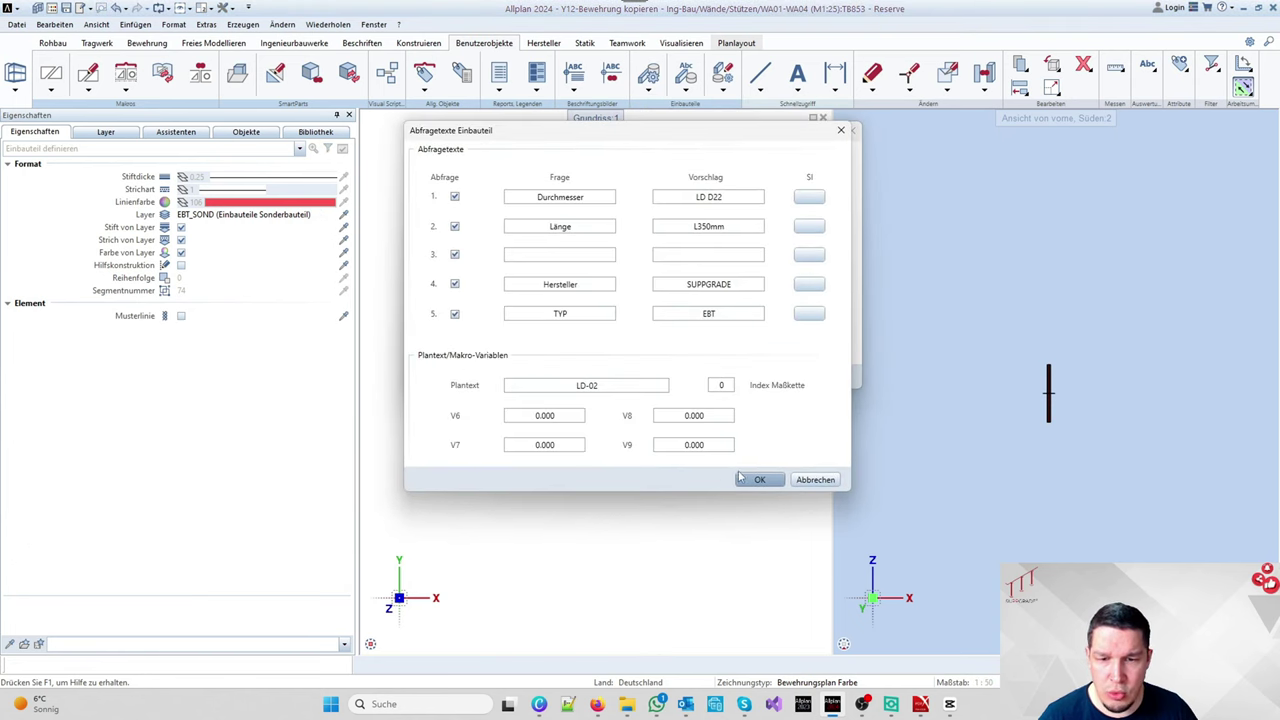
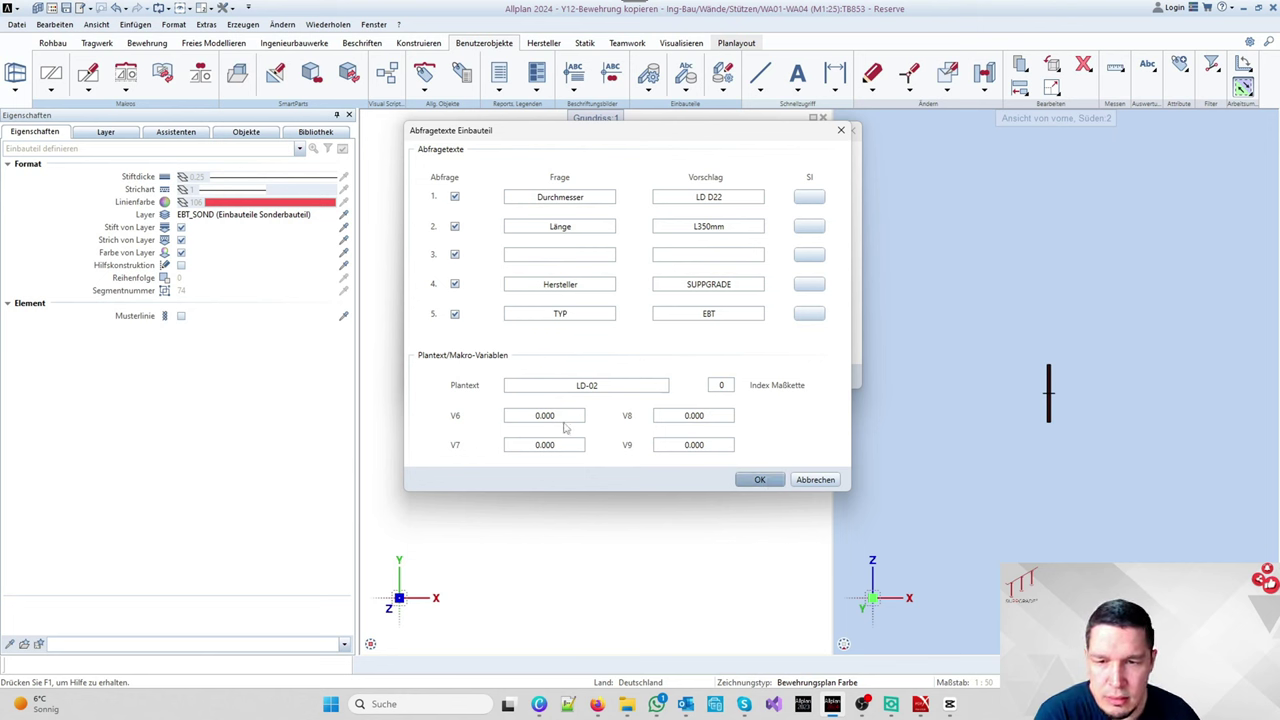
Step: Accept the Lastdorn query texts and the Punktförmig definition, and select the 3D dowel body as the first macro foil
{"action": "left_click", "coordinate": [759, 480]}
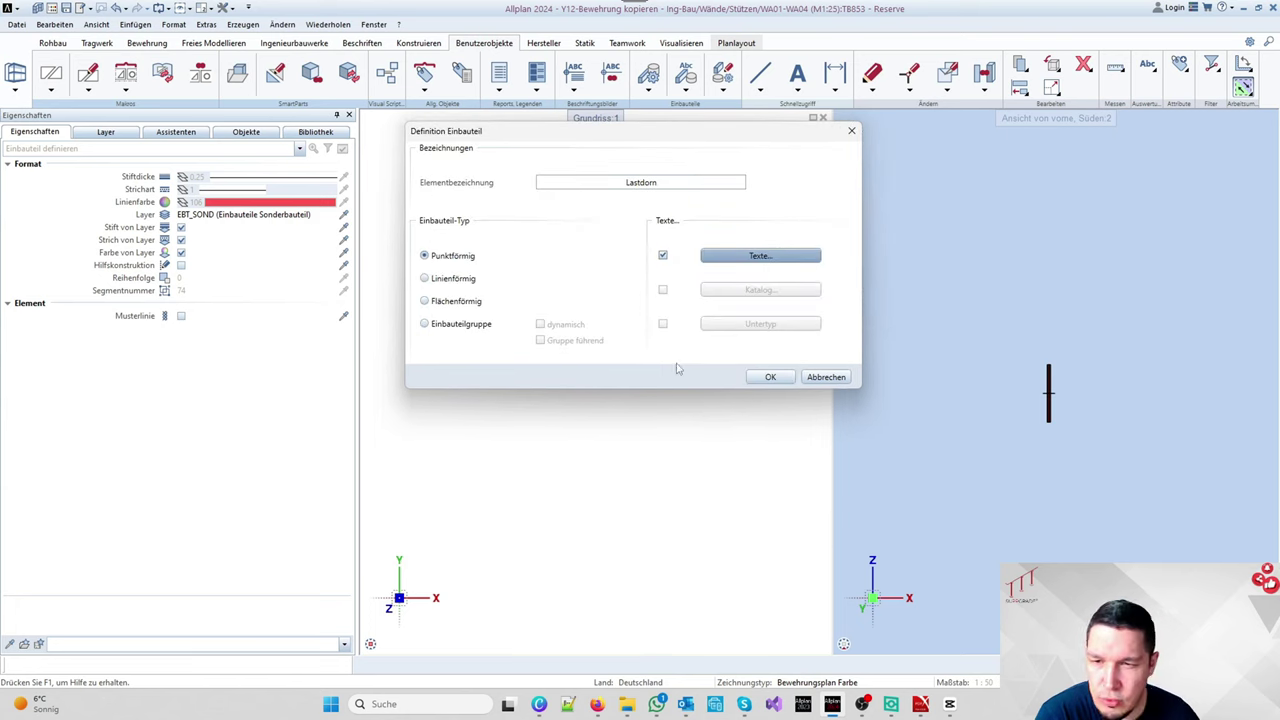
{"action": "left_click", "coordinate": [766, 376]}
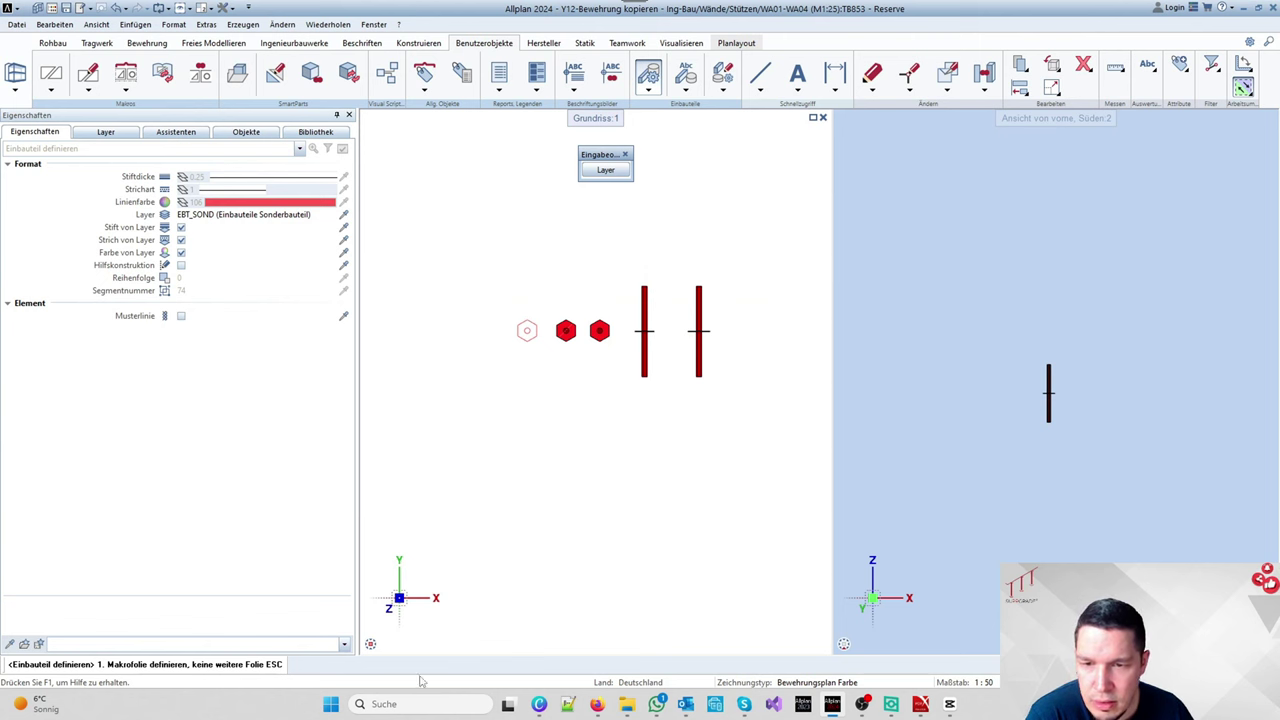
{"action": "left_click_drag", "start_coordinate": [489, 257], "coordinate": [548, 376]}
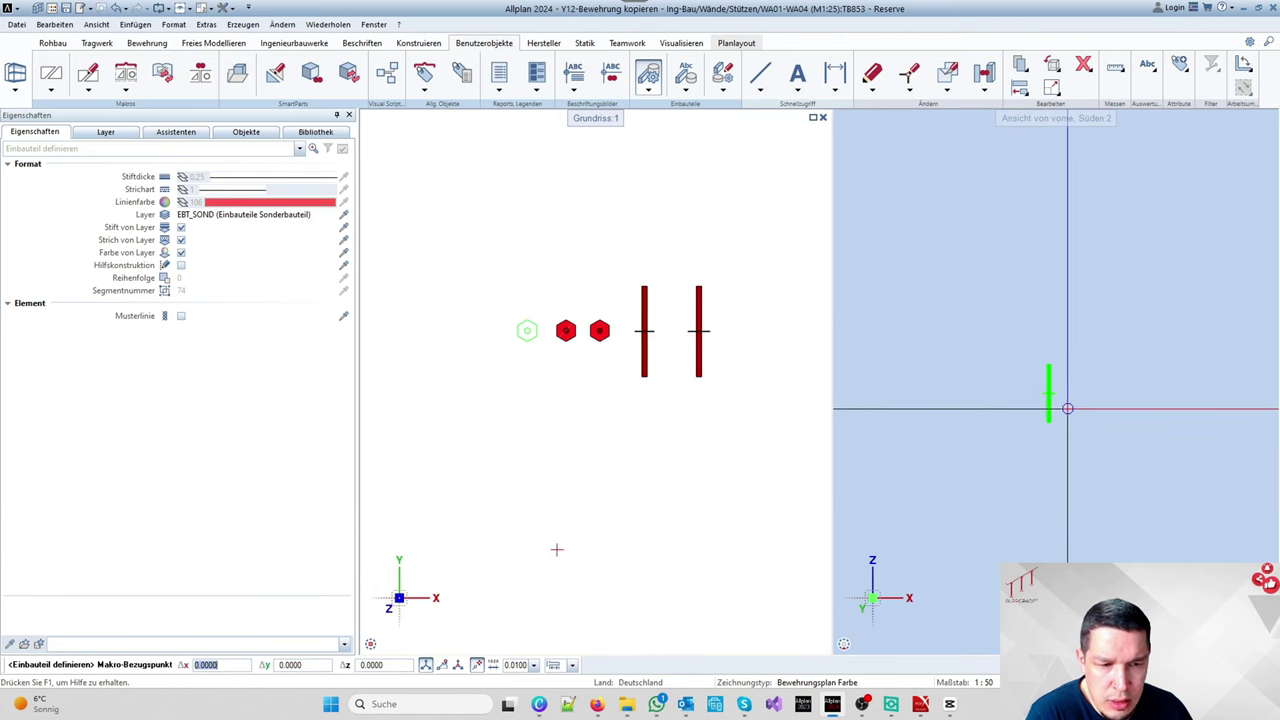
Step: Set the first foil's reference point at the midpoint between opposite corners of the hexagonal plate and accept the foil as type 3D
{"action": "scroll", "coordinate": [1065, 400], "scroll_direction": "up", "scroll_amount": 5}
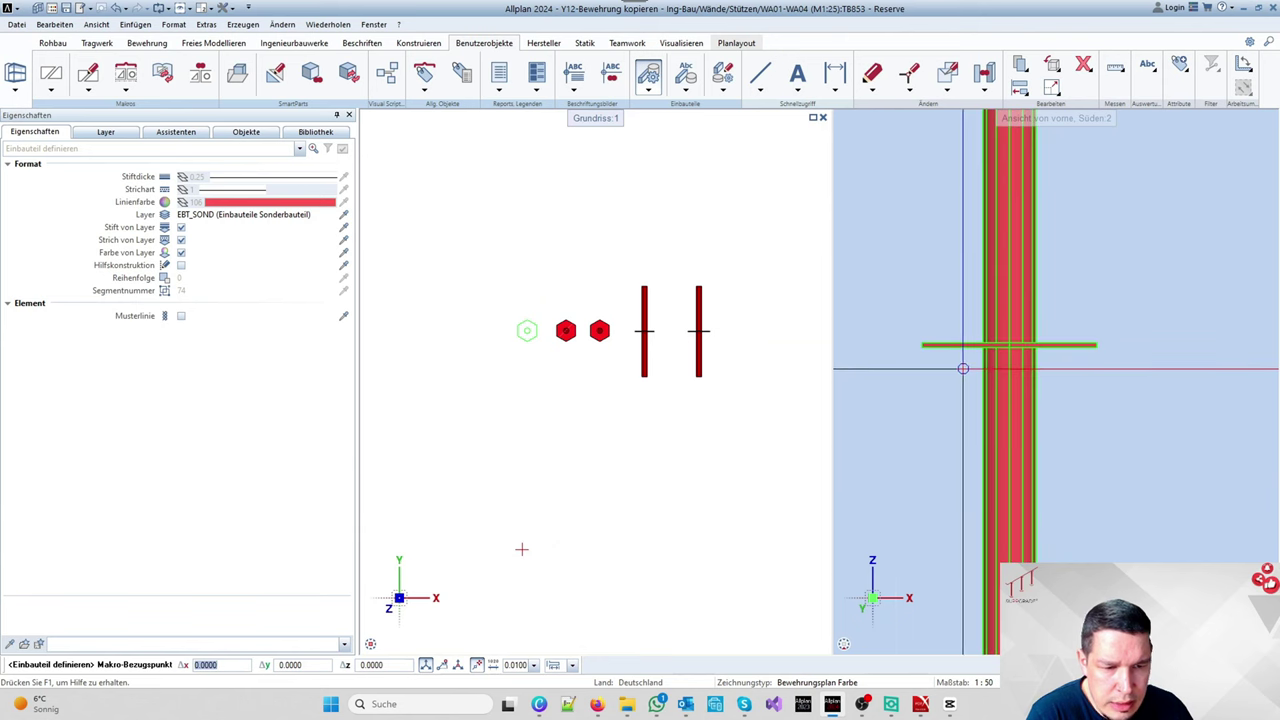
{"action": "mouse_move", "coordinate": [845, 647]}
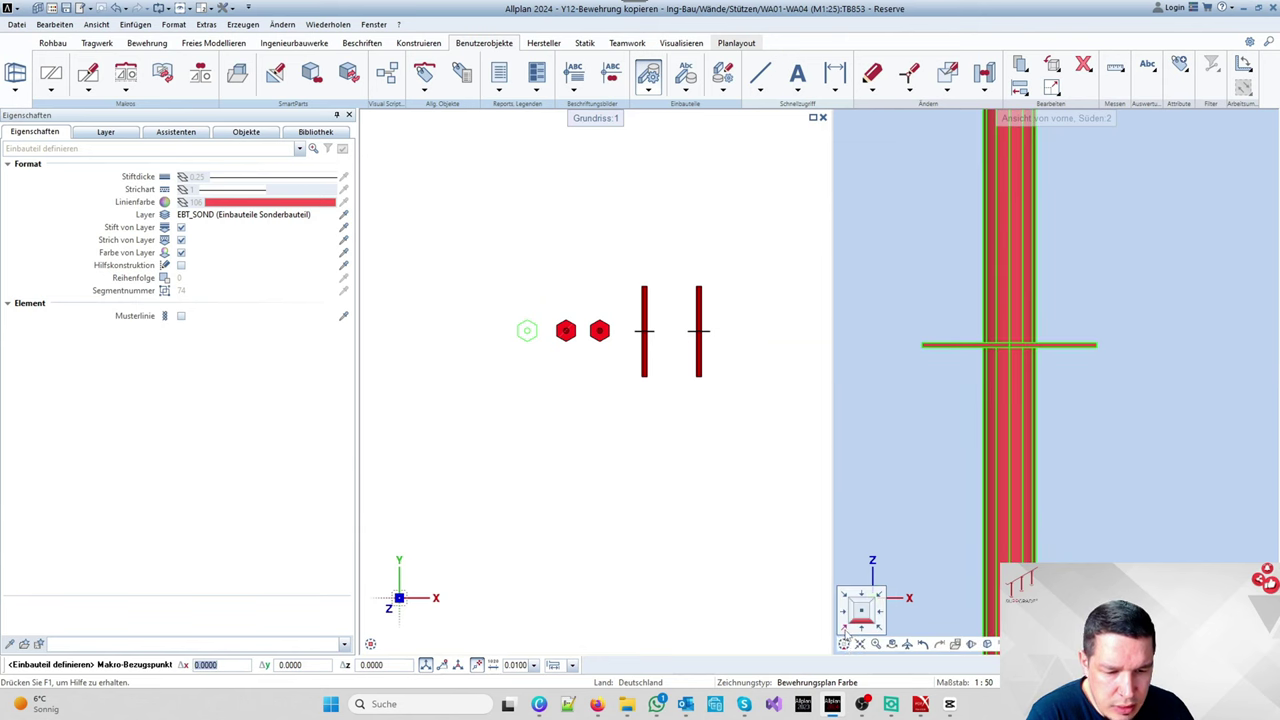
{"action": "left_click", "coordinate": [987, 644]}
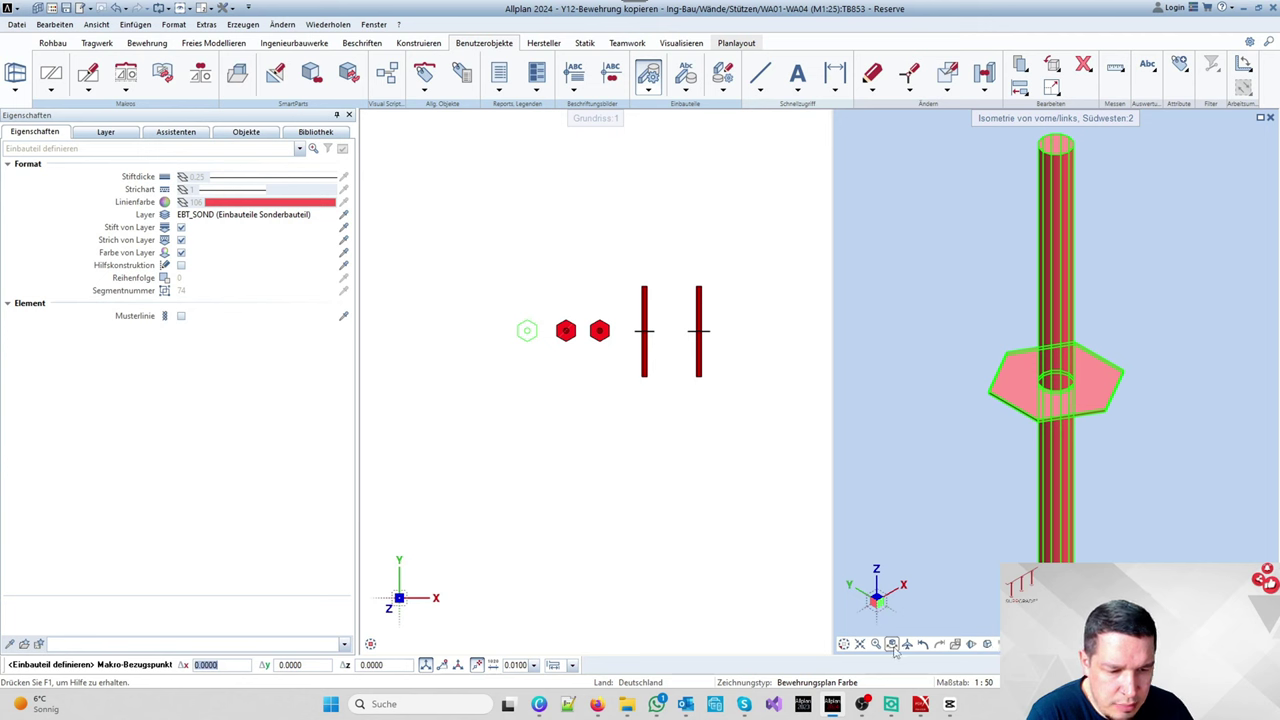
{"action": "scroll", "coordinate": [1009, 396], "scroll_direction": "up", "scroll_amount": 5}
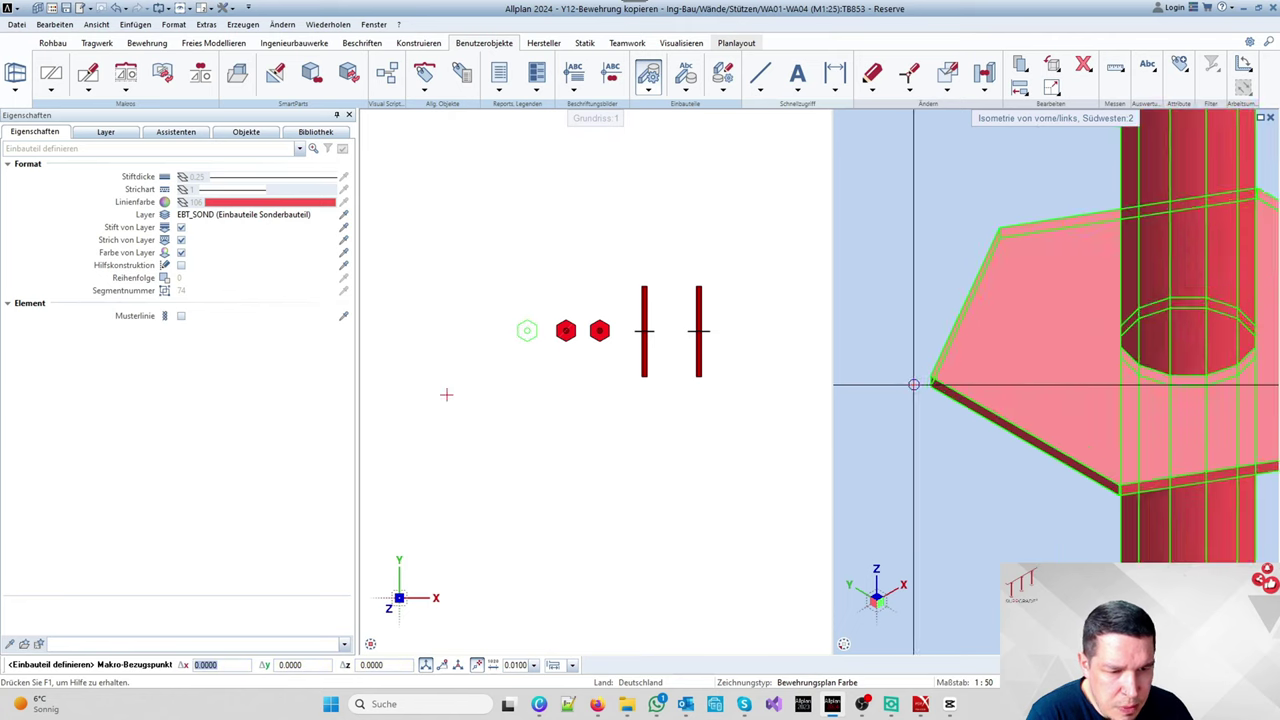
{"action": "right_click", "coordinate": [925, 381]}
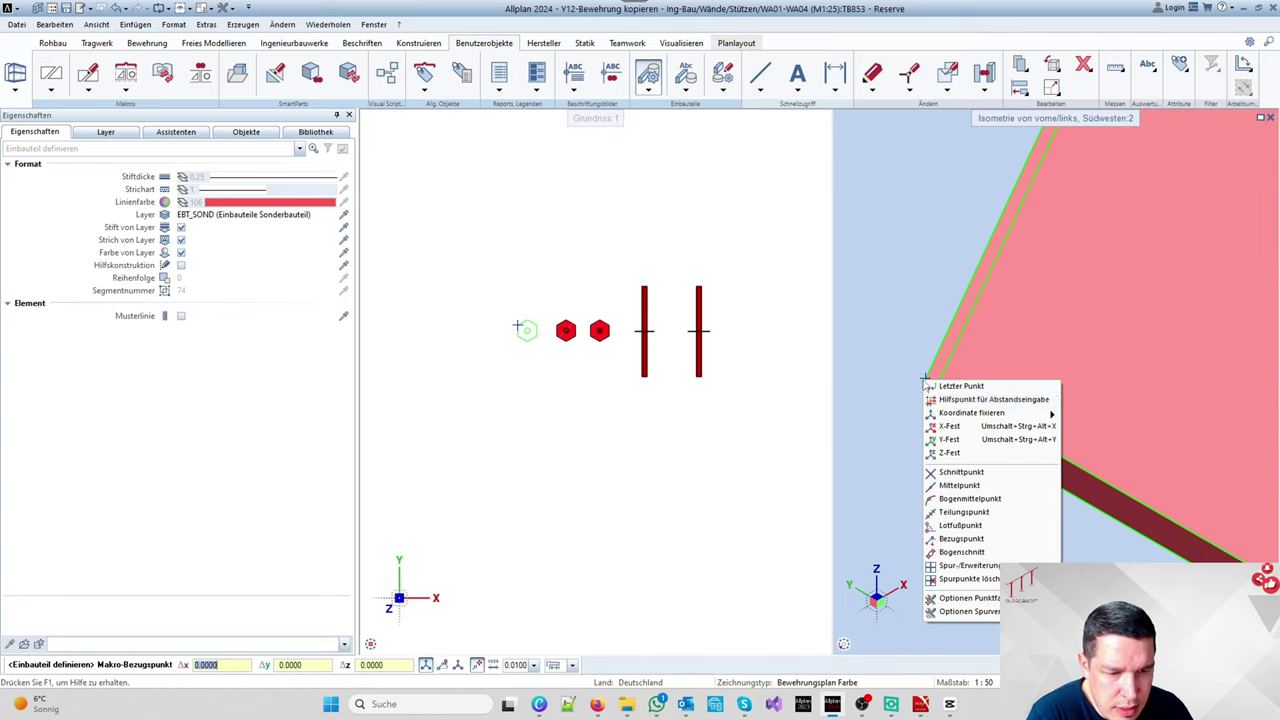
{"action": "left_click", "coordinate": [943, 487]}
{"action": "scroll", "coordinate": [943, 397], "scroll_direction": "down", "scroll_amount": 8}
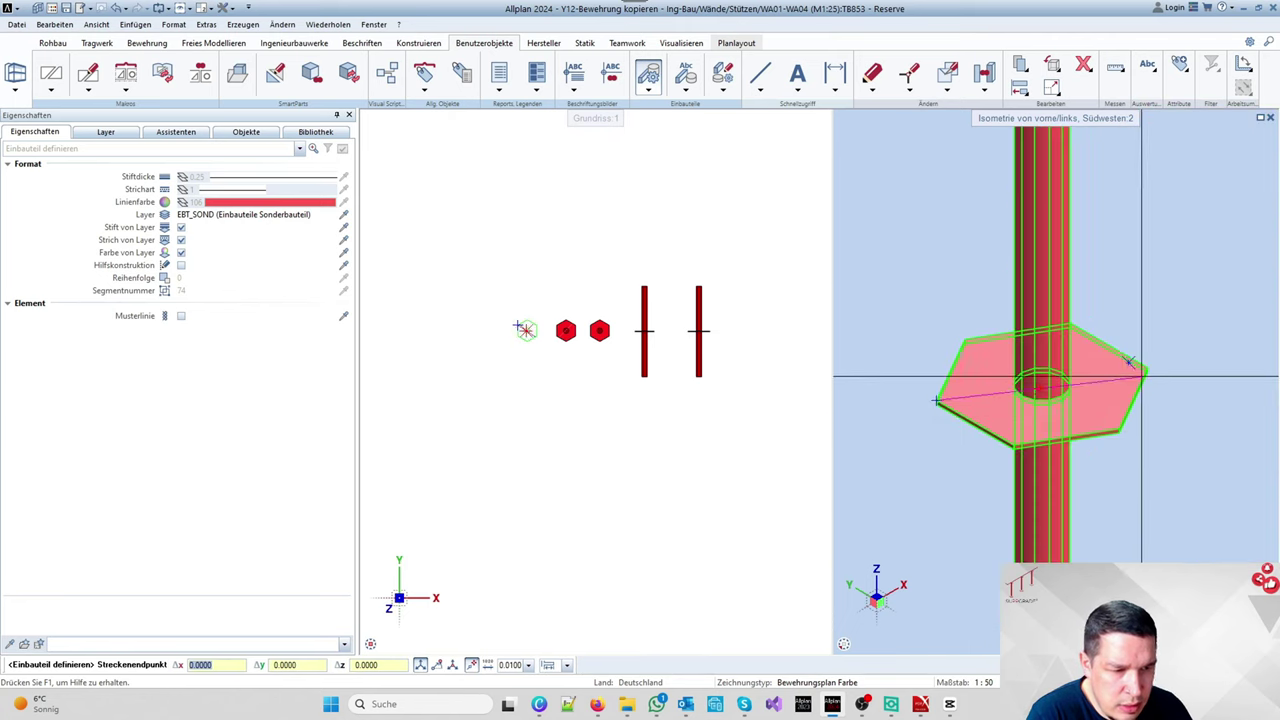
{"action": "scroll", "coordinate": [1128, 362], "scroll_direction": "up", "scroll_amount": 5}
{"action": "left_click", "coordinate": [1092, 352]}
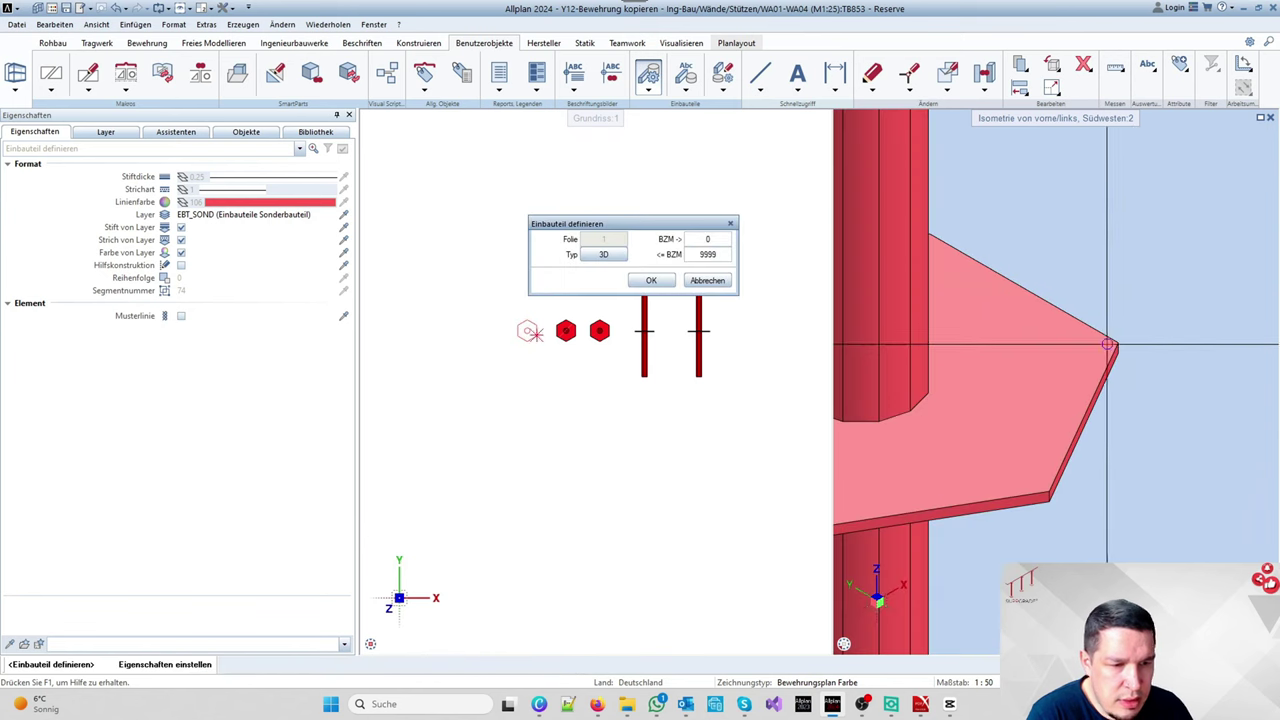
{"action": "scroll", "coordinate": [1108, 345], "scroll_direction": "down", "scroll_amount": 5}
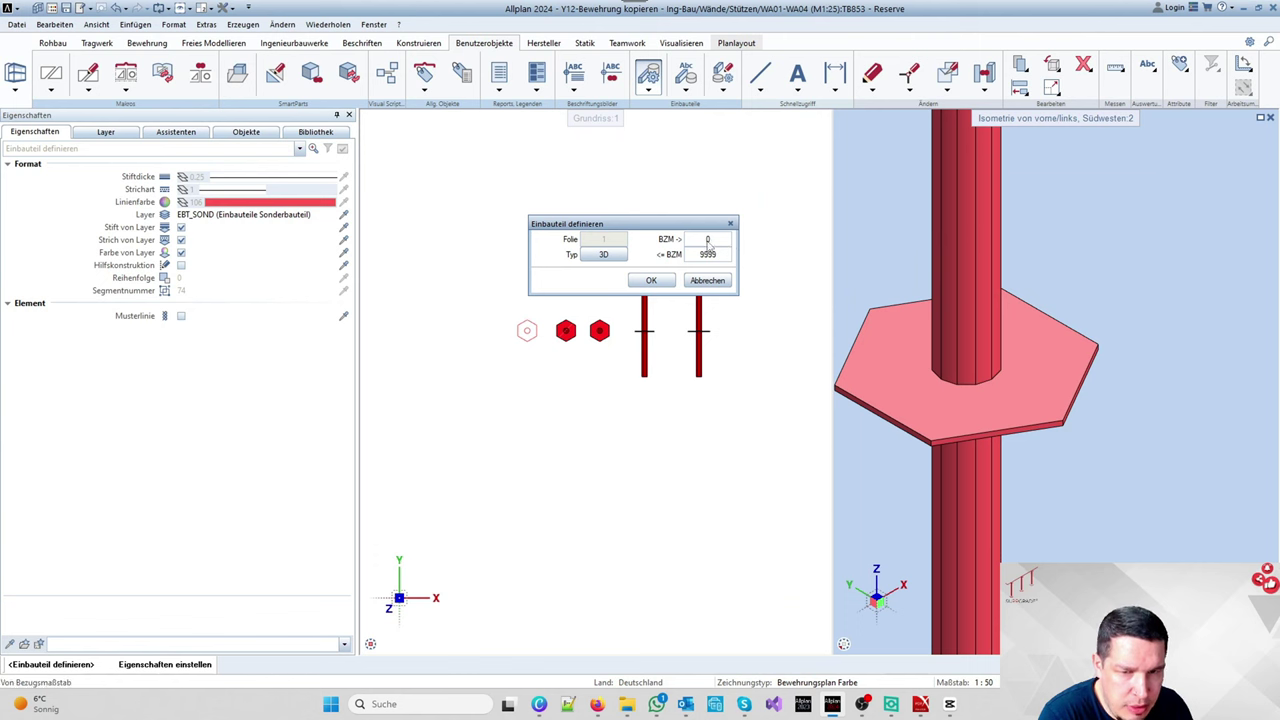
{"action": "left_click", "coordinate": [663, 283]}
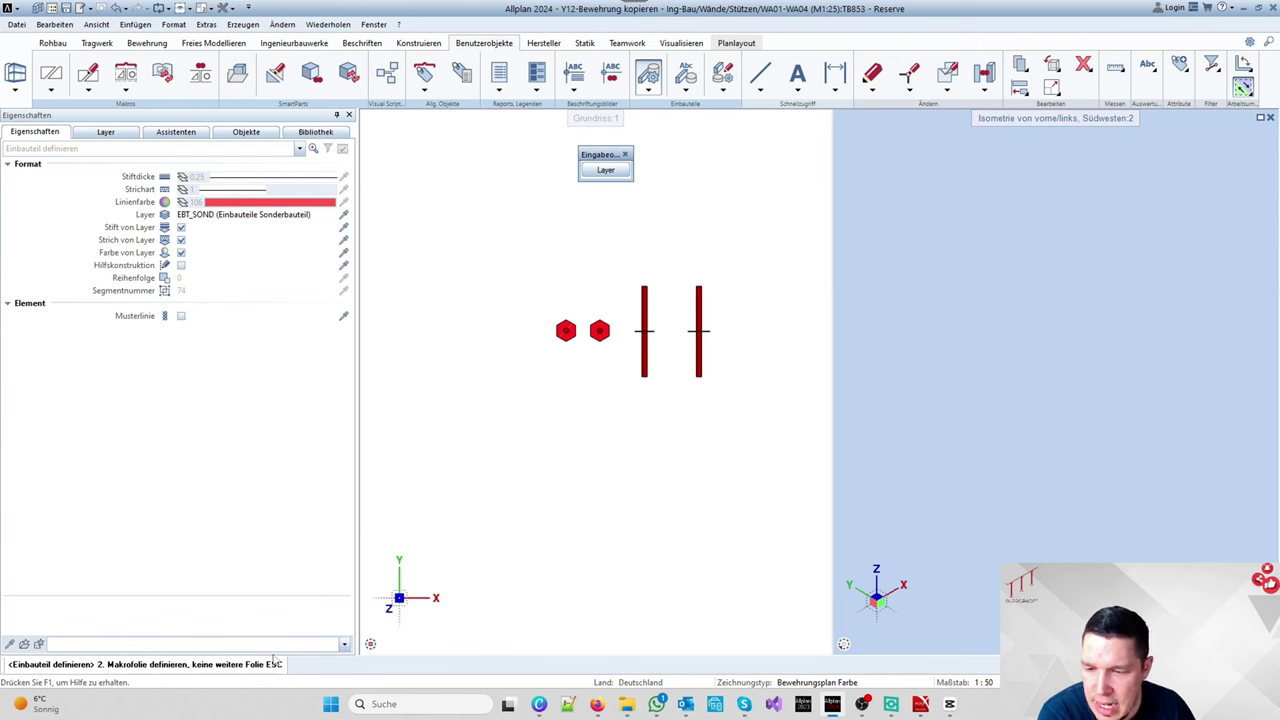
Step: Define the first filled hexagon as the second foil with its reference point at the circle centre and type Ansicht von oben
{"action": "scroll", "coordinate": [566, 331], "scroll_direction": "up", "scroll_amount": 3}
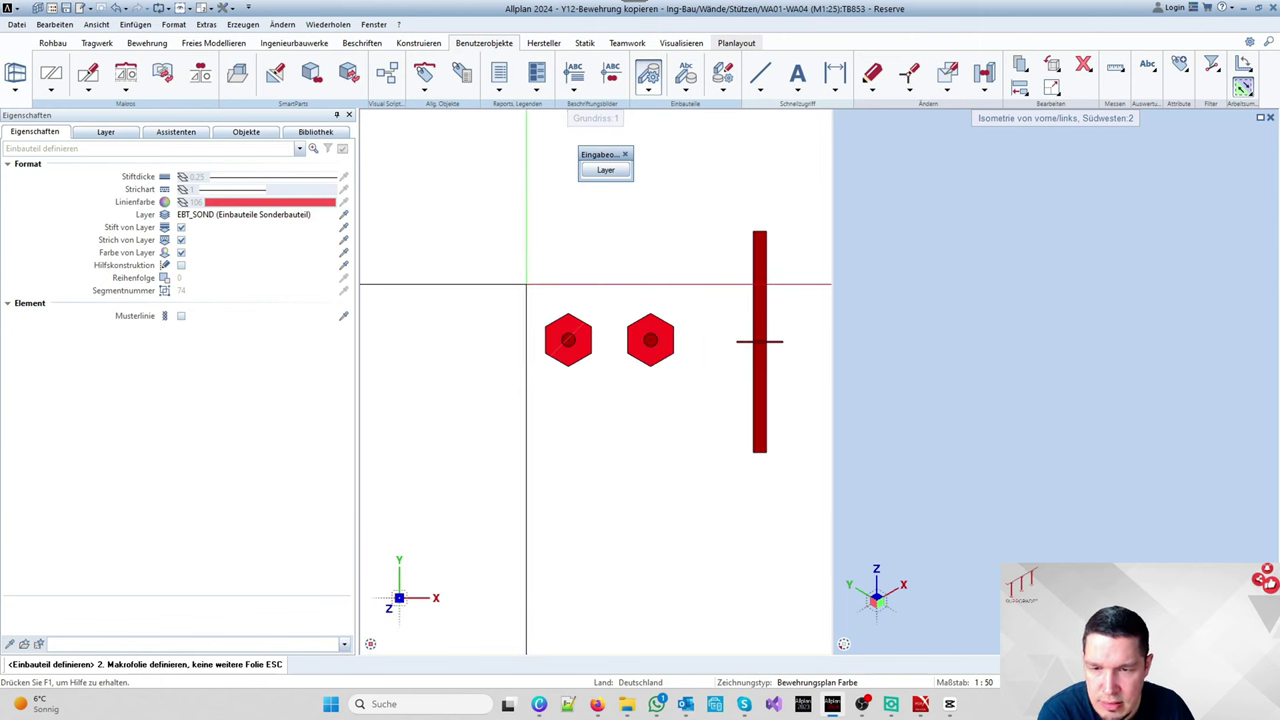
{"action": "mouse_move", "coordinate": [520, 274]}
{"action": "left_mouse_down"}
{"action": "mouse_move", "coordinate": [586, 354]}
{"action": "mouse_move", "coordinate": [608, 413]}
{"action": "left_mouse_up"}
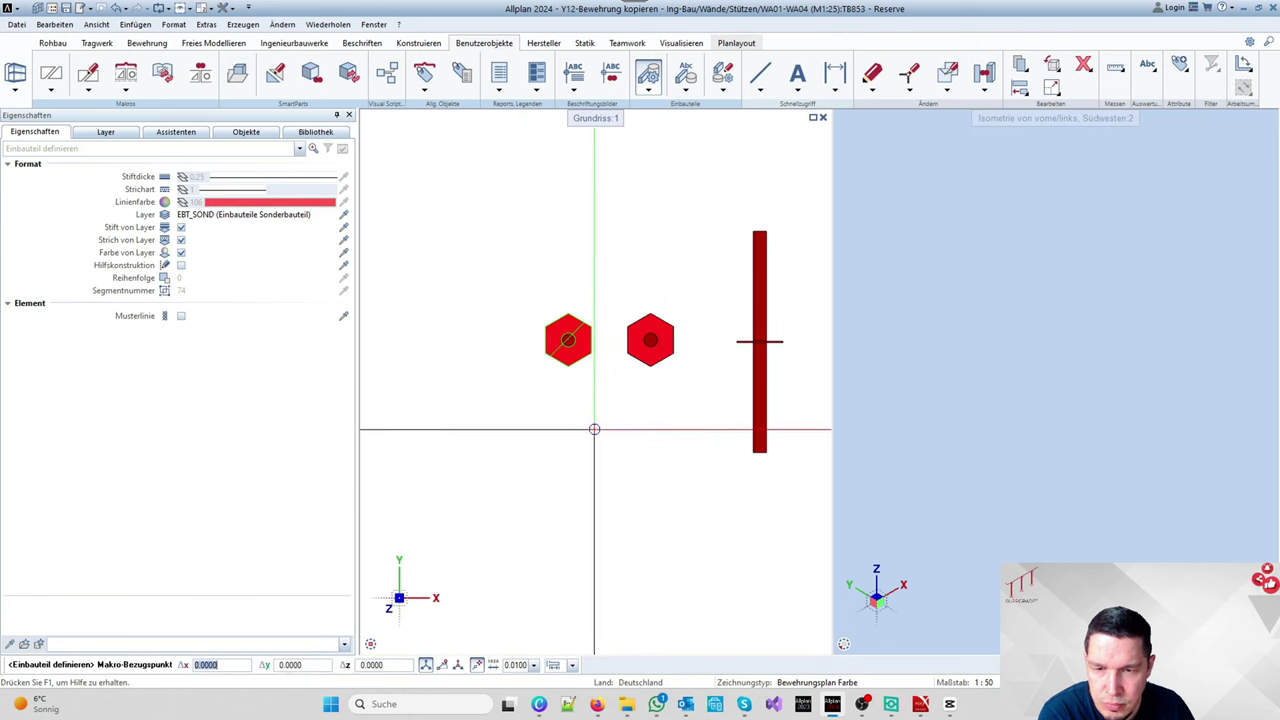
{"action": "scroll", "coordinate": [591, 340], "scroll_direction": "up", "scroll_amount": 5}
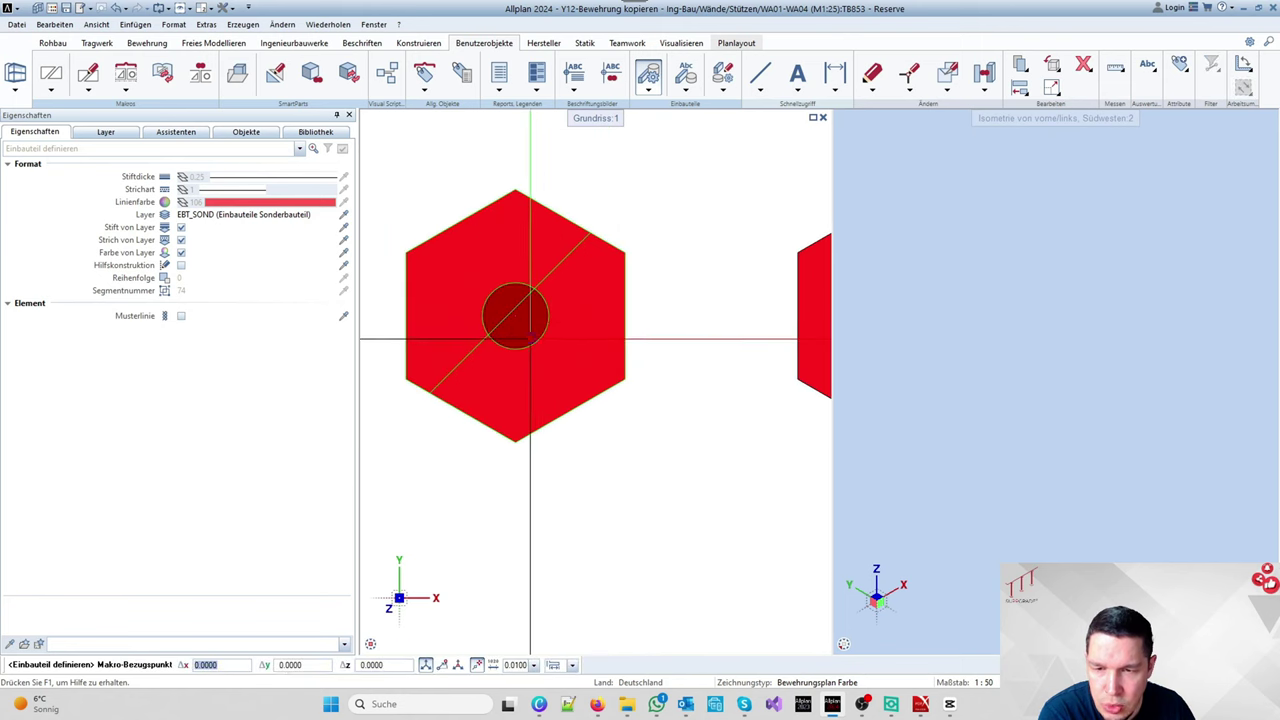
{"action": "left_click", "coordinate": [514, 316]}
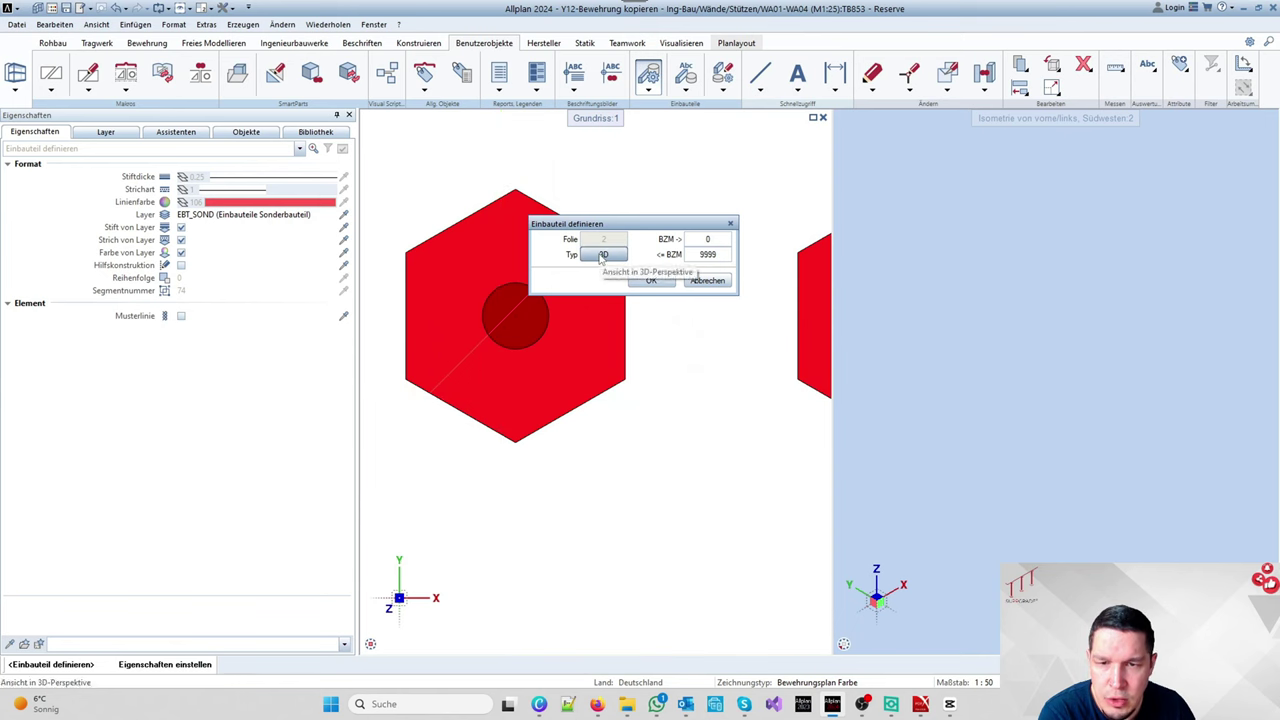
{"action": "left_click", "coordinate": [603, 254]}
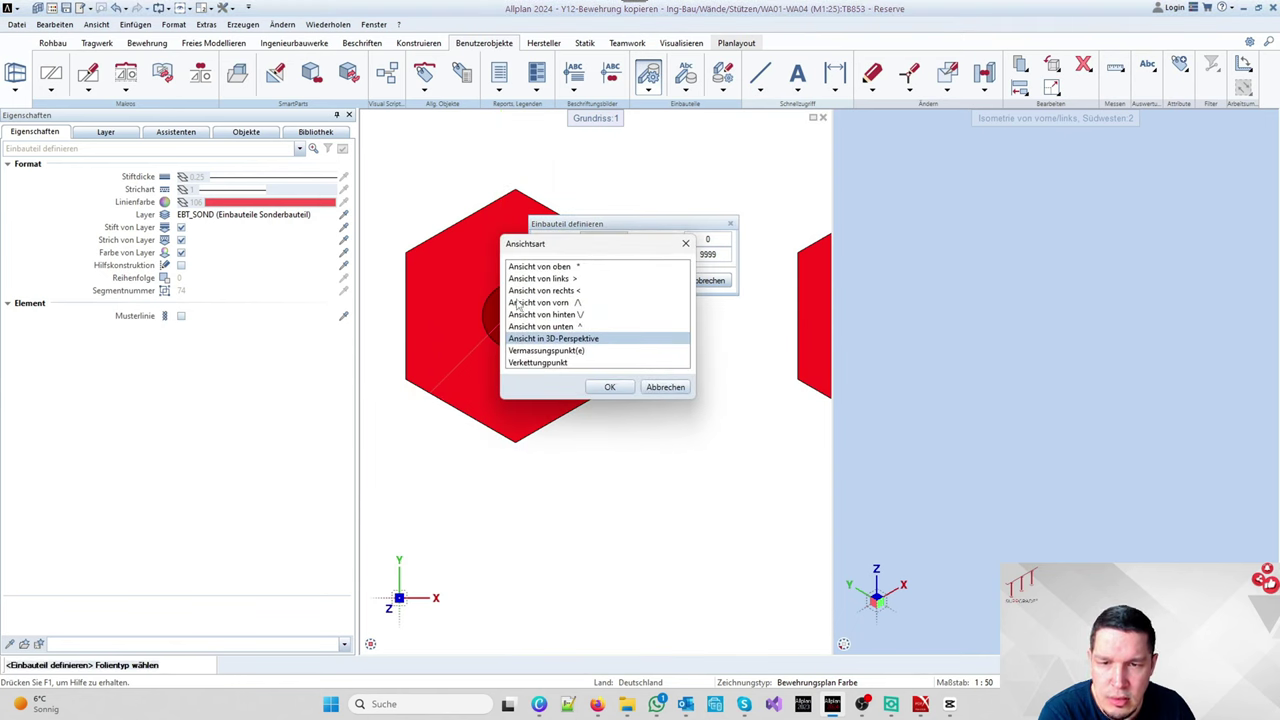
{"action": "double_click", "coordinate": [559, 267]}
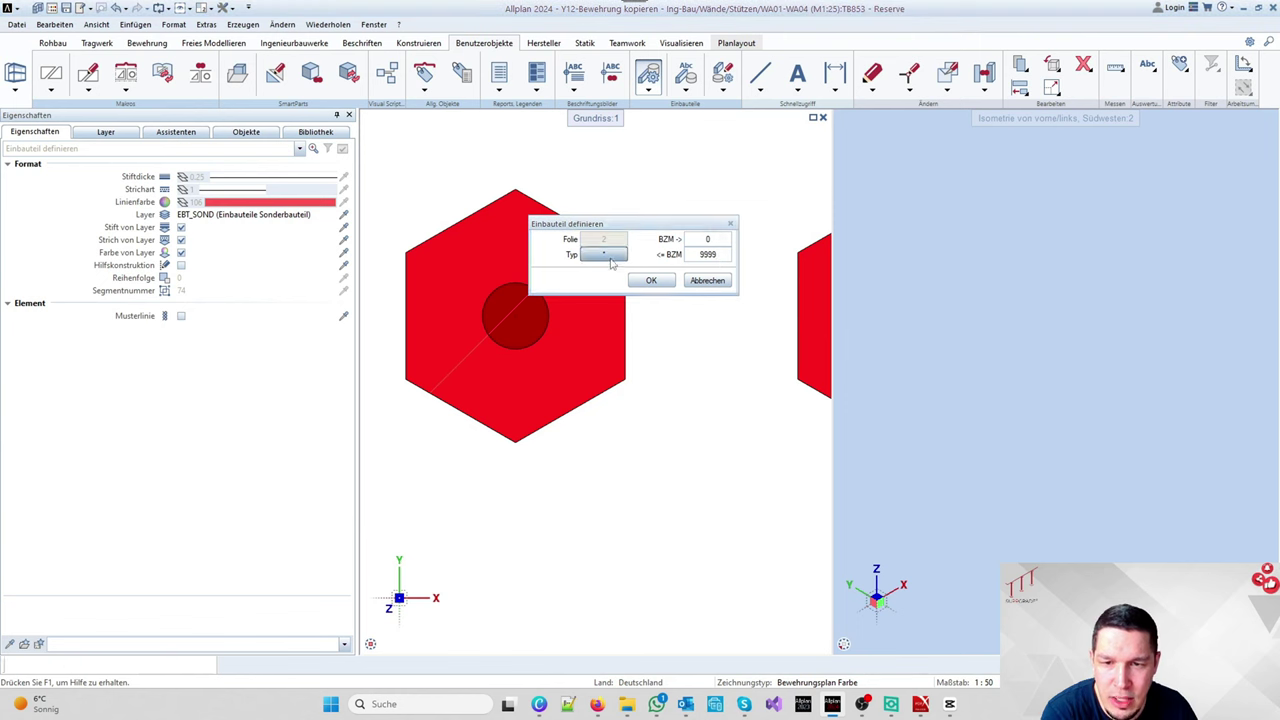
{"action": "left_click", "coordinate": [603, 254]}
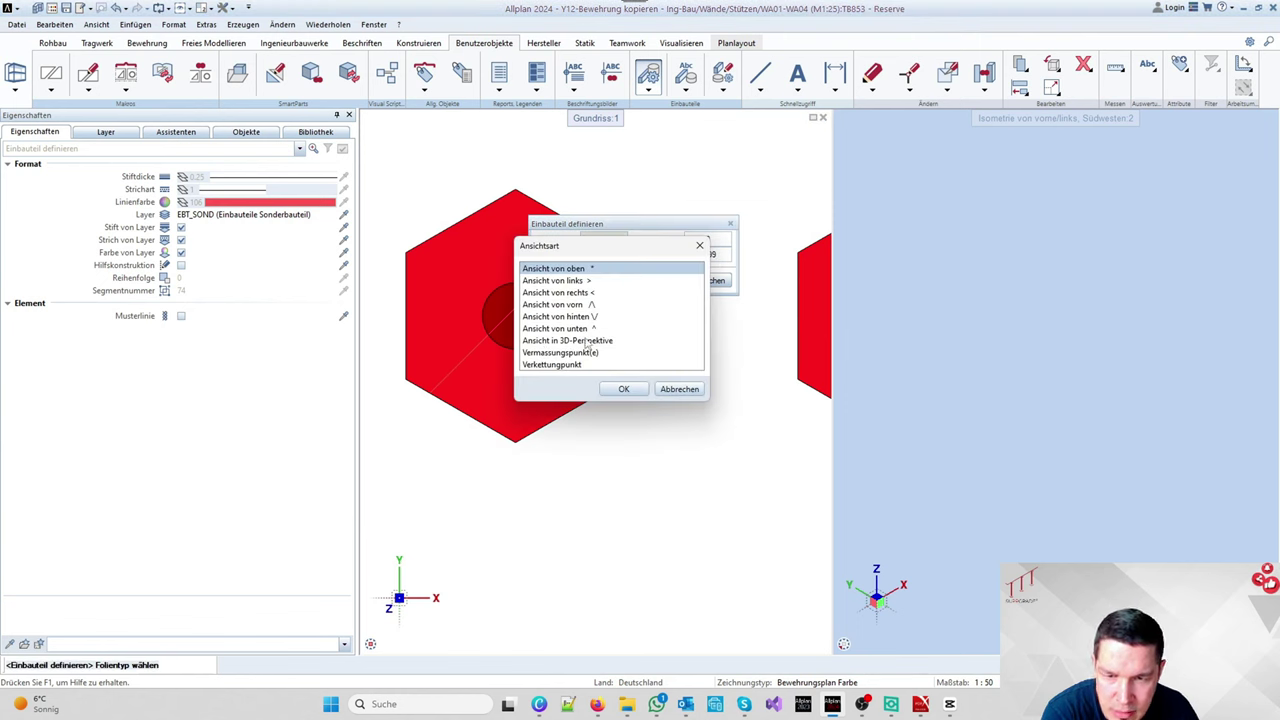
{"action": "left_click", "coordinate": [624, 389]}
{"action": "key", "text": "Return"}
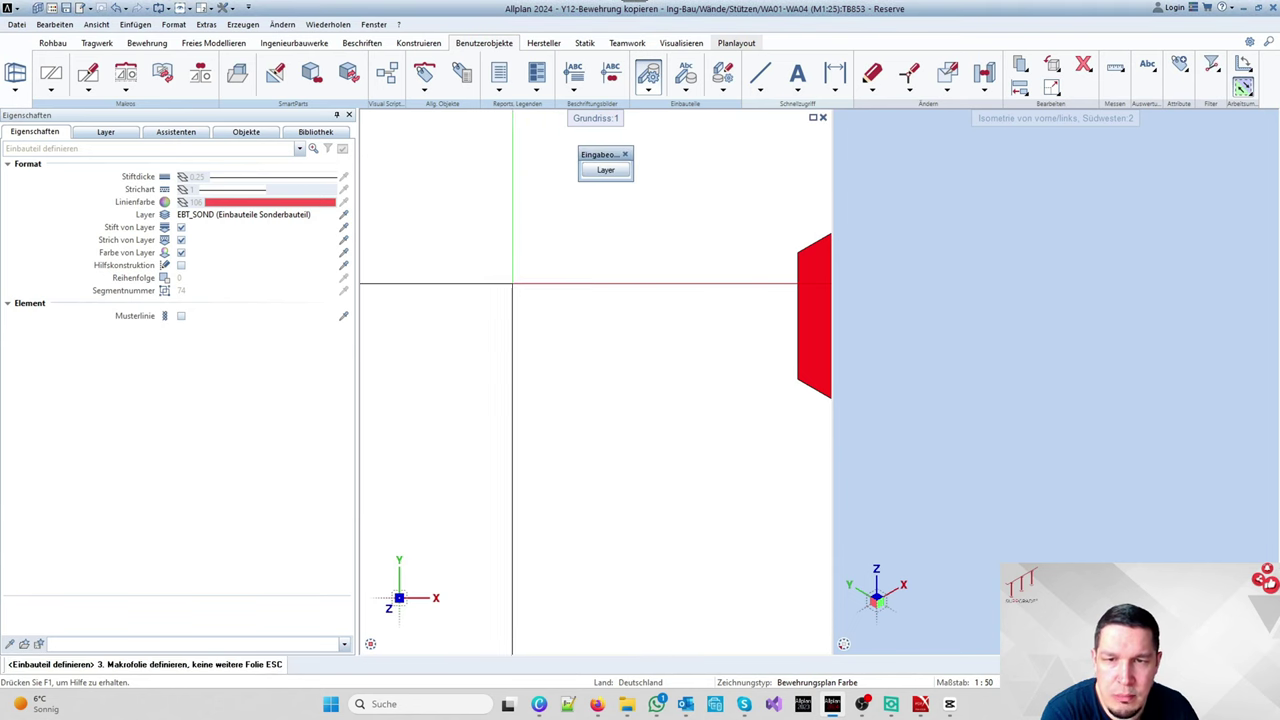
Step: Keep the foil elements on their own layers and define the remaining hexagon, referenced at its centre, as the Ansicht von unten foil
{"action": "left_click", "coordinate": [605, 169]}
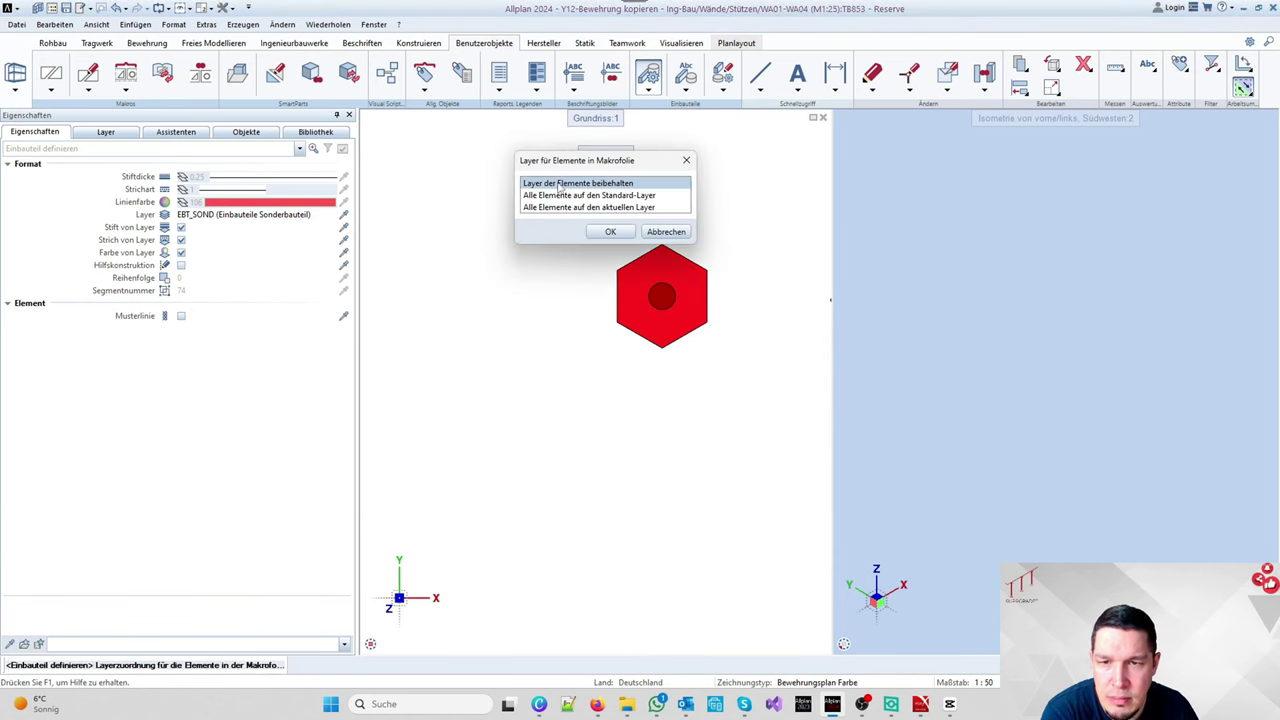
{"action": "left_click", "coordinate": [610, 232]}
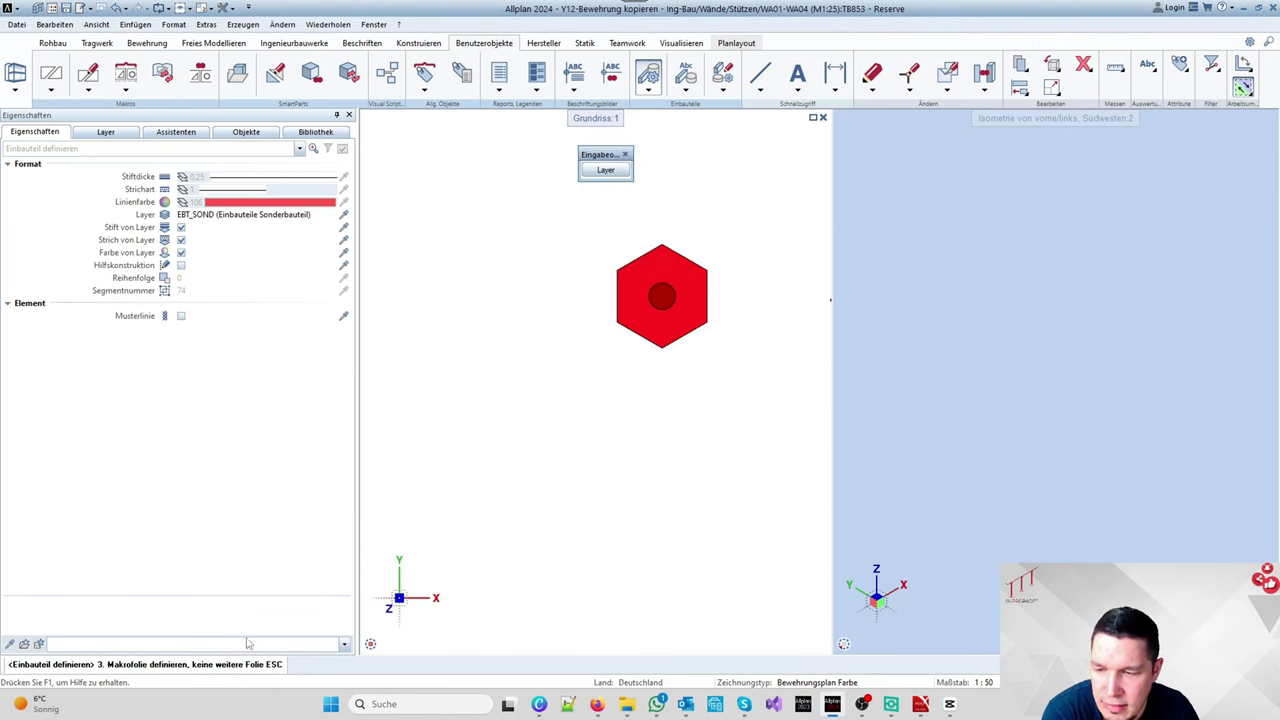
{"action": "key", "text": "Escape"}
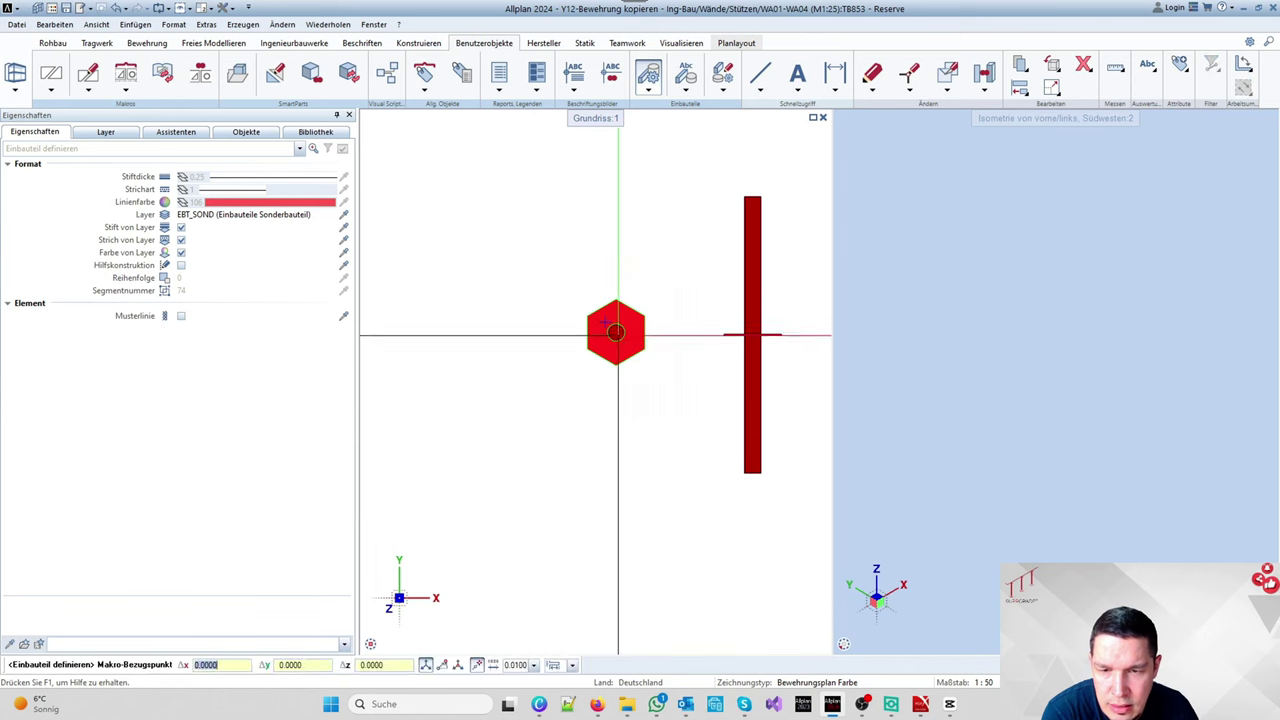
{"action": "left_click", "coordinate": [618, 334]}
{"action": "left_click", "coordinate": [603, 257]}
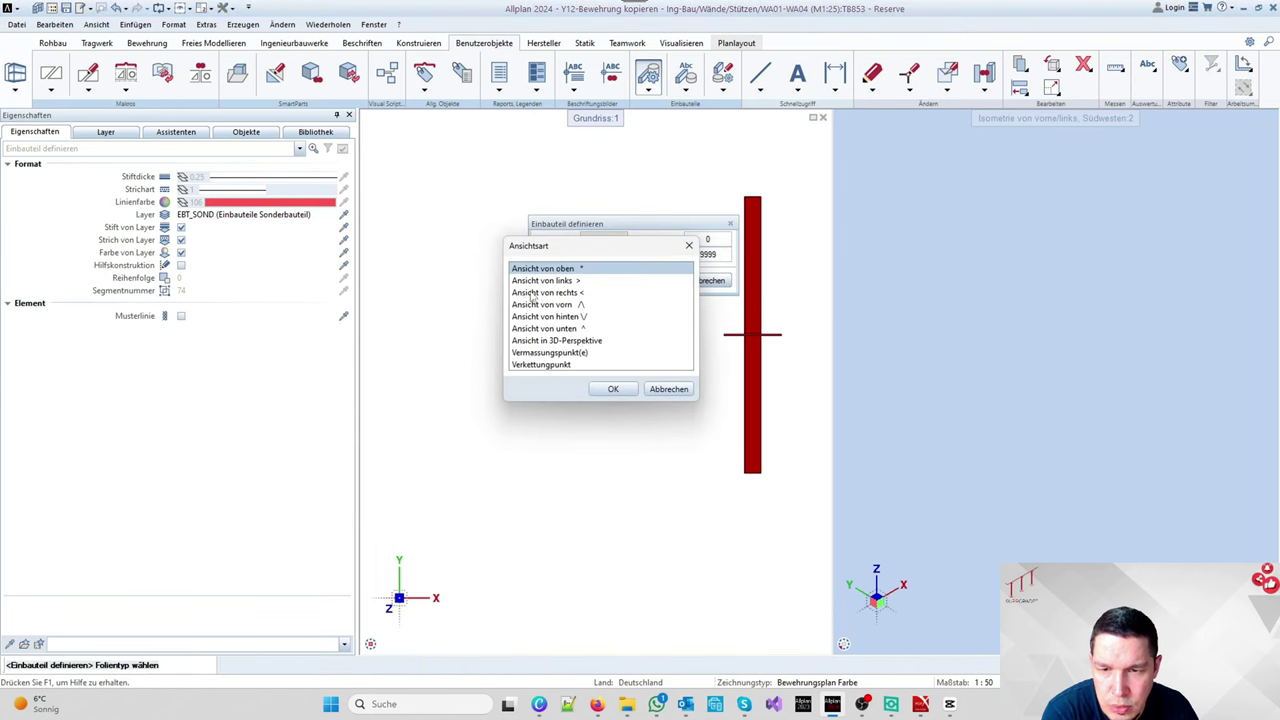
{"action": "double_click", "coordinate": [548, 330]}
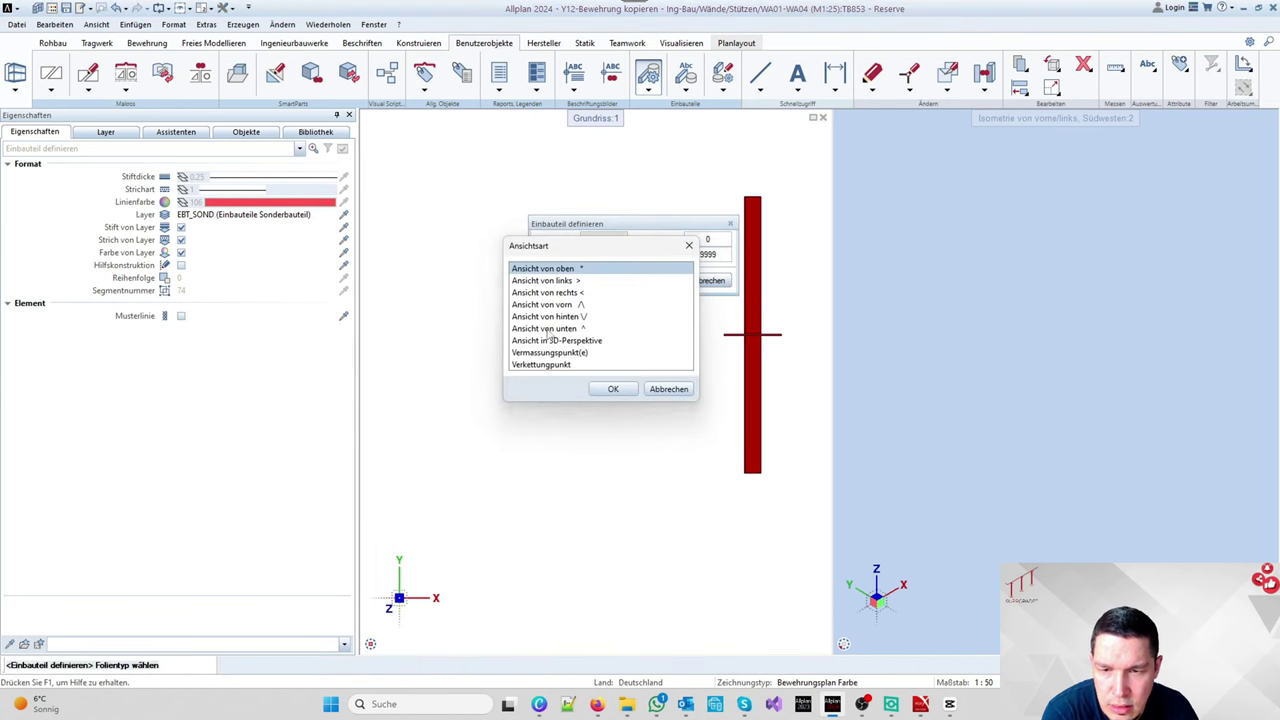
{"action": "left_click", "coordinate": [651, 280]}
Step: Define the first side-view dowel symbol as the fourth foil, referenced where rod and plate meet, with type Ansicht von vorn
{"action": "scroll", "coordinate": [477, 346], "scroll_direction": "down", "scroll_amount": 4}
{"action": "left_click_drag", "start_coordinate": [560, 252], "coordinate": [626, 441]}
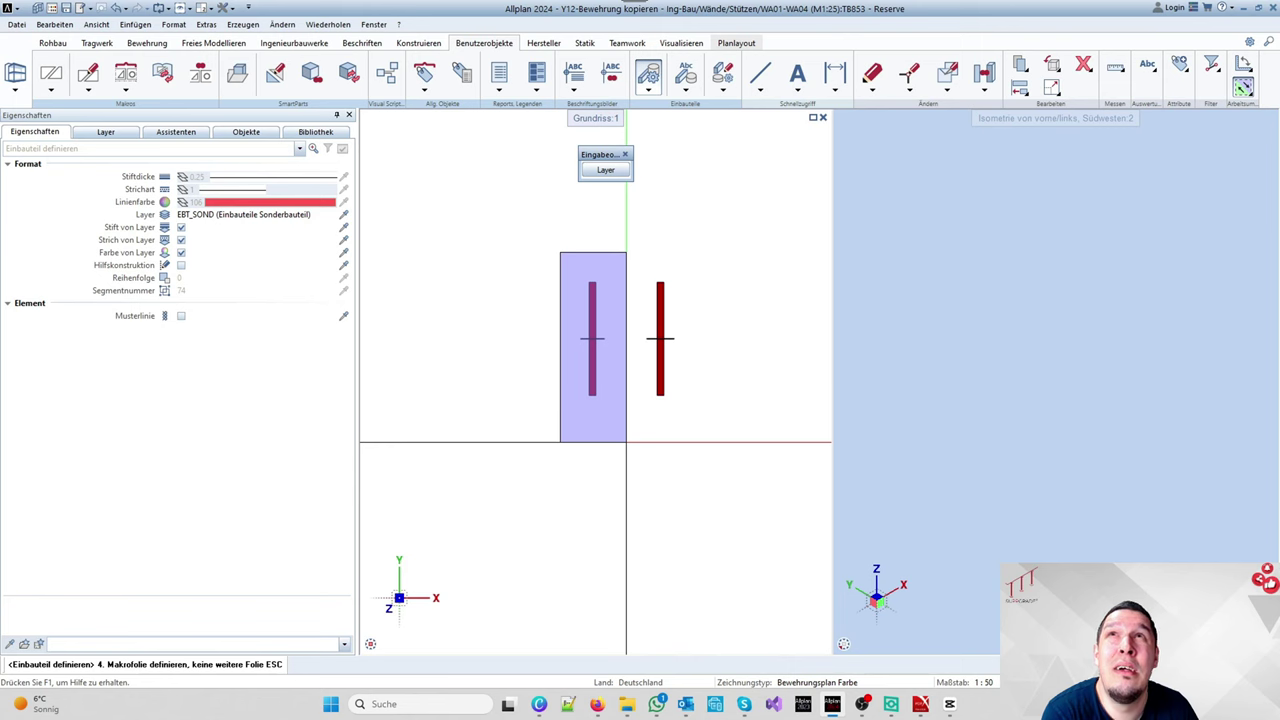
{"action": "left_click_drag", "start_coordinate": [626, 441], "coordinate": [626, 441]}
{"action": "scroll", "coordinate": [616, 400], "scroll_direction": "up", "scroll_amount": 5}
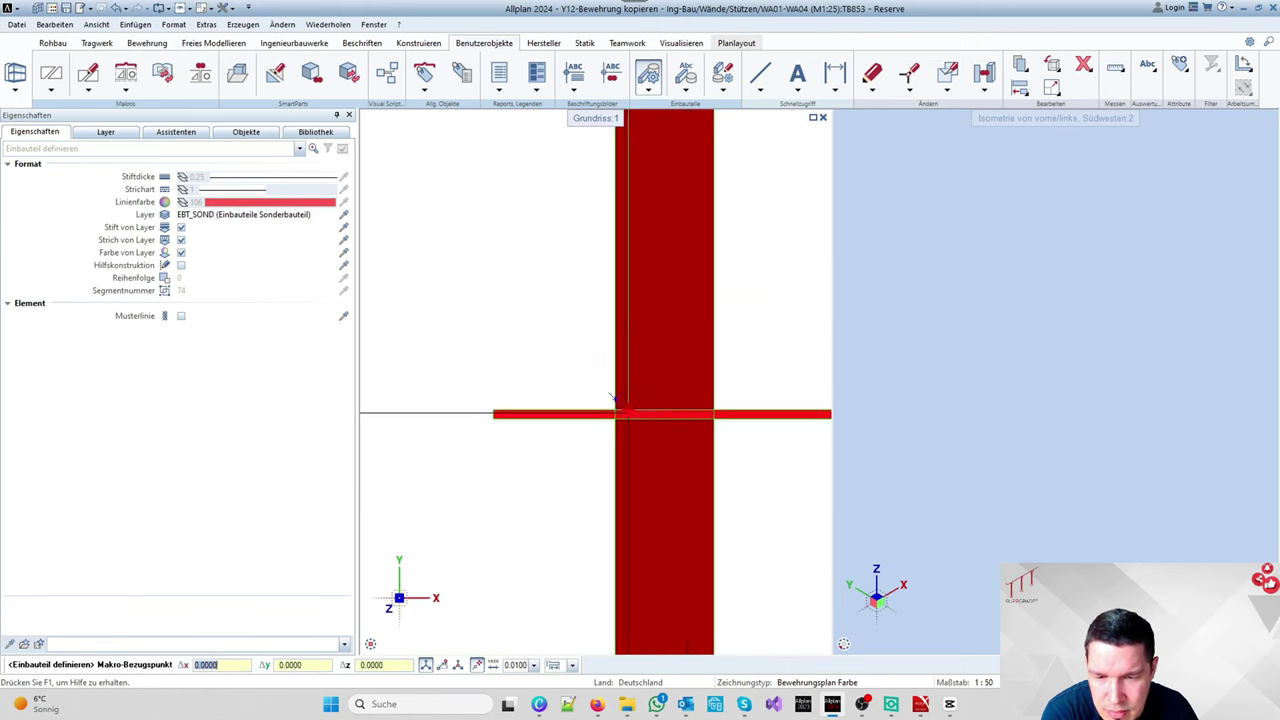
{"action": "left_click", "coordinate": [653, 396]}
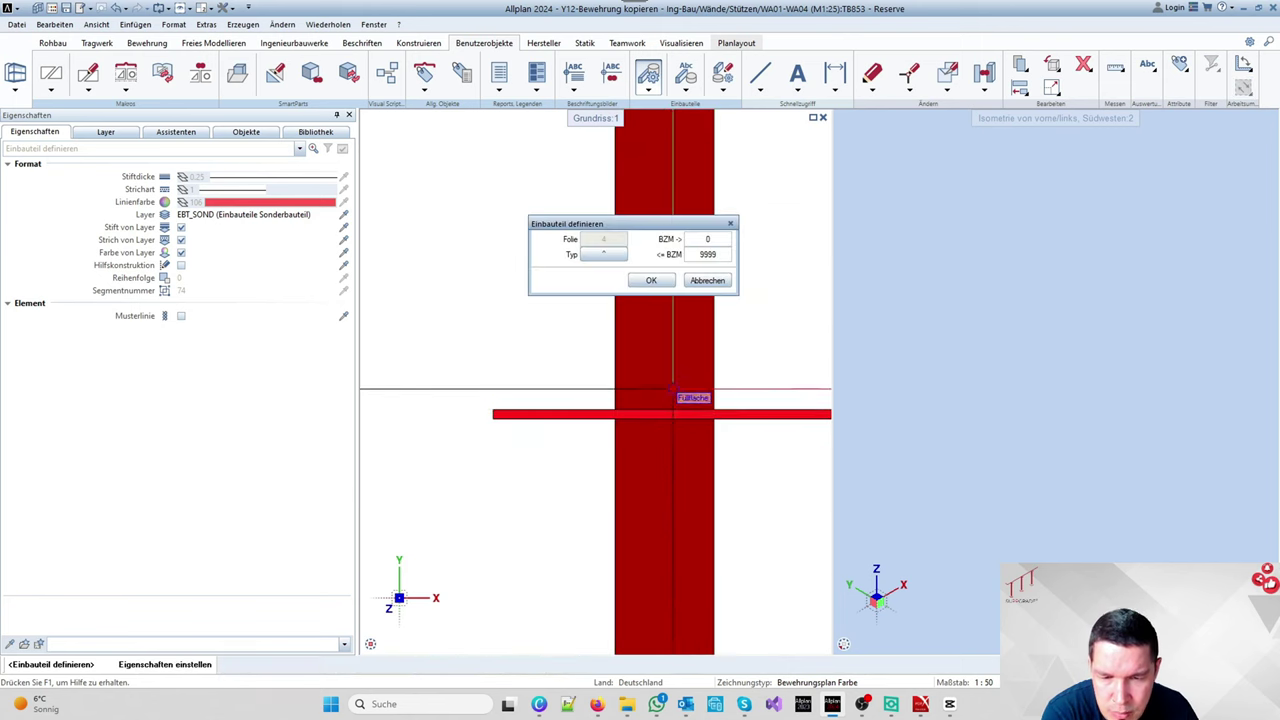
{"action": "left_click", "coordinate": [610, 256]}
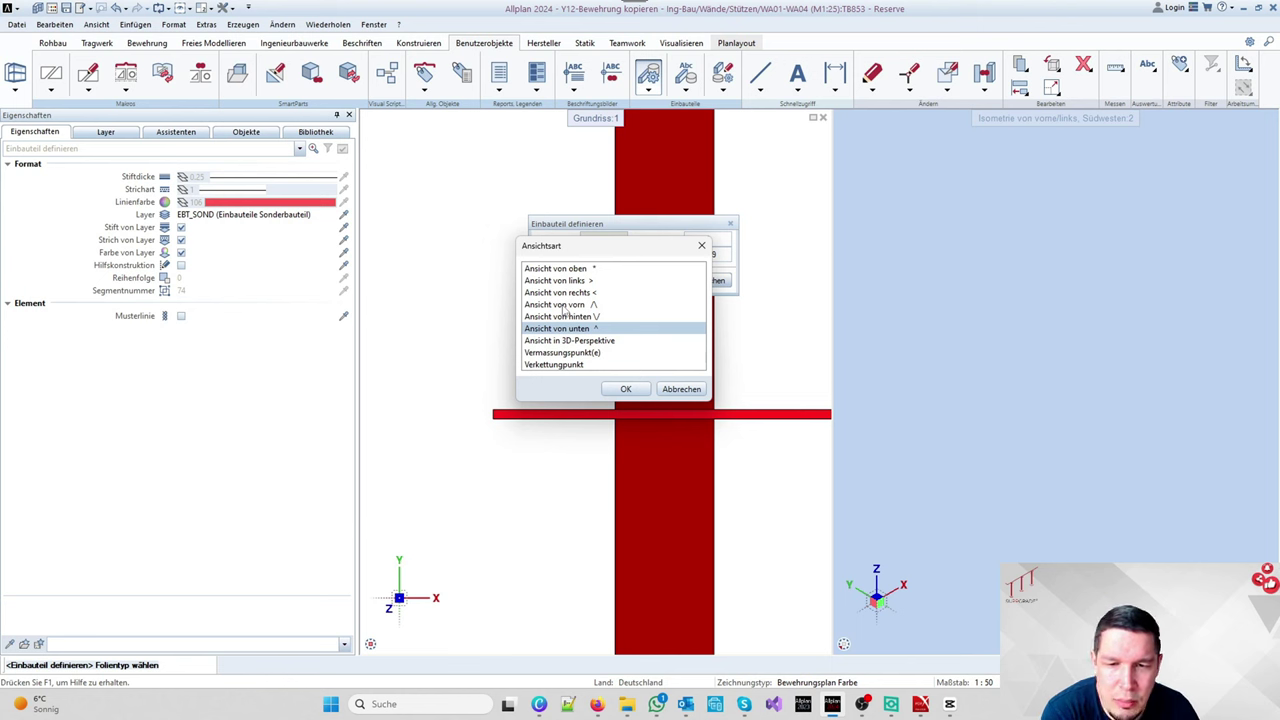
{"action": "double_click", "coordinate": [563, 306]}
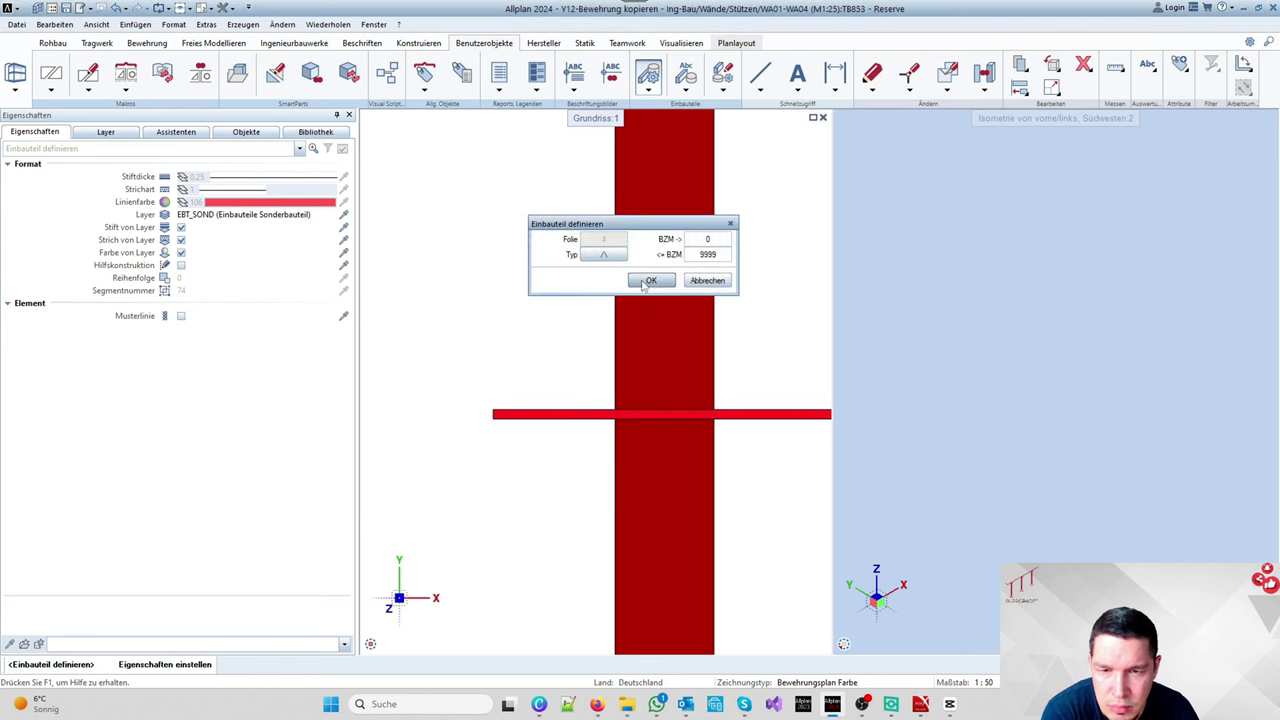
{"action": "left_click", "coordinate": [651, 281]}
Step: Define the remaining side-view dowel symbol as the fifth foil, referenced where rod and plate meet, with type Ansicht von links
{"action": "scroll", "coordinate": [554, 331], "scroll_direction": "down", "scroll_amount": 4}
{"action": "scroll", "coordinate": [554, 331], "scroll_direction": "down", "scroll_amount": 4}
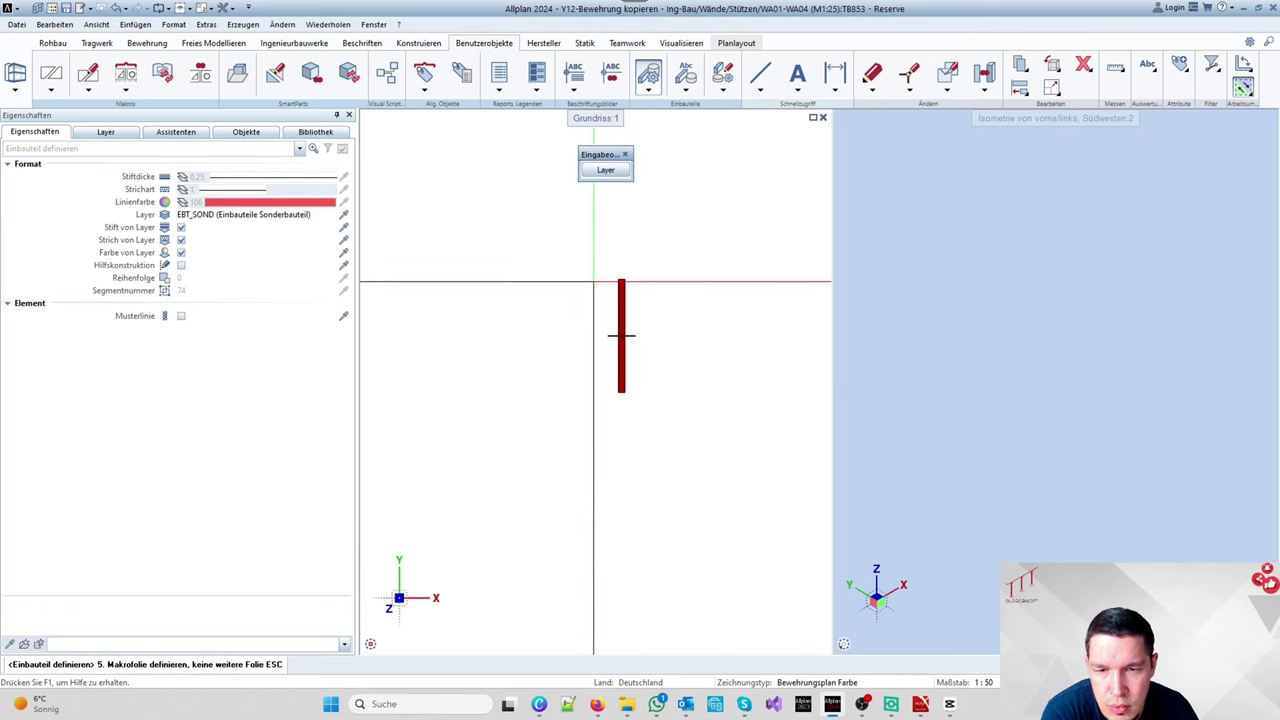
{"action": "left_click_drag", "start_coordinate": [586, 254], "coordinate": [683, 452]}
{"action": "scroll", "coordinate": [630, 345], "scroll_direction": "up", "scroll_amount": 5}
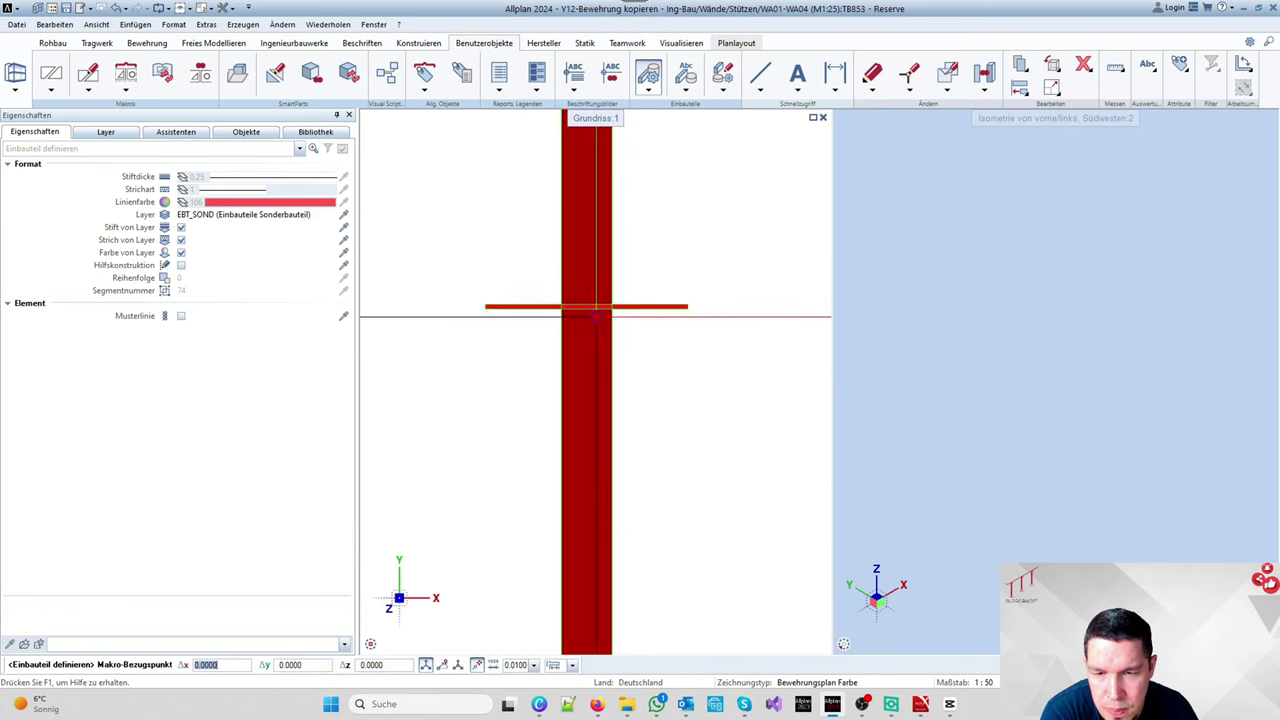
{"action": "left_click", "coordinate": [606, 327]}
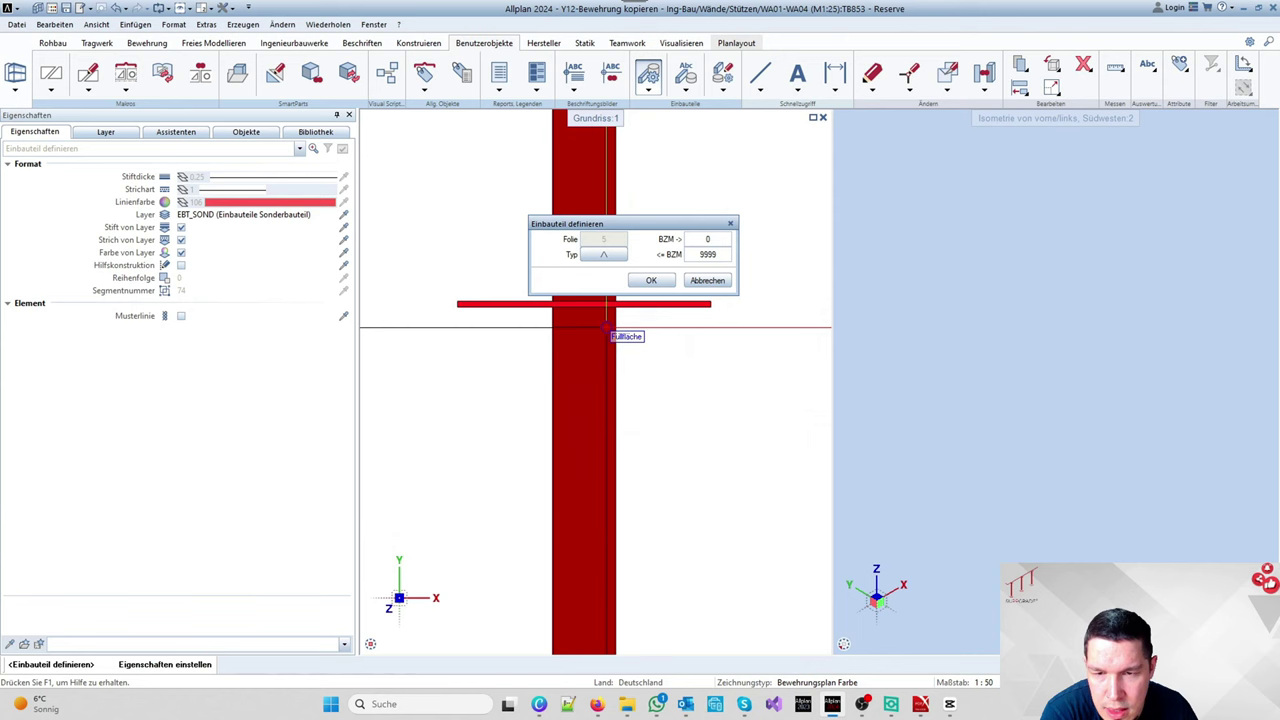
{"action": "left_click", "coordinate": [603, 255]}
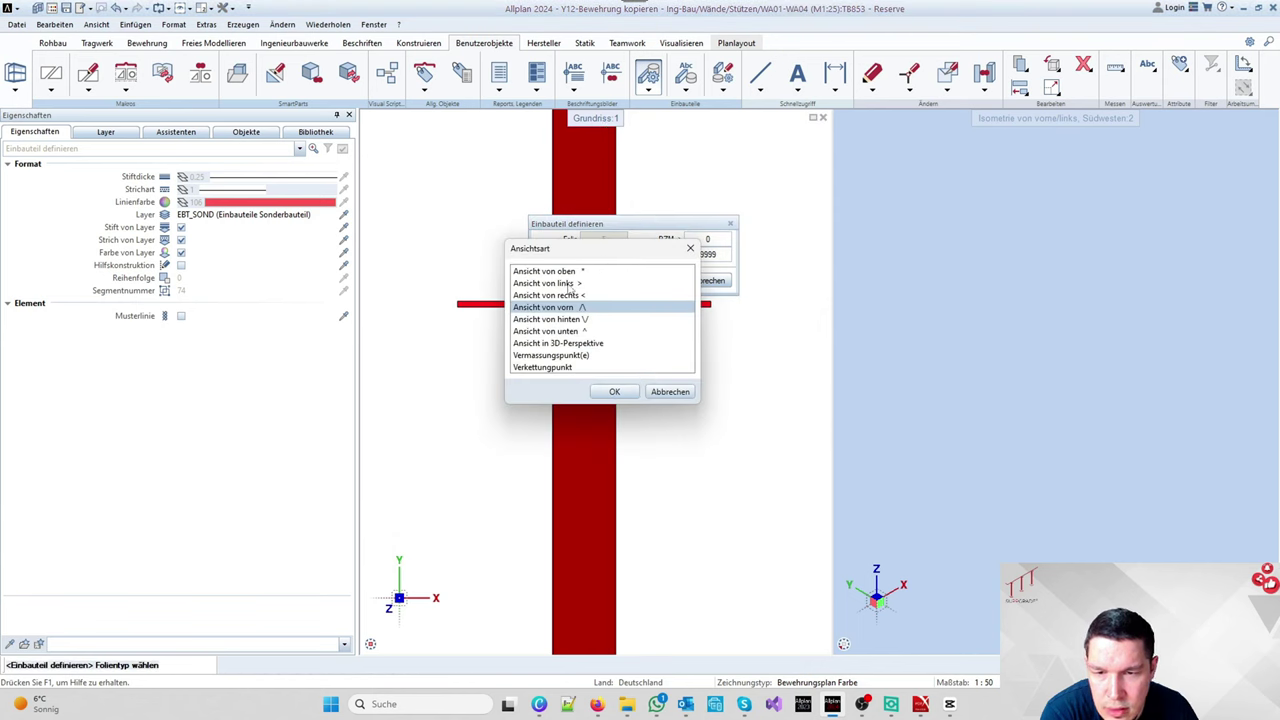
{"action": "double_click", "coordinate": [569, 285]}
{"action": "left_click", "coordinate": [656, 281]}
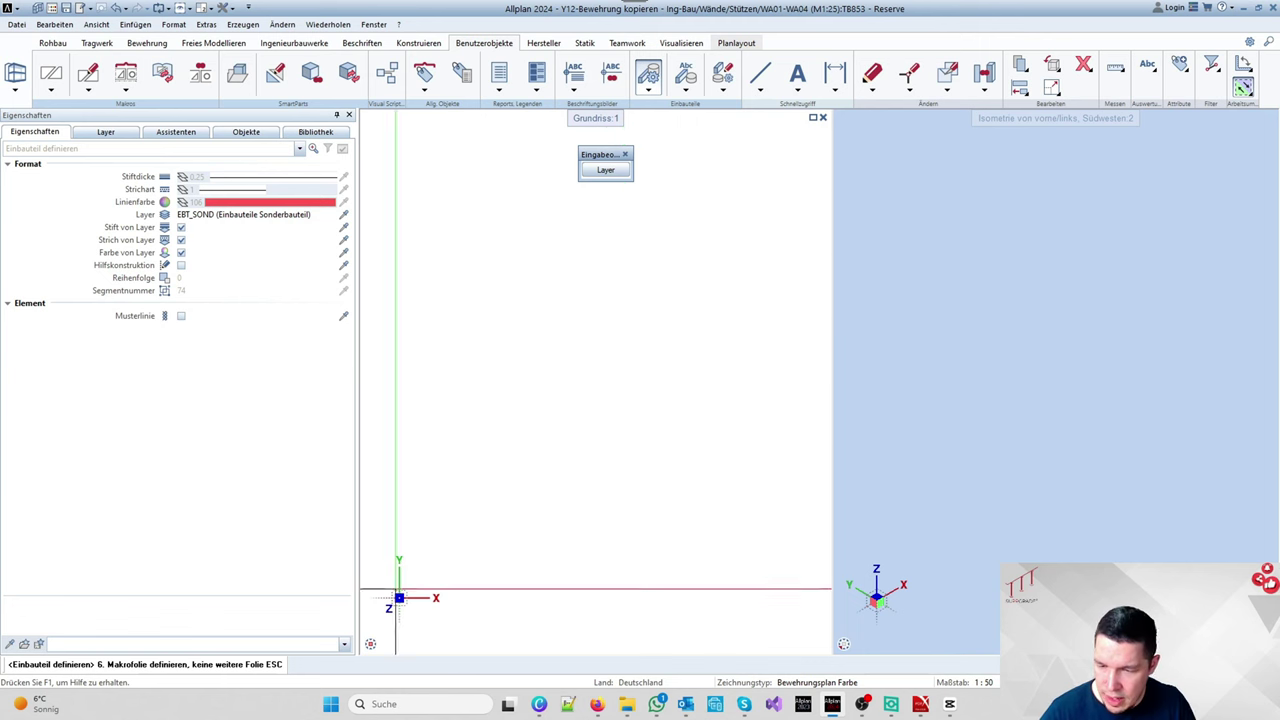
Step: Finish the foil definition without a sixth foil, keep distortion enabled, and assign the management element to the current layer
{"action": "key", "text": "Escape"}
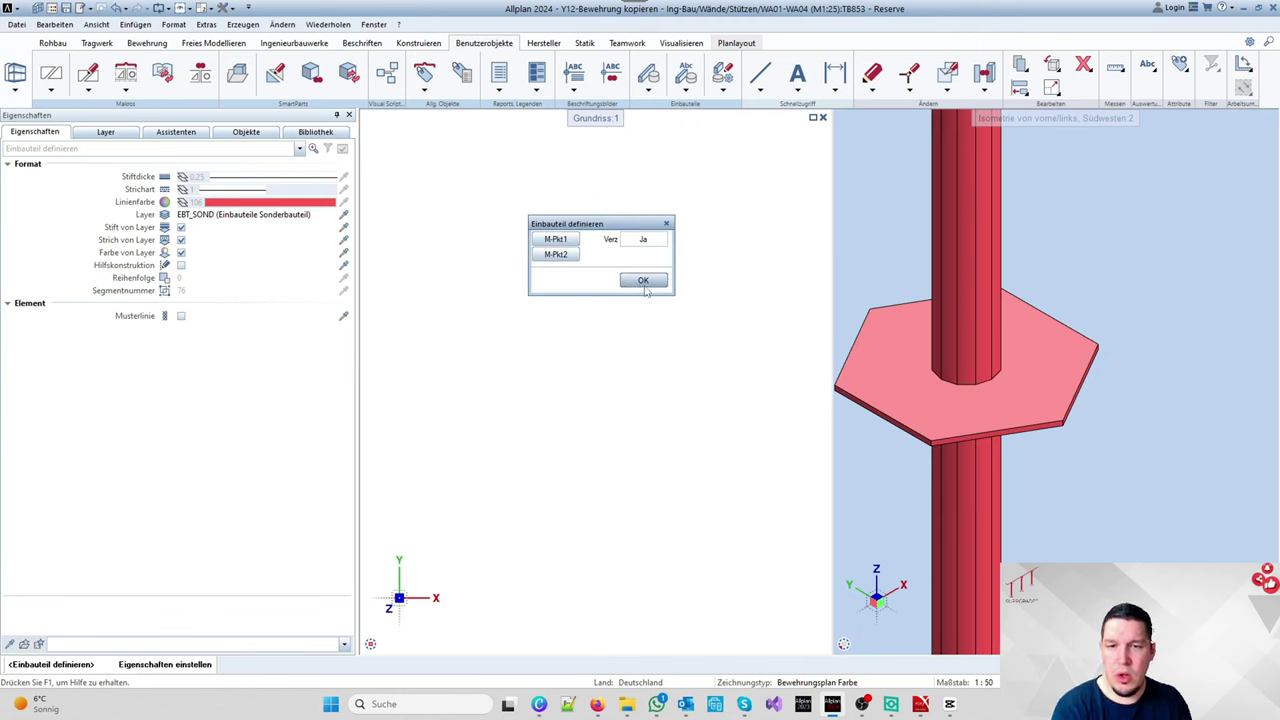
{"action": "left_click", "coordinate": [645, 283]}
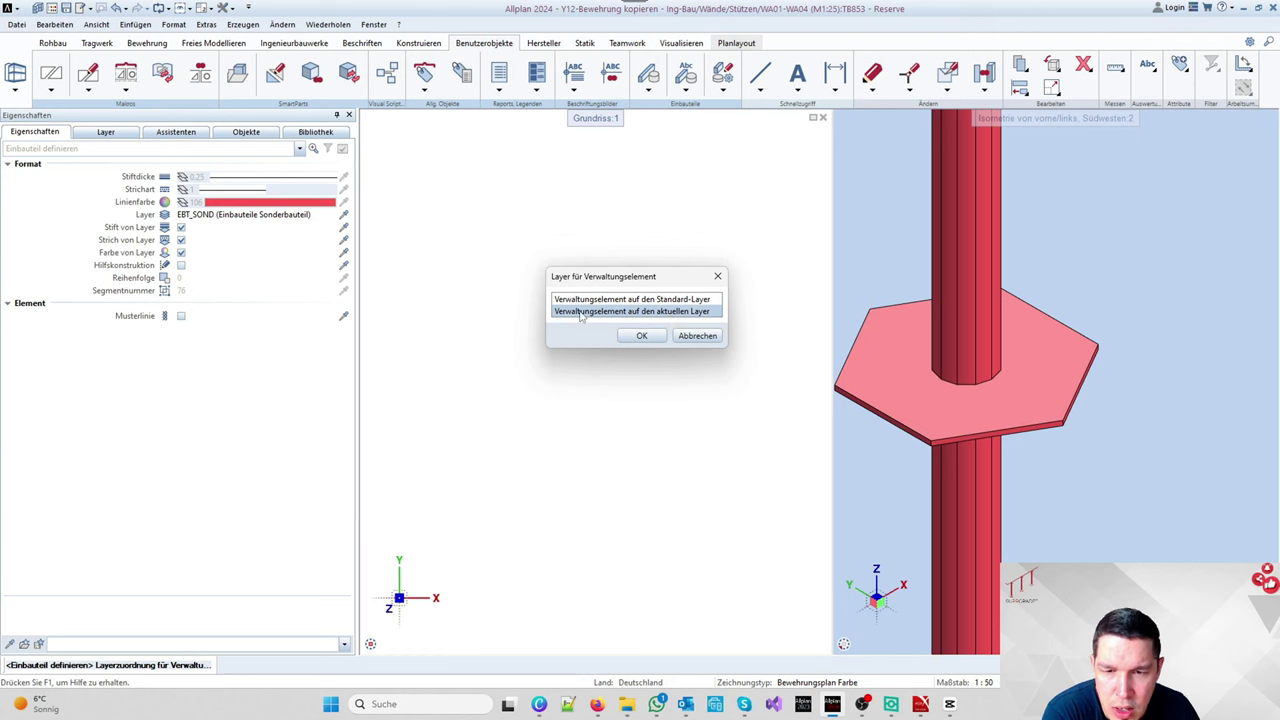
{"action": "left_click", "coordinate": [638, 335]}
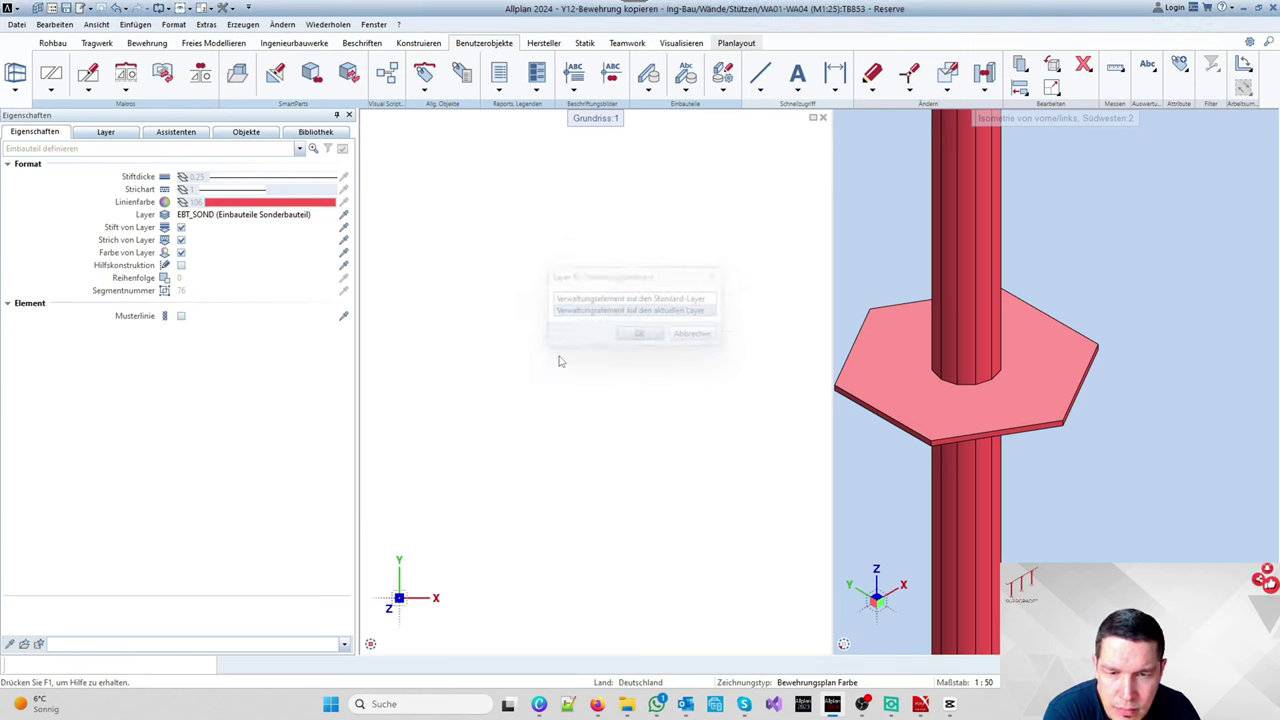
Step: Save the Einbauteil as LD-02 in the office library group Lastdorne
{"action": "left_click", "coordinate": [603, 582]}
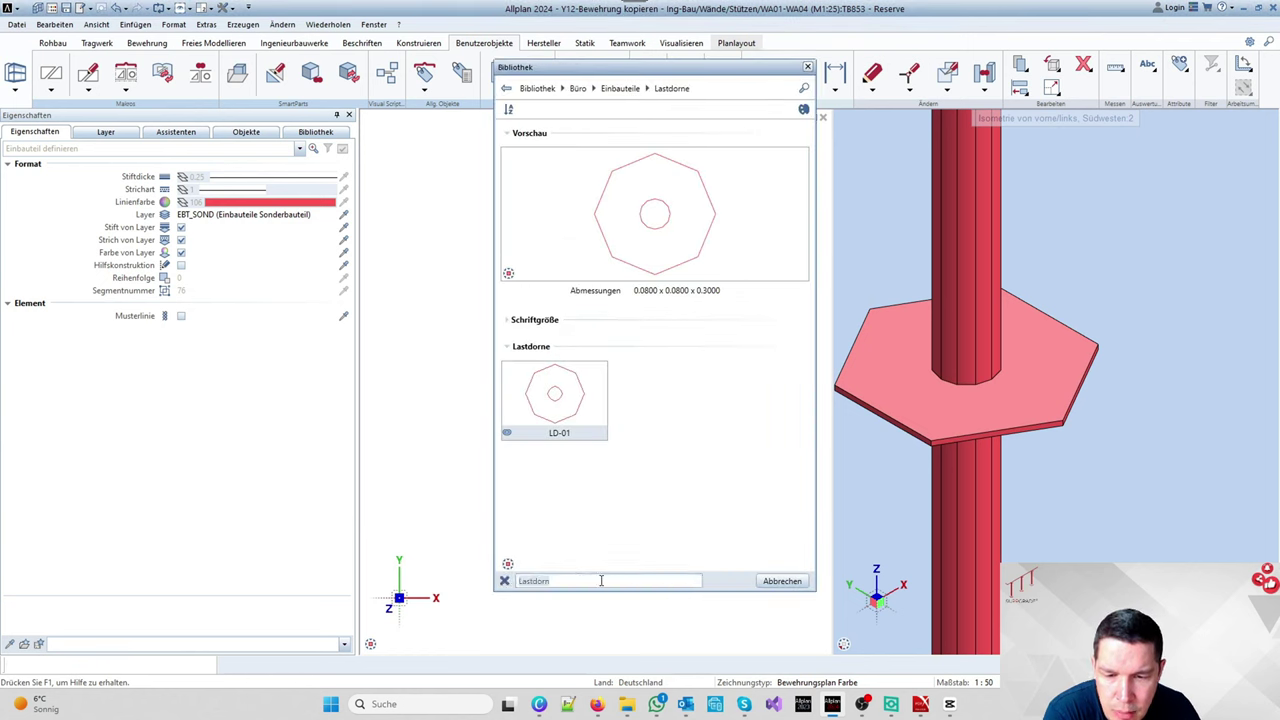
{"action": "type", "text": "LD-"}
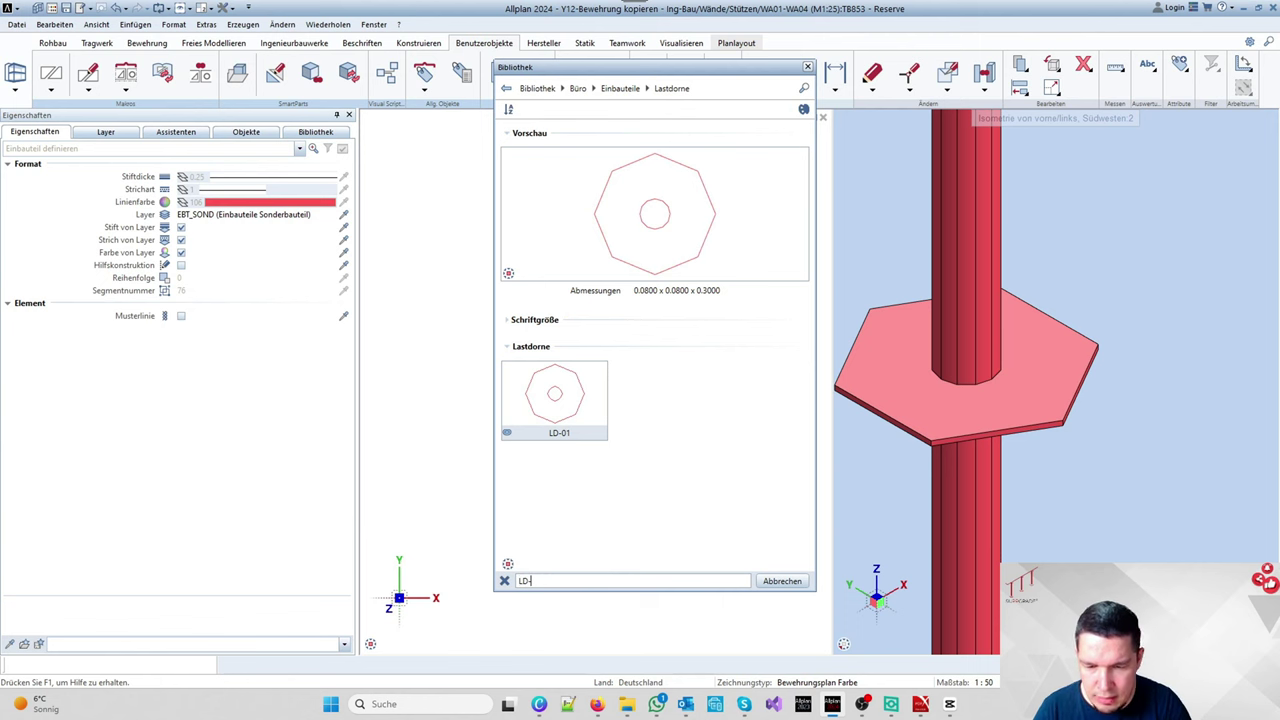
{"action": "type", "text": "02"}
{"action": "key", "text": "Return"}
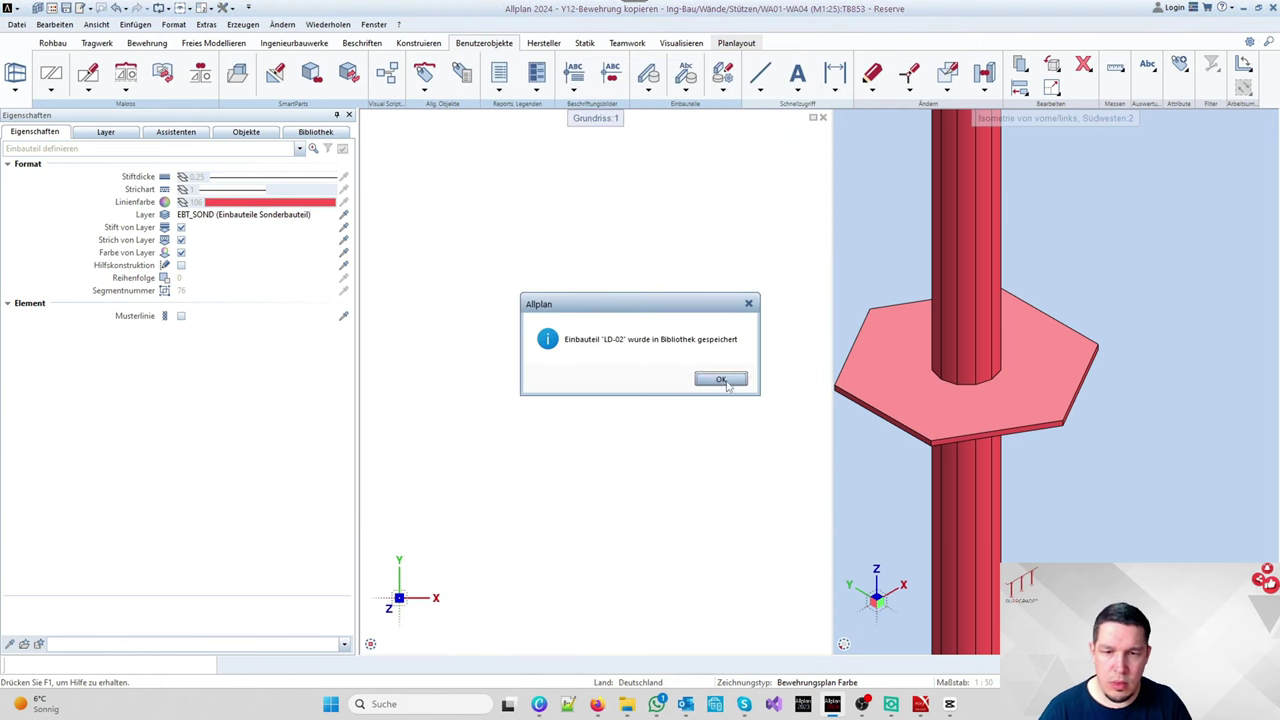
{"action": "left_click", "coordinate": [724, 378]}
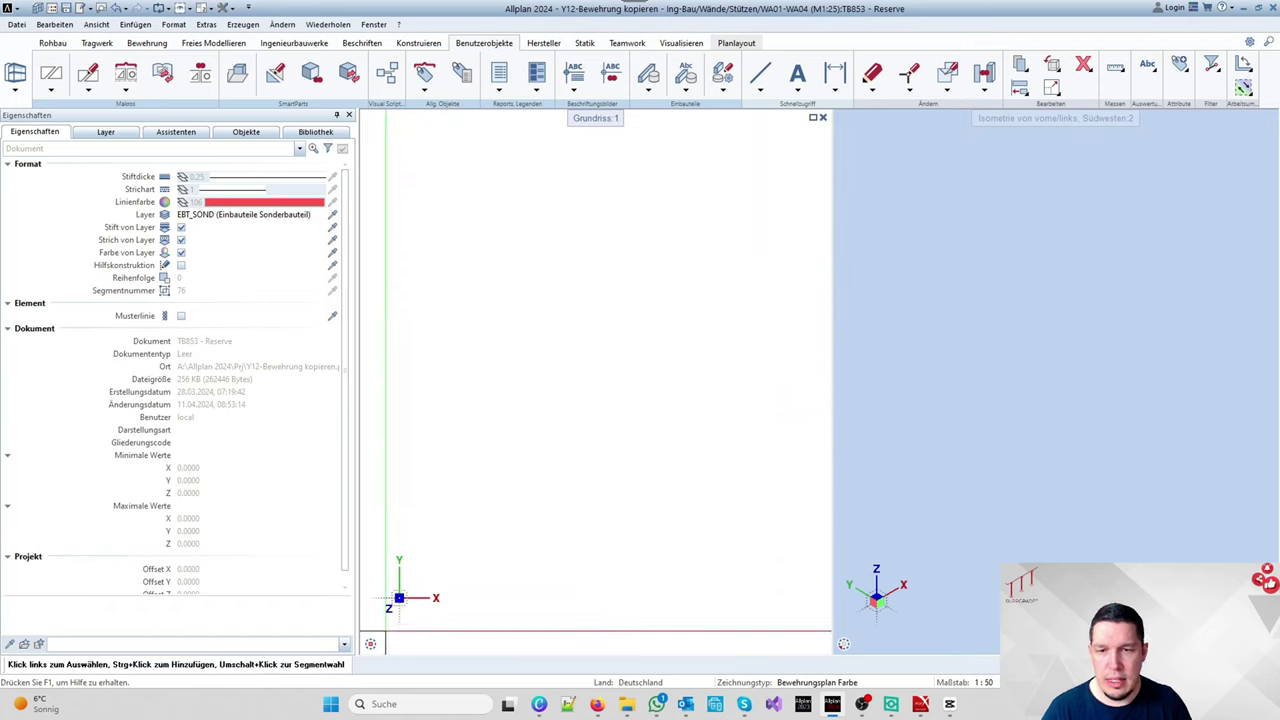
{"action": "double_click", "coordinate": [593, 390]}
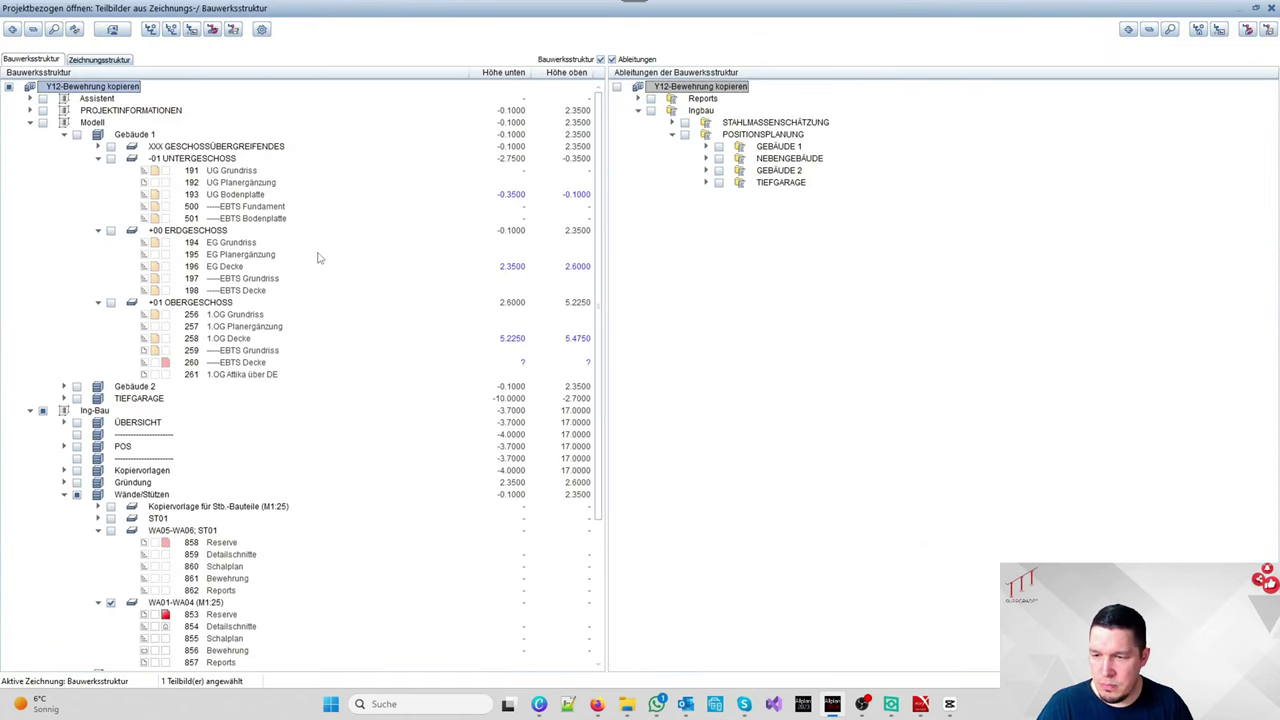
{"action": "key", "text": "Escape"}
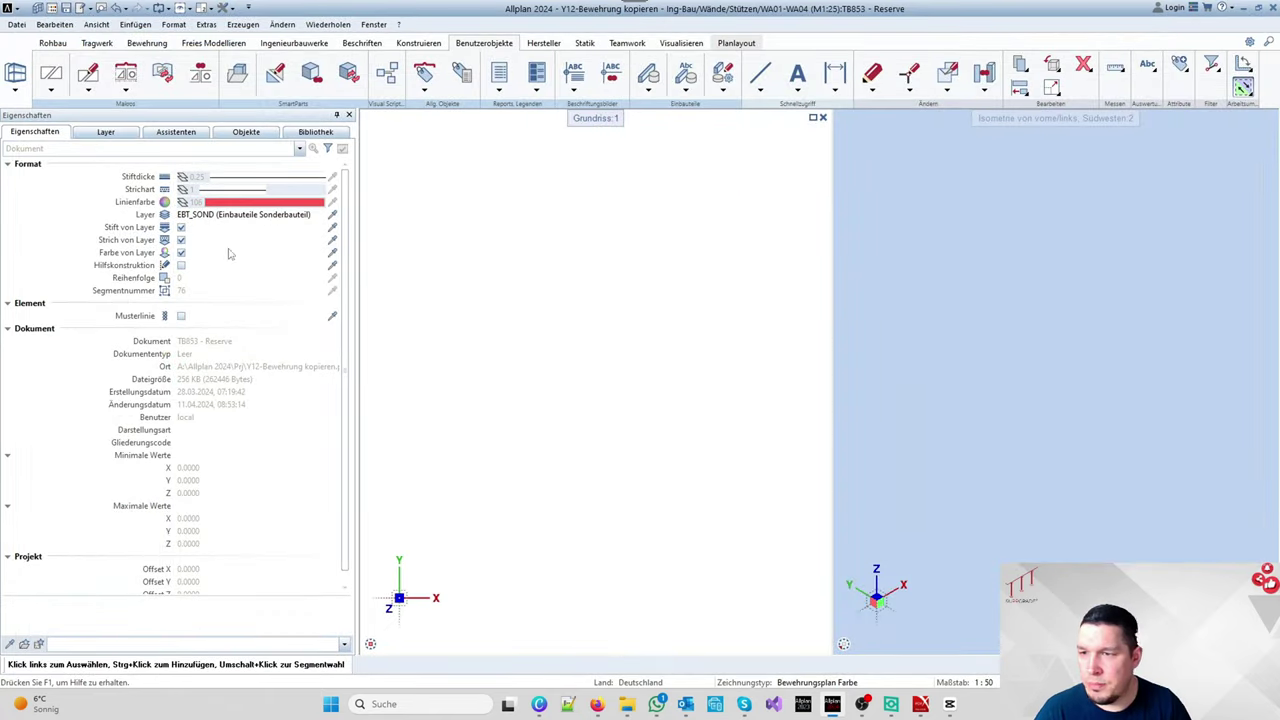
Step: Insert LD-02 from the Lastdorne library group into the floor plan, accepting its predefined attribute texts
{"action": "left_click", "coordinate": [313, 132]}
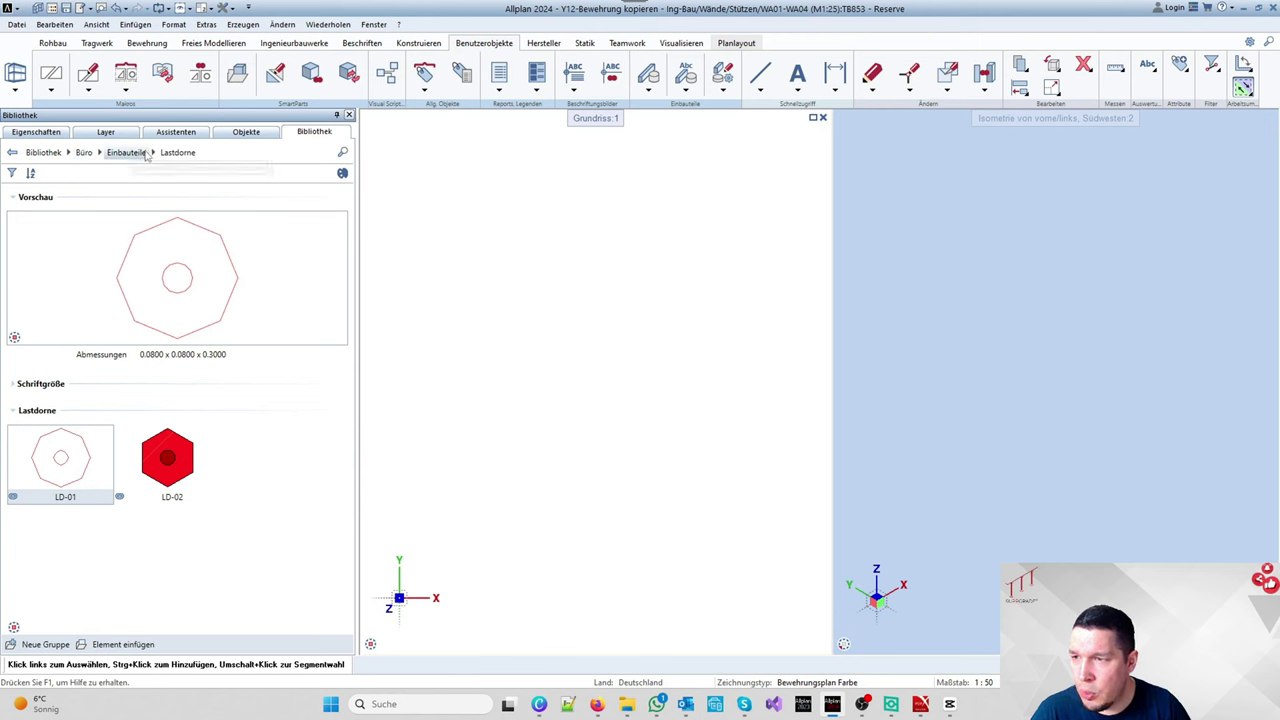
{"action": "left_click", "coordinate": [175, 465]}
{"action": "double_click", "coordinate": [178, 478]}
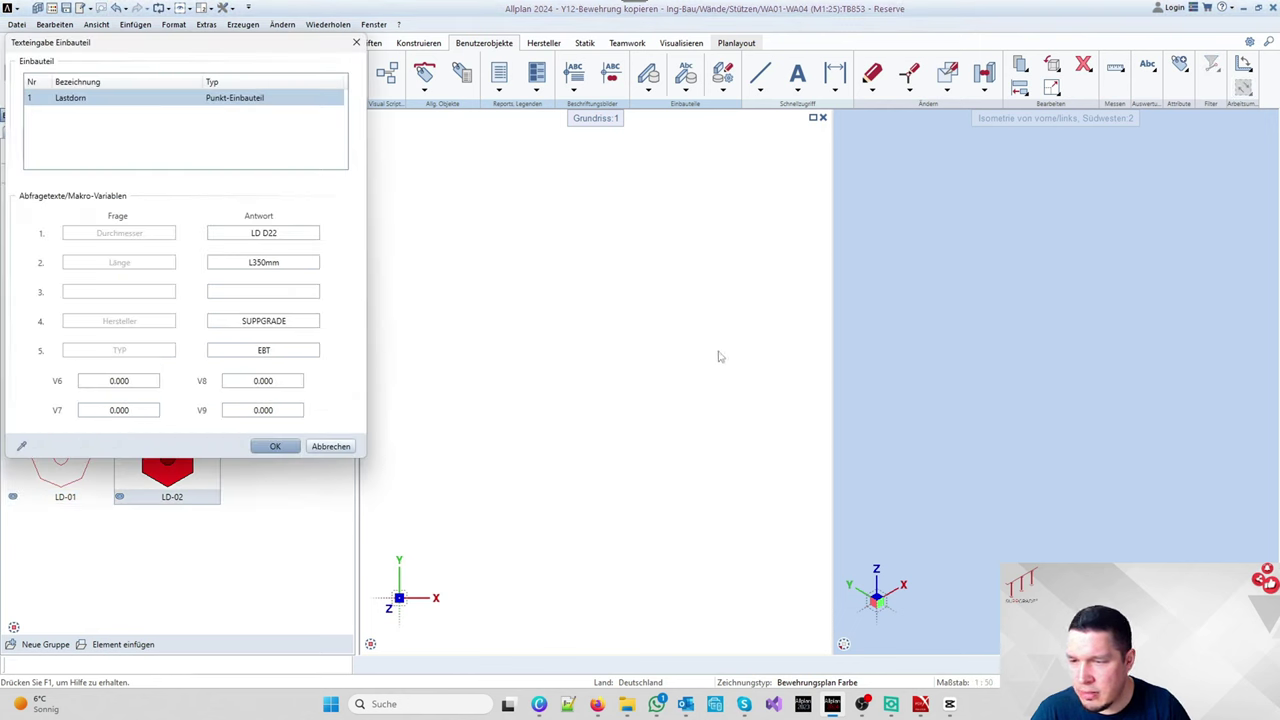
{"action": "left_click", "coordinate": [276, 447]}
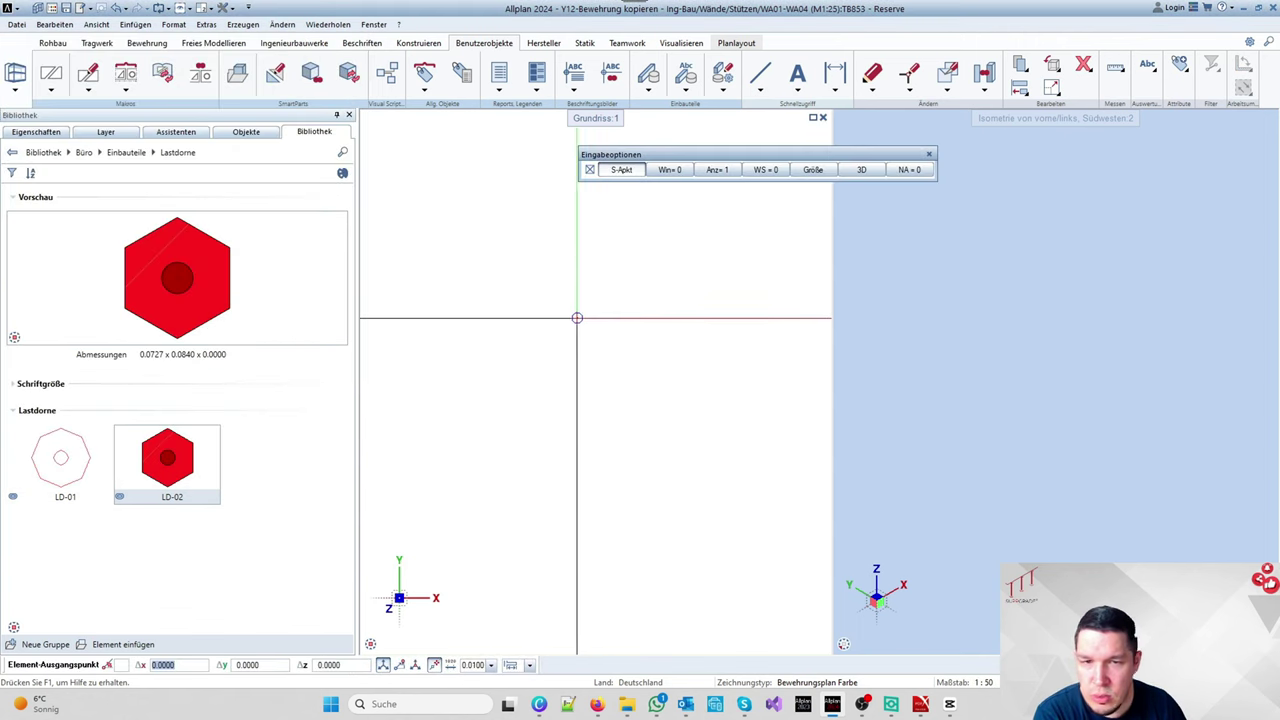
{"action": "scroll", "coordinate": [582, 346], "scroll_direction": "up", "scroll_amount": 3}
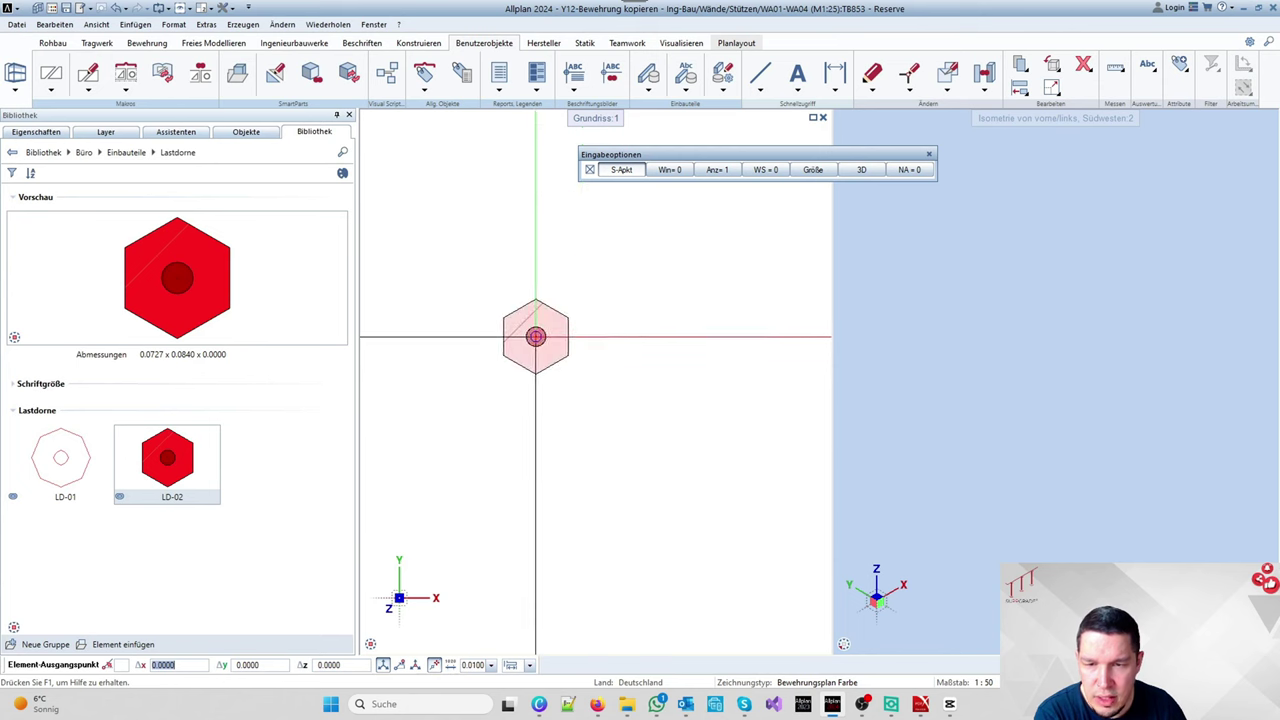
{"action": "left_click", "coordinate": [530, 337]}
Step: Place the LD-02 label just above the inserted hexagon in the floor plan
{"action": "scroll", "coordinate": [584, 282], "scroll_direction": "down", "scroll_amount": 2}
{"action": "scroll", "coordinate": [446, 496], "scroll_direction": "down", "scroll_amount": 2}
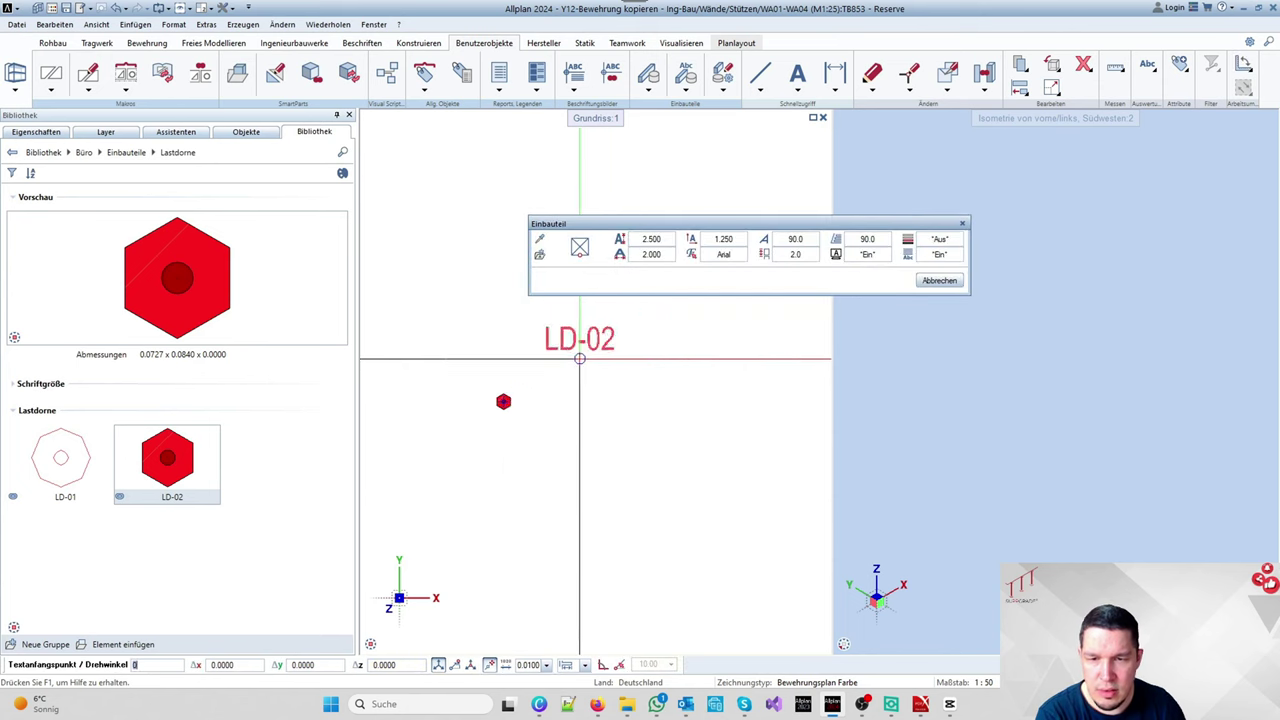
{"action": "scroll", "coordinate": [573, 359], "scroll_direction": "up", "scroll_amount": 2}
{"action": "left_click", "coordinate": [435, 410]}
{"action": "scroll", "coordinate": [660, 340], "scroll_direction": "down", "scroll_amount": 3}
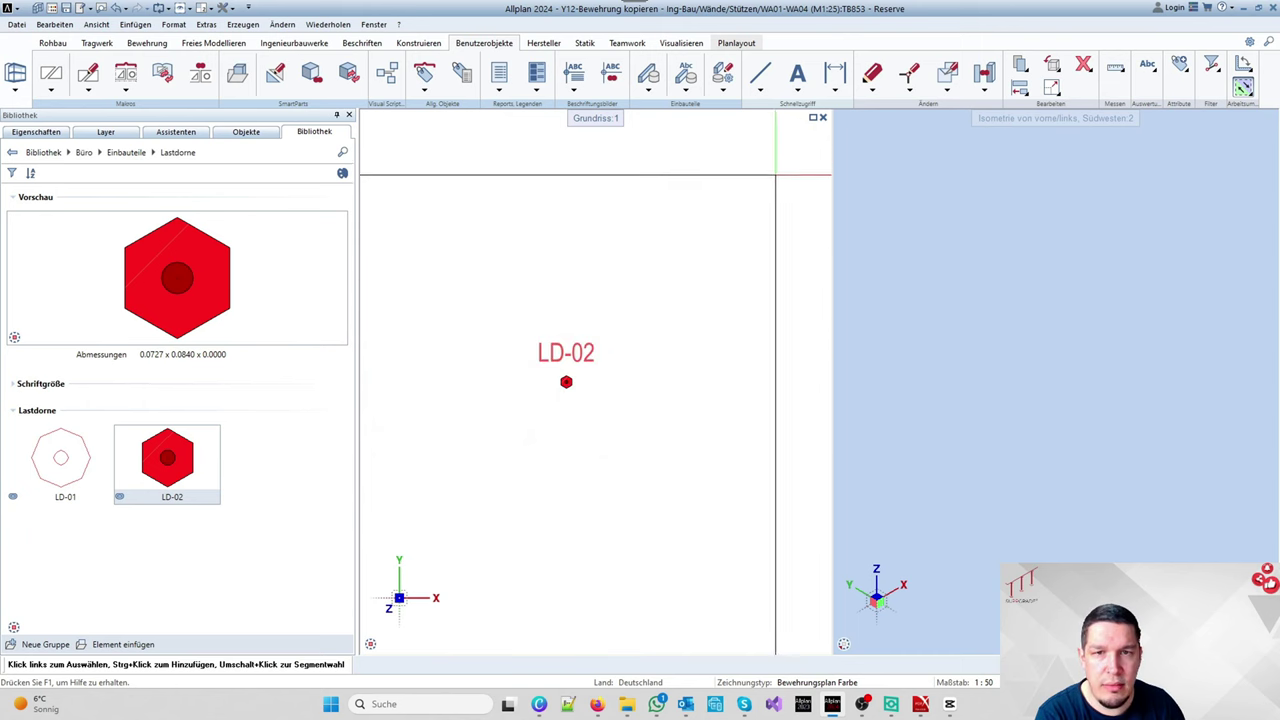
Step: Try adding a second label below the placed Lastdorn with the Einbauteil beschriften command
{"action": "left_click", "coordinate": [735, 105]}
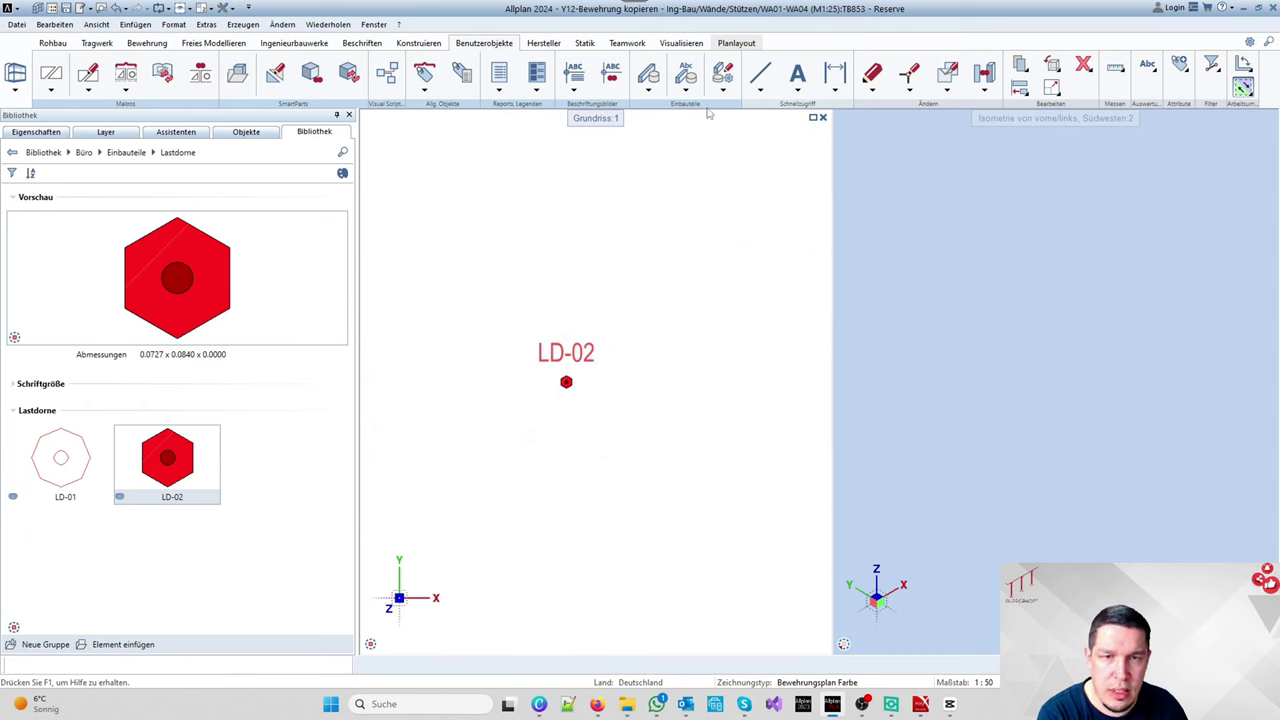
{"action": "left_click", "coordinate": [566, 381]}
{"action": "left_click", "coordinate": [560, 440]}
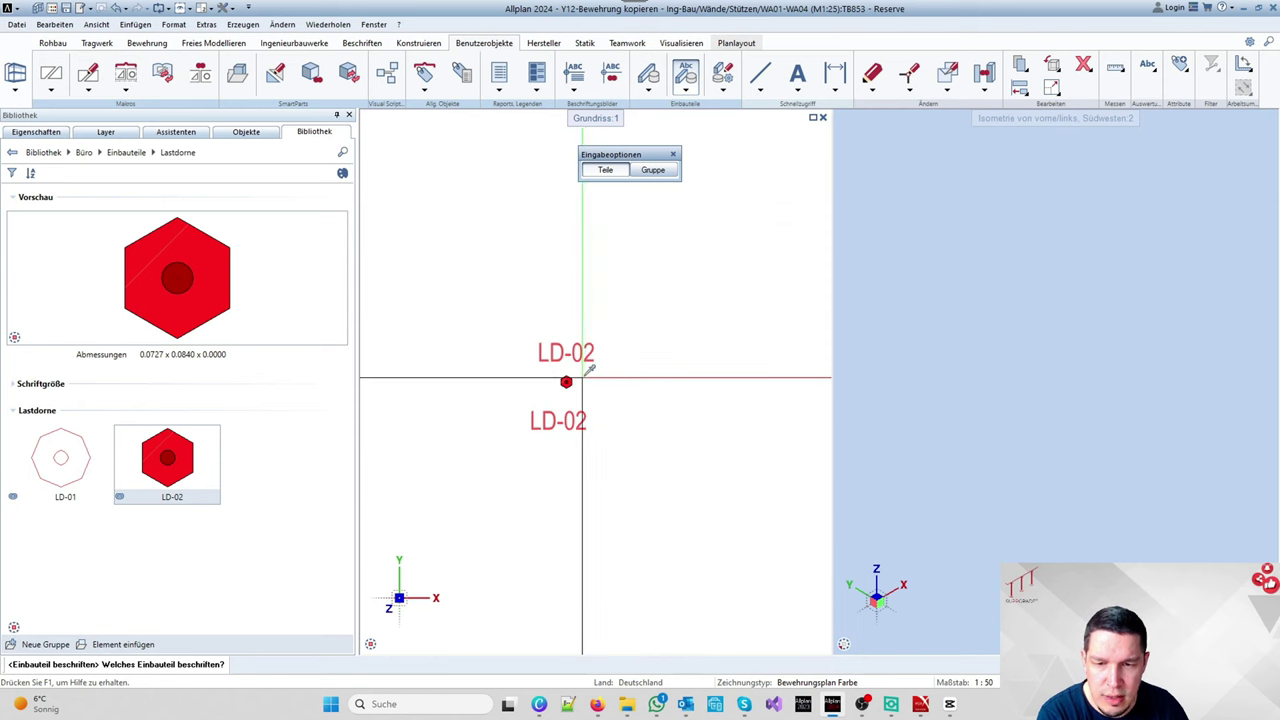
{"action": "key", "text": "Escape"}
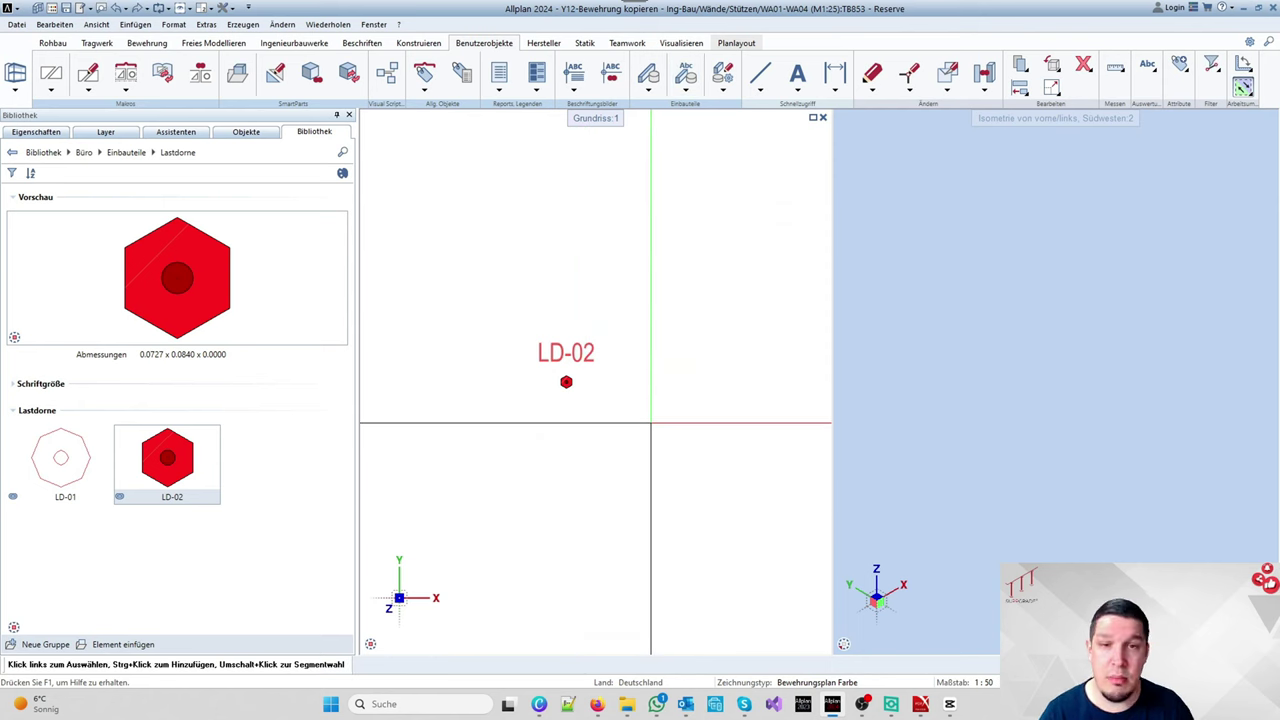
Step: Check the placed Lastdorn in plan and isometric view, comparing its hatching at scales 1:20 and 1:50
{"action": "left_click", "coordinate": [844, 644]}
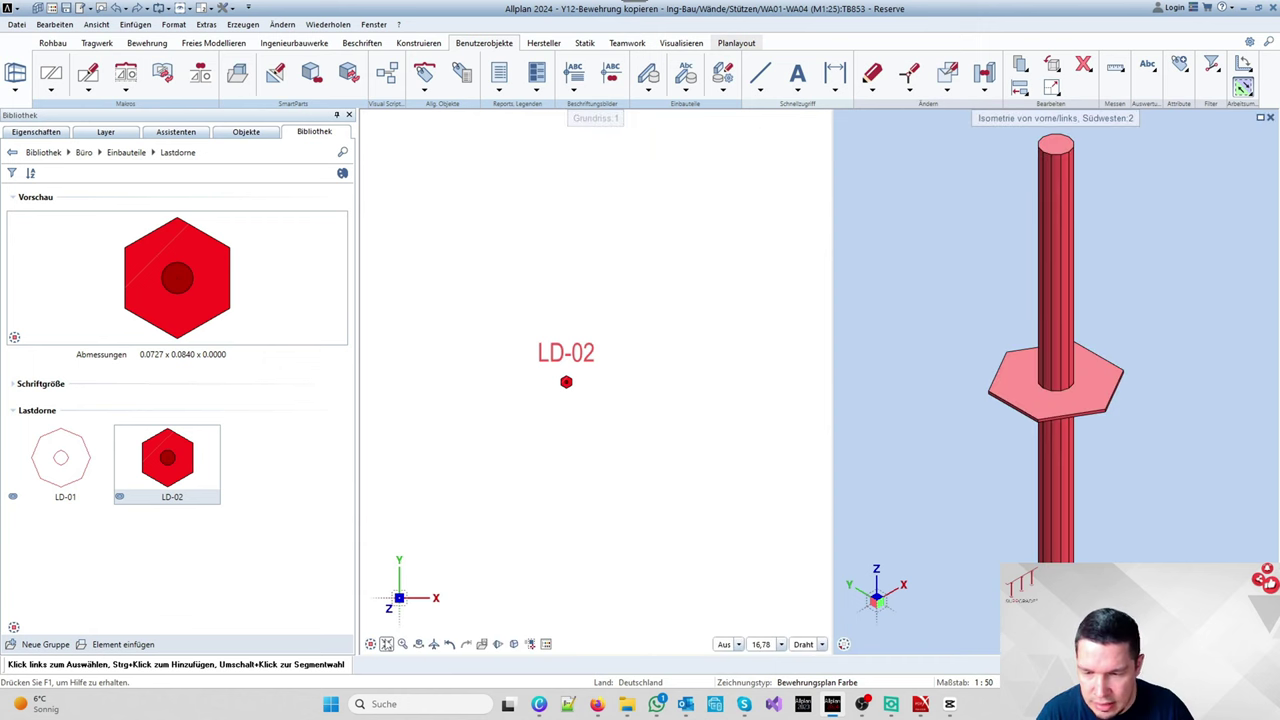
{"action": "left_click", "coordinate": [371, 644]}
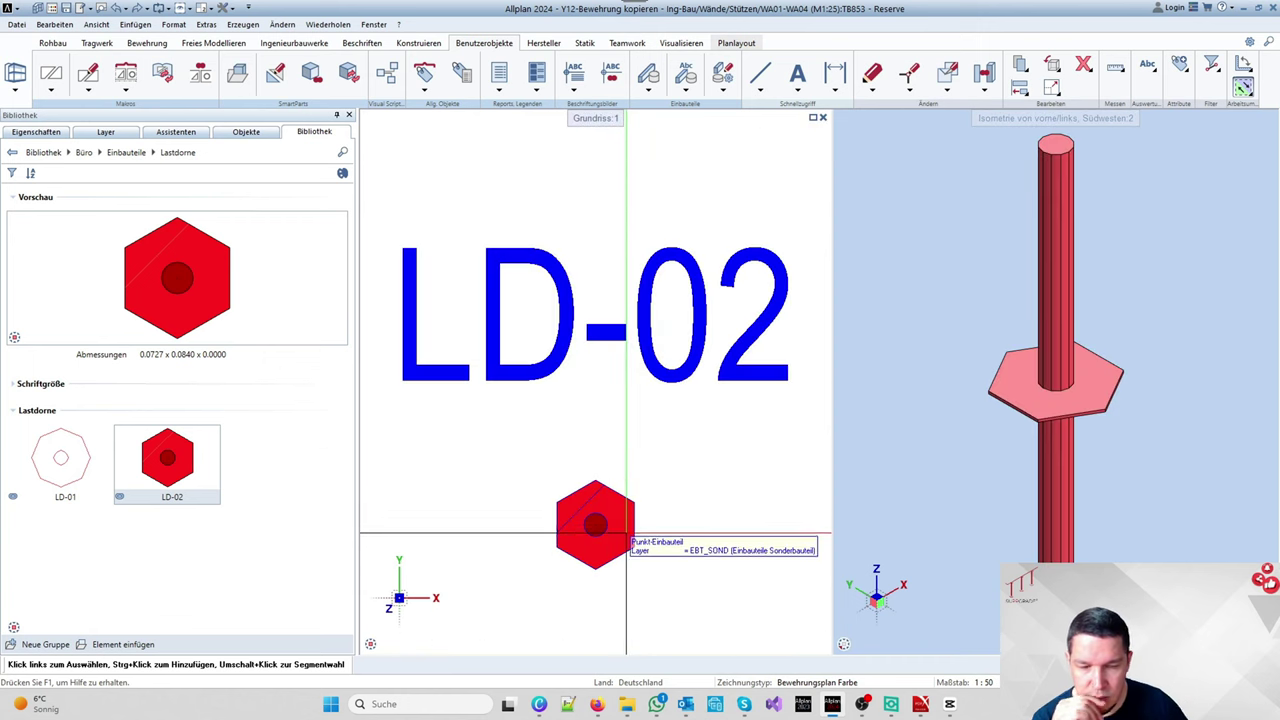
{"action": "left_click", "coordinate": [985, 682]}
{"action": "left_click", "coordinate": [1048, 530]}
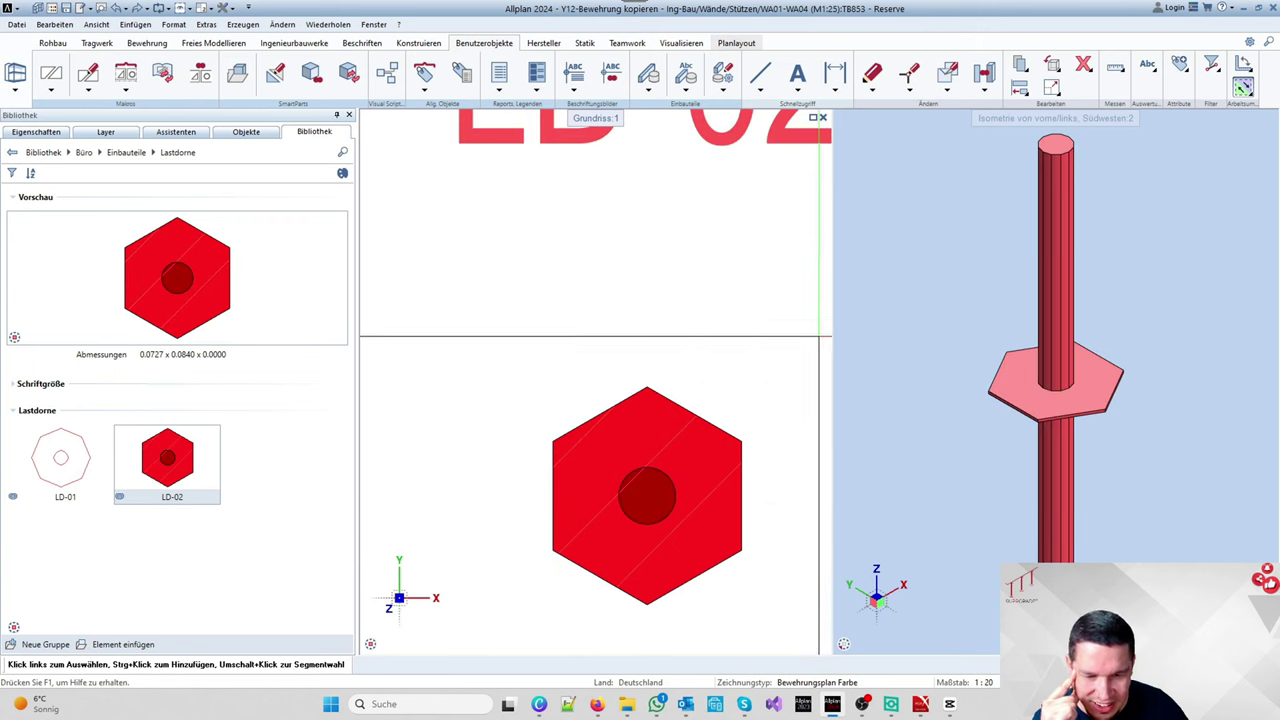
{"action": "scroll", "coordinate": [780, 337], "scroll_direction": "down", "scroll_amount": 1}
{"action": "scroll", "coordinate": [530, 420], "scroll_direction": "down", "scroll_amount": 1}
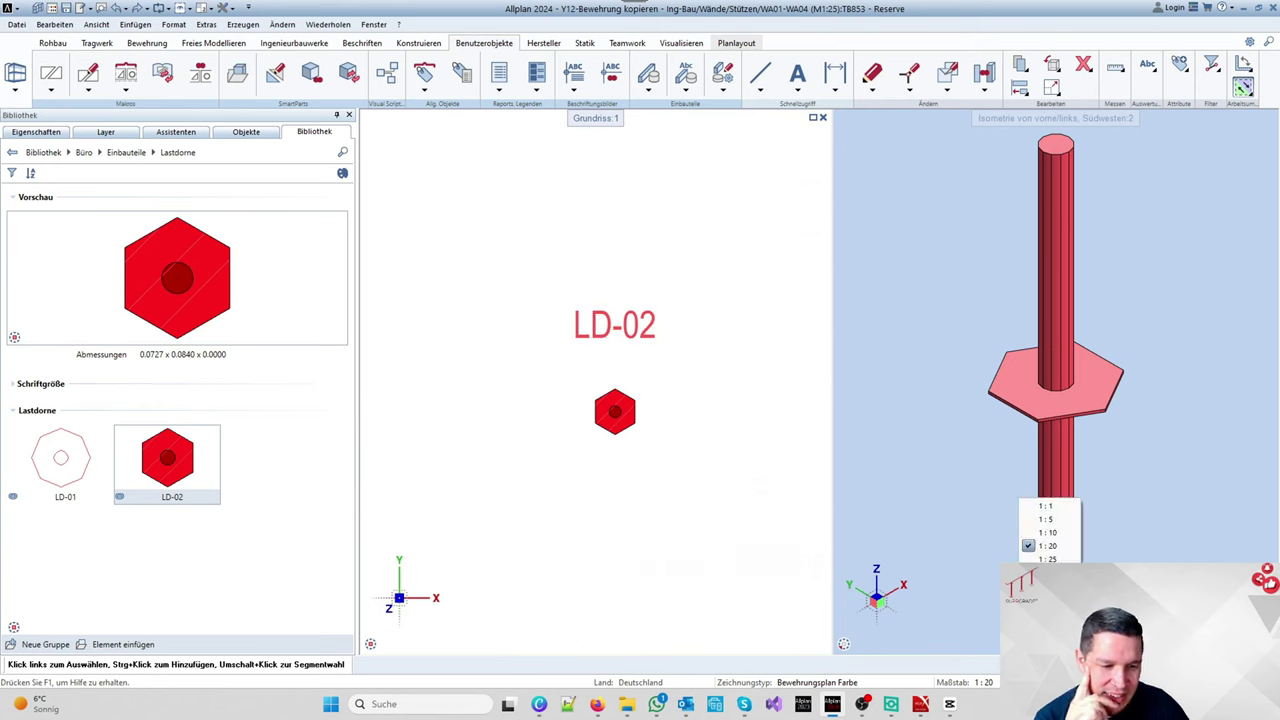
{"action": "left_click", "coordinate": [1048, 573]}
{"action": "scroll", "coordinate": [567, 443], "scroll_direction": "down", "scroll_amount": 1}
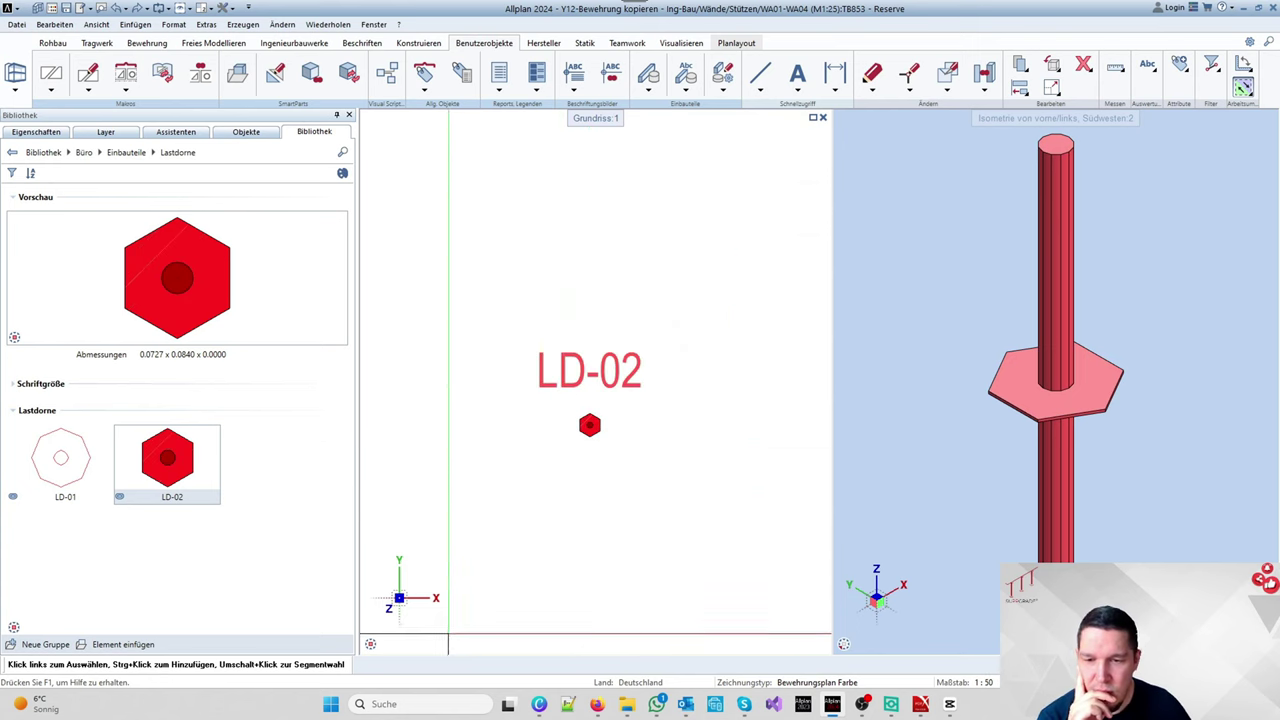
Step: Examine the placed Lastdorn from the front and return to the floor plan
{"action": "left_click", "coordinate": [388, 630]}
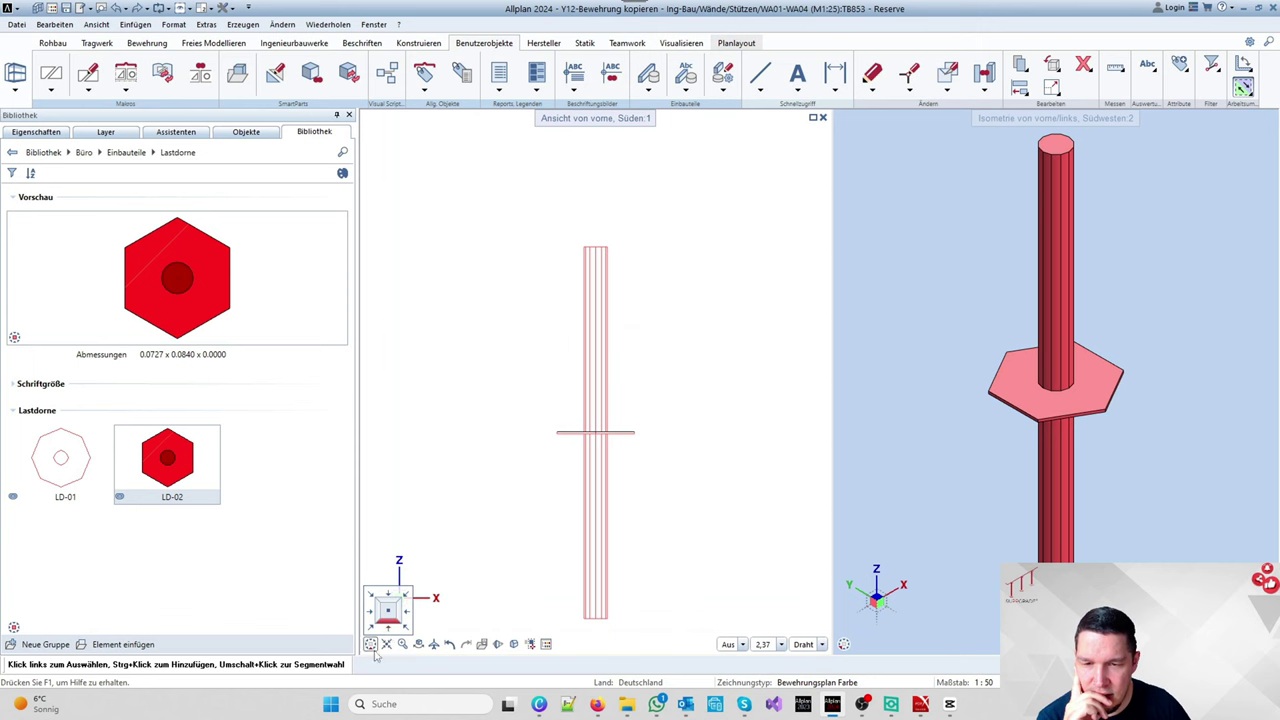
{"action": "left_click", "coordinate": [389, 608]}
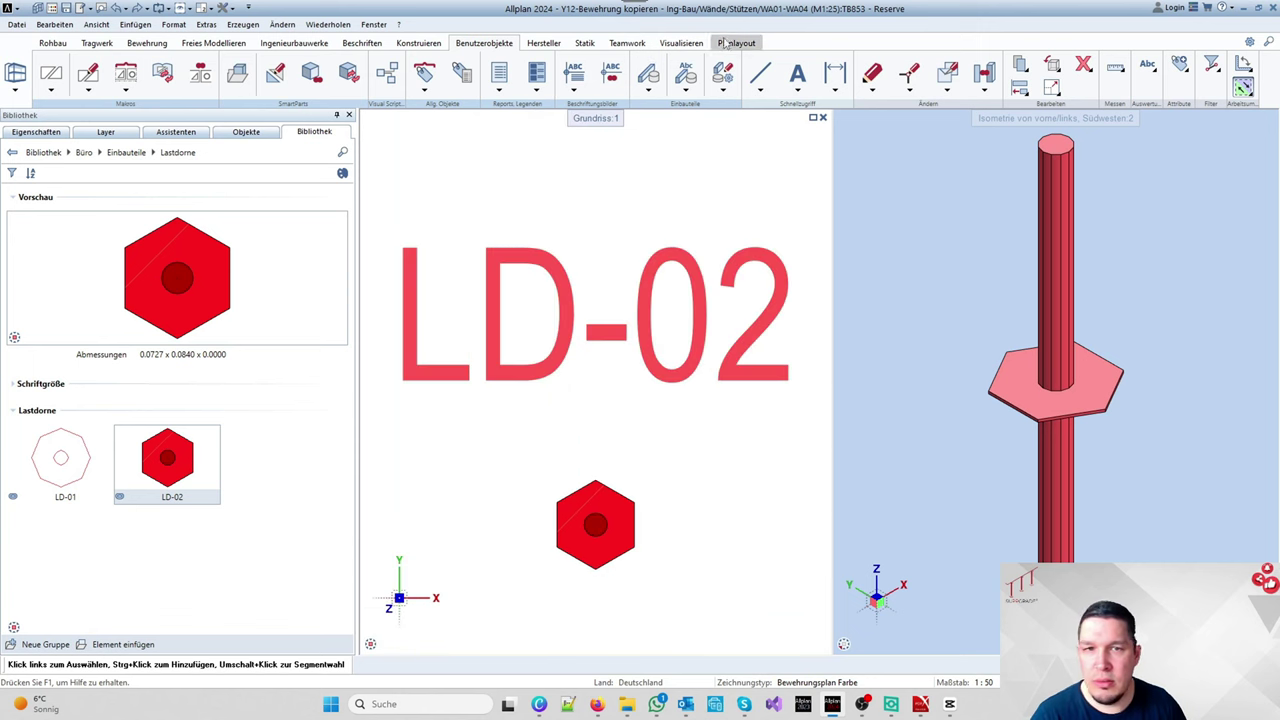
{"action": "scroll", "coordinate": [657, 244], "scroll_direction": "down", "scroll_amount": 4}
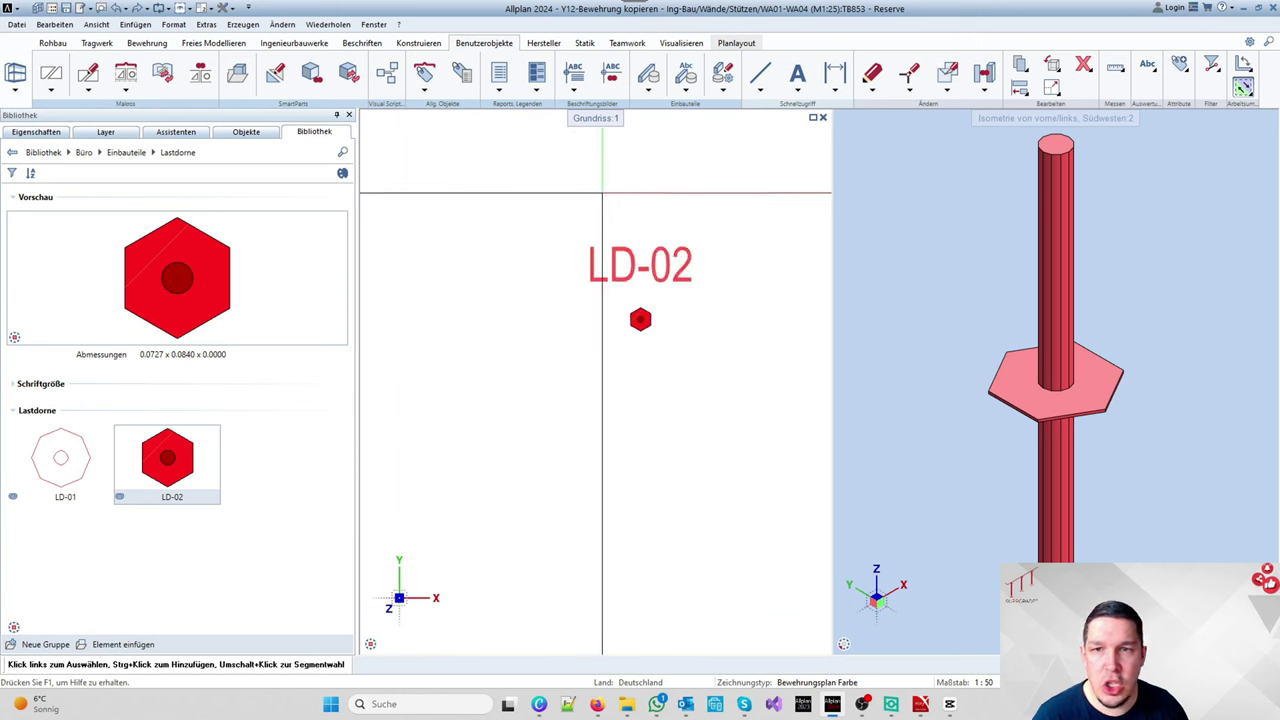
Step: Switch to the Programmierungen command set, generate section 1 from a rectangle around the placed LD-02, and place the resulting view below it
{"action": "left_click", "coordinate": [20, 89]}
{"action": "left_click", "coordinate": [47, 108]}
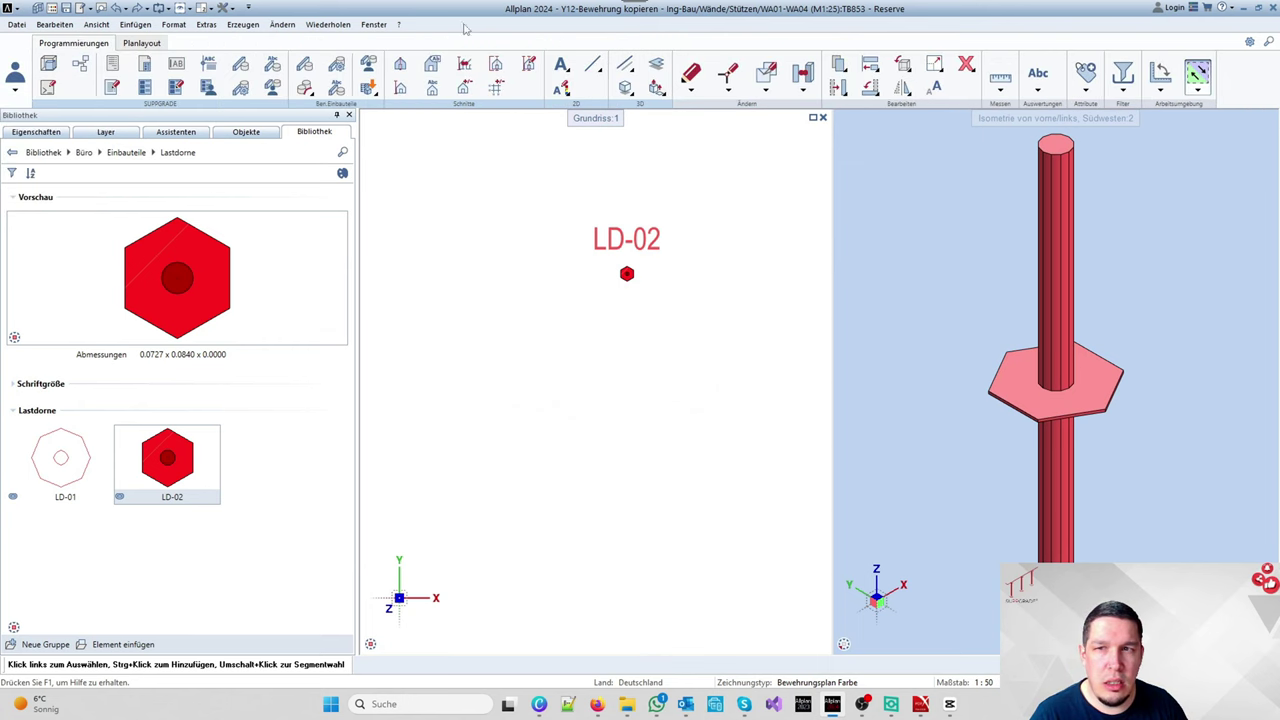
{"action": "left_click", "coordinate": [400, 66]}
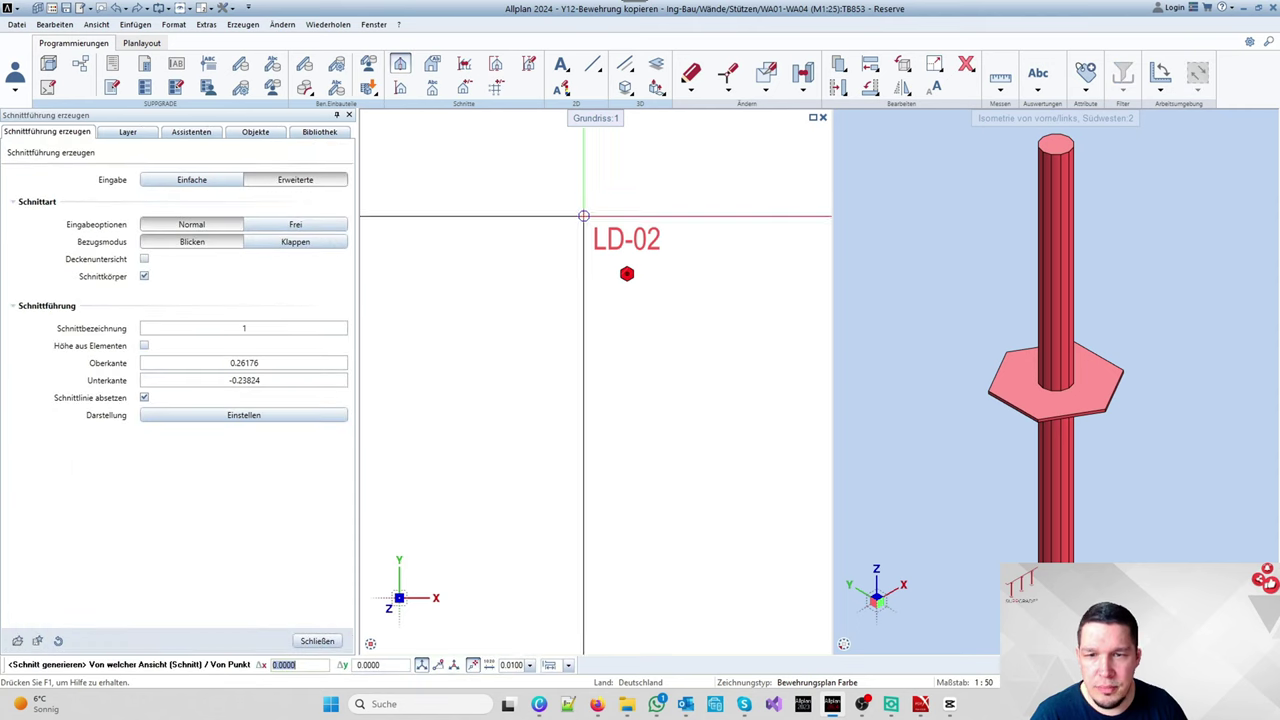
{"action": "left_click", "coordinate": [537, 177]}
{"action": "left_click", "coordinate": [767, 330]}
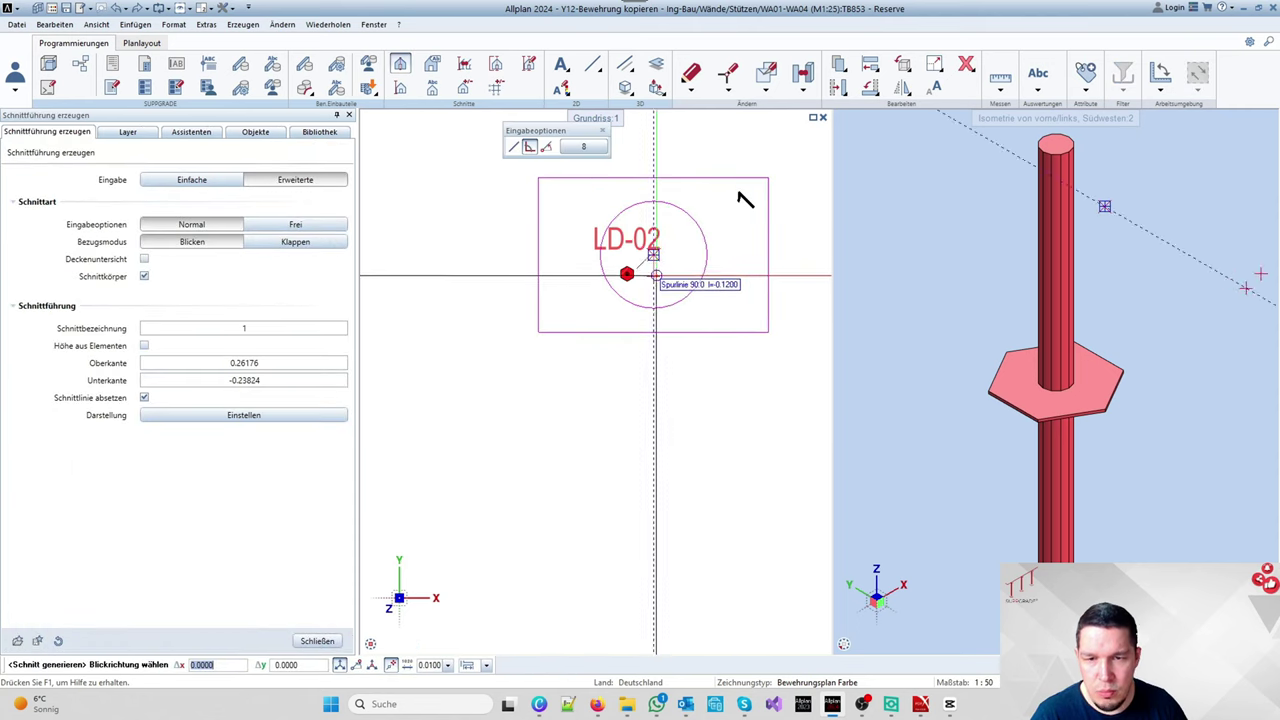
{"action": "left_click", "coordinate": [740, 195]}
{"action": "scroll", "coordinate": [639, 230], "scroll_direction": "down", "scroll_amount": 3}
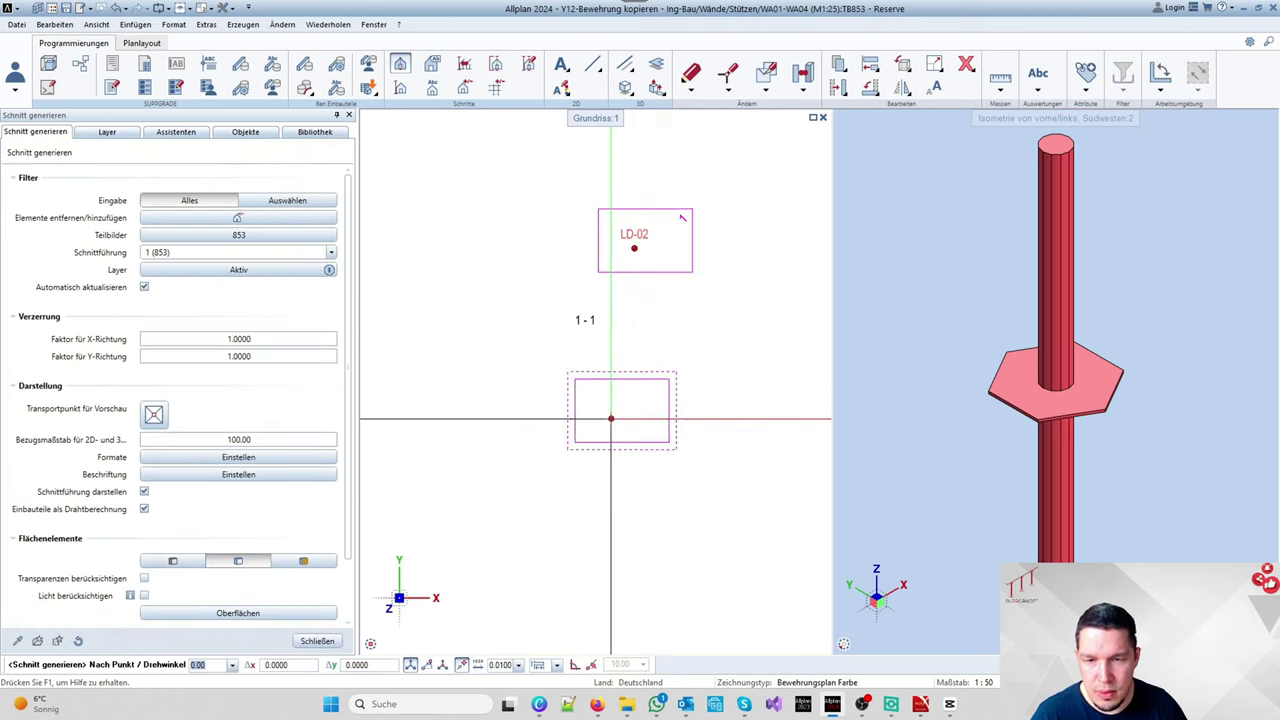
{"action": "left_click", "coordinate": [610, 418]}
{"action": "scroll", "coordinate": [610, 420], "scroll_direction": "up", "scroll_amount": 8}
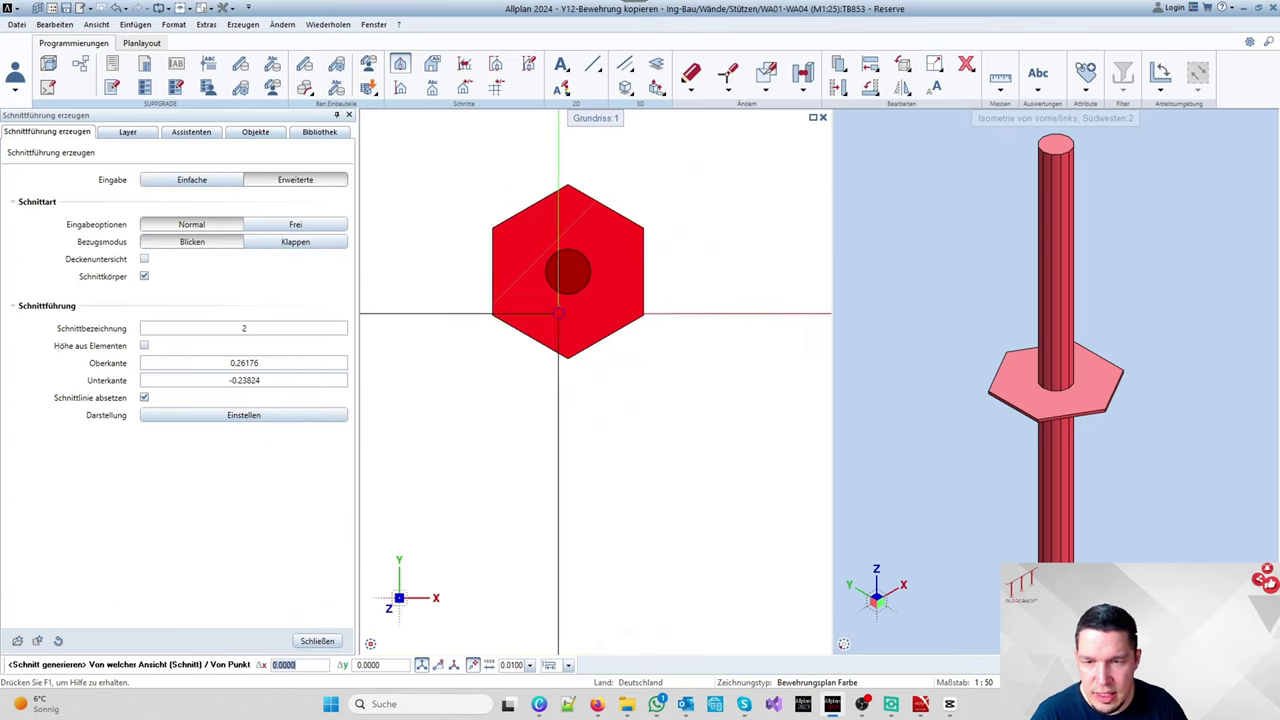
Step: Generate section 2 with Deckenuntersicht enabled from a rectangle around the placed LD-02 and place its view beside the section 1 view
{"action": "scroll", "coordinate": [654, 491], "scroll_direction": "down", "scroll_amount": 5}
{"action": "scroll", "coordinate": [666, 465], "scroll_direction": "down", "scroll_amount": 2}
{"action": "scroll", "coordinate": [666, 465], "scroll_direction": "down", "scroll_amount": 3}
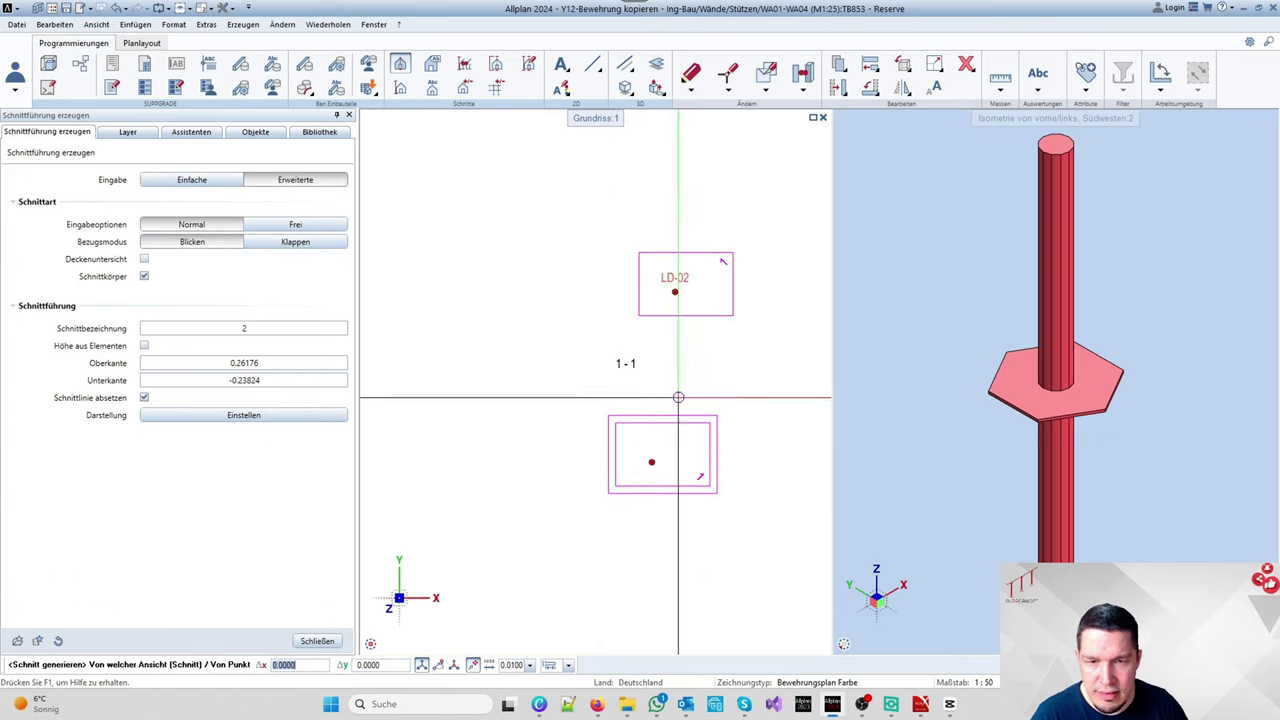
{"action": "scroll", "coordinate": [680, 292], "scroll_direction": "up", "scroll_amount": 4}
{"action": "scroll", "coordinate": [656, 241], "scroll_direction": "down", "scroll_amount": 4}
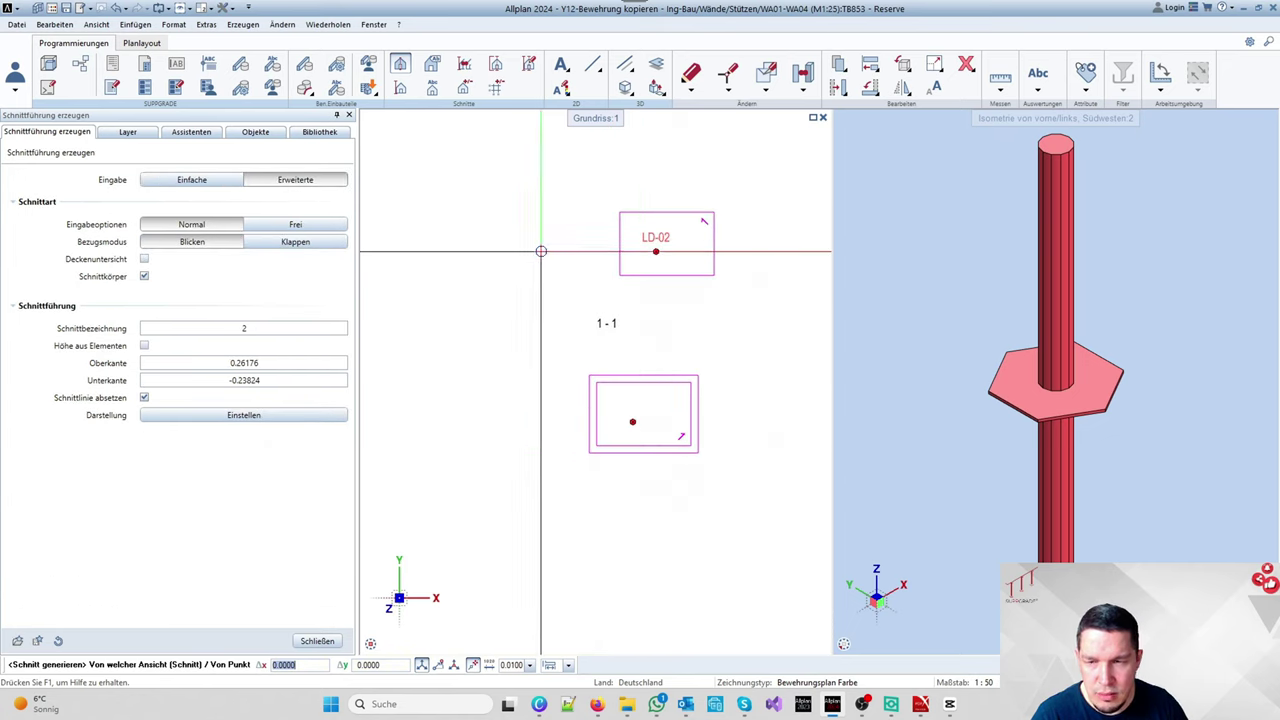
{"action": "left_click", "coordinate": [145, 259]}
{"action": "scroll", "coordinate": [640, 478], "scroll_direction": "up", "scroll_amount": 4}
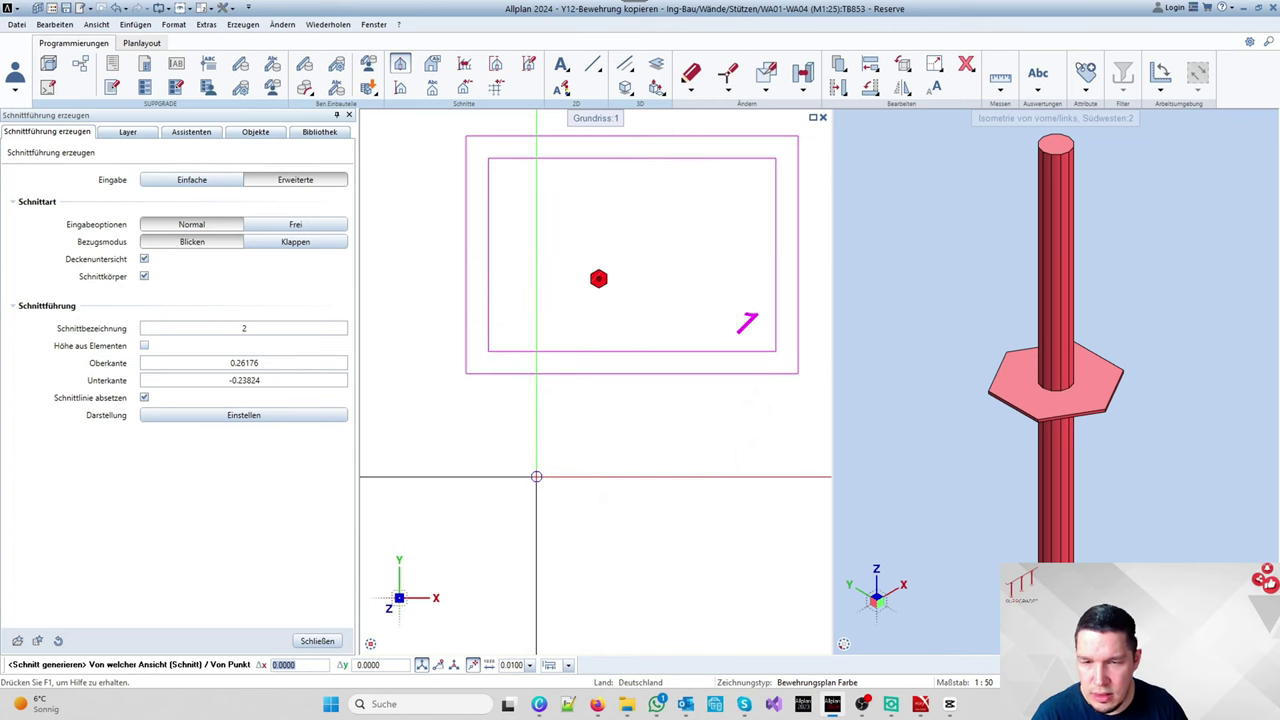
{"action": "key", "text": "Escape"}
{"action": "scroll", "coordinate": [592, 437], "scroll_direction": "down", "scroll_amount": 2}
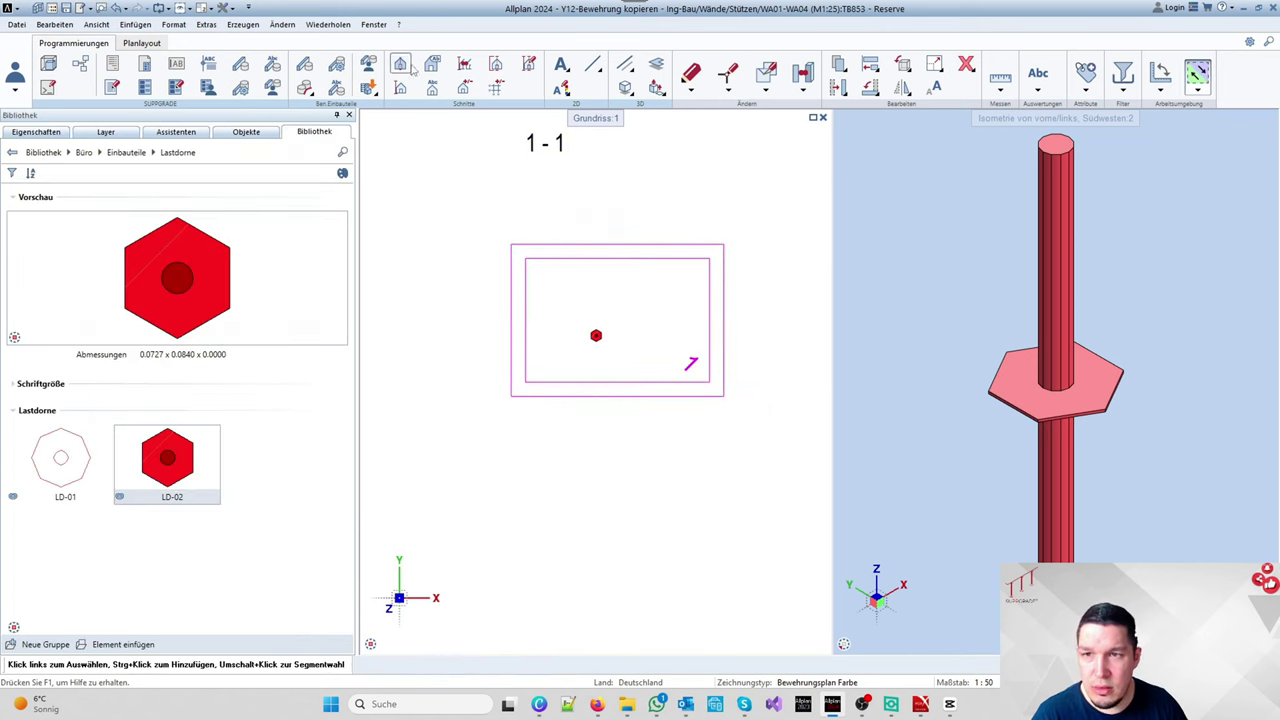
{"action": "left_click", "coordinate": [405, 65]}
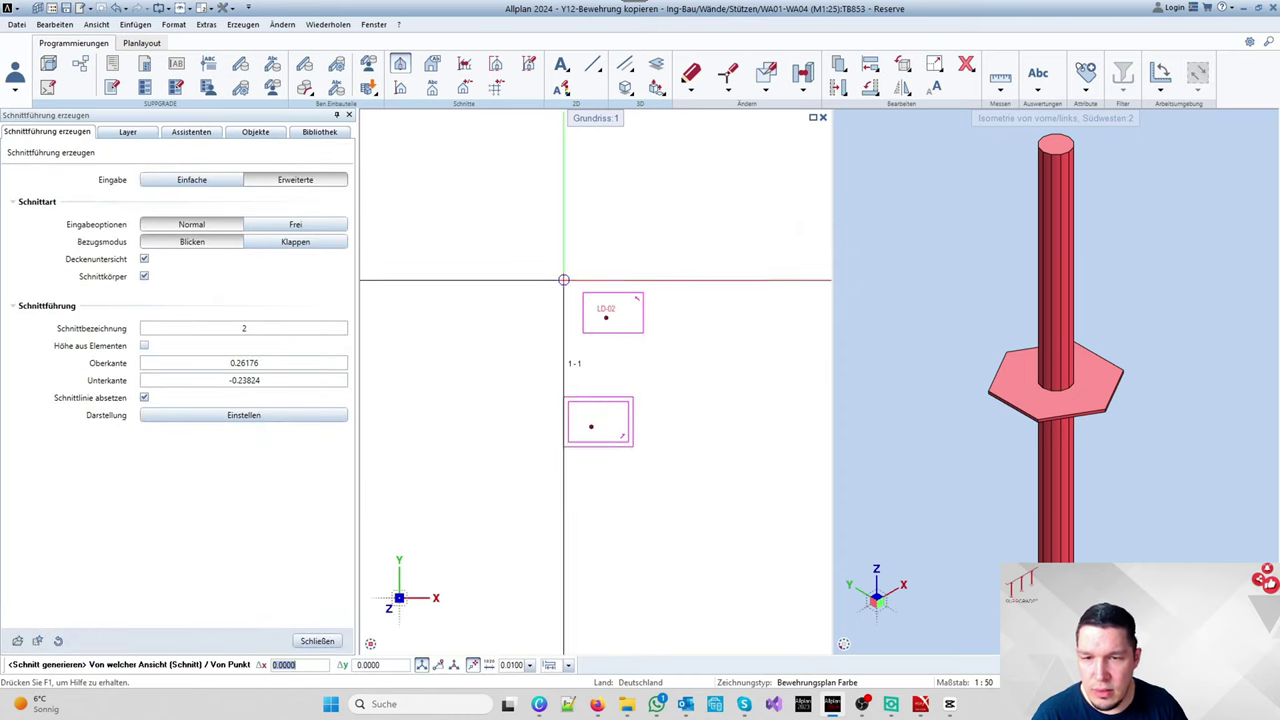
{"action": "left_click", "coordinate": [563, 279]}
{"action": "left_click", "coordinate": [661, 351]}
{"action": "left_click", "coordinate": [611, 314]}
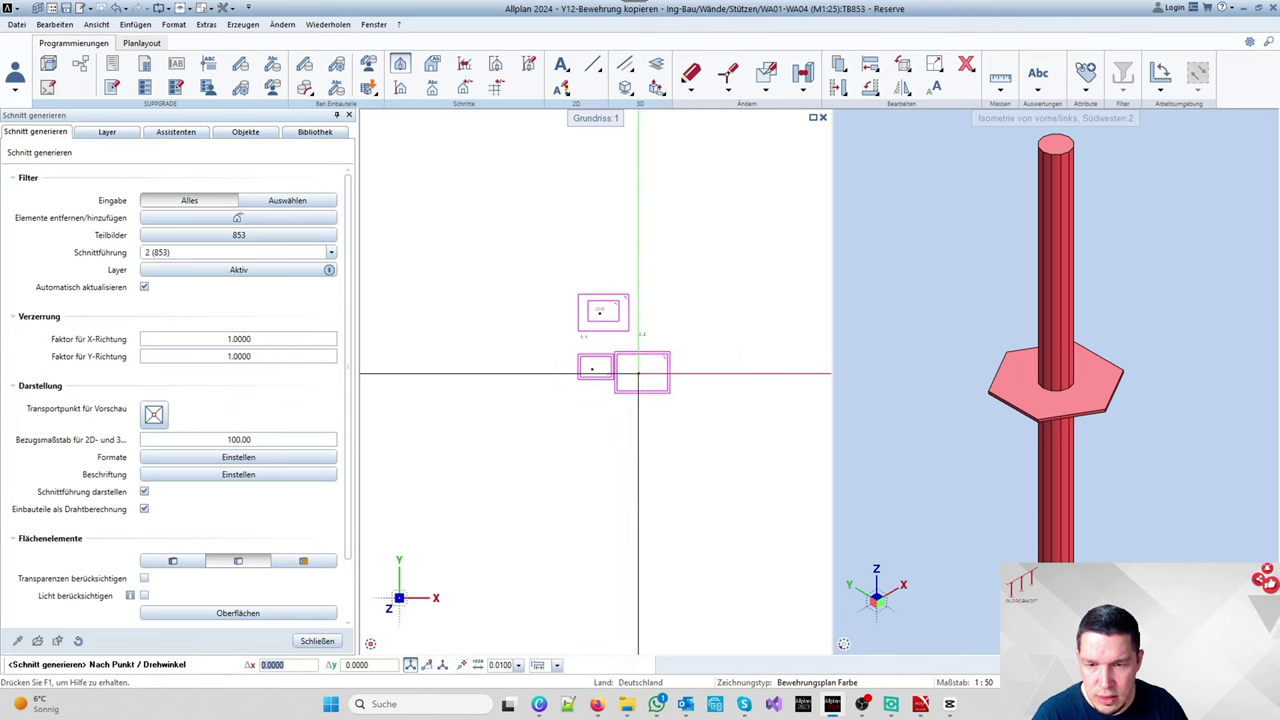
{"action": "left_click", "coordinate": [638, 373]}
Step: Examine the Lastdorn's appearance in the section 2 underside view and compare it with the placed part in plan
{"action": "scroll", "coordinate": [638, 373], "scroll_direction": "up", "scroll_amount": 10}
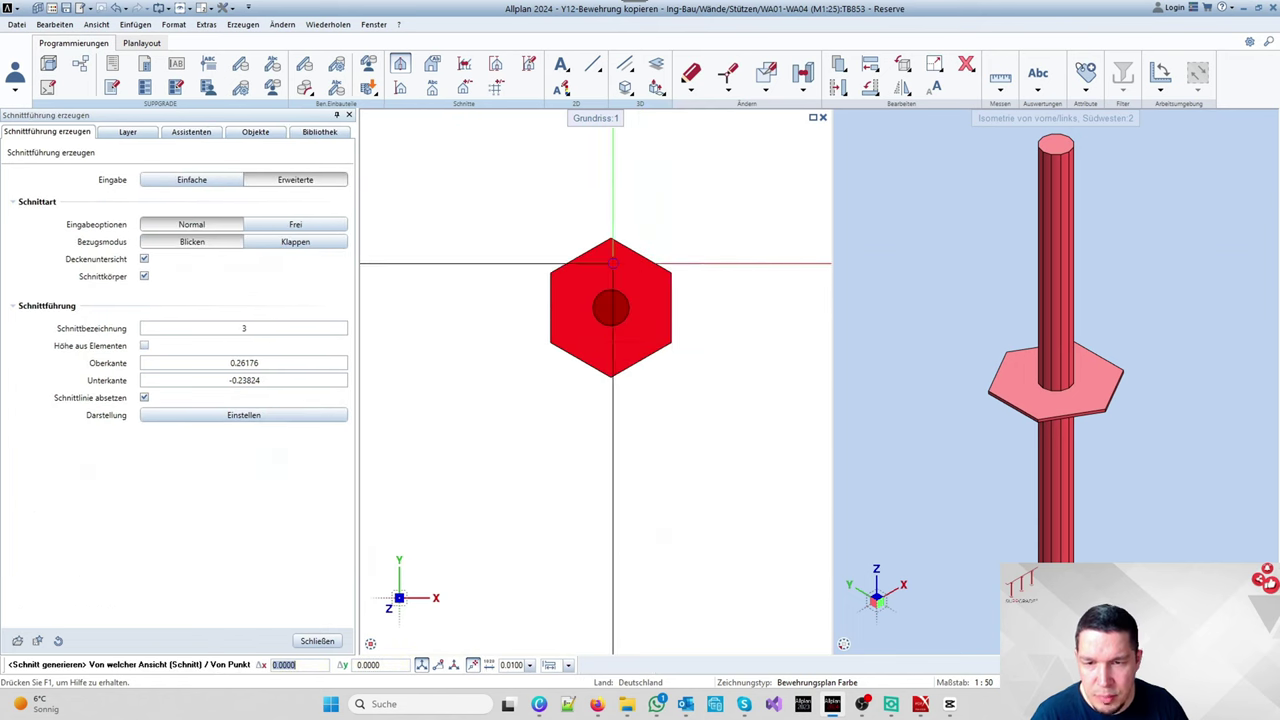
{"action": "scroll", "coordinate": [613, 264], "scroll_direction": "down", "scroll_amount": 4}
{"action": "scroll", "coordinate": [419, 264], "scroll_direction": "up", "scroll_amount": 4}
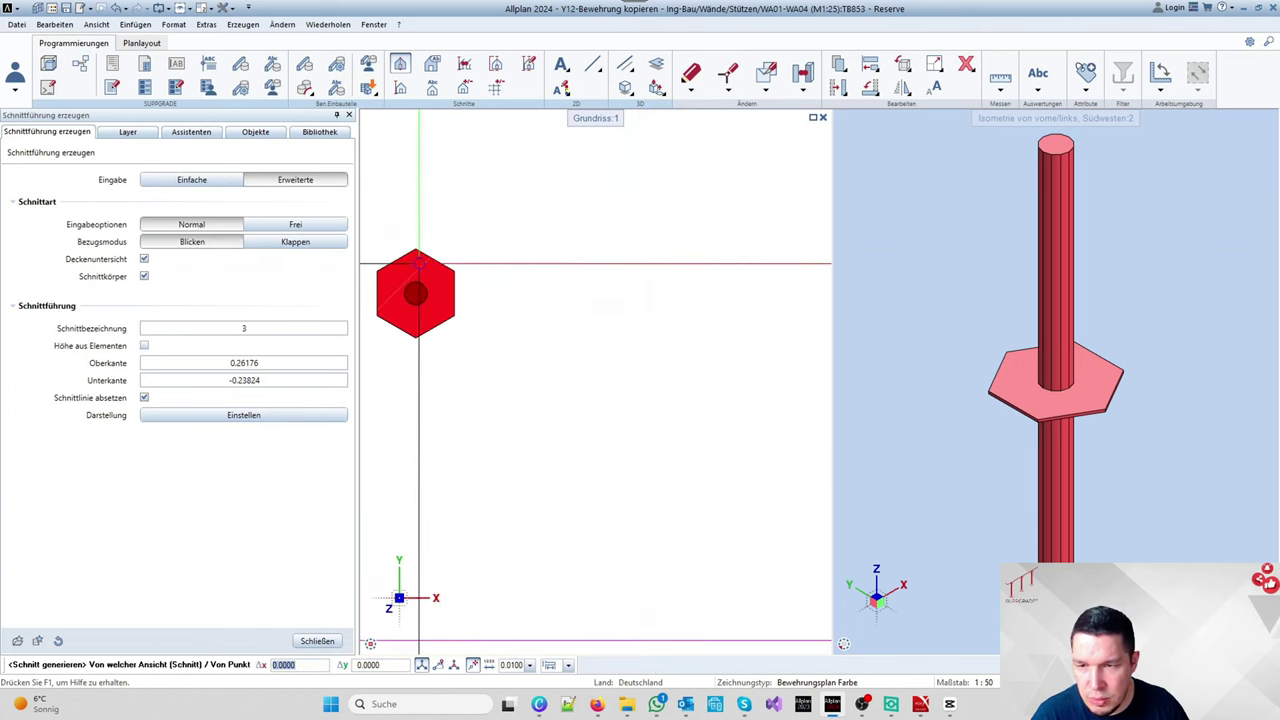
{"action": "scroll", "coordinate": [419, 264], "scroll_direction": "up", "scroll_amount": 6}
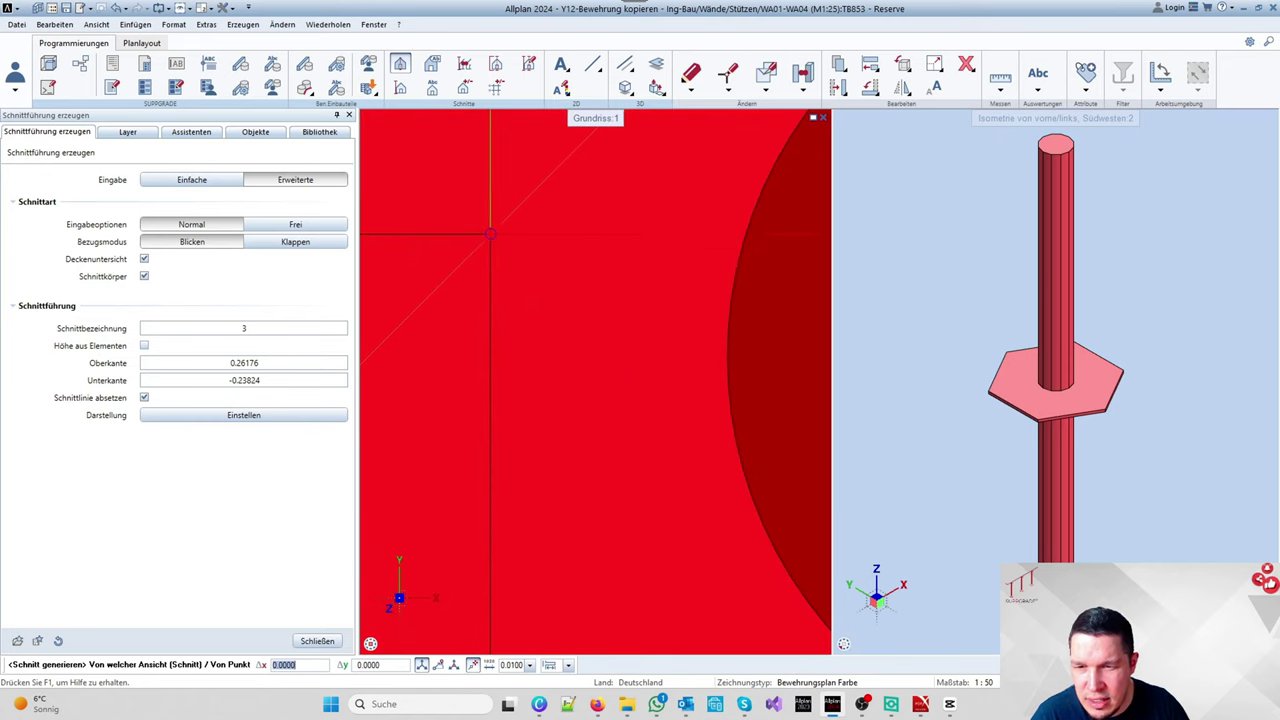
{"action": "scroll", "coordinate": [490, 234], "scroll_direction": "down", "scroll_amount": 8}
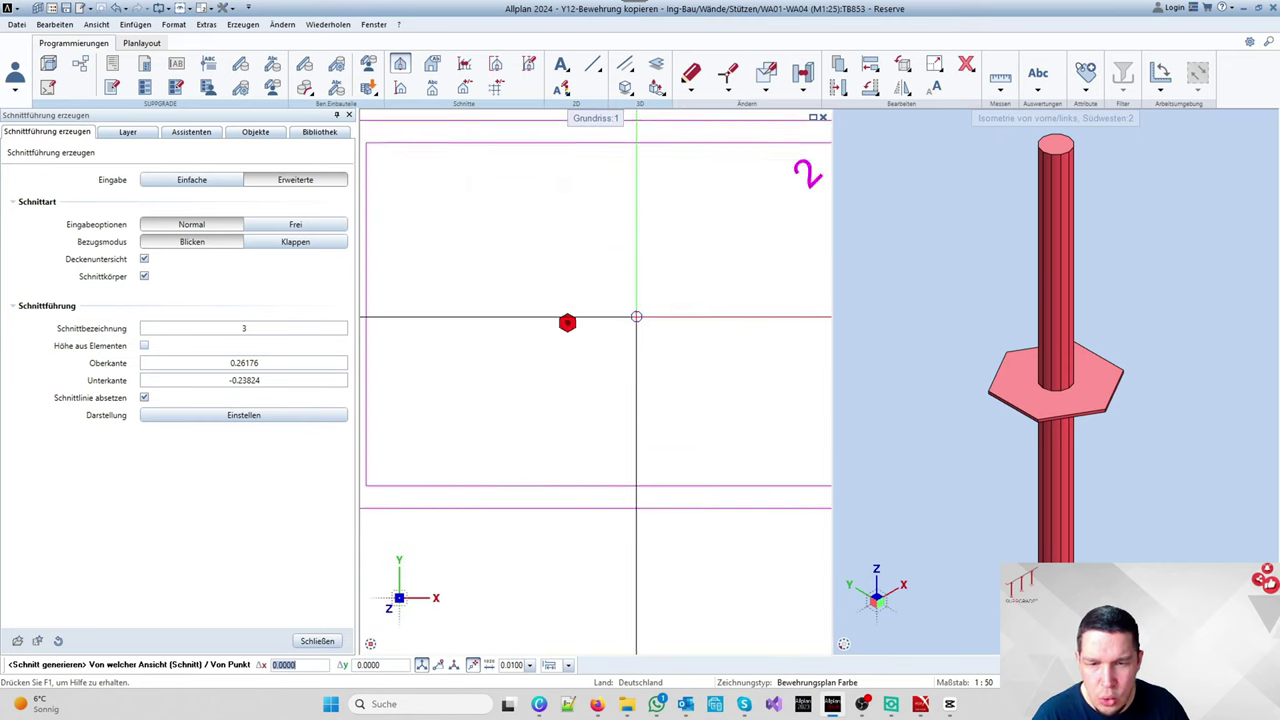
{"action": "scroll", "coordinate": [636, 317], "scroll_direction": "up", "scroll_amount": 3}
{"action": "scroll", "coordinate": [634, 306], "scroll_direction": "down", "scroll_amount": 8}
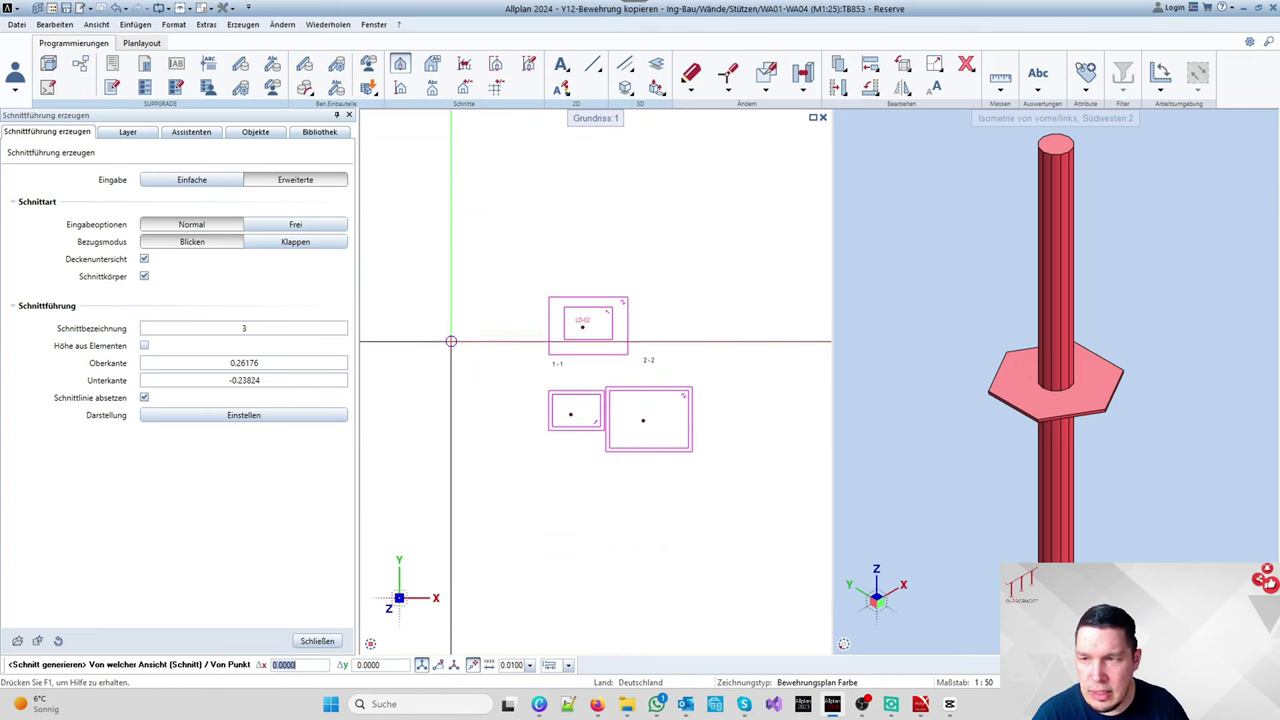
{"action": "key", "text": "Escape"}
{"action": "key", "text": "Escape"}
Step: Generate section 3 around LD-02 with Deckenuntersicht disabled, viewed from the lower side in plan, and place the view to the right of the part
{"action": "left_click", "coordinate": [398, 65]}
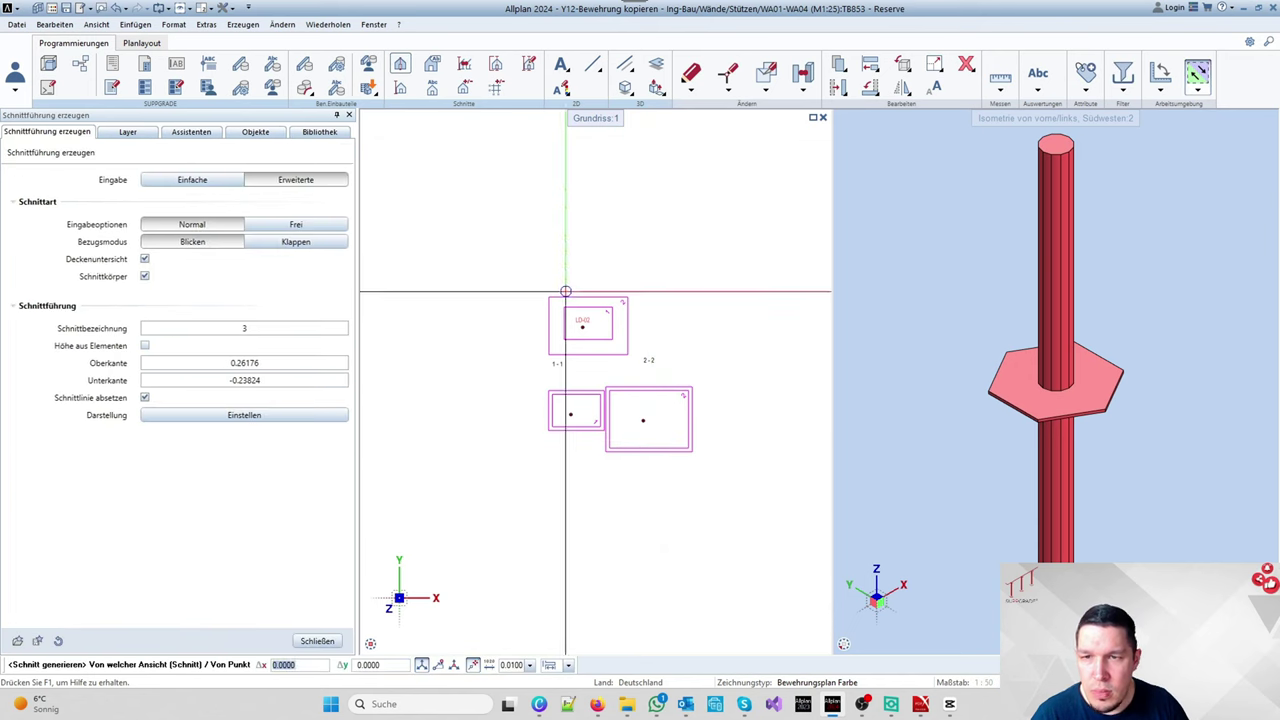
{"action": "left_click", "coordinate": [653, 356]}
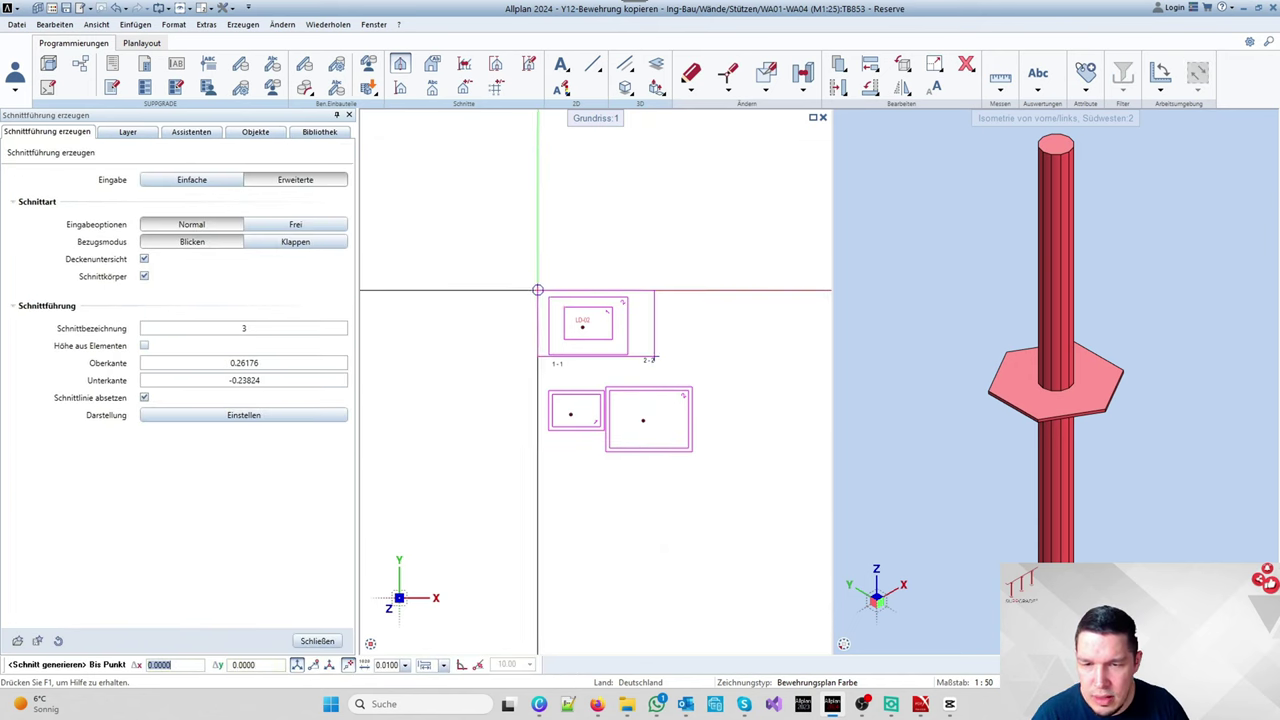
{"action": "left_click", "coordinate": [538, 291]}
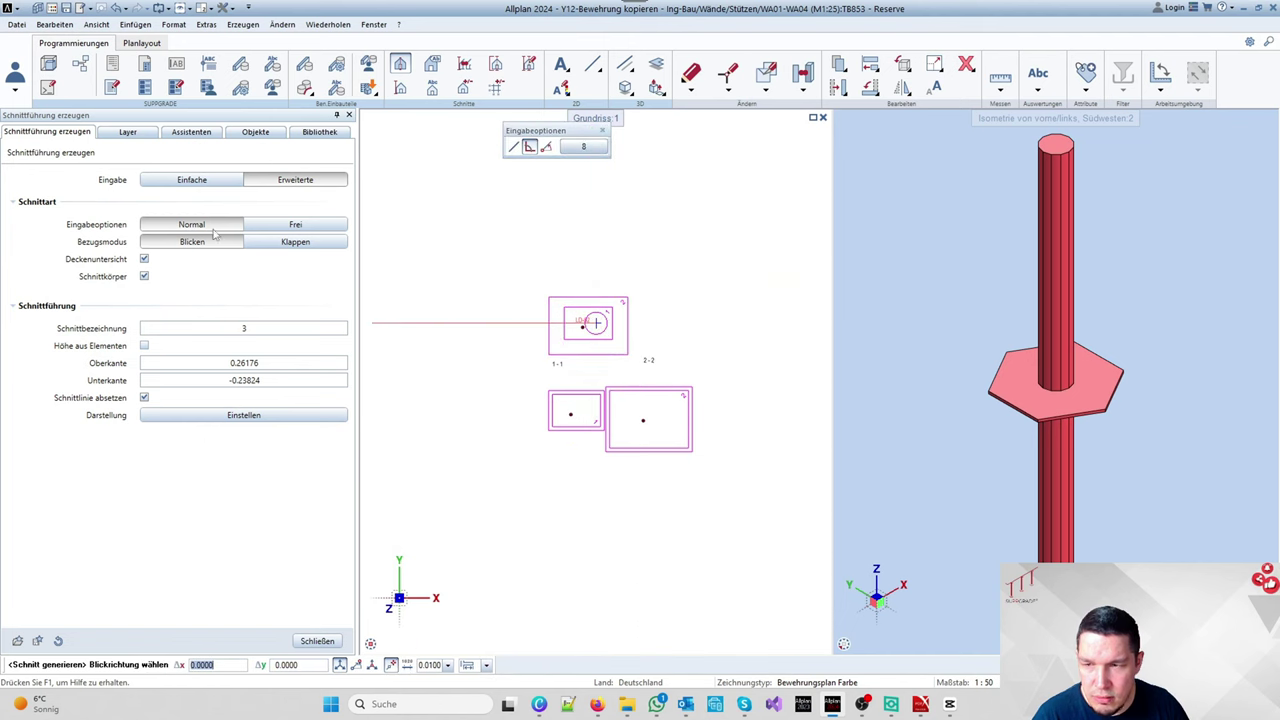
{"action": "left_click", "coordinate": [144, 260]}
{"action": "left_click", "coordinate": [604, 503]}
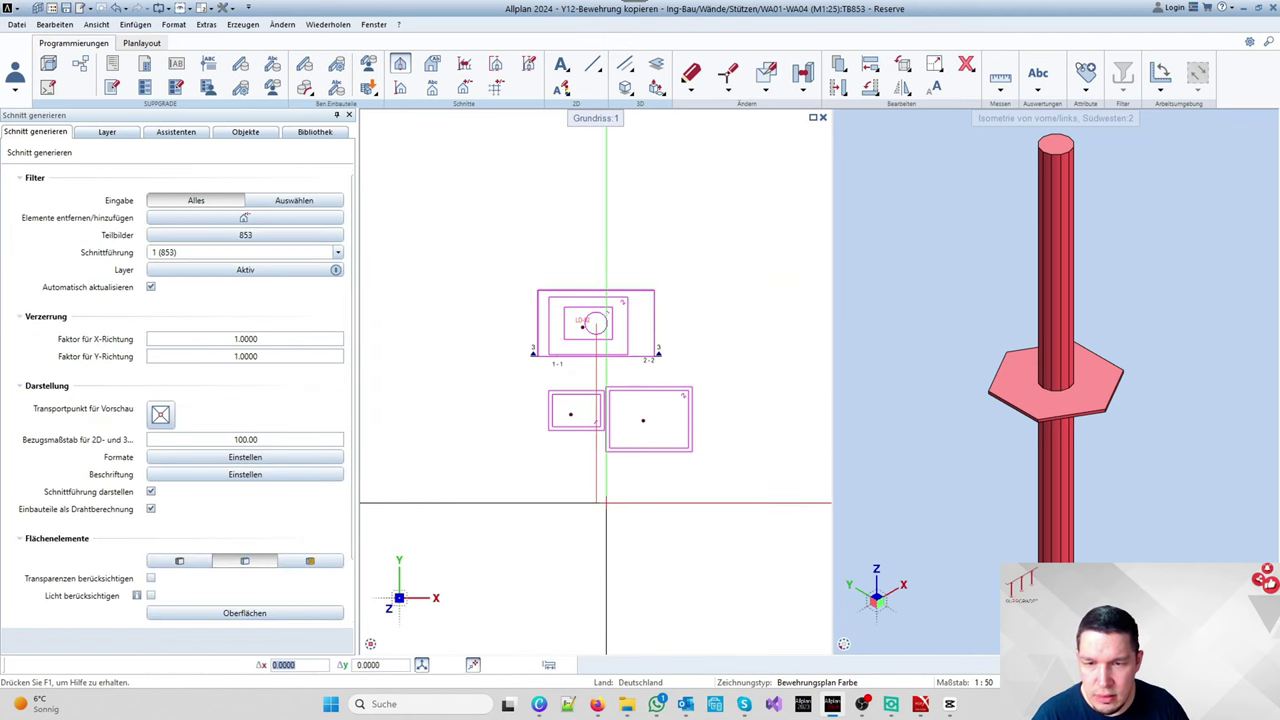
{"action": "scroll", "coordinate": [722, 326], "scroll_direction": "up", "scroll_amount": 10}
{"action": "left_click", "coordinate": [700, 315]}
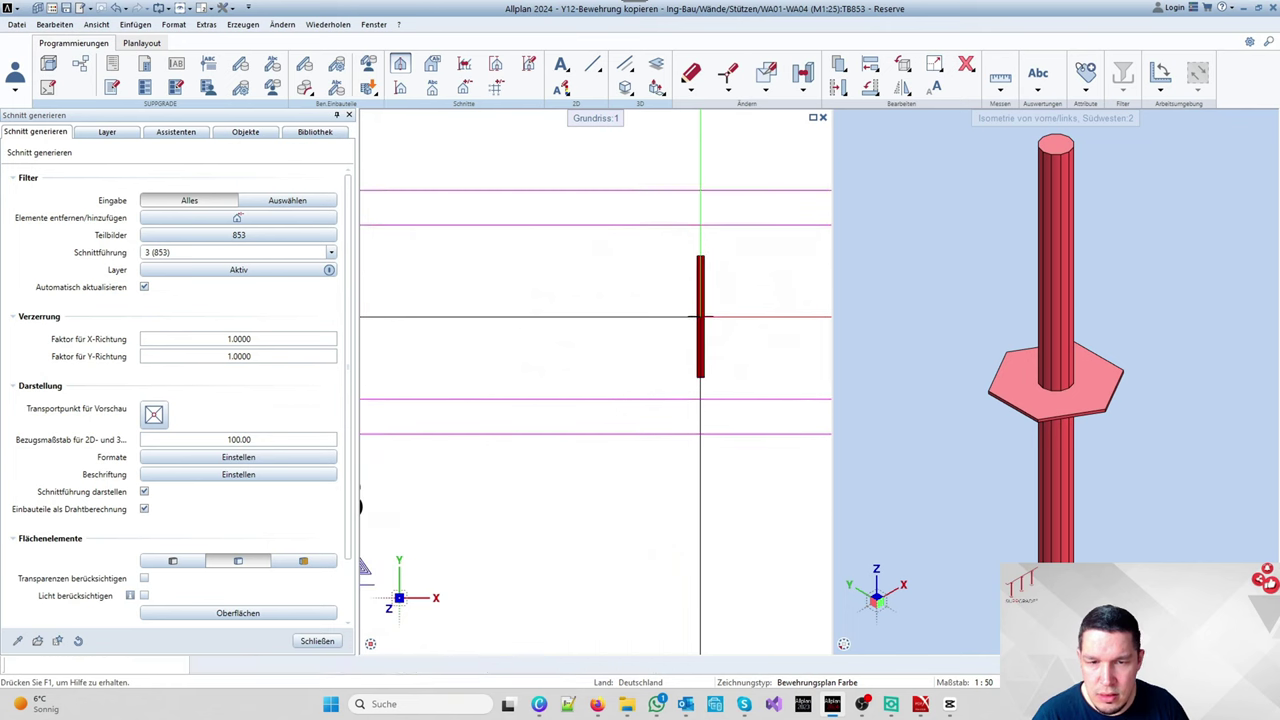
{"action": "scroll", "coordinate": [713, 317], "scroll_direction": "up", "scroll_amount": 3}
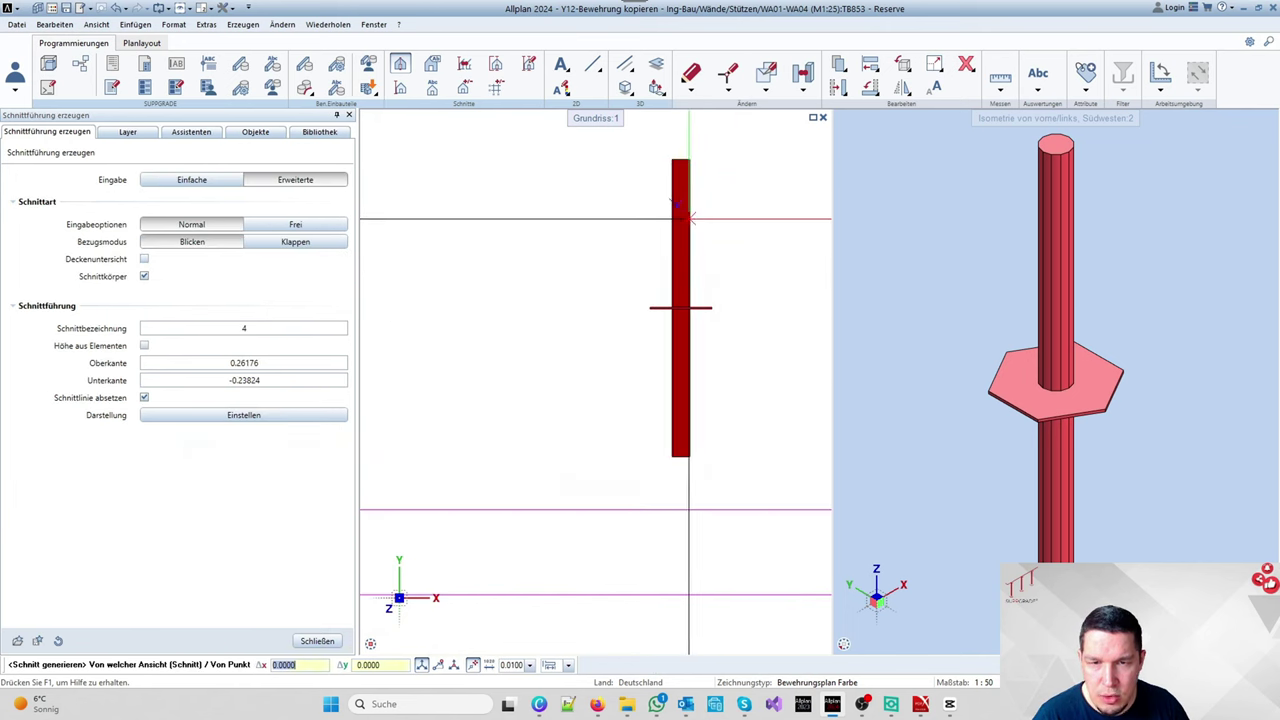
{"action": "scroll", "coordinate": [710, 370], "scroll_direction": "down", "scroll_amount": 4}
{"action": "scroll", "coordinate": [711, 370], "scroll_direction": "down", "scroll_amount": 4}
{"action": "key", "text": "Escape"}
{"action": "key", "text": "Escape"}
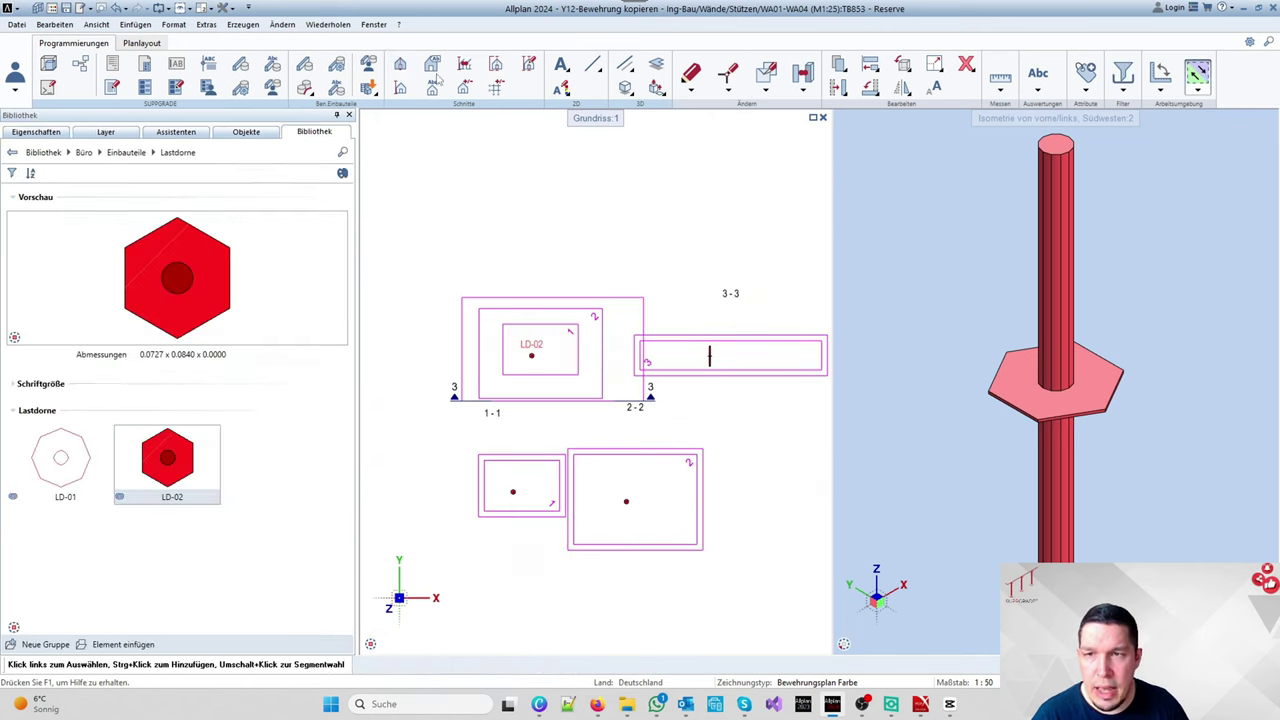
Step: Generate section 4 from a larger rectangle around LD-02, viewed from the upper side in plan, and place its view below section 3
{"action": "left_click", "coordinate": [401, 65]}
{"action": "left_click", "coordinate": [432, 271]}
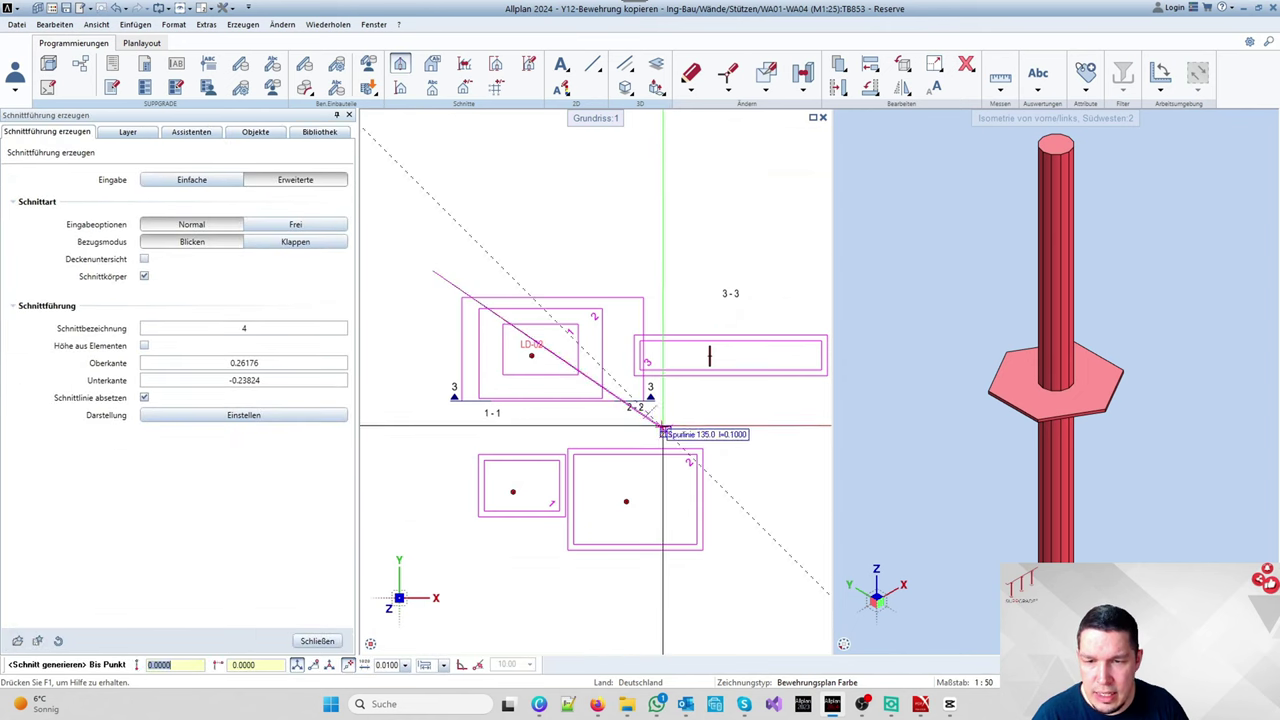
{"action": "left_click", "coordinate": [666, 431]}
{"action": "left_click", "coordinate": [603, 258]}
{"action": "scroll", "coordinate": [695, 382], "scroll_direction": "down", "scroll_amount": 3}
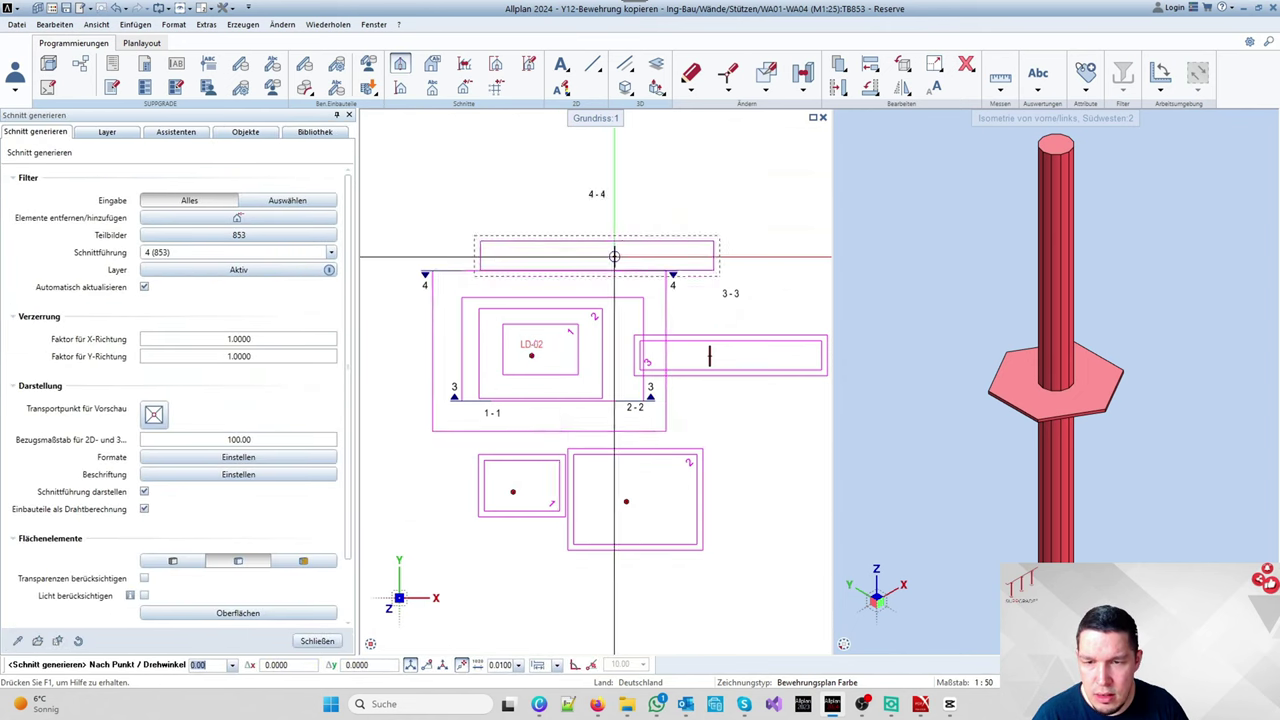
{"action": "left_click", "coordinate": [695, 382]}
{"action": "scroll", "coordinate": [694, 390], "scroll_direction": "up", "scroll_amount": 8}
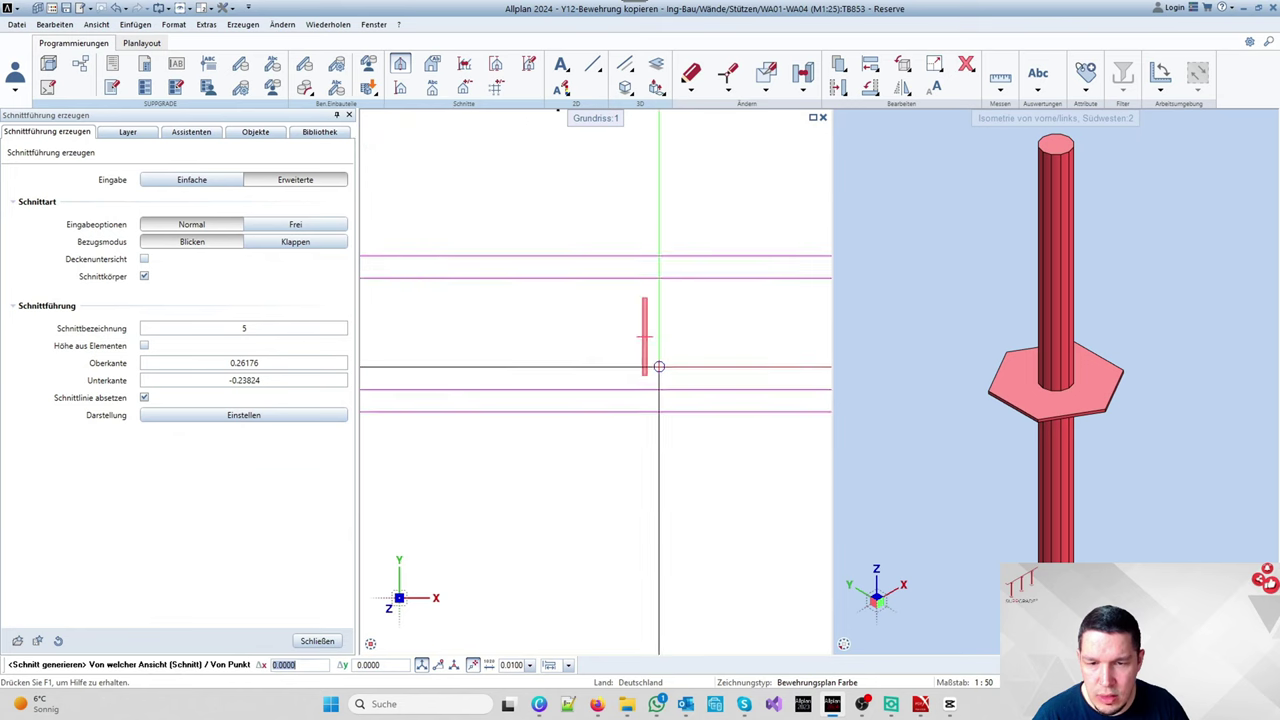
{"action": "scroll", "coordinate": [686, 443], "scroll_direction": "down", "scroll_amount": 3}
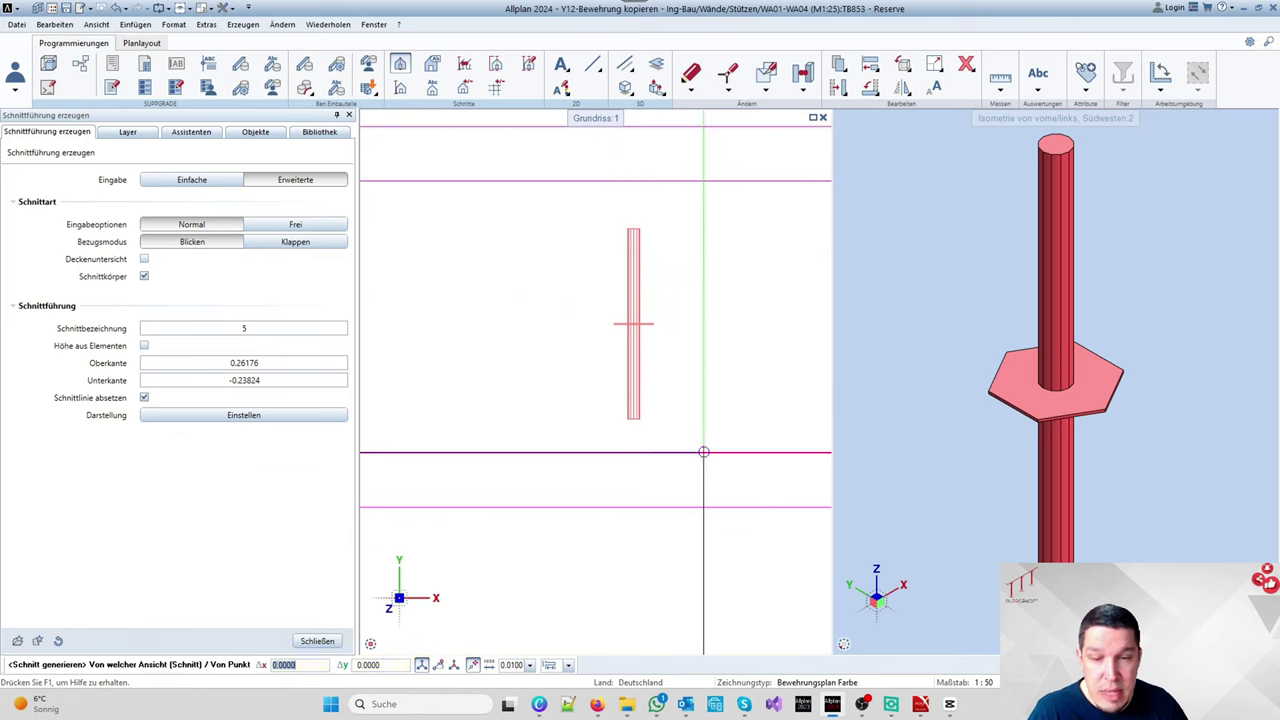
{"action": "scroll", "coordinate": [712, 441], "scroll_direction": "down", "scroll_amount": 5}
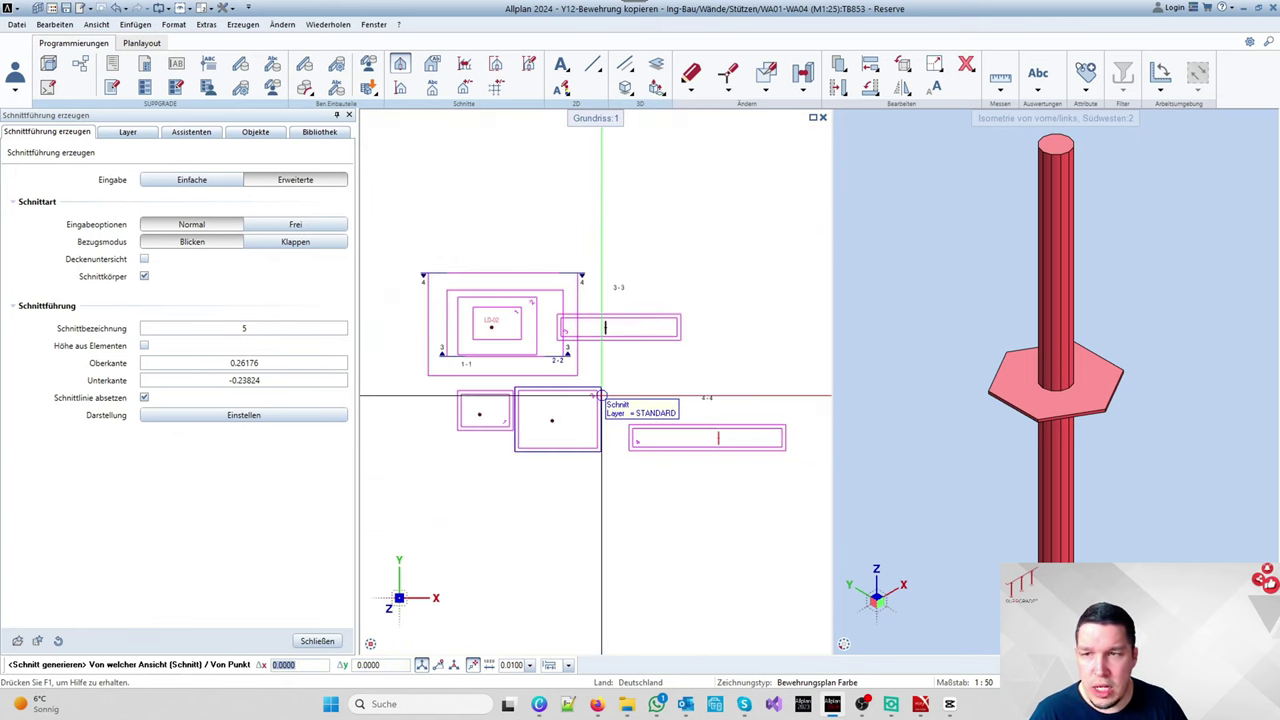
{"action": "left_click", "coordinate": [601, 396]}
{"action": "key", "text": "Escape"}
Step: Generate section 5 from a rectangle around LD-02, viewed from its left side in plan, and place the view between sections 3 and 4
{"action": "left_click", "coordinate": [400, 64]}
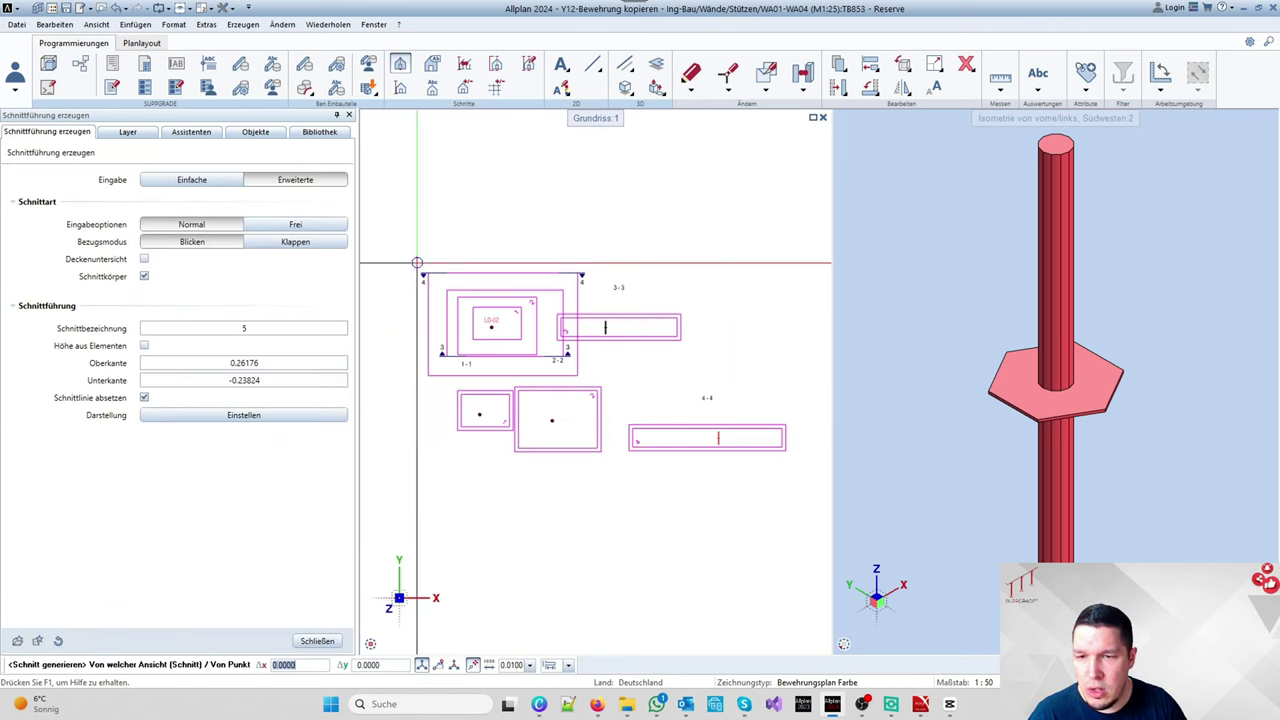
{"action": "left_click", "coordinate": [414, 255]}
{"action": "left_click", "coordinate": [640, 388]}
{"action": "scroll", "coordinate": [695, 383], "scroll_direction": "down", "scroll_amount": 4}
{"action": "key", "text": "Escape"}
{"action": "left_click", "coordinate": [554, 357]}
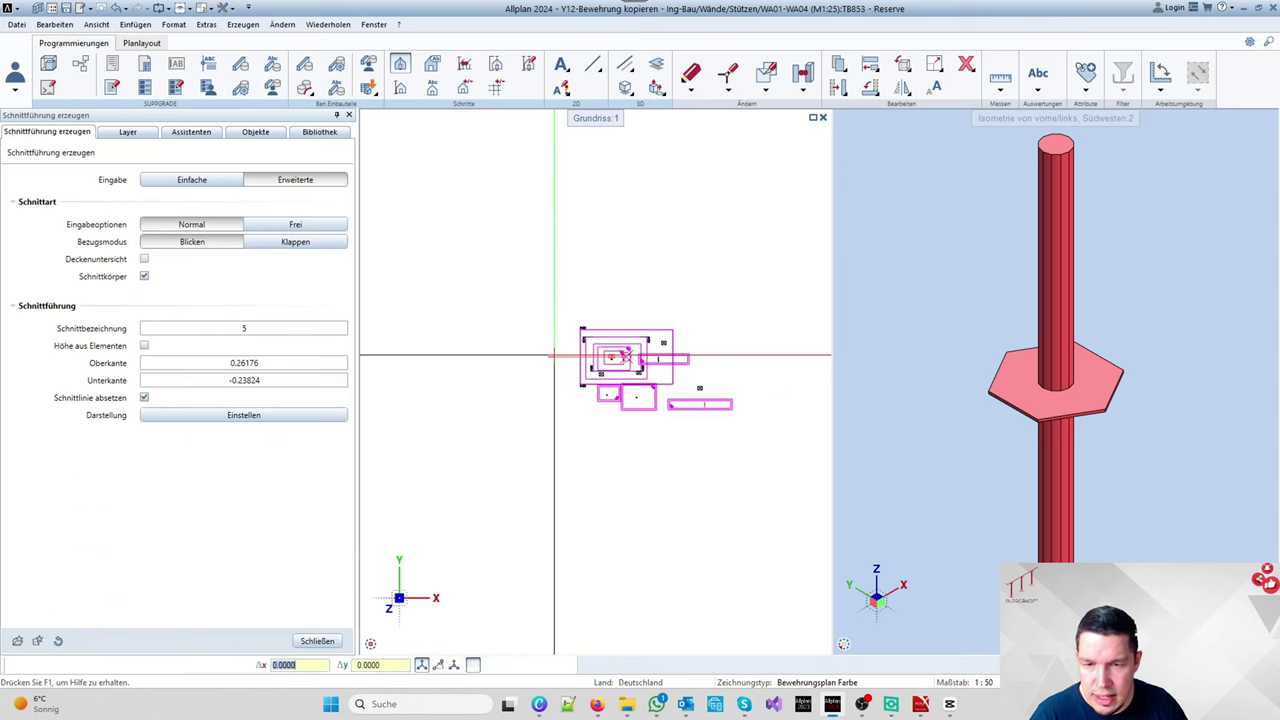
{"action": "scroll", "coordinate": [555, 354], "scroll_direction": "up", "scroll_amount": 8}
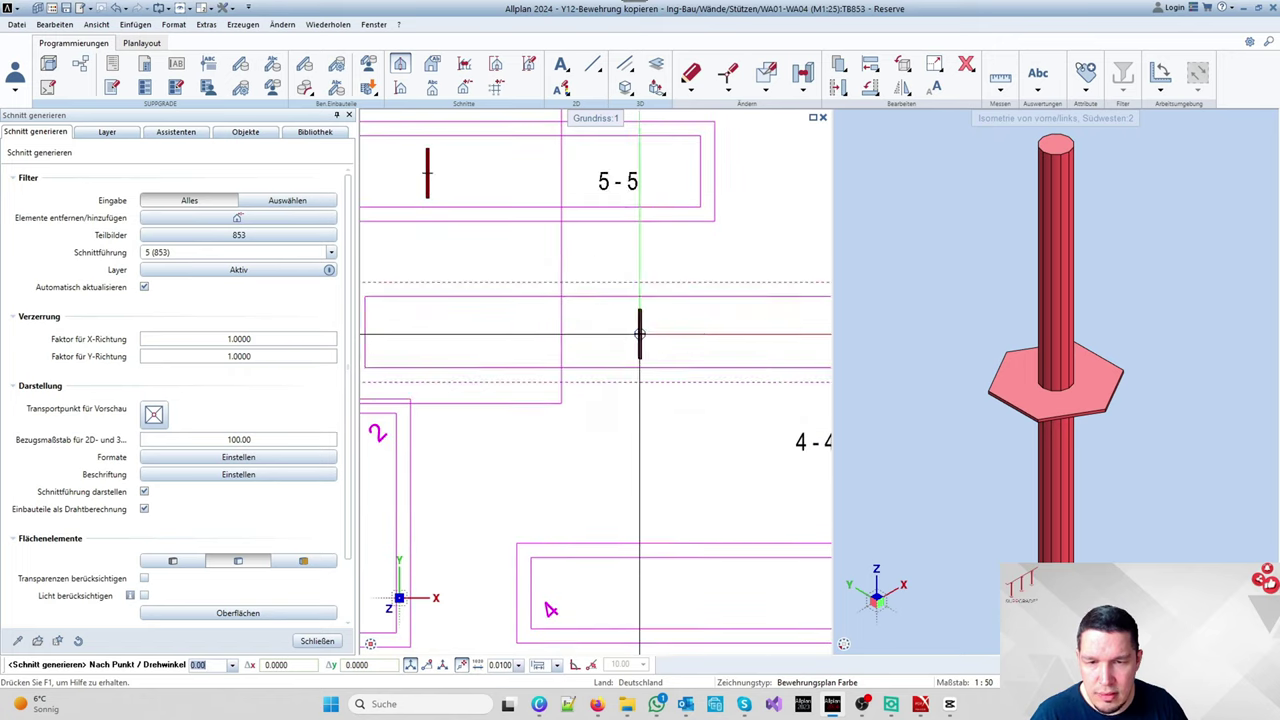
{"action": "left_click", "coordinate": [661, 345]}
{"action": "scroll", "coordinate": [662, 340], "scroll_direction": "up", "scroll_amount": 5}
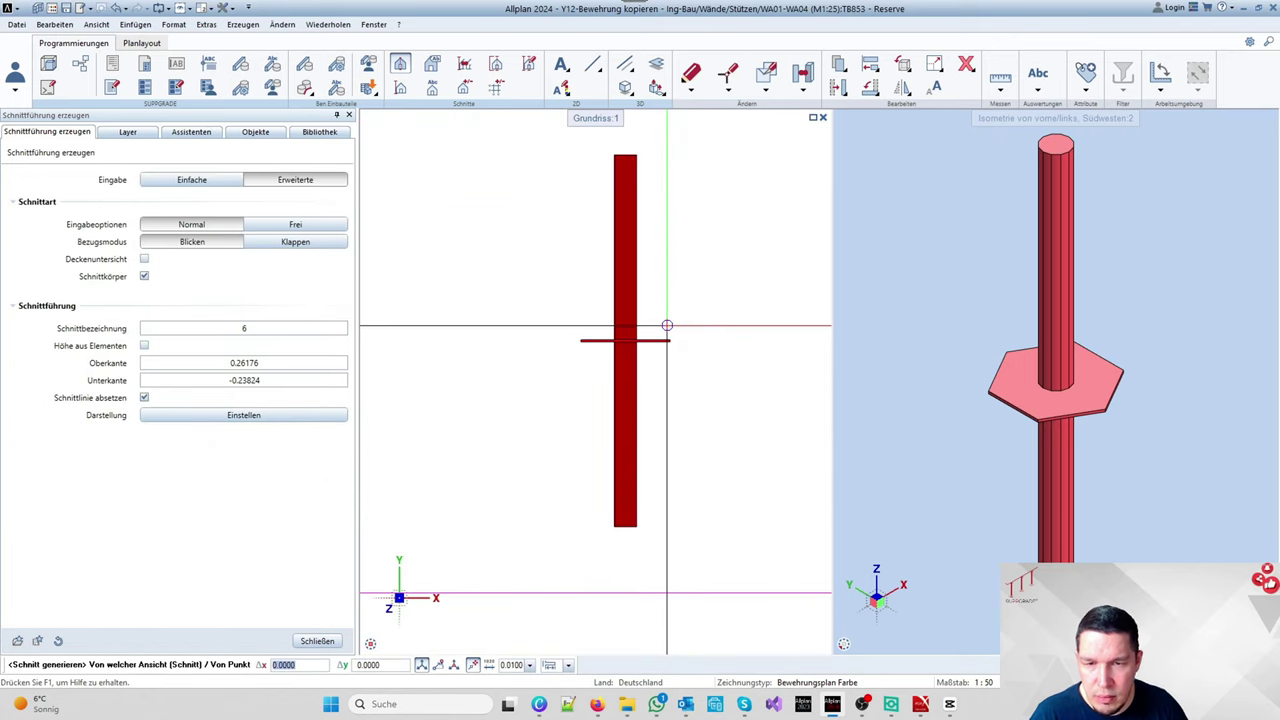
{"action": "key", "text": "Escape"}
{"action": "key", "text": "Escape"}
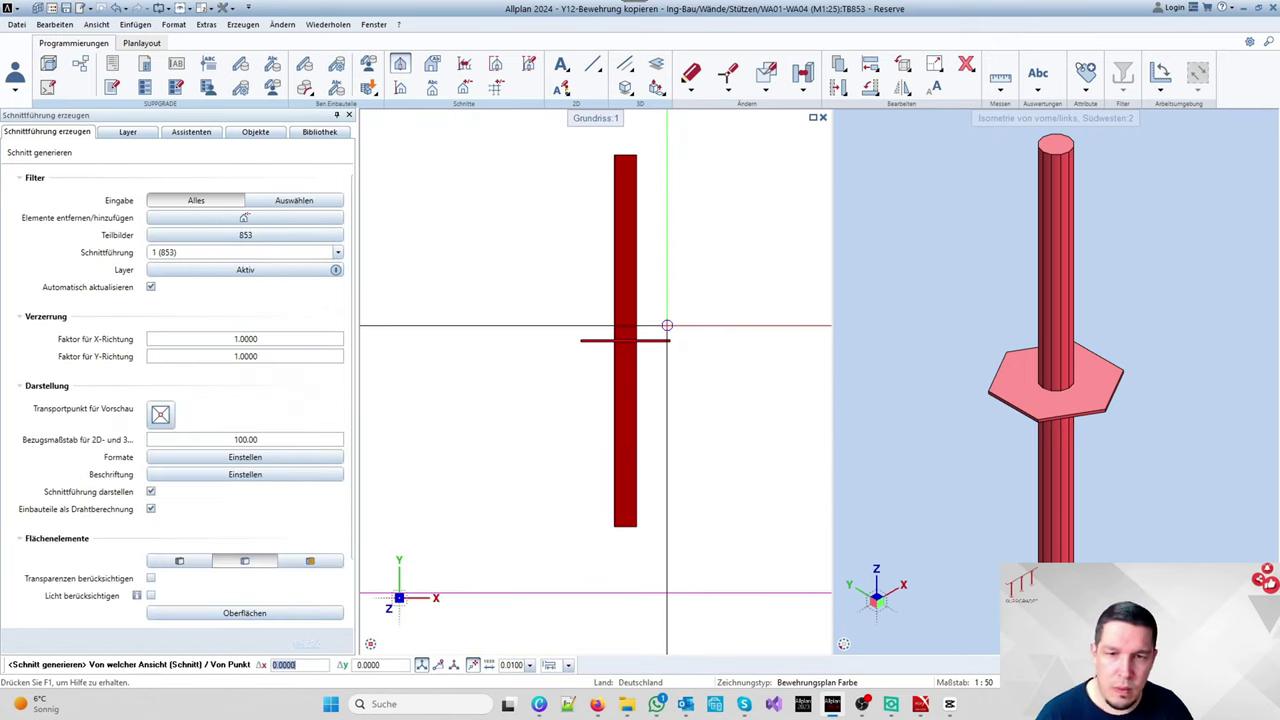
Step: Open the legend selection for the Einbauteile with the SUPPARTS lists of the Büro directory
{"action": "scroll", "coordinate": [667, 327], "scroll_direction": "down", "scroll_amount": 7}
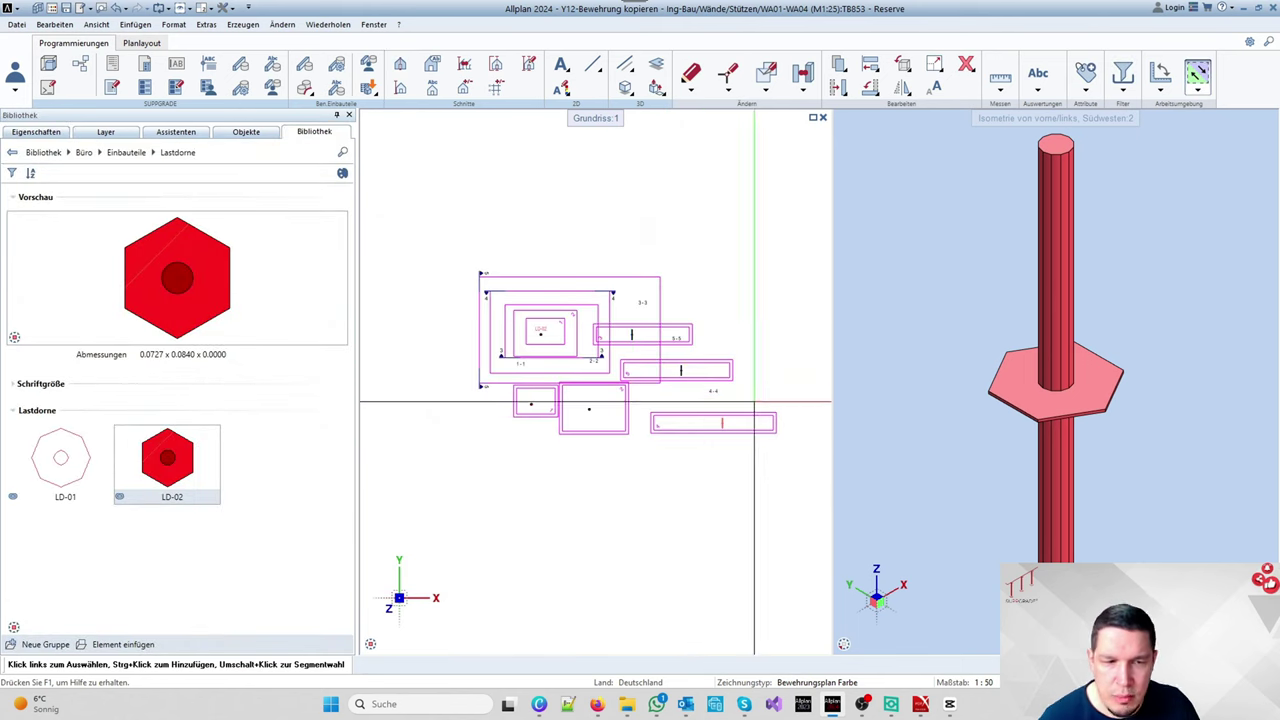
{"action": "scroll", "coordinate": [1061, 407], "scroll_direction": "down", "scroll_amount": 4}
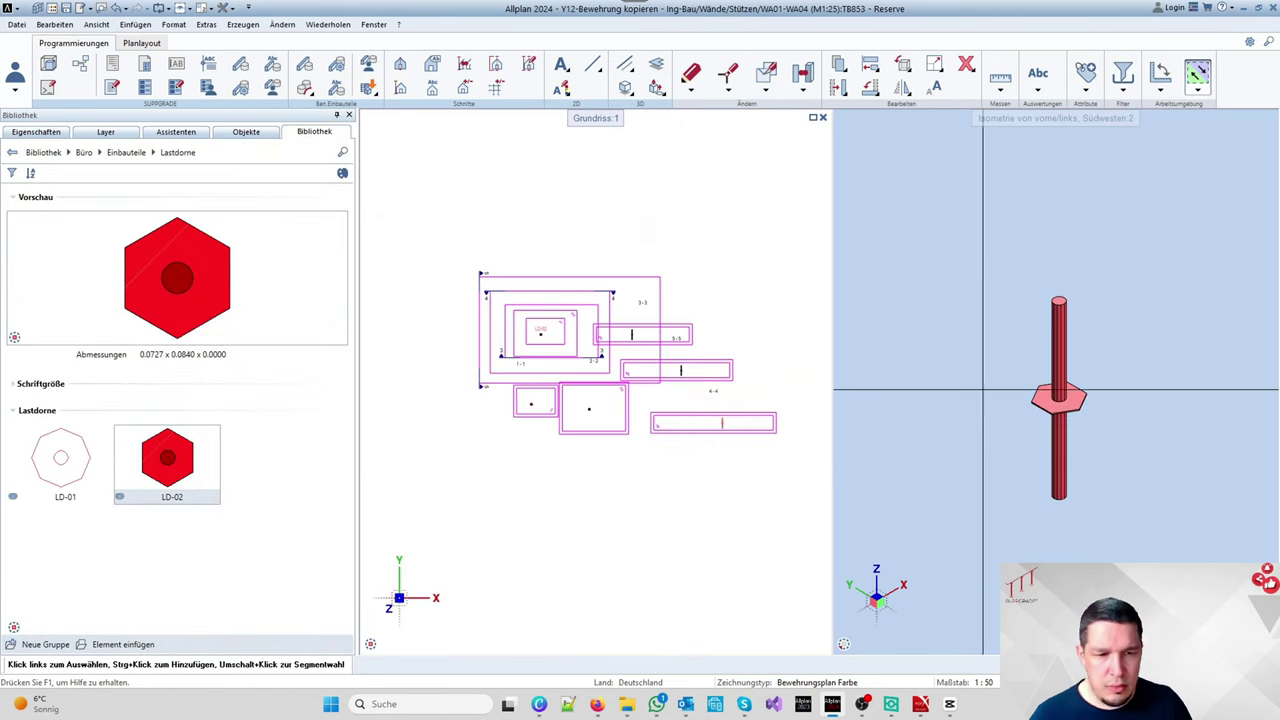
{"action": "left_click", "coordinate": [145, 64]}
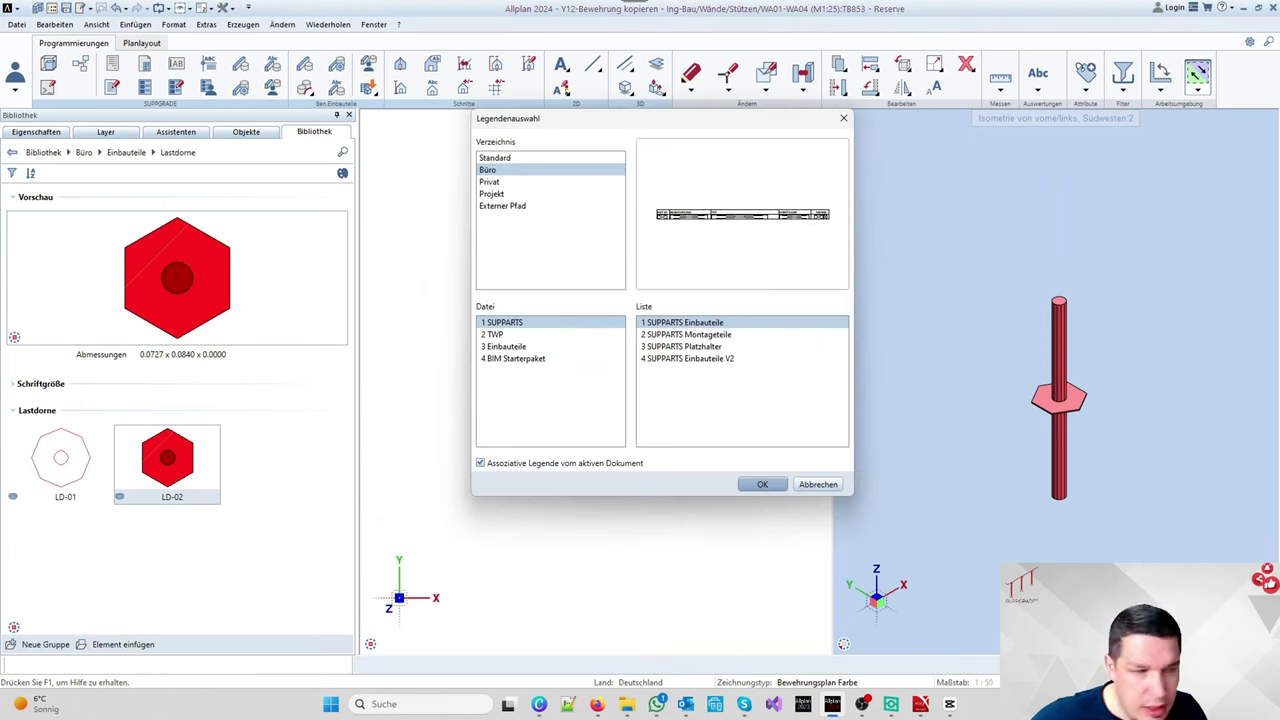
{"action": "key", "text": "alt+Tab"}
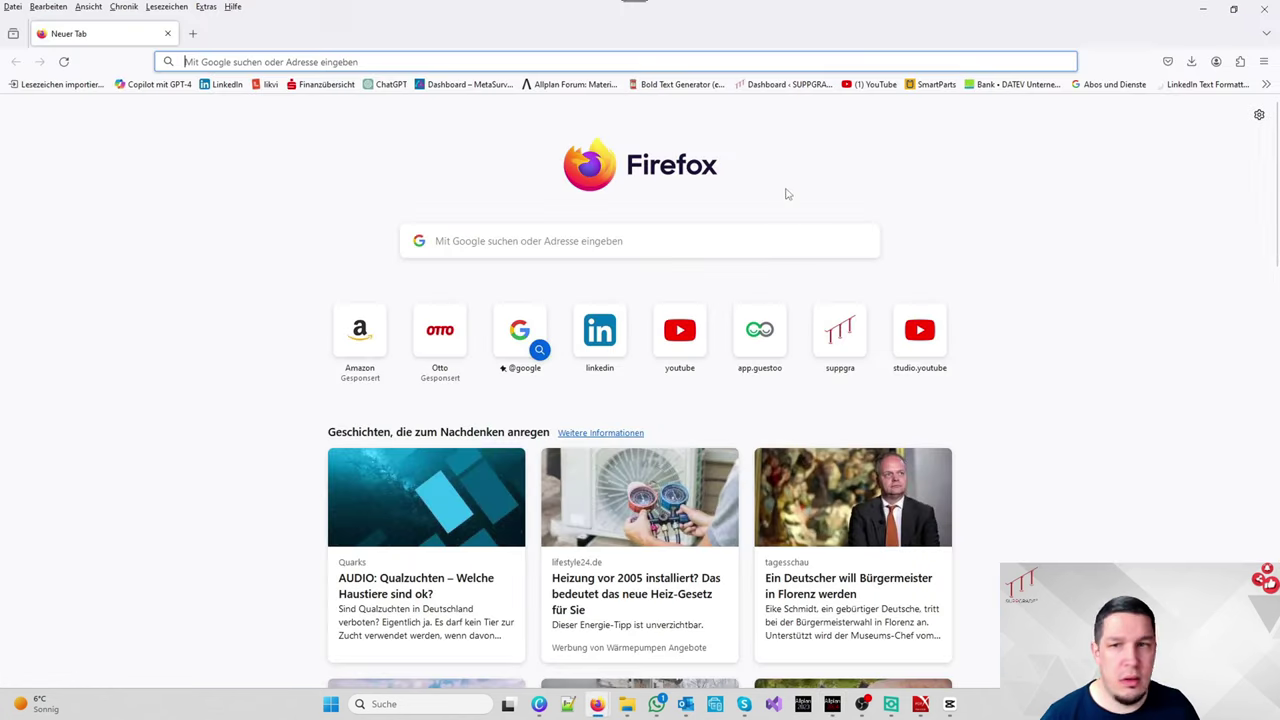
{"action": "type", "text": "ww"}
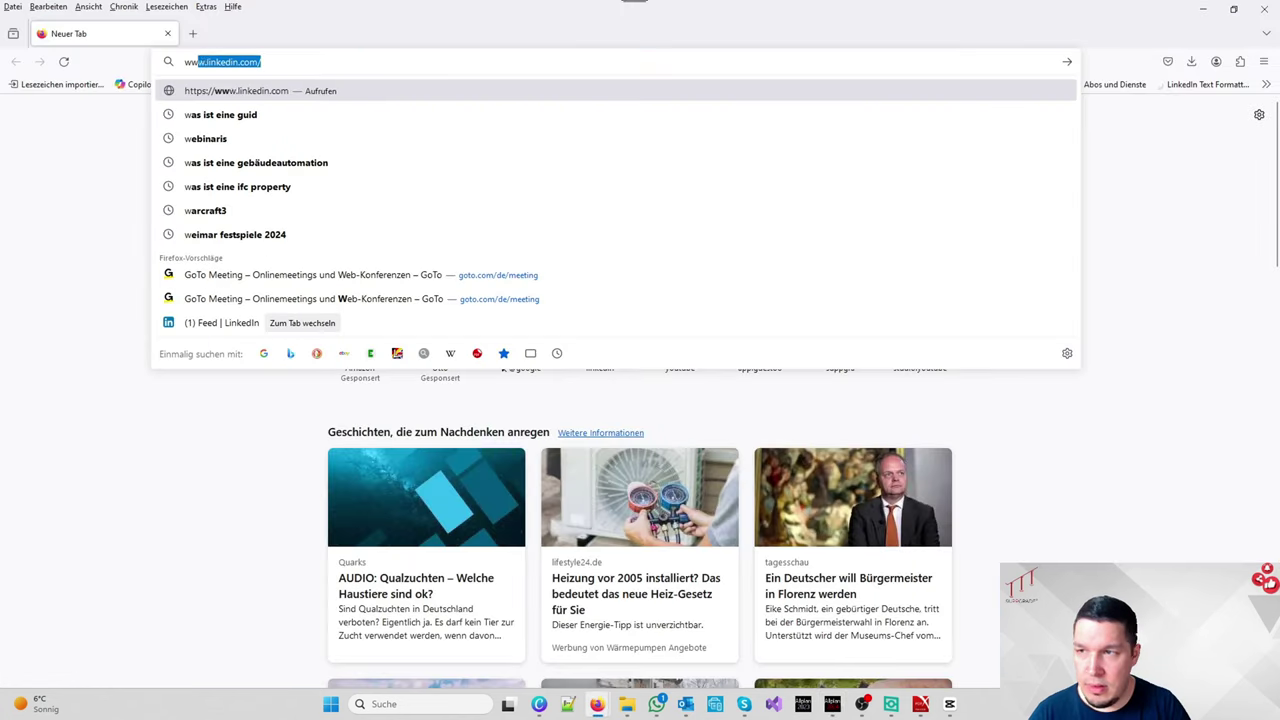
{"action": "type", "text": "w.suppgrade"}
{"action": "key", "text": "Return"}
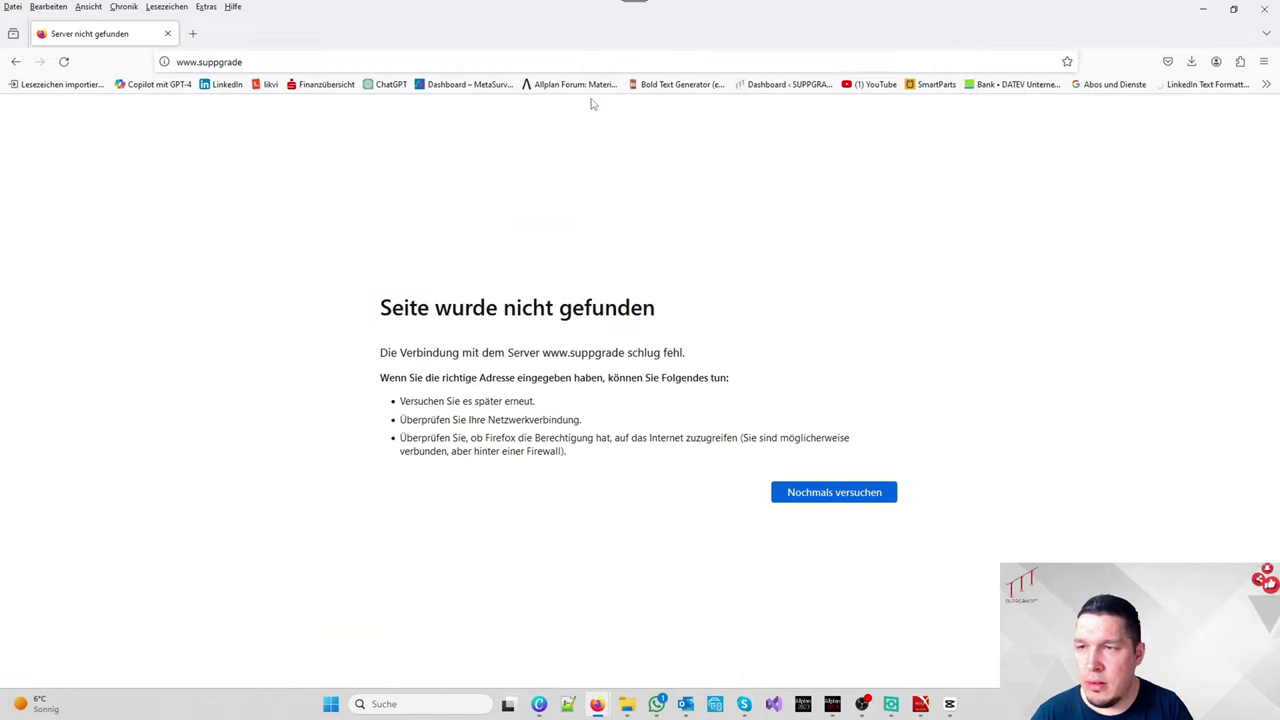
{"action": "left_click", "coordinate": [413, 62]}
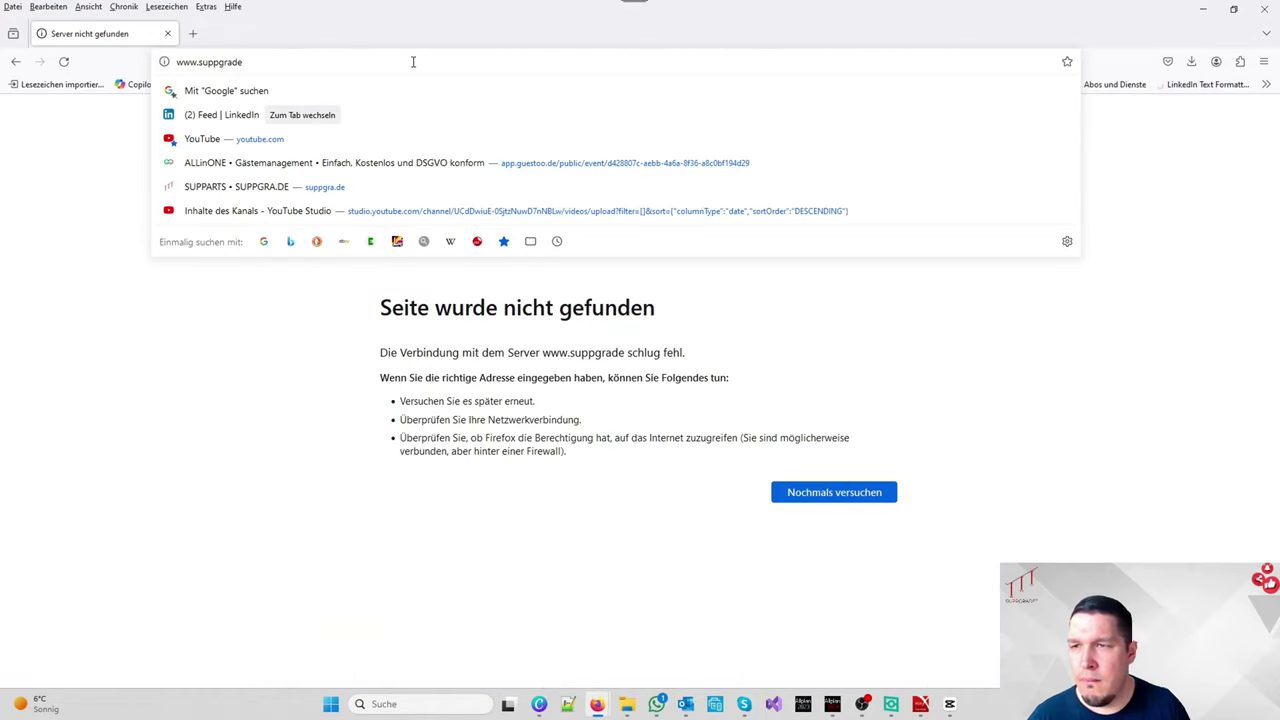
{"action": "type", "text": "."}
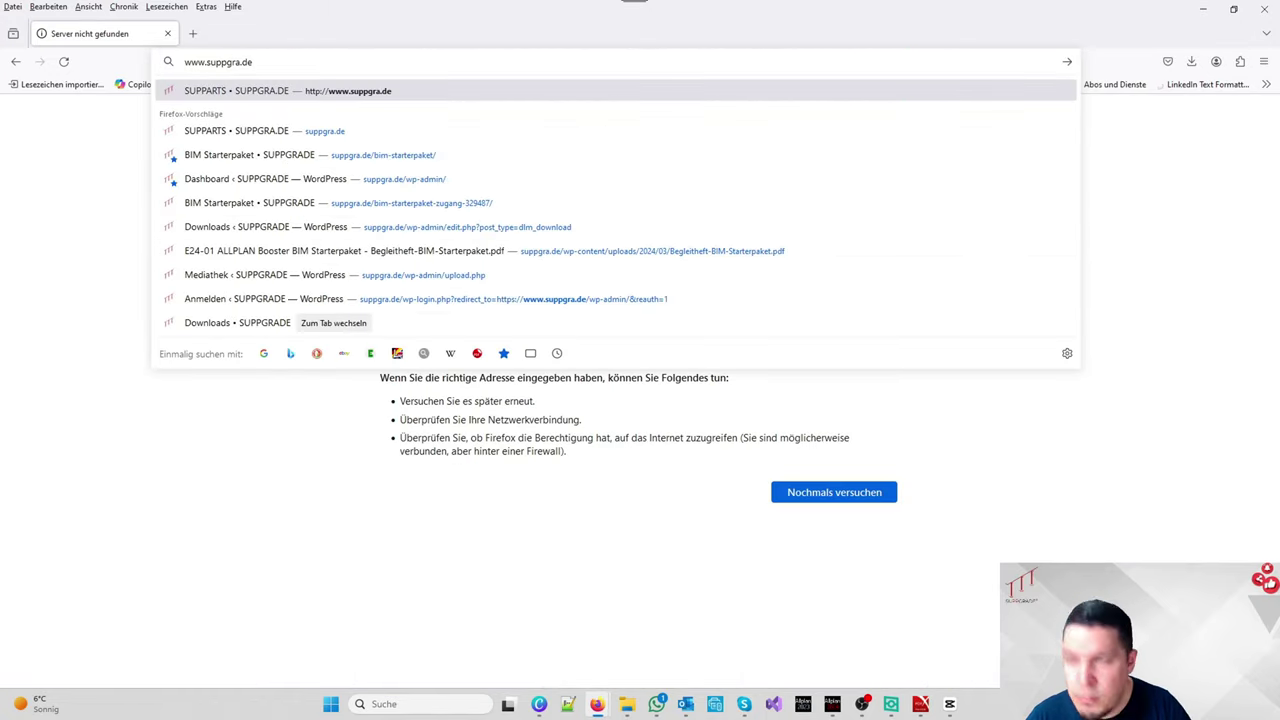
{"action": "key", "text": "Return"}
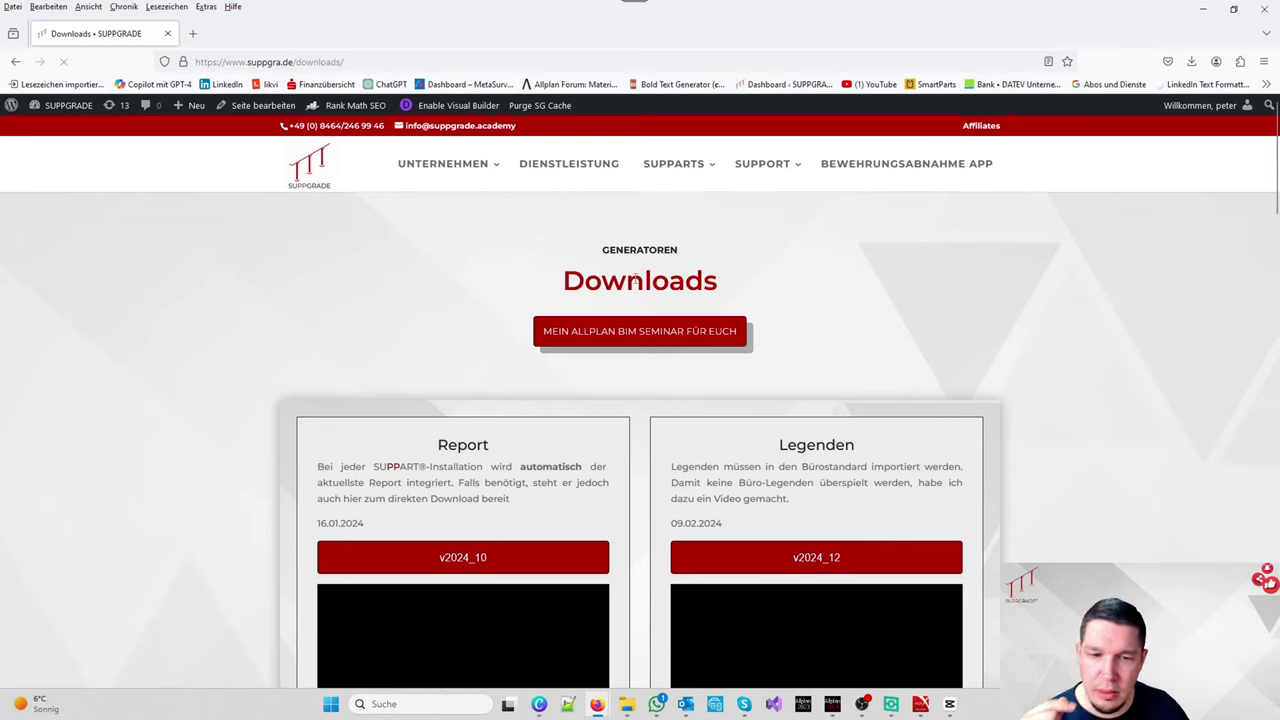
Step: Request a SUPPARTS download and submit its form with the name, company Suppgrade, 2 Allplan licences and the e-mail address
{"action": "scroll", "coordinate": [863, 412], "scroll_direction": "down", "scroll_amount": 2}
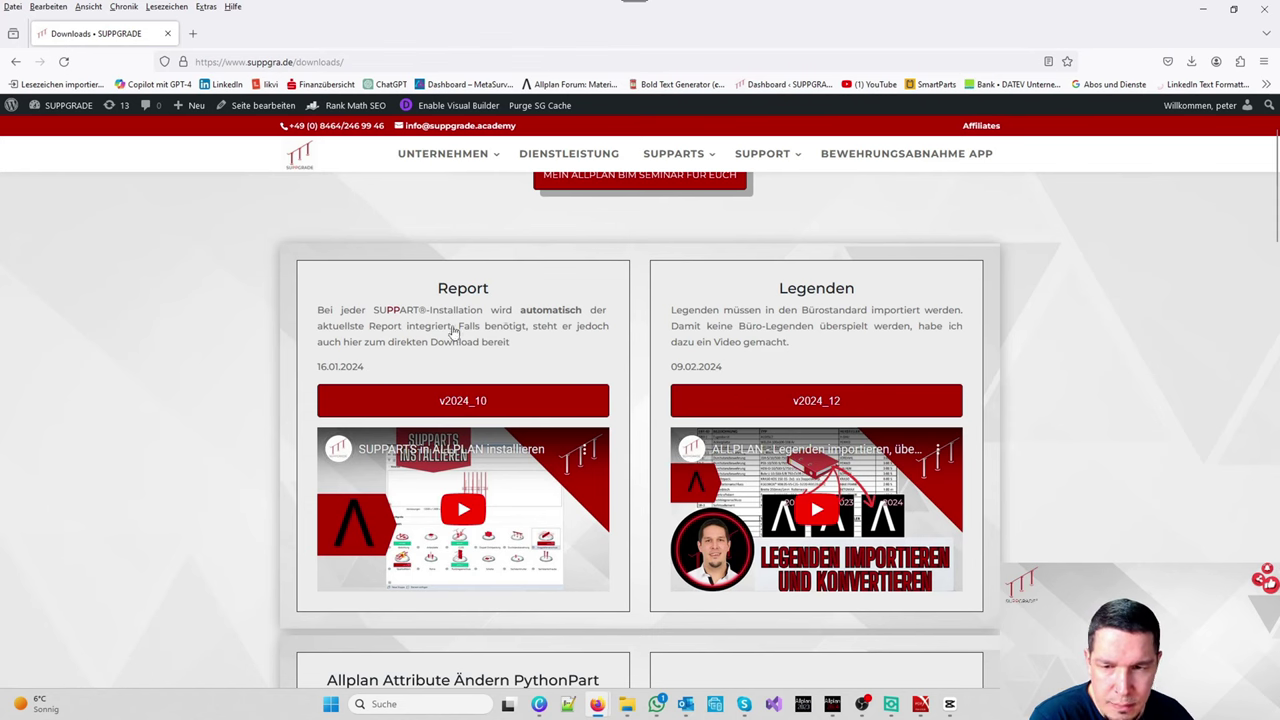
{"action": "scroll", "coordinate": [453, 333], "scroll_direction": "down", "scroll_amount": 10}
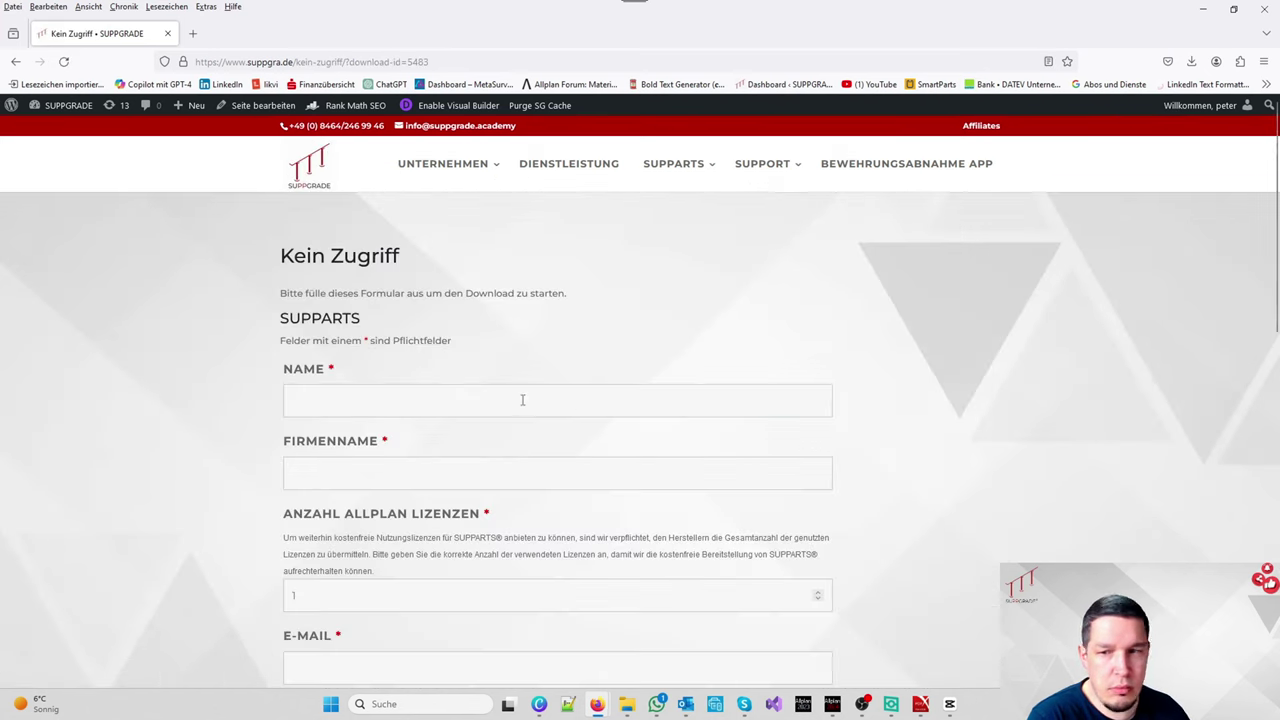
{"action": "left_click", "coordinate": [376, 410]}
{"action": "left_click", "coordinate": [360, 424]}
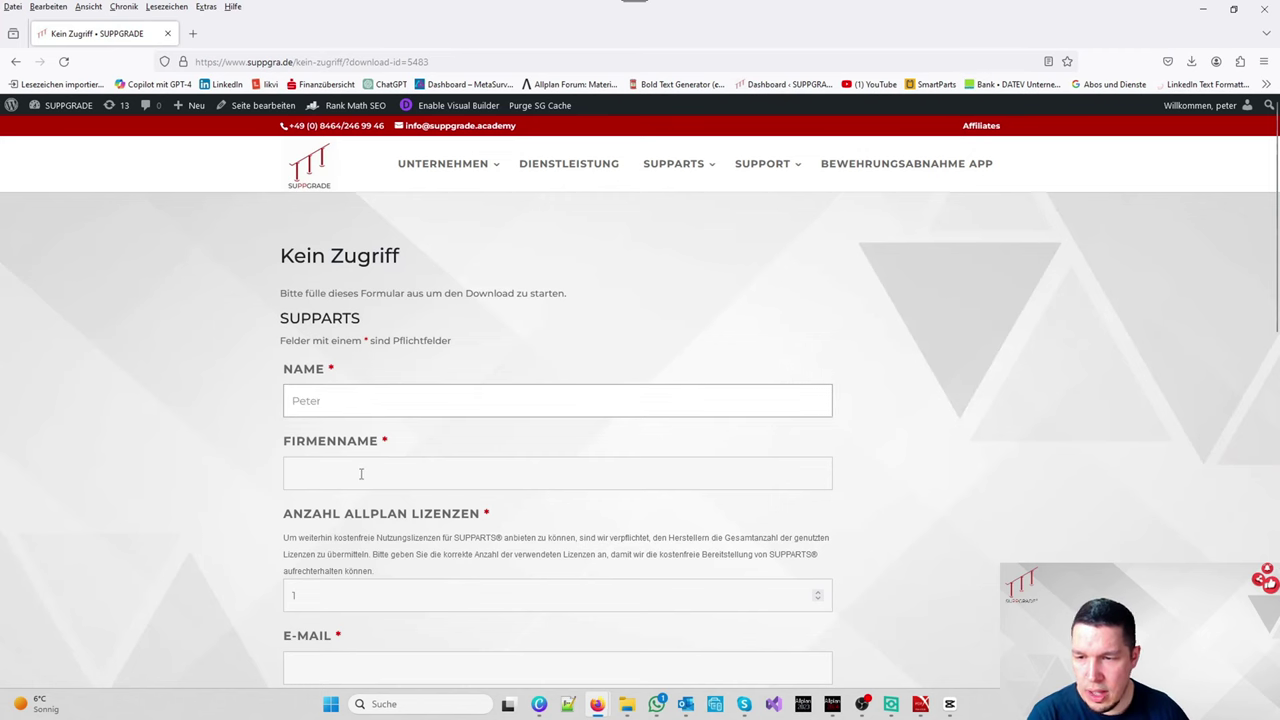
{"action": "left_click", "coordinate": [360, 473]}
{"action": "left_click", "coordinate": [360, 498]}
{"action": "scroll", "coordinate": [389, 431], "scroll_direction": "down", "scroll_amount": 3}
{"action": "scroll", "coordinate": [681, 291], "scroll_direction": "down", "scroll_amount": 2}
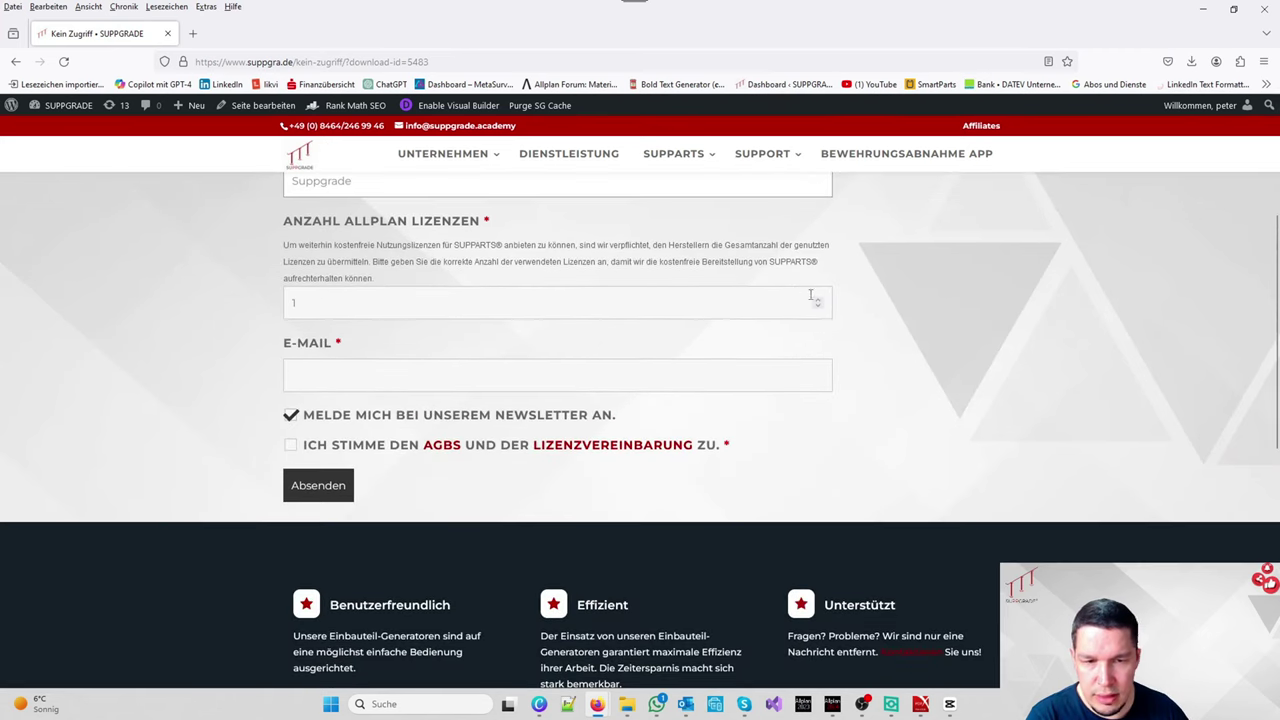
{"action": "left_click", "coordinate": [747, 373]}
{"action": "left_click", "coordinate": [340, 397]}
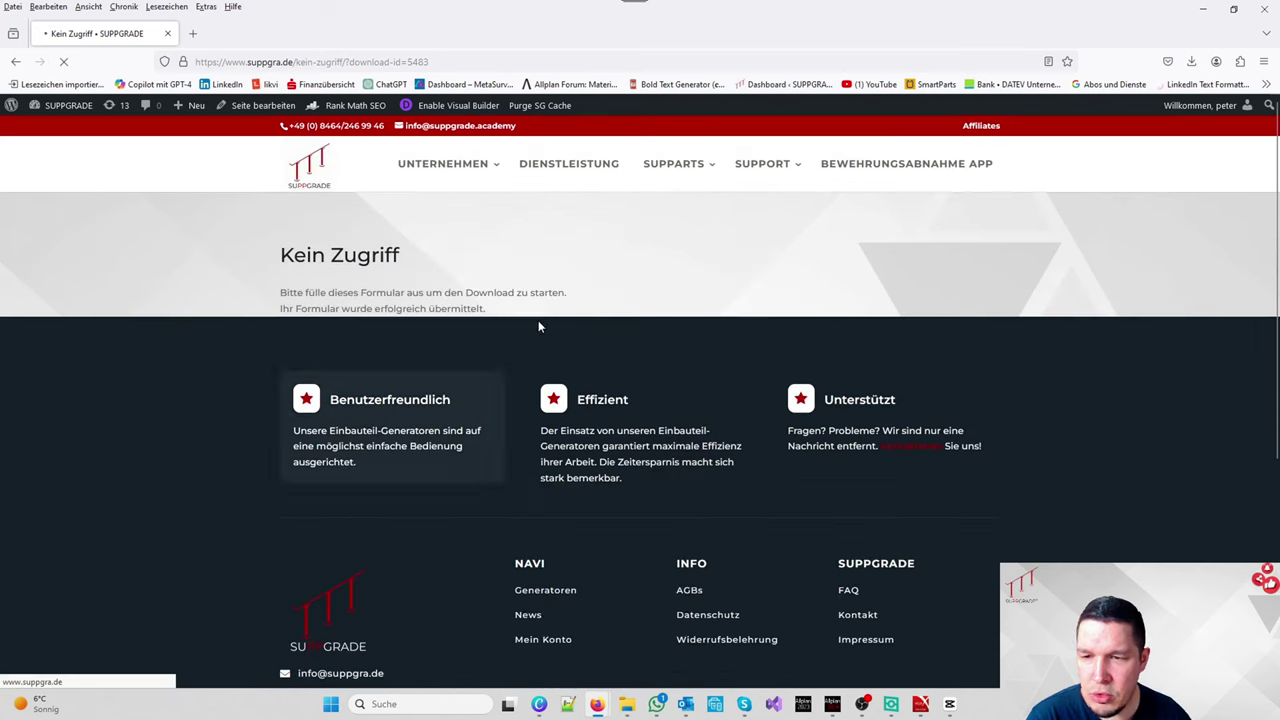
Step: Look through the other items on the downloads page, including Attribut Codes, and switch back to Allplan
{"action": "scroll", "coordinate": [575, 337], "scroll_direction": "down", "scroll_amount": 15}
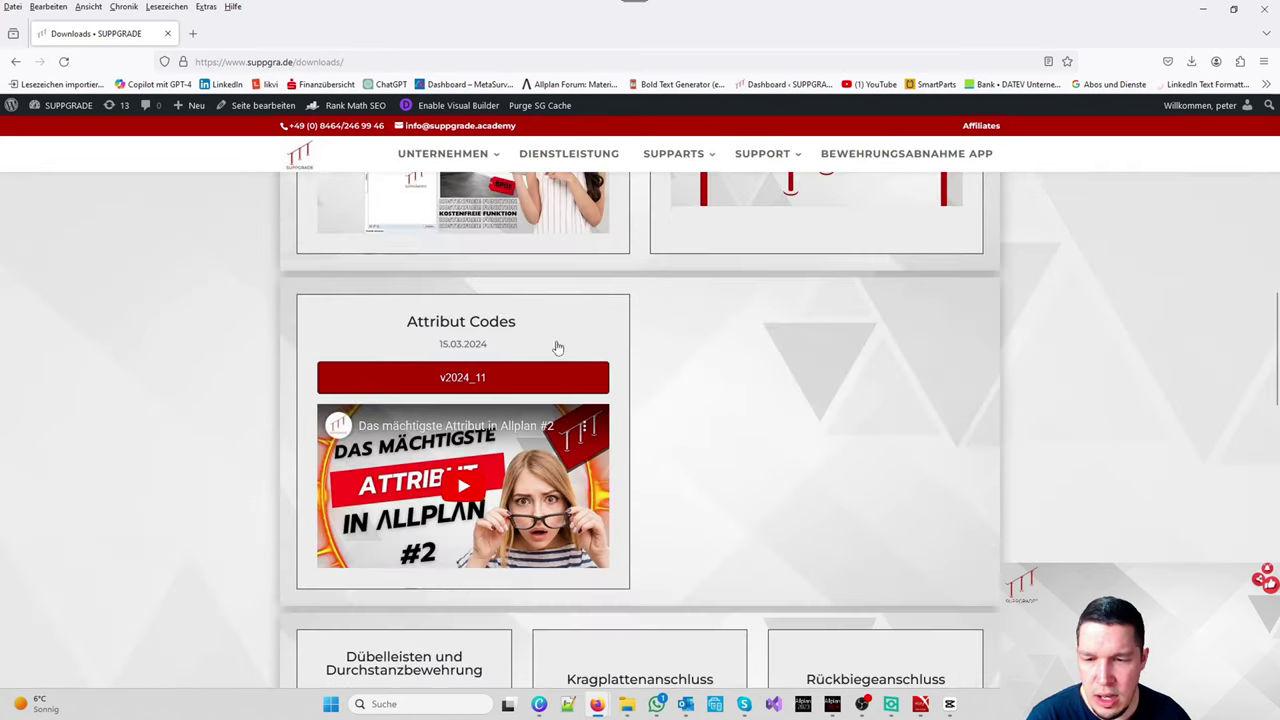
{"action": "left_click", "coordinate": [683, 455]}
{"action": "left_click", "coordinate": [877, 449]}
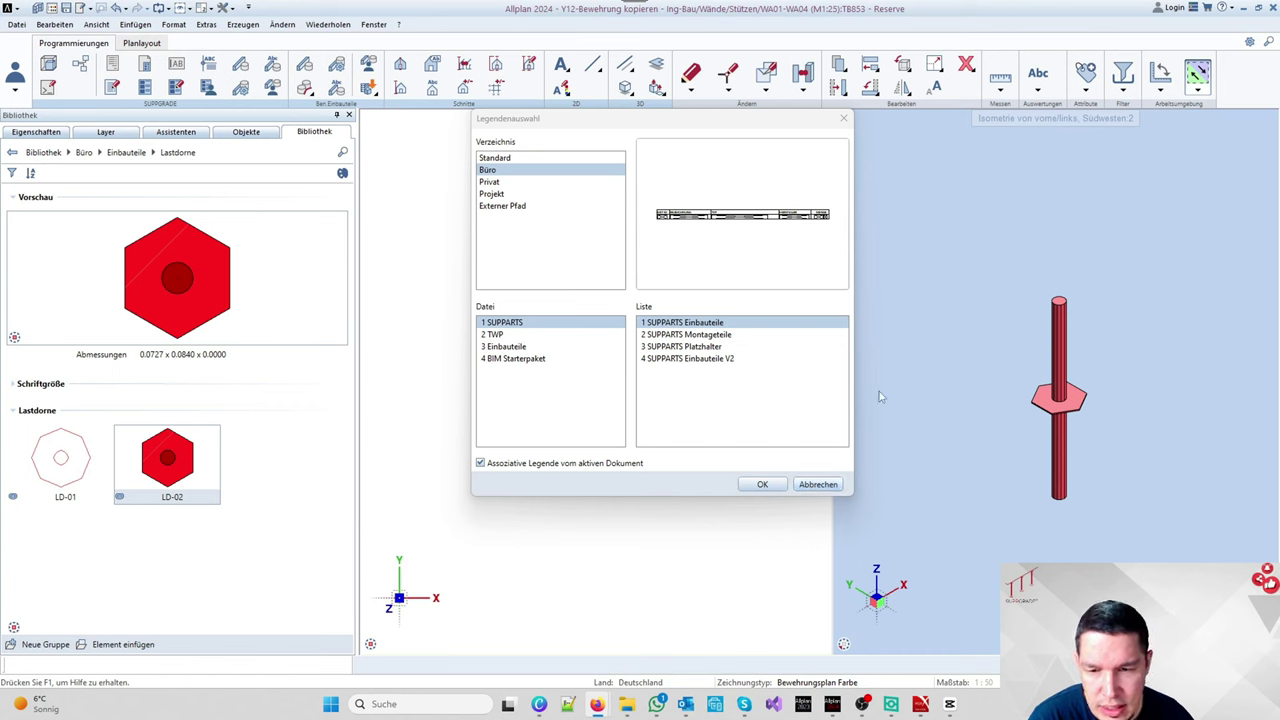
Step: Place the associative SUPPARTS Einbauteile legend in the plan above the LD-02 part and its sections
{"action": "left_click", "coordinate": [763, 484]}
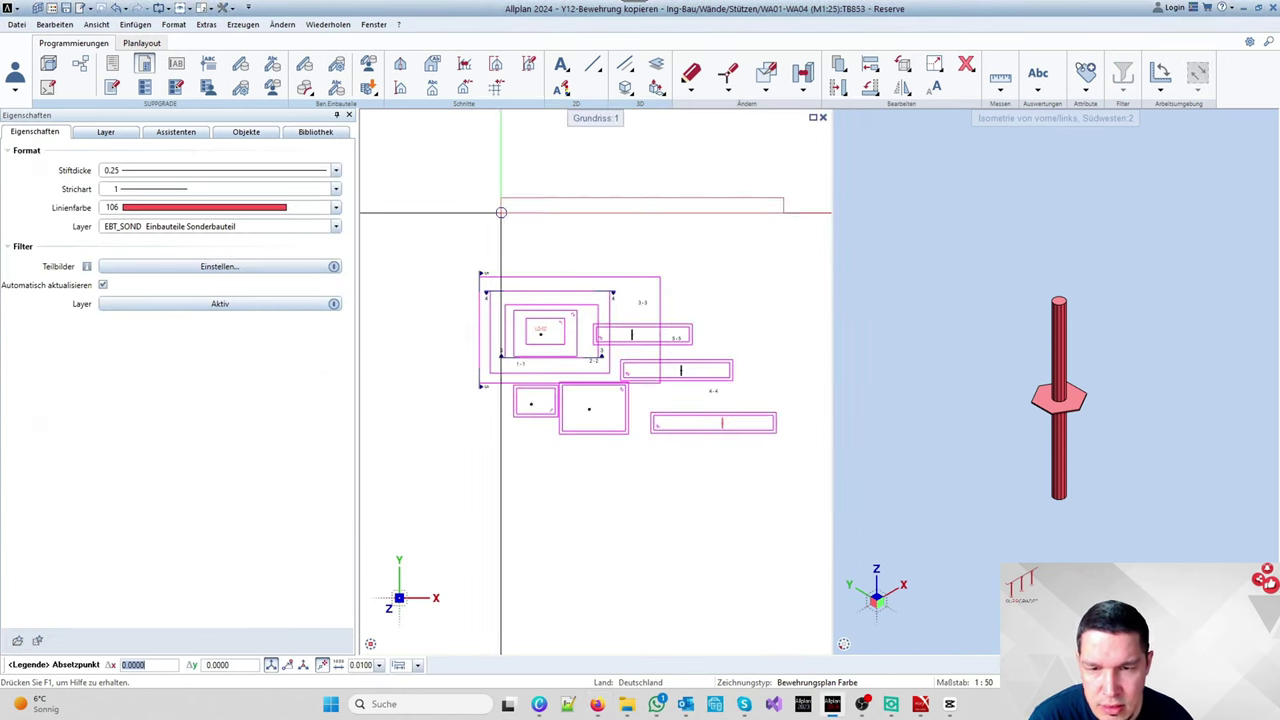
{"action": "left_click", "coordinate": [479, 210]}
{"action": "scroll", "coordinate": [745, 215], "scroll_direction": "up", "scroll_amount": 4}
{"action": "scroll", "coordinate": [586, 334], "scroll_direction": "down", "scroll_amount": 4}
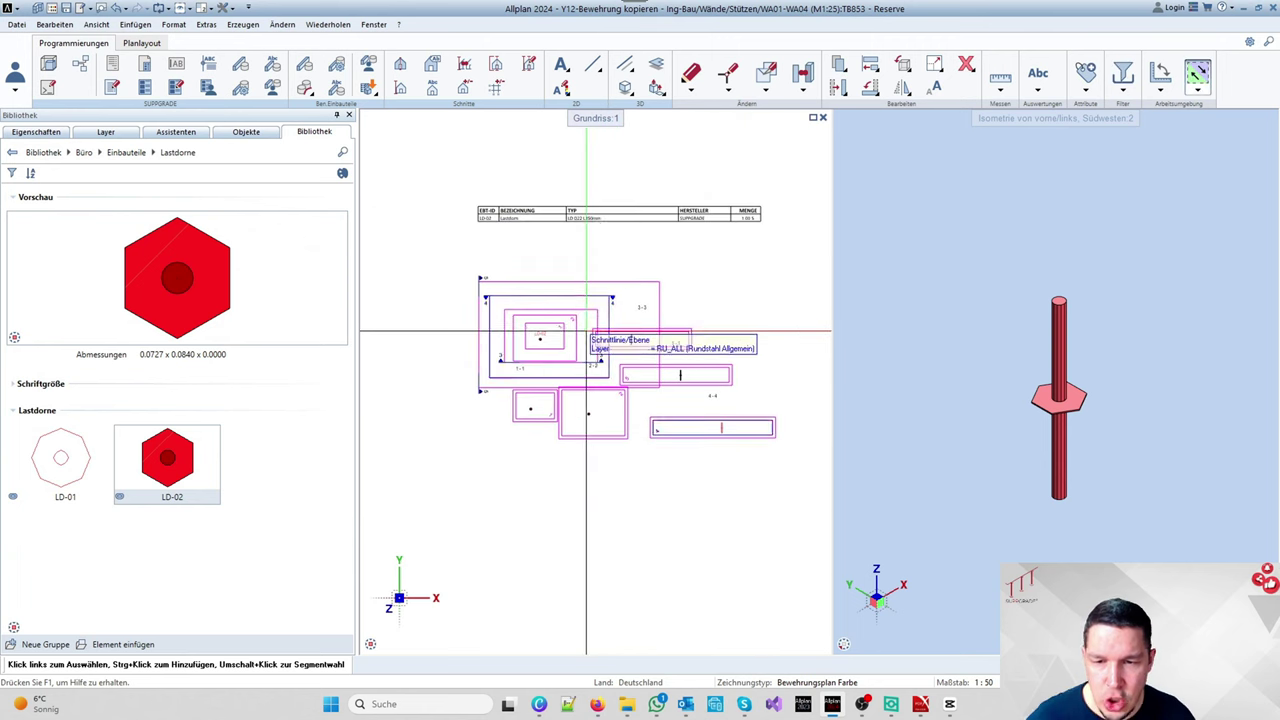
Step: Copy the labelled LD-02 part five times into the free area just below the legend's MENGE column
{"action": "scroll", "coordinate": [528, 349], "scroll_direction": "up", "scroll_amount": 3}
{"action": "left_click", "coordinate": [519, 344]}
{"action": "scroll", "coordinate": [521, 340], "scroll_direction": "down", "scroll_amount": 4}
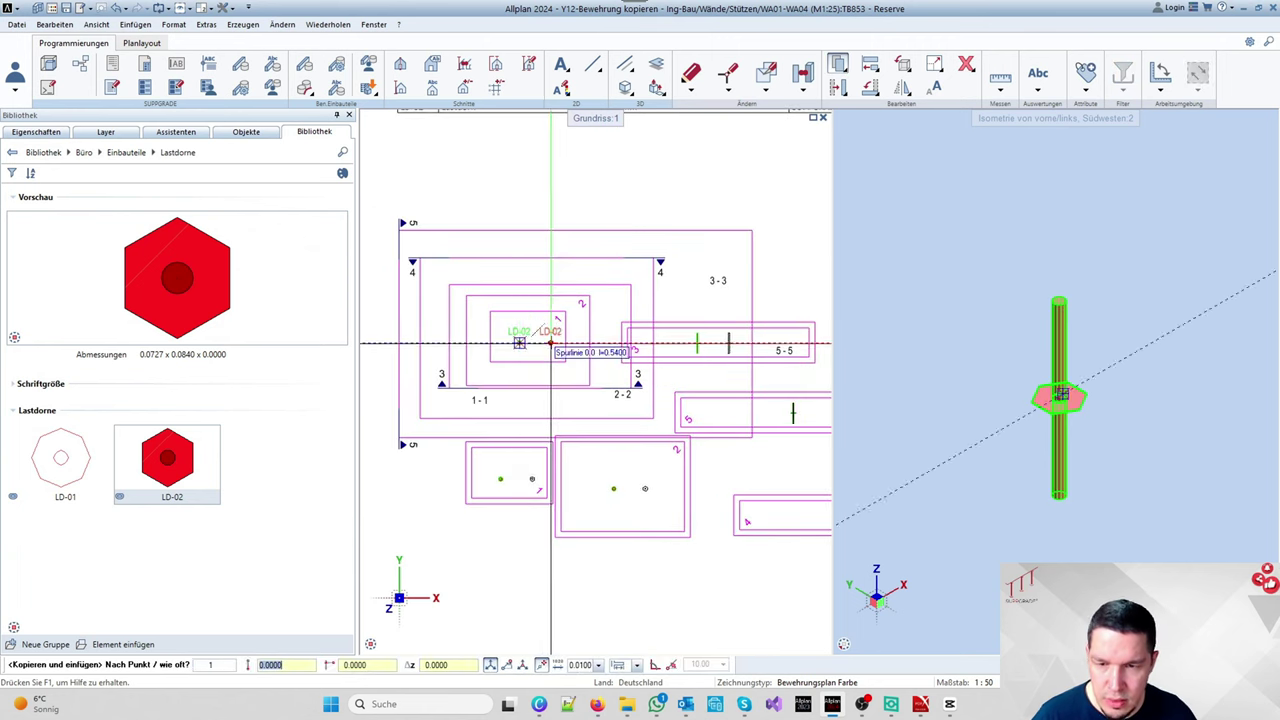
{"action": "scroll", "coordinate": [660, 275], "scroll_direction": "up", "scroll_amount": 5}
{"action": "left_click", "coordinate": [670, 361]}
{"action": "left_click", "coordinate": [584, 361]}
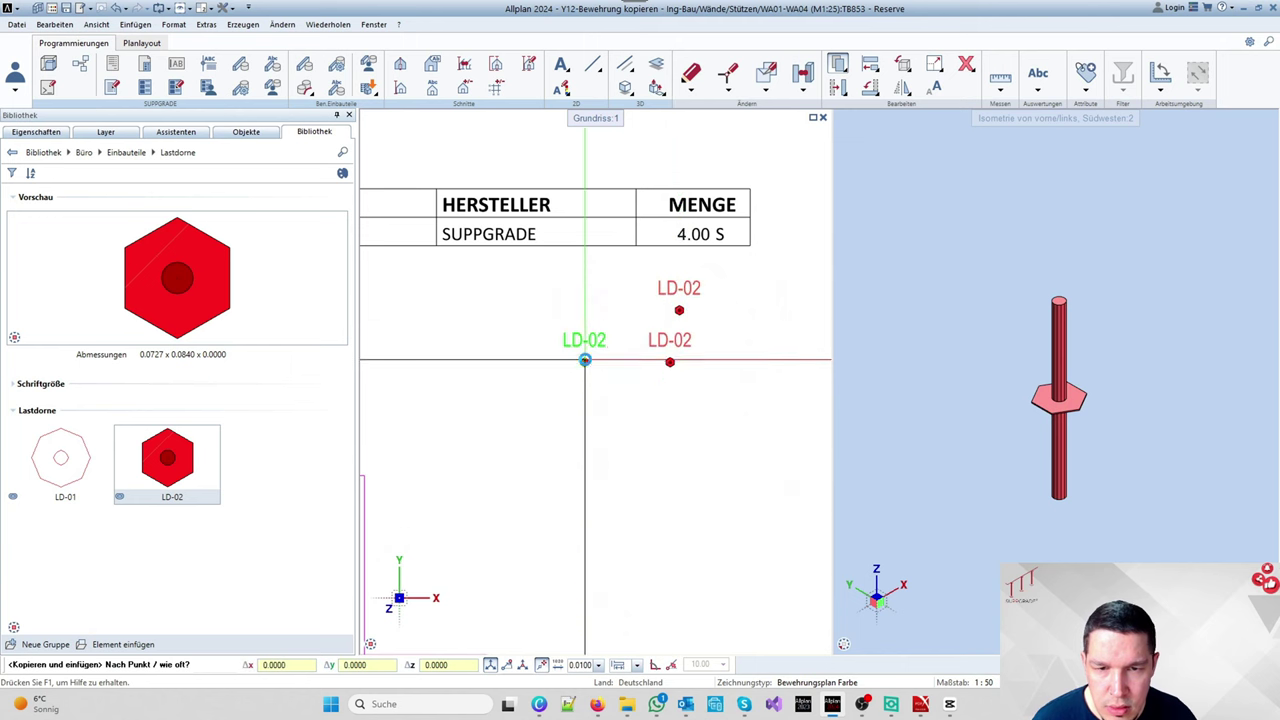
{"action": "left_click", "coordinate": [564, 311]}
{"action": "left_click", "coordinate": [544, 361]}
{"action": "key", "text": "Escape"}
{"action": "scroll", "coordinate": [702, 362], "scroll_direction": "down", "scroll_amount": 4}
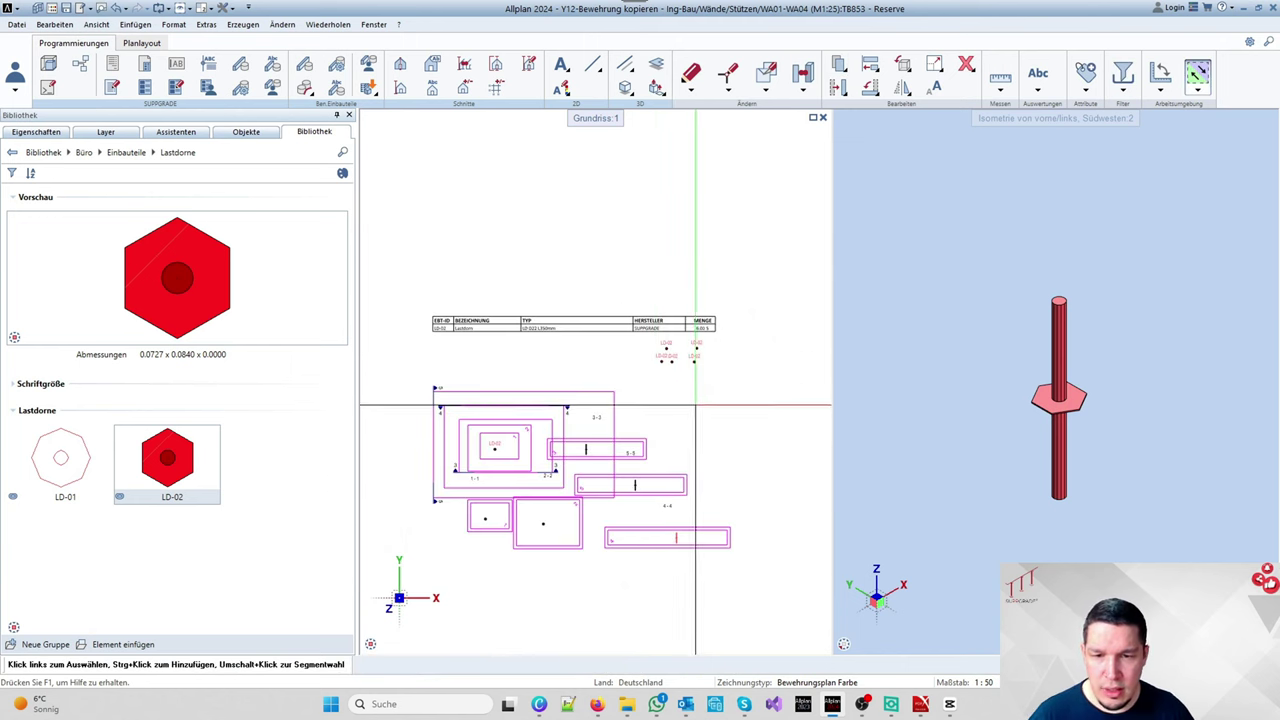
Step: Load all drawing files of Gebäude 1 from the Bauwerksstruktur together with the current drawing file
{"action": "double_click", "coordinate": [686, 404]}
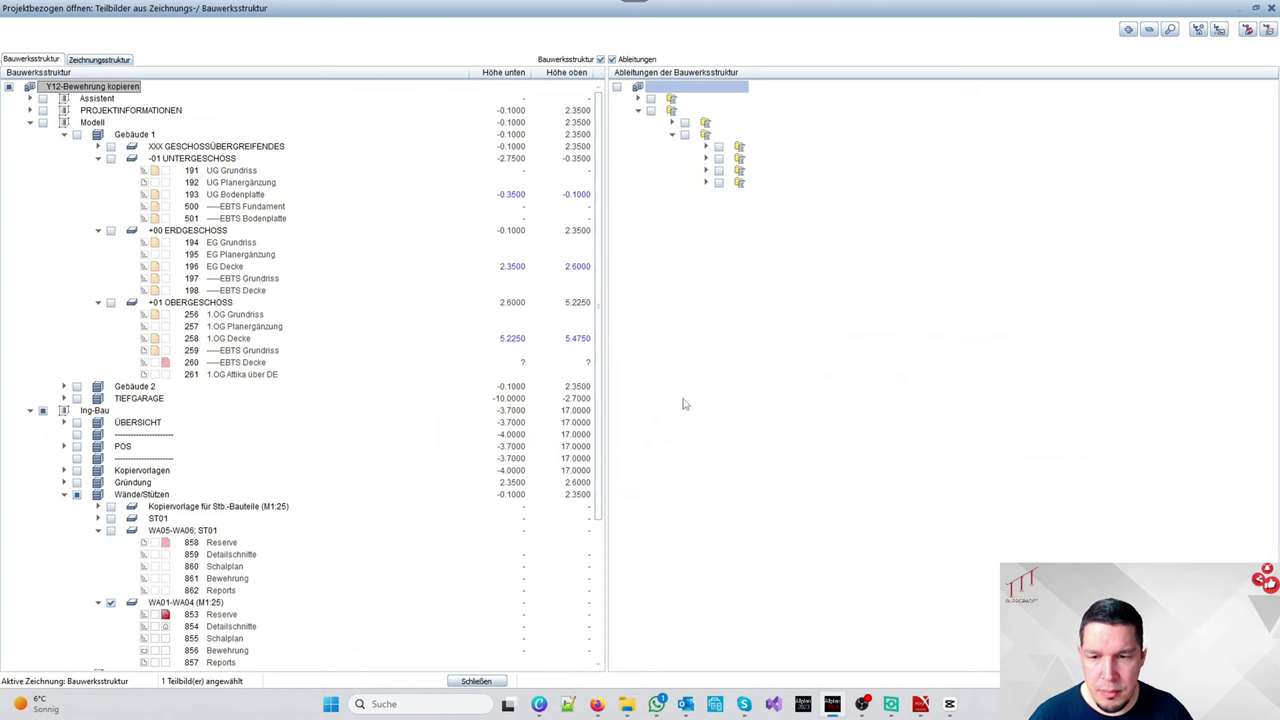
{"action": "left_click", "coordinate": [77, 134]}
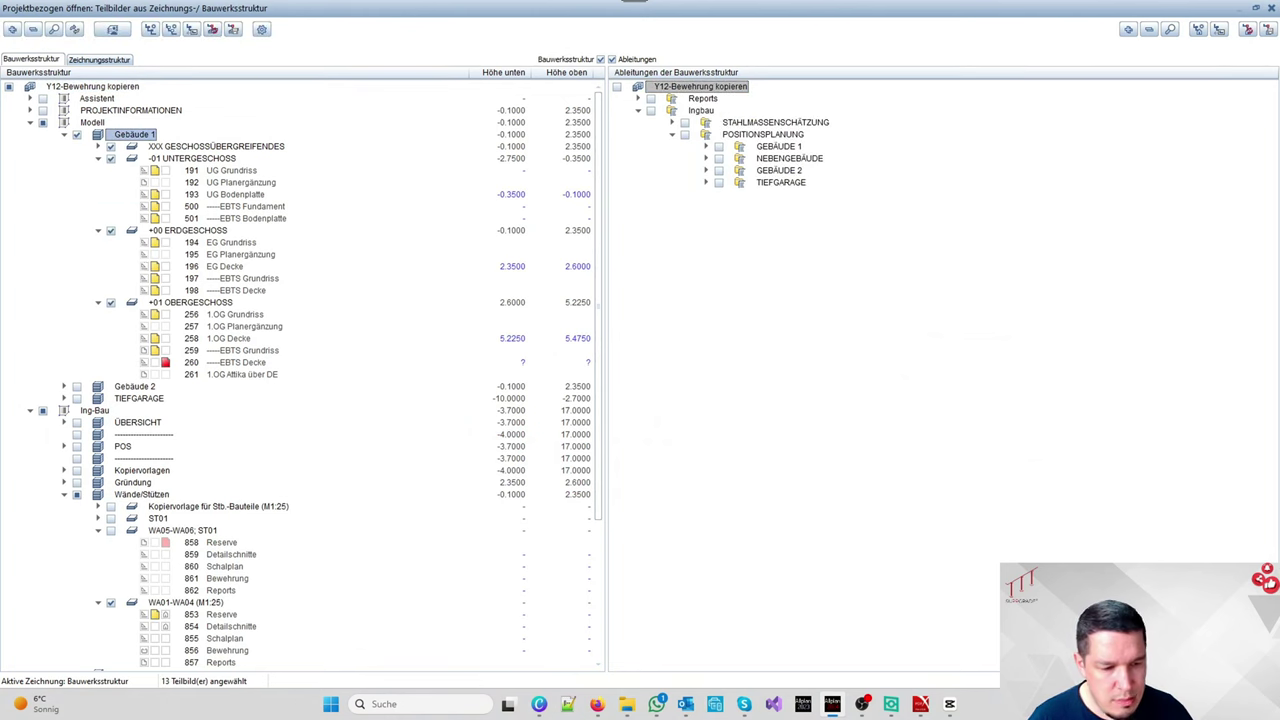
{"action": "left_click", "coordinate": [1271, 8]}
Step: Examine the Lastdorn LD-02 row and the other Einbauteile rows in the large legend above the Gebäude 1 plan
{"action": "scroll", "coordinate": [430, 436], "scroll_direction": "down", "scroll_amount": 3}
{"action": "scroll", "coordinate": [581, 461], "scroll_direction": "up", "scroll_amount": 3}
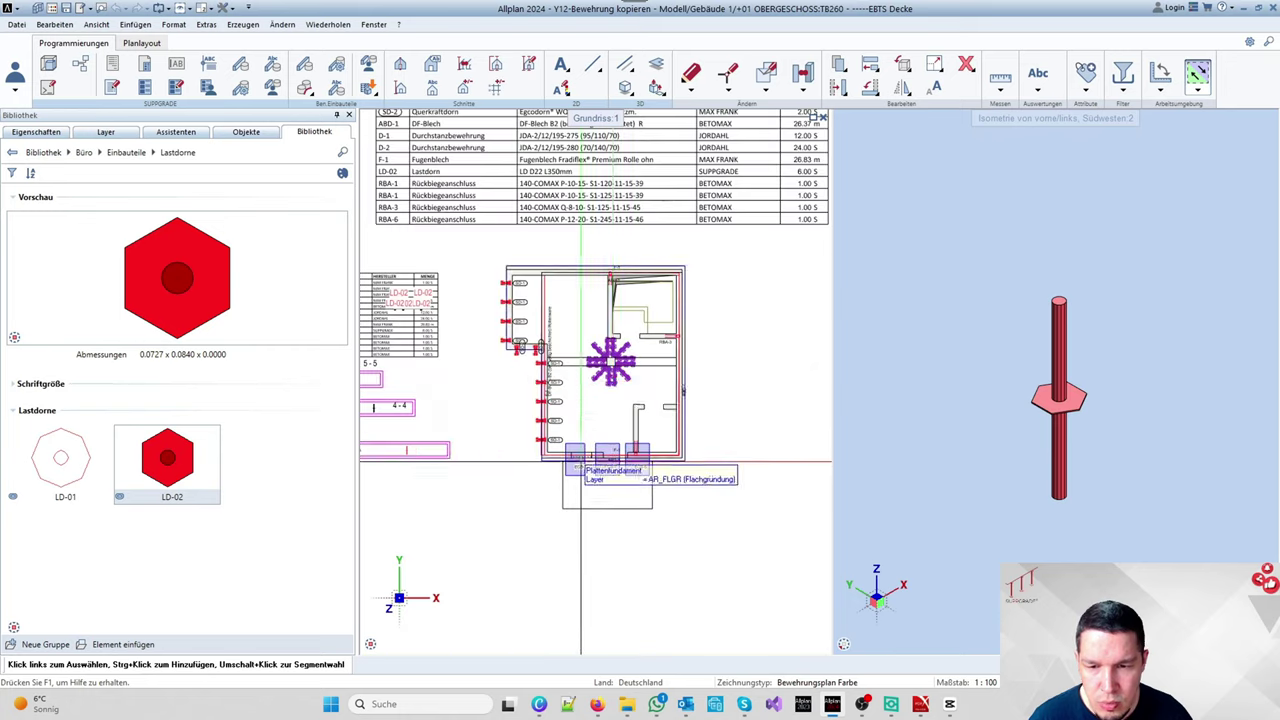
{"action": "scroll", "coordinate": [579, 377], "scroll_direction": "down", "scroll_amount": 2}
{"action": "scroll", "coordinate": [674, 242], "scroll_direction": "up", "scroll_amount": 3}
{"action": "scroll", "coordinate": [799, 330], "scroll_direction": "down", "scroll_amount": 1}
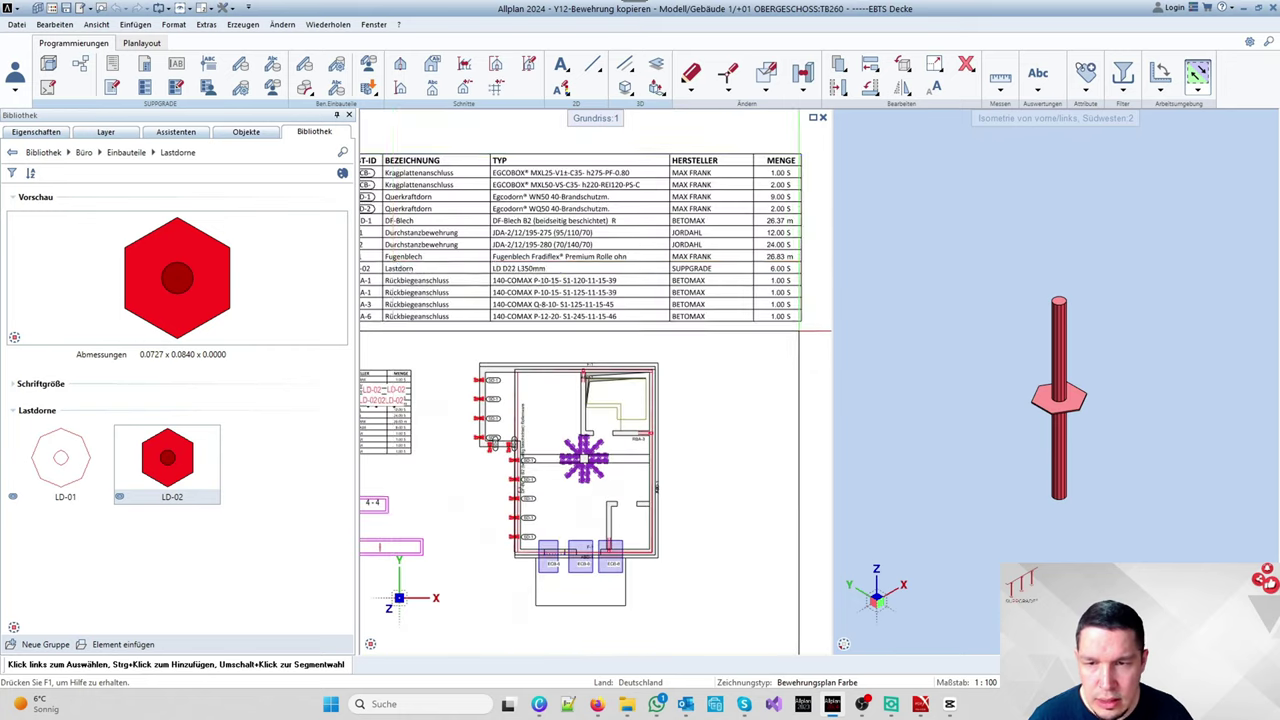
{"action": "scroll", "coordinate": [423, 284], "scroll_direction": "up", "scroll_amount": 2}
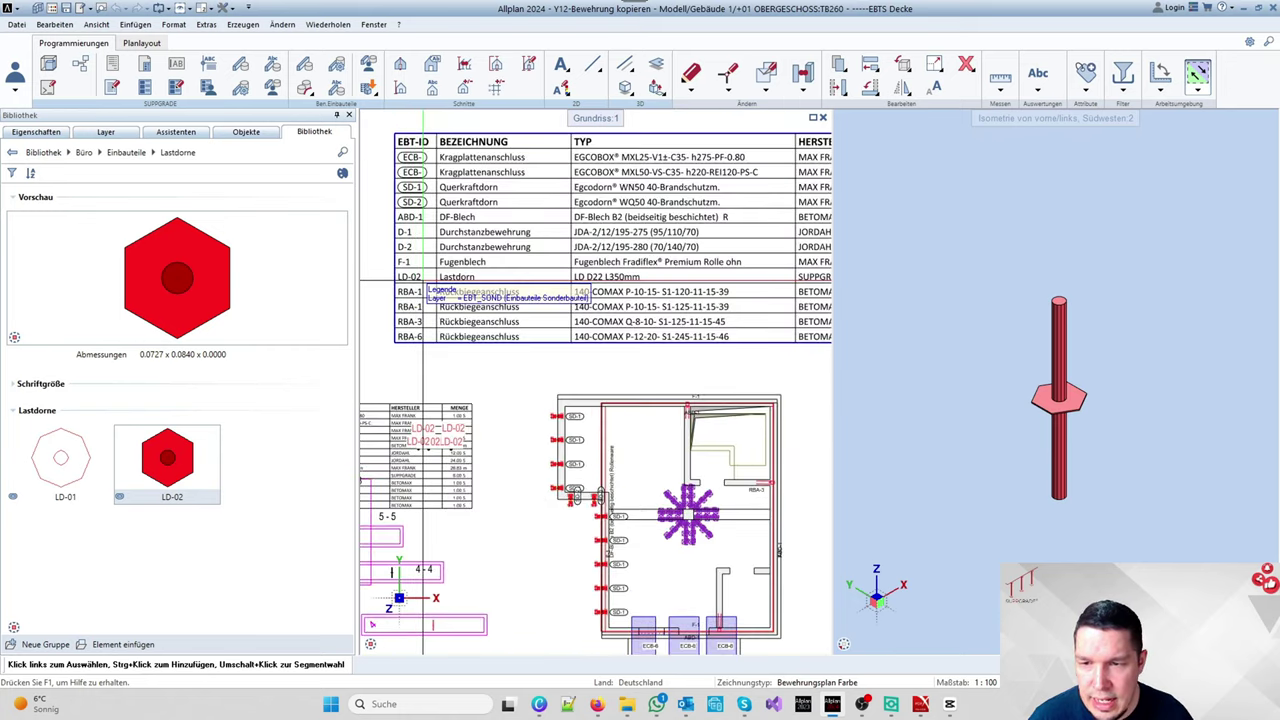
{"action": "middle_click_drag", "start_coordinate": [829, 288], "coordinate": [680, 279]}
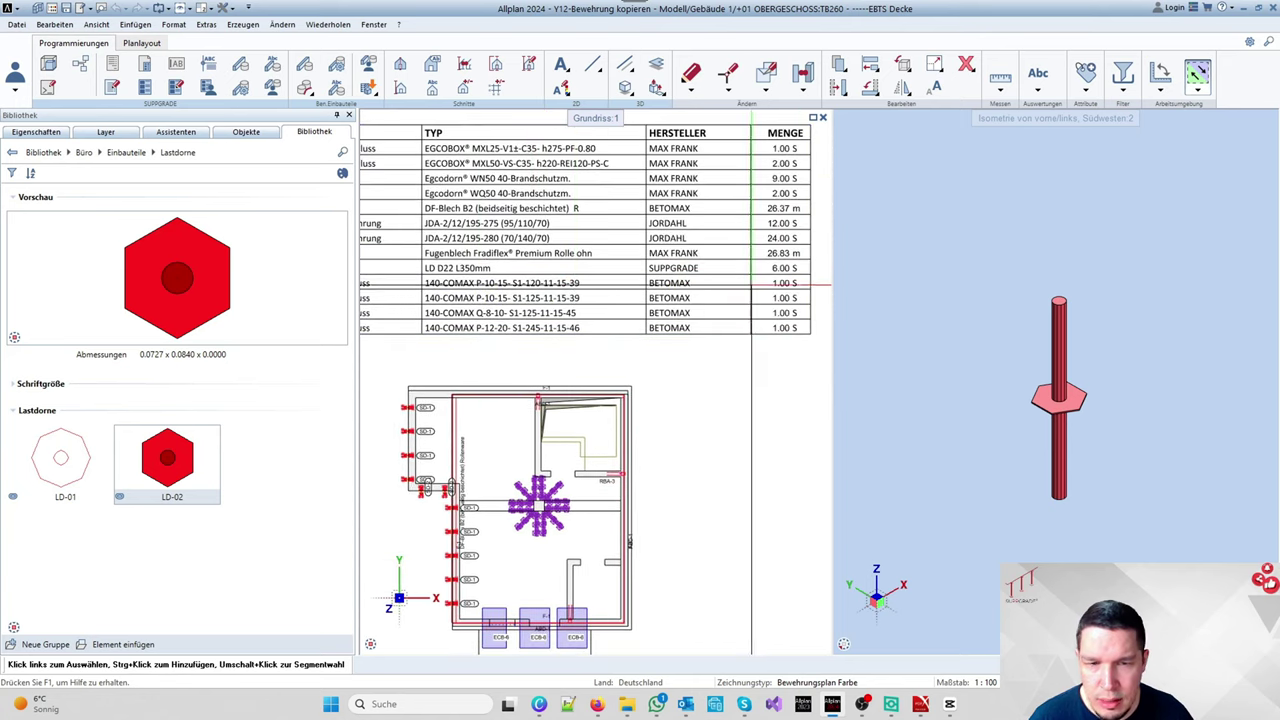
Step: Generate the !SUPPARTS-Mengenliste-V202410.rdlc report for all elements
{"action": "left_click", "coordinate": [113, 66]}
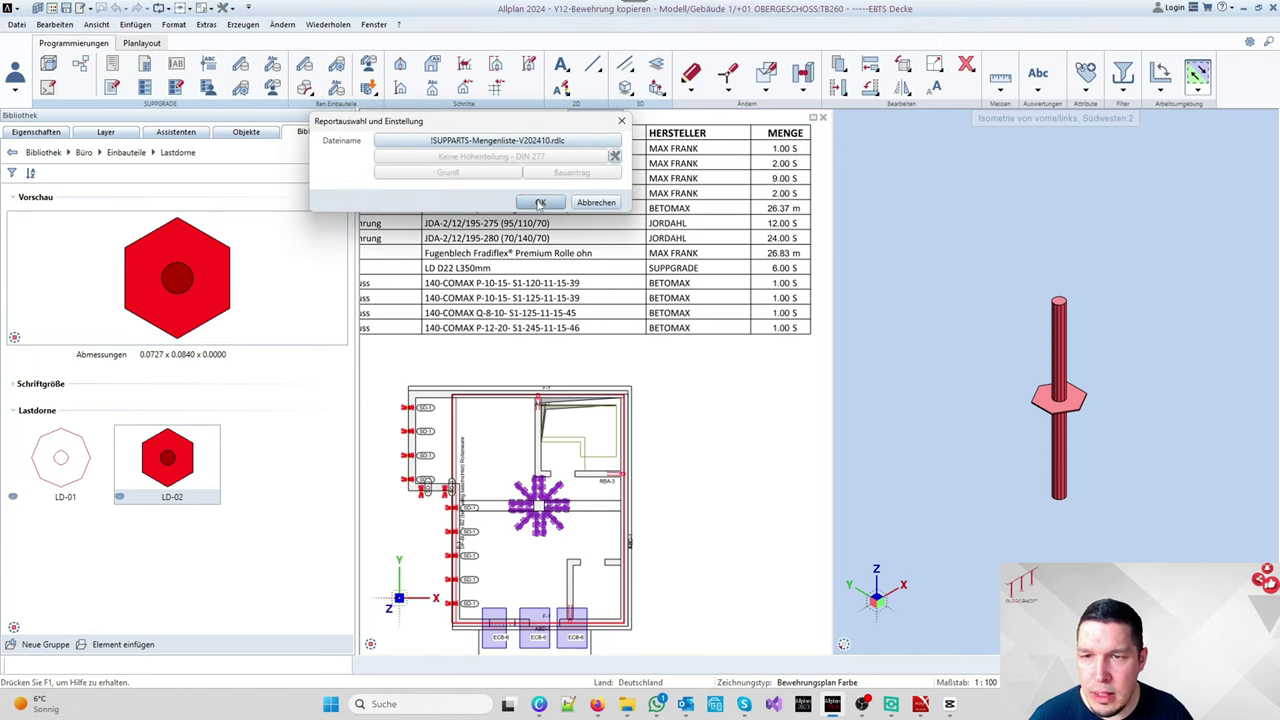
{"action": "left_click", "coordinate": [540, 203]}
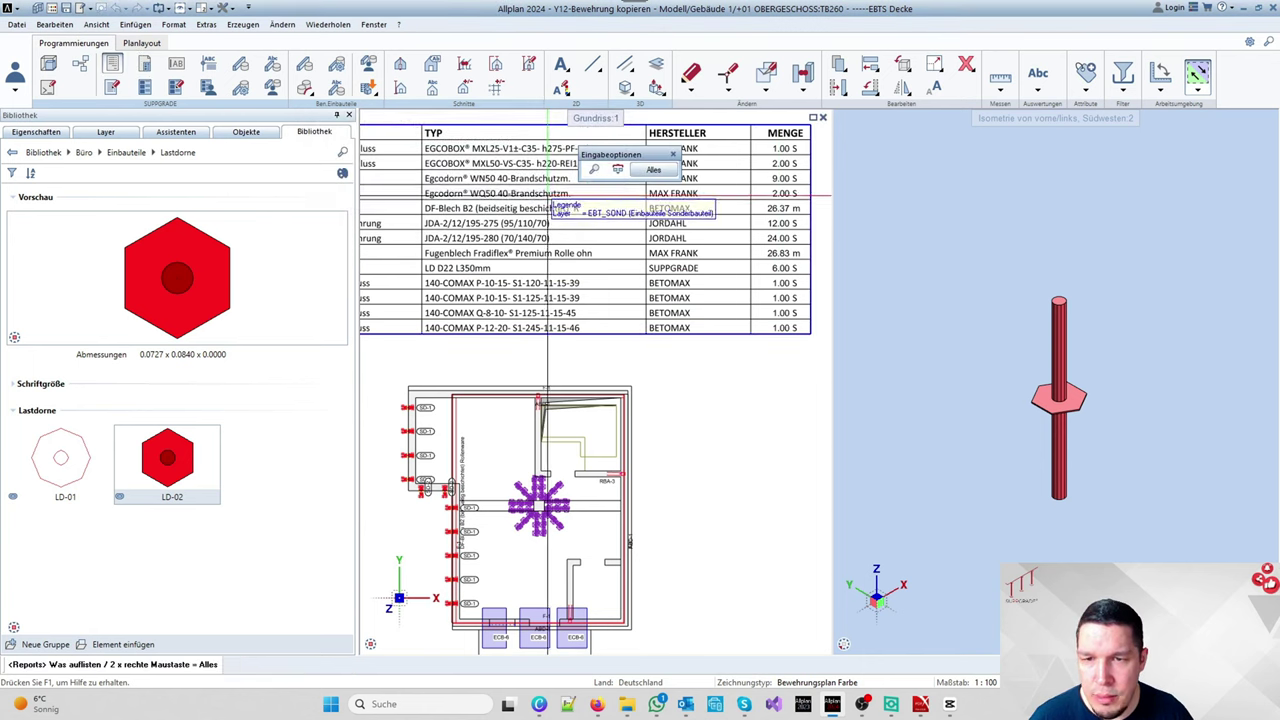
{"action": "left_click", "coordinate": [655, 171]}
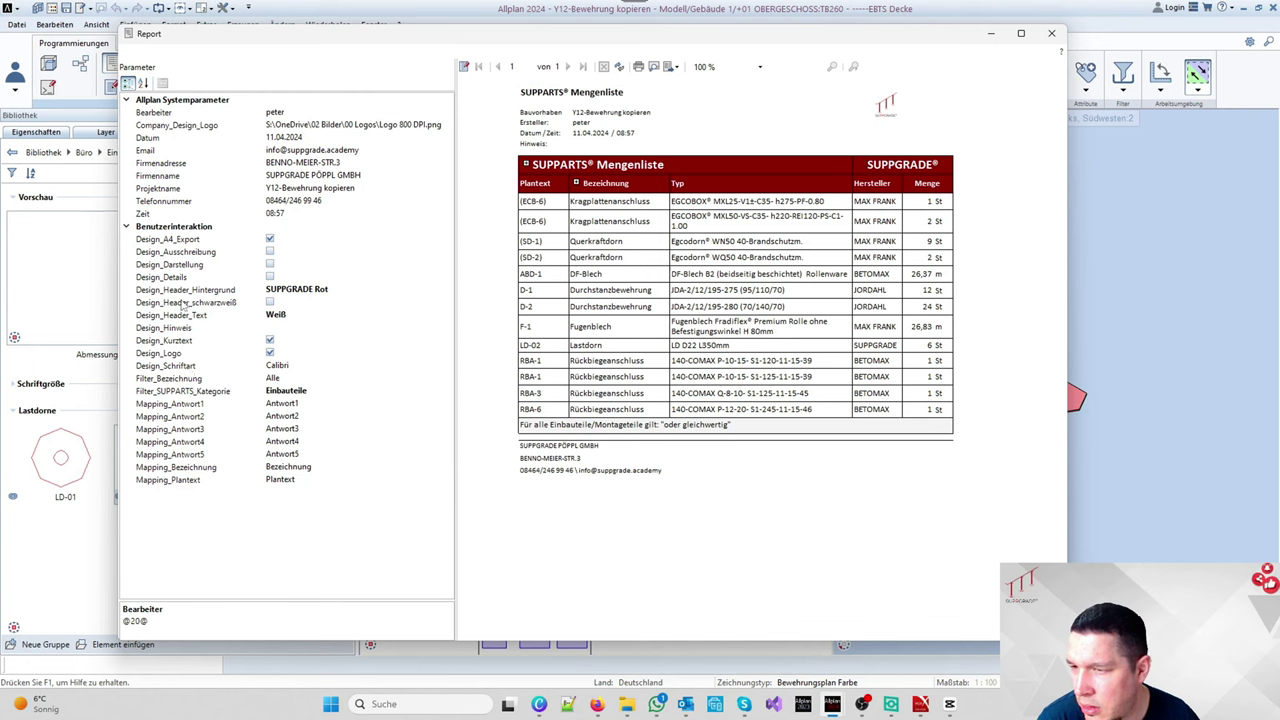
Step: Disable Design_Kurztext, Design_A4_Export and Design_Logo in the Mengenliste report and preview it as a whole page
{"action": "left_click", "coordinate": [270, 340]}
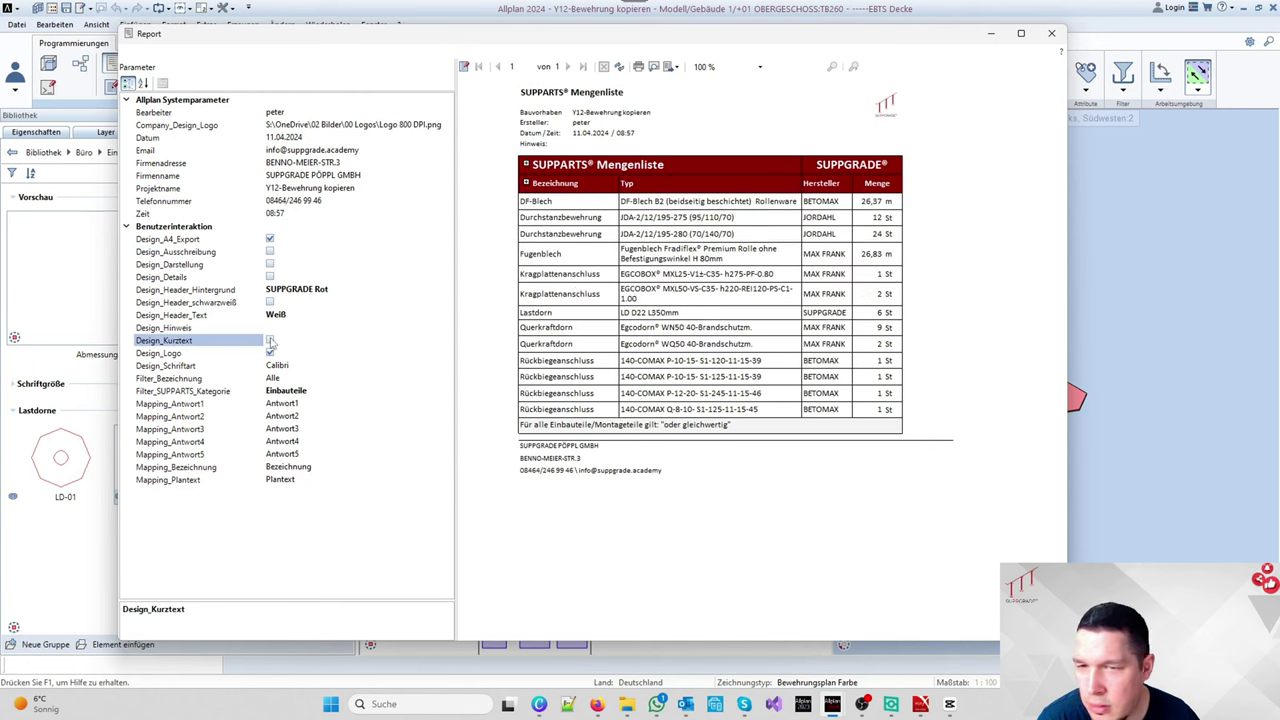
{"action": "left_click", "coordinate": [270, 341]}
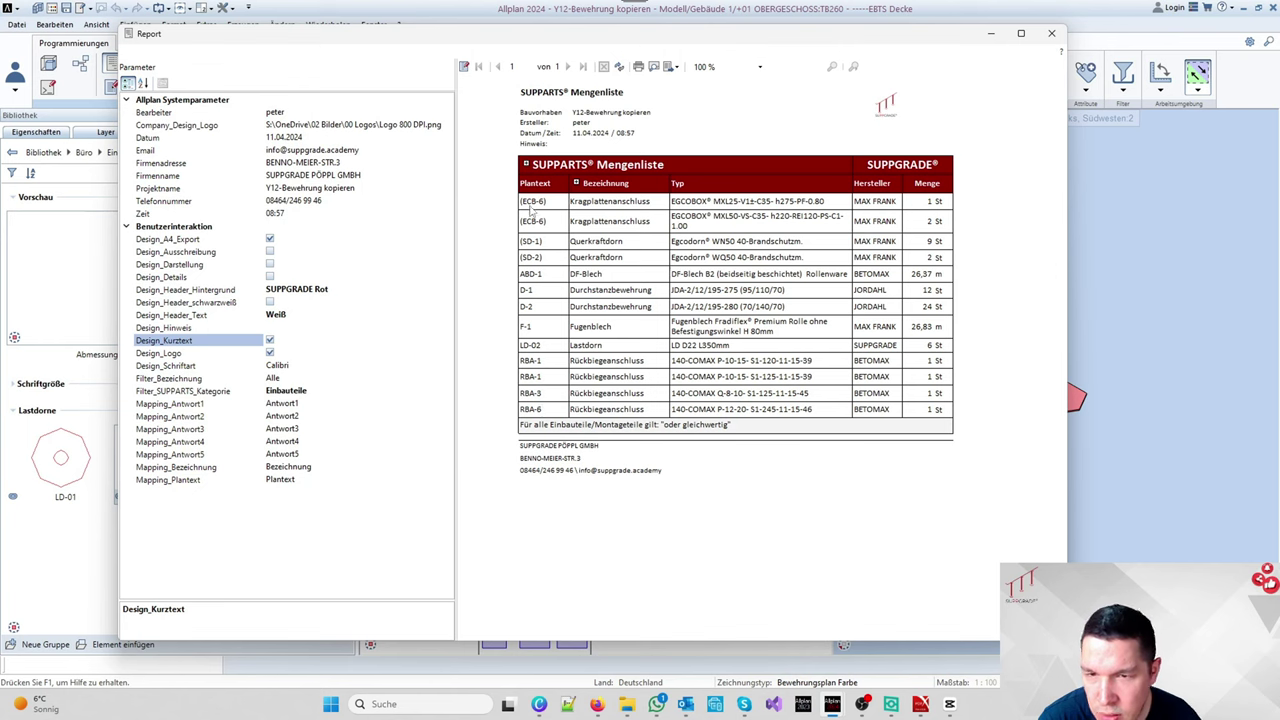
{"action": "left_click", "coordinate": [270, 341]}
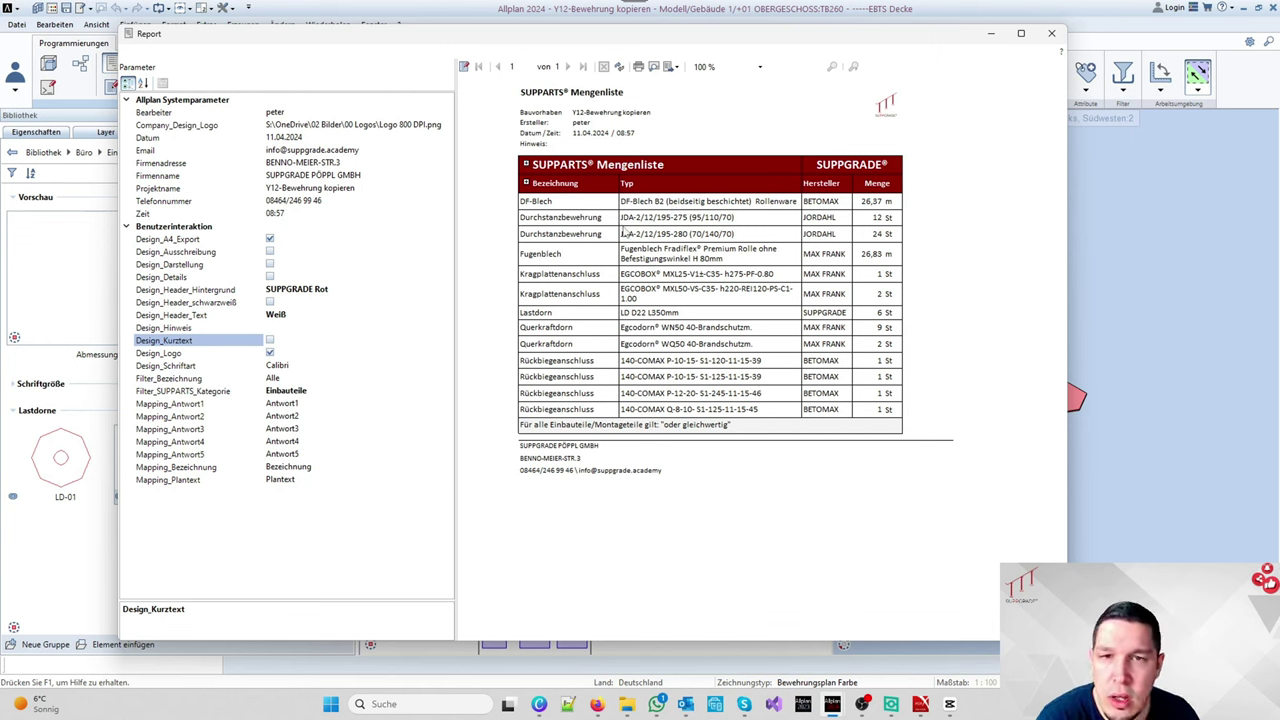
{"action": "left_click", "coordinate": [672, 66]}
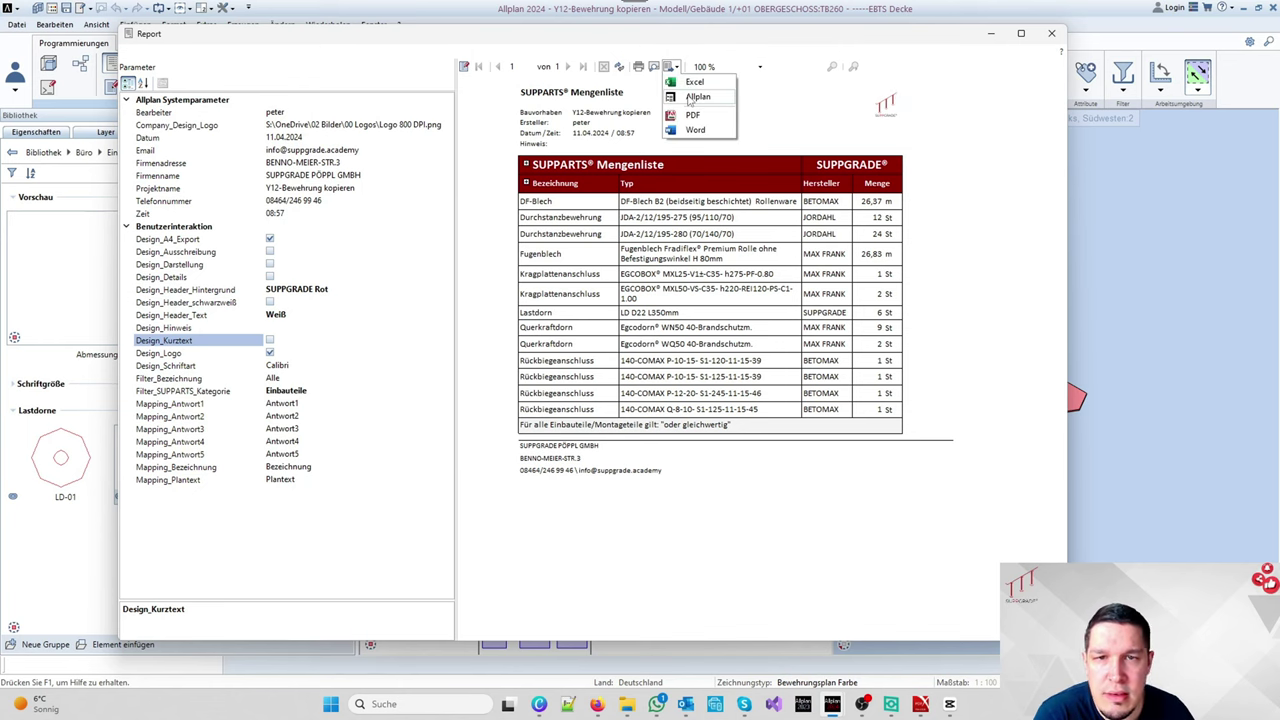
{"action": "left_click", "coordinate": [695, 97]}
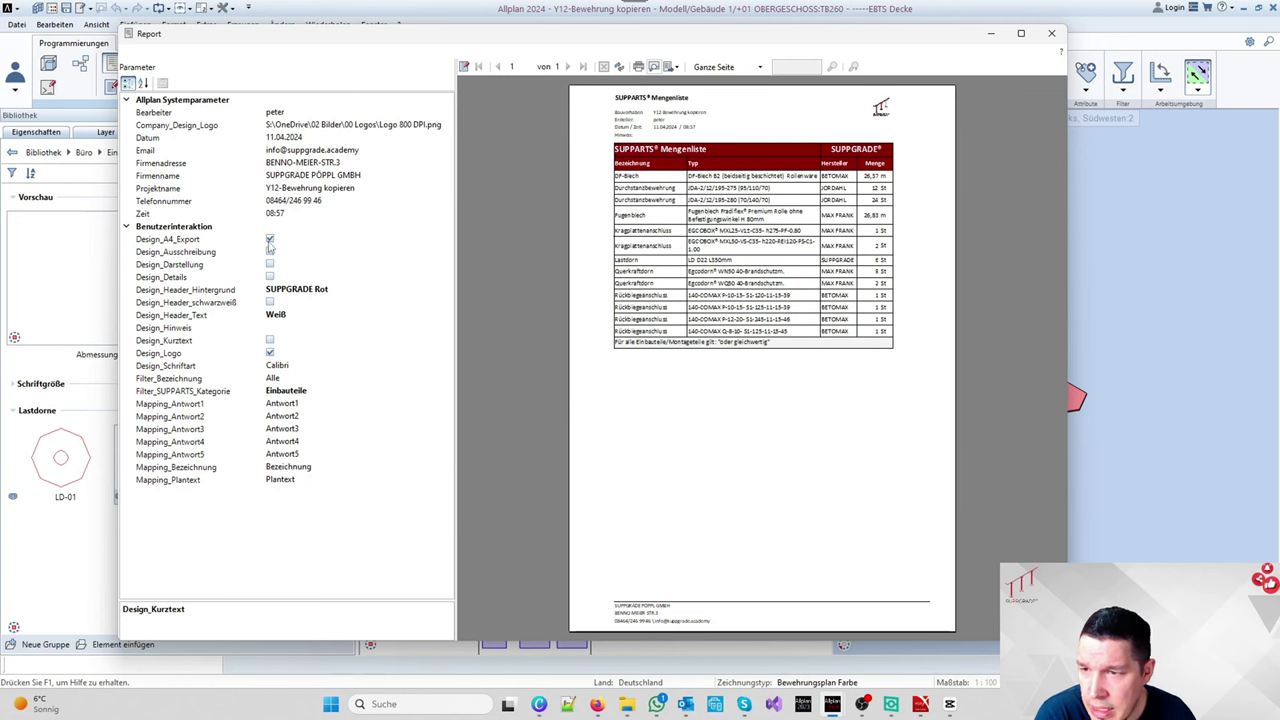
{"action": "left_click", "coordinate": [269, 239]}
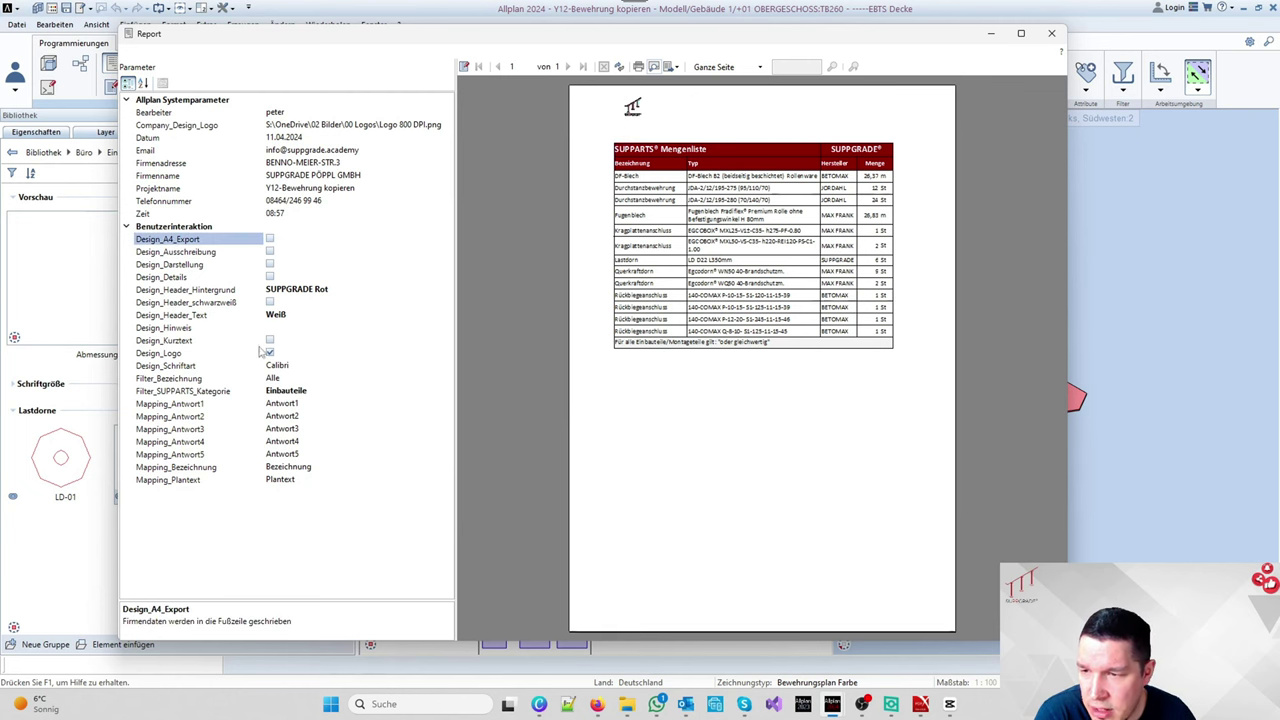
{"action": "left_click", "coordinate": [269, 353]}
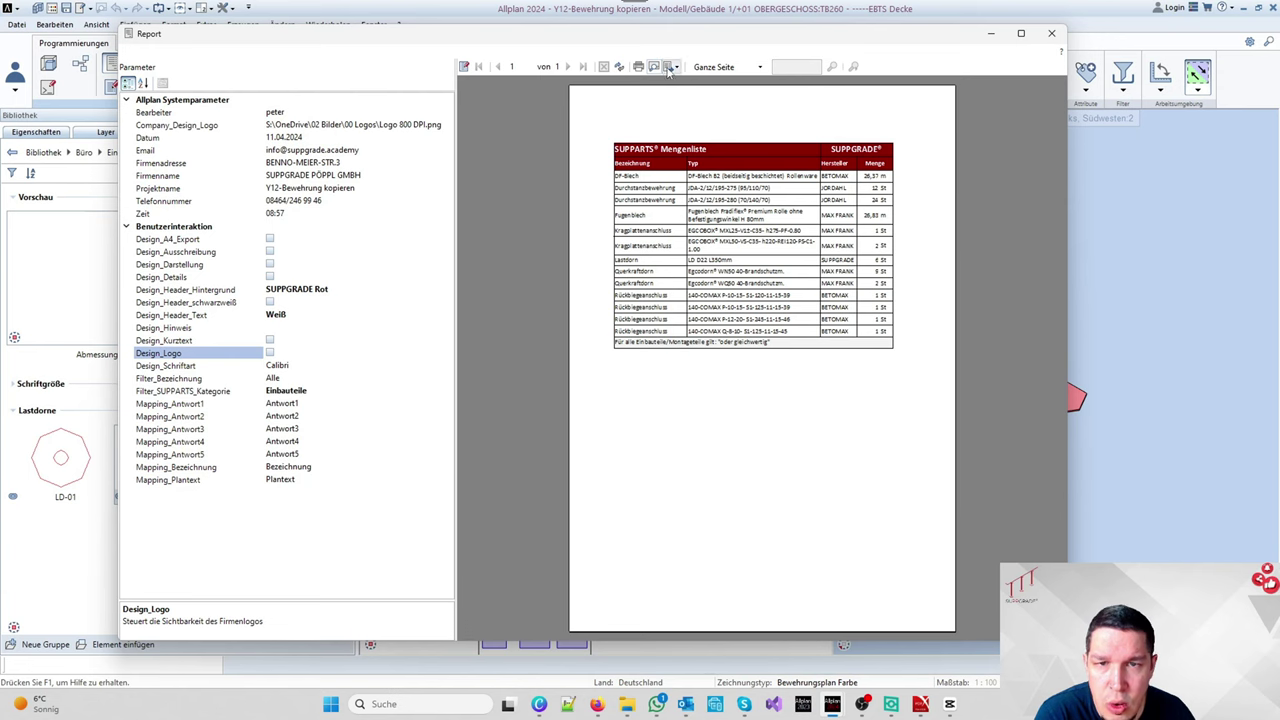
Step: Export the Mengenliste report to Allplan, place it to the right of the plans and show the whole drawing
{"action": "left_click", "coordinate": [672, 66]}
{"action": "left_click", "coordinate": [686, 97]}
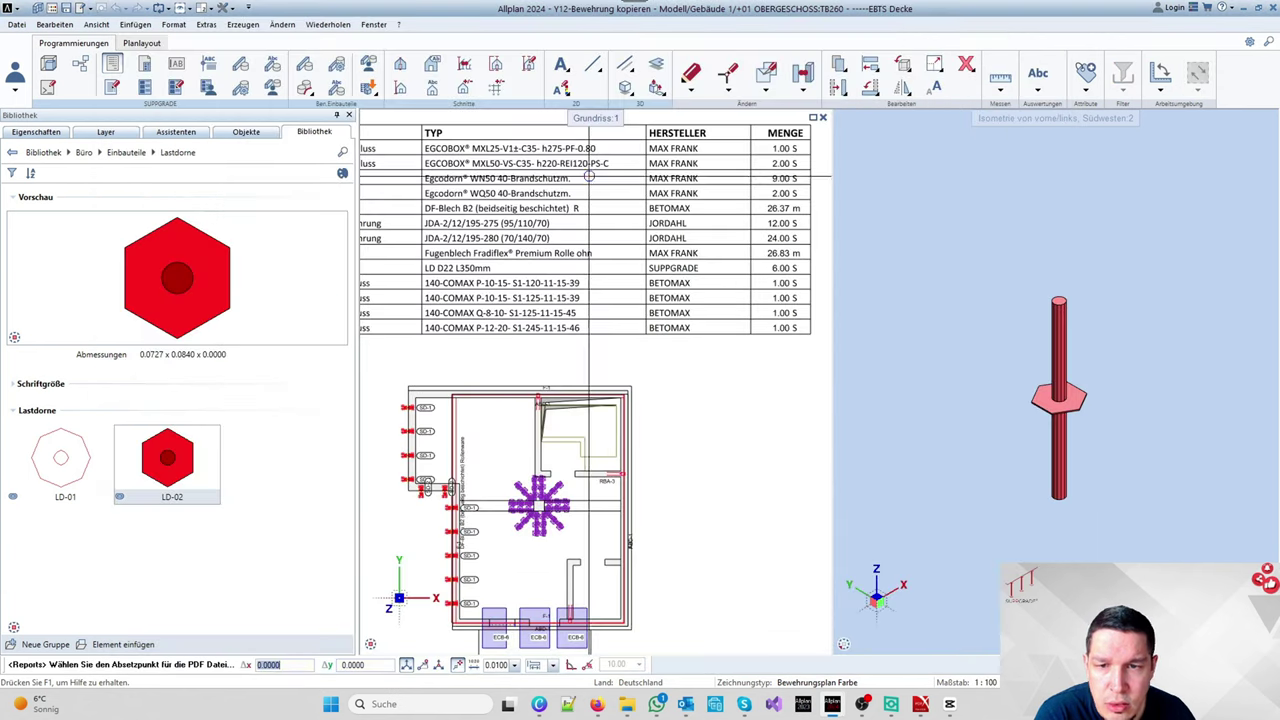
{"action": "scroll", "coordinate": [475, 226], "scroll_direction": "down", "scroll_amount": 4}
{"action": "left_click", "coordinate": [584, 362]}
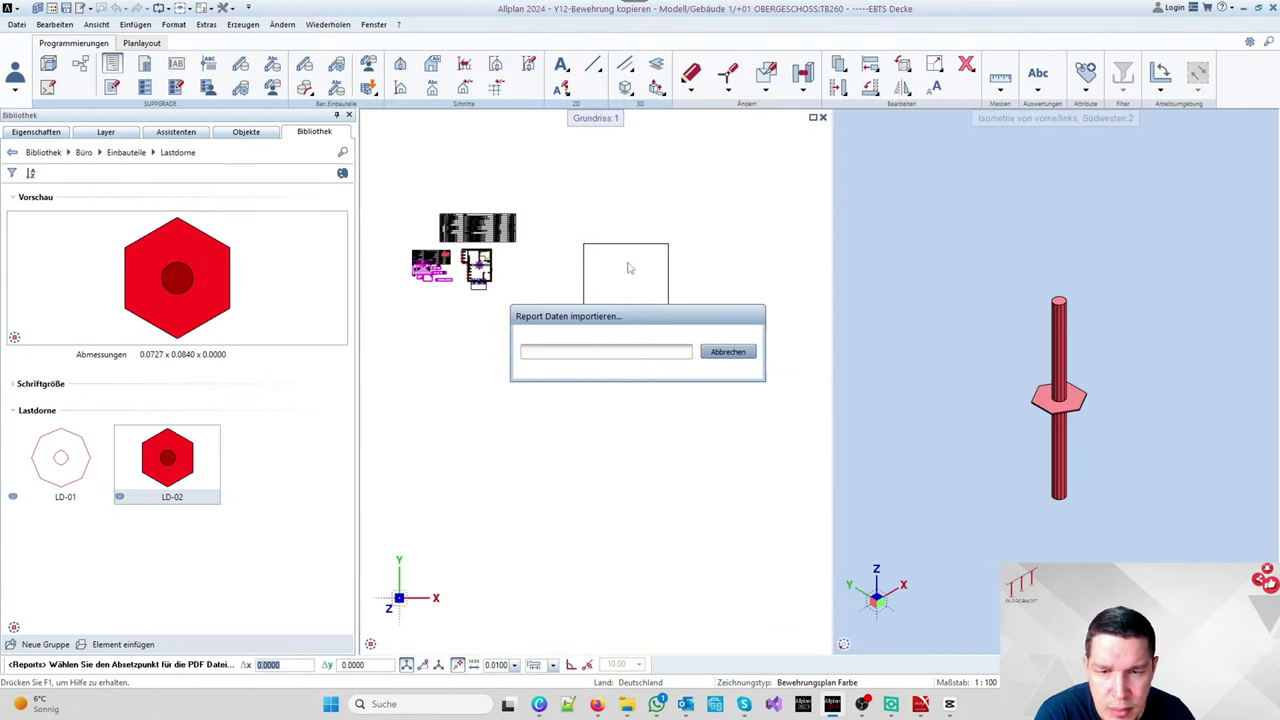
{"action": "scroll", "coordinate": [627, 262], "scroll_direction": "up", "scroll_amount": 5}
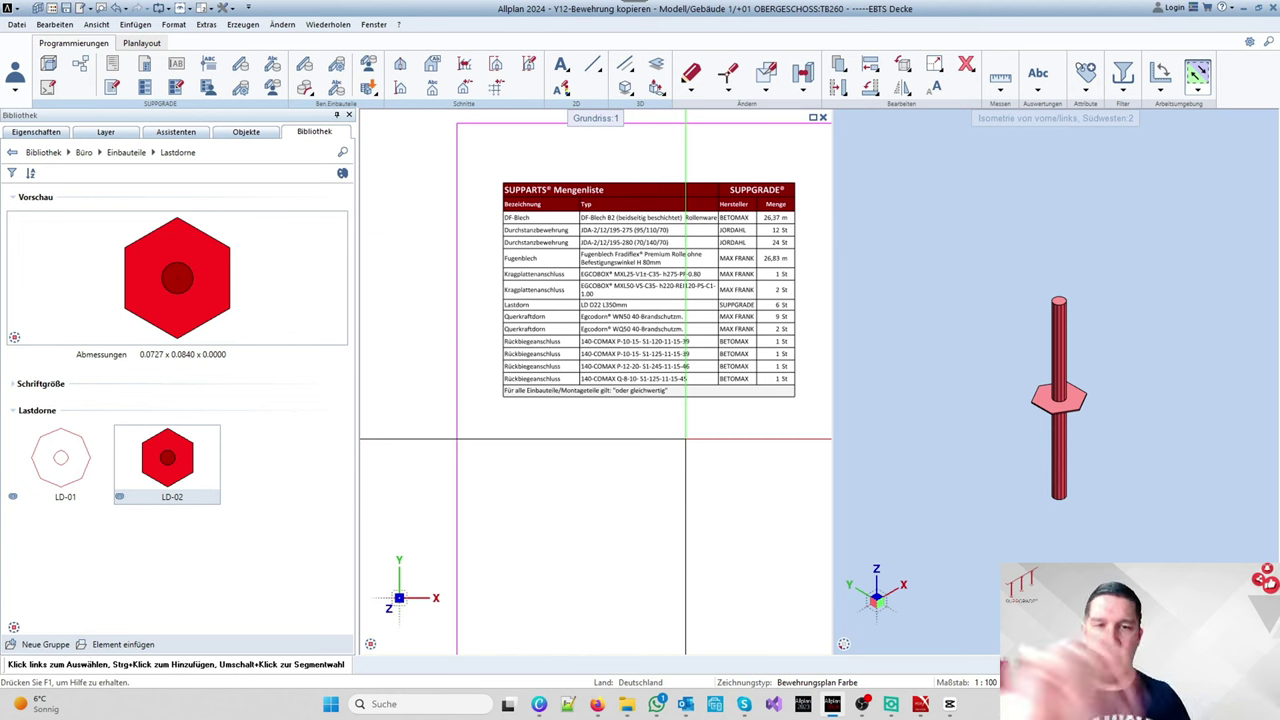
{"action": "mouse_move", "coordinate": [385, 648]}
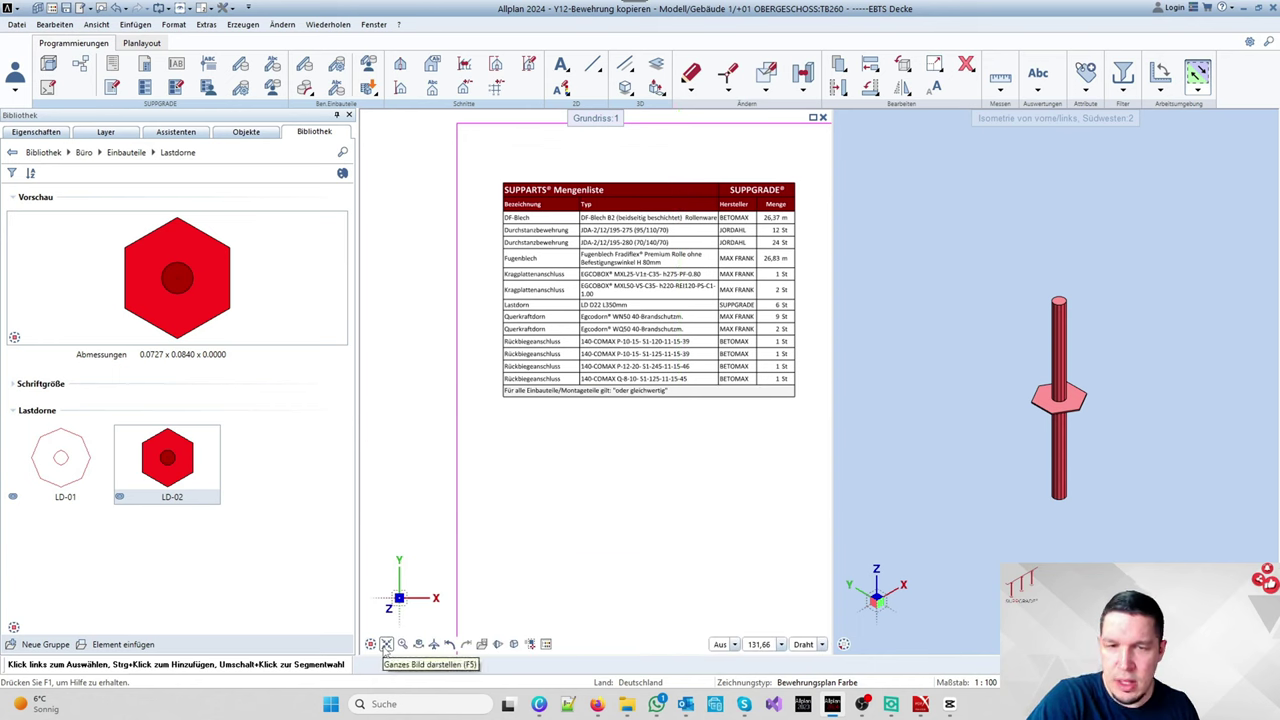
{"action": "left_click", "coordinate": [386, 645]}
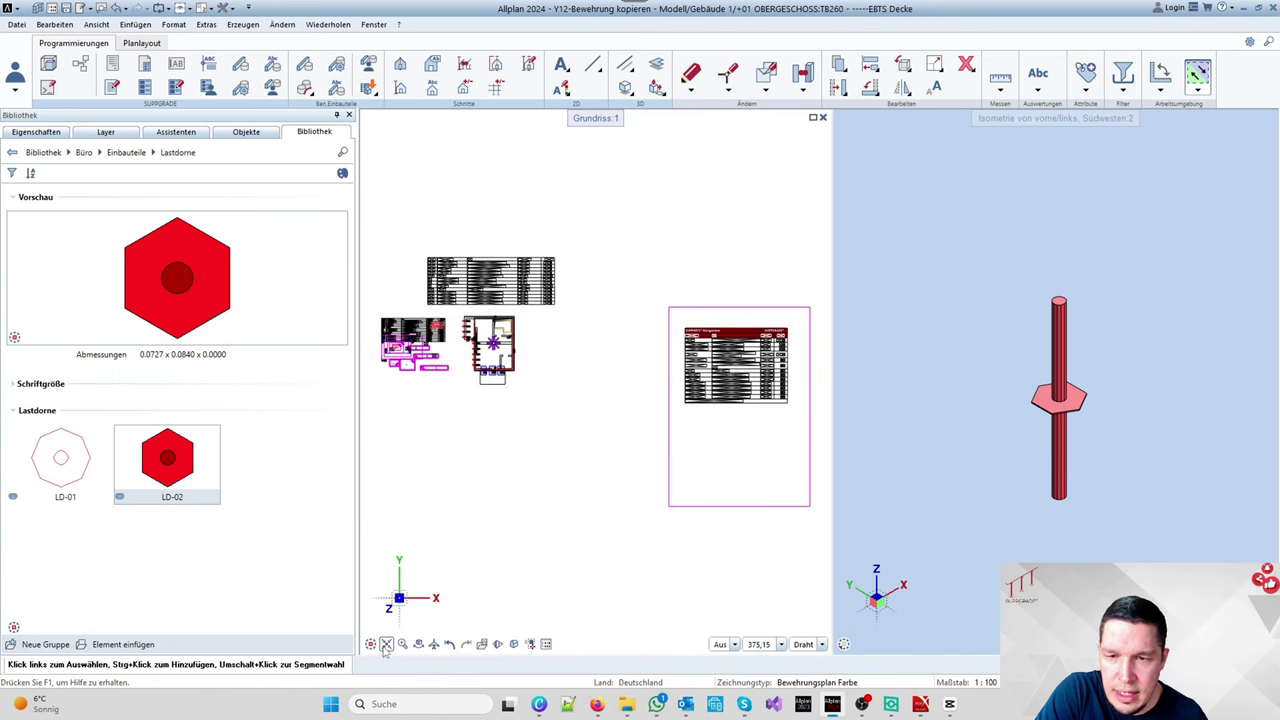